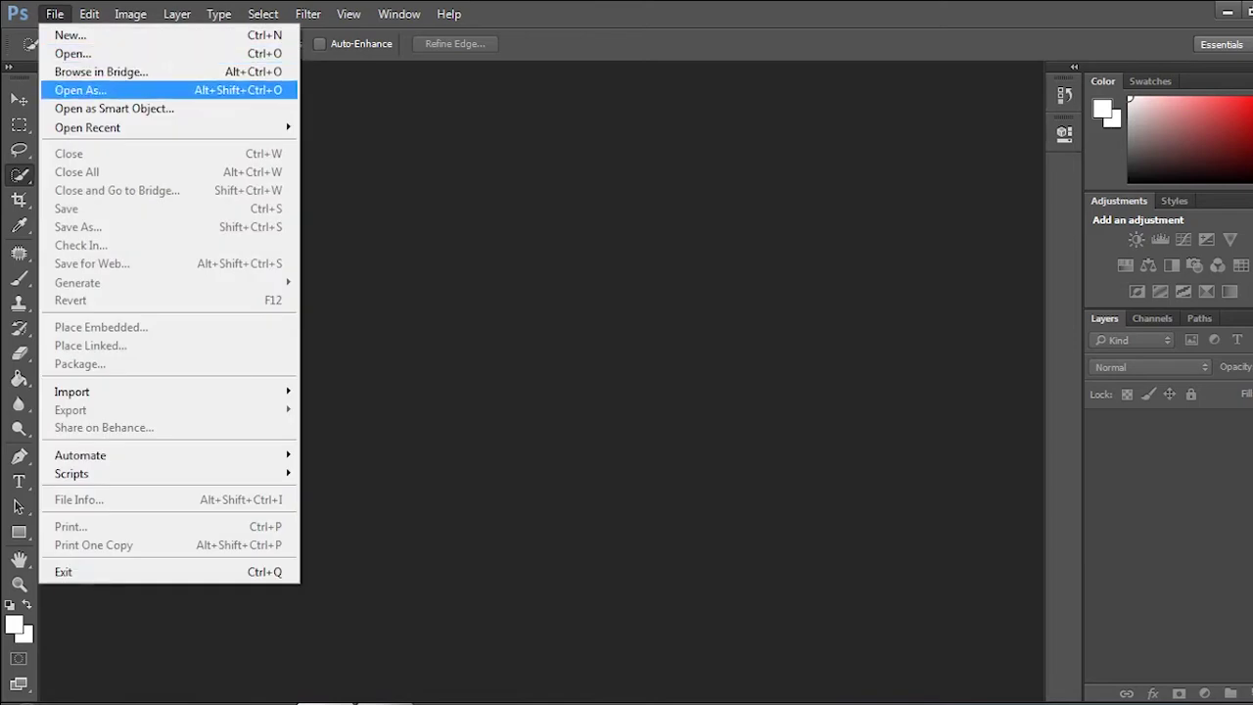
Open the photo IMG_7170222 of the girl in tall grass from the Desktop.
key(Up)
key(Return)
scroll(402, 235, down, 3)
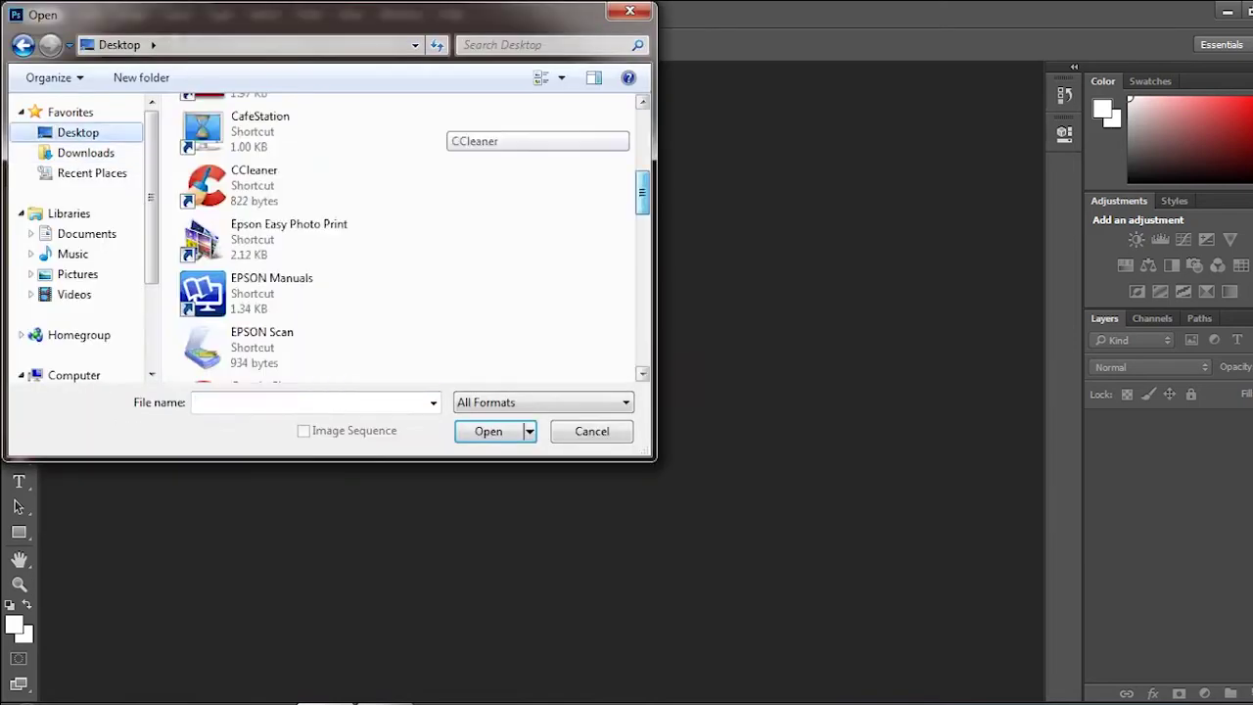
scroll(401, 235, down, 5)
double_click(294, 164)
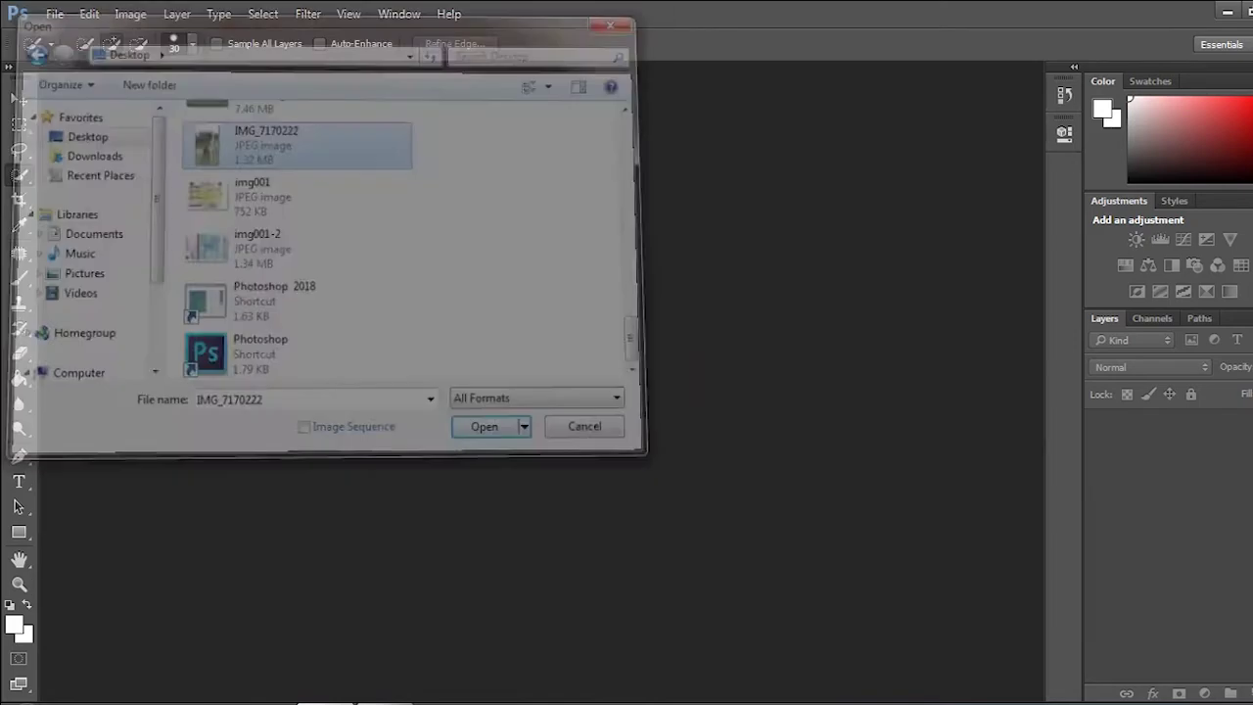
Reopen the Open dialog, browse the files, and cancel without opening anything.
click(54, 14)
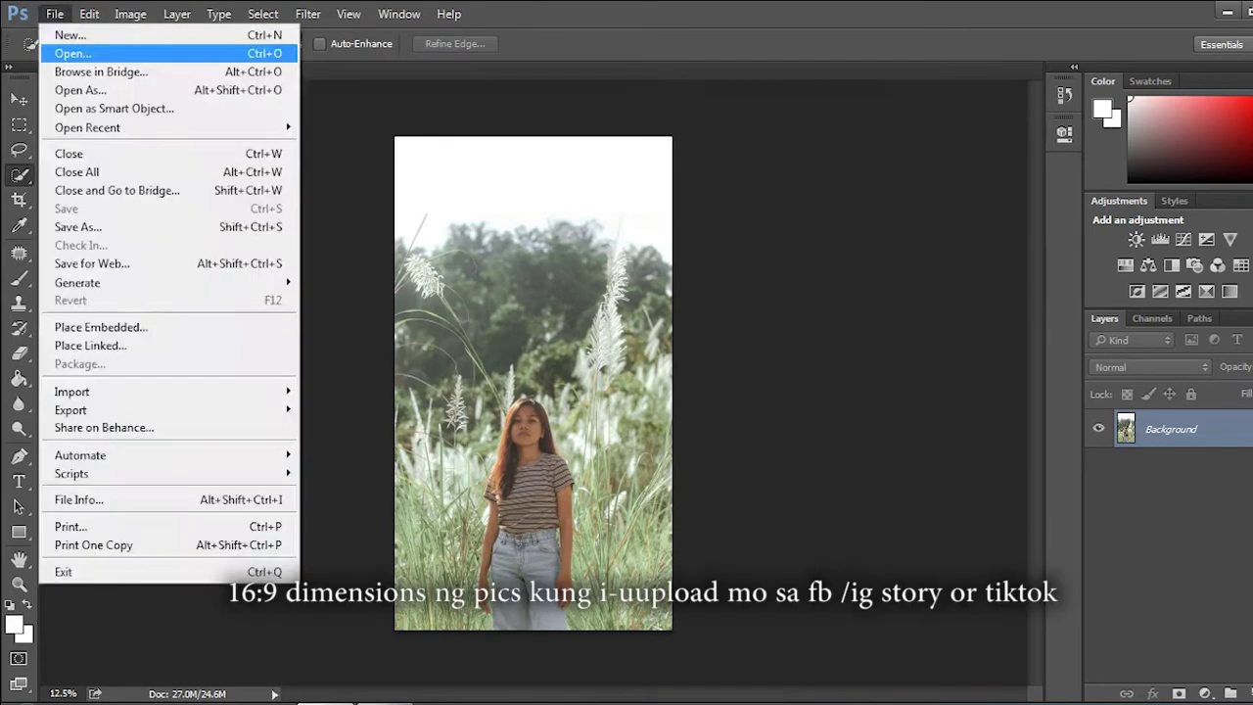
click(64, 50)
scroll(402, 234, down, 10)
scroll(401, 234, up, 2)
scroll(401, 235, up, 1)
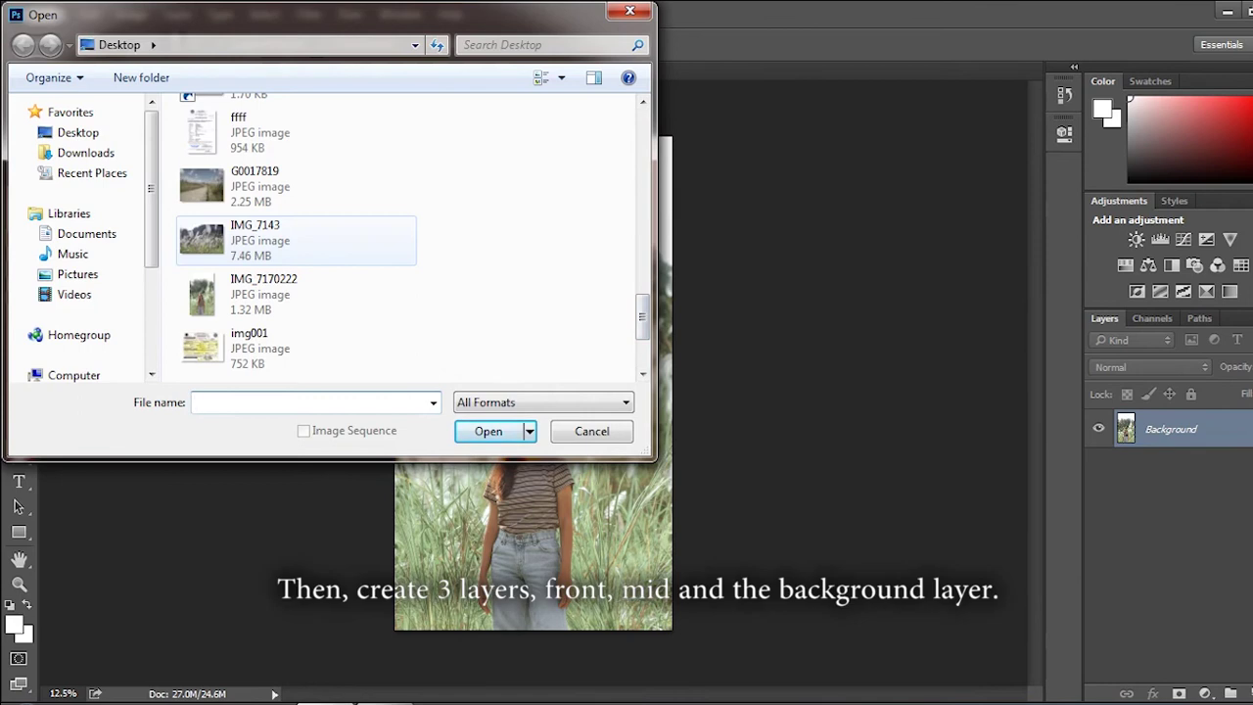
key(Escape)
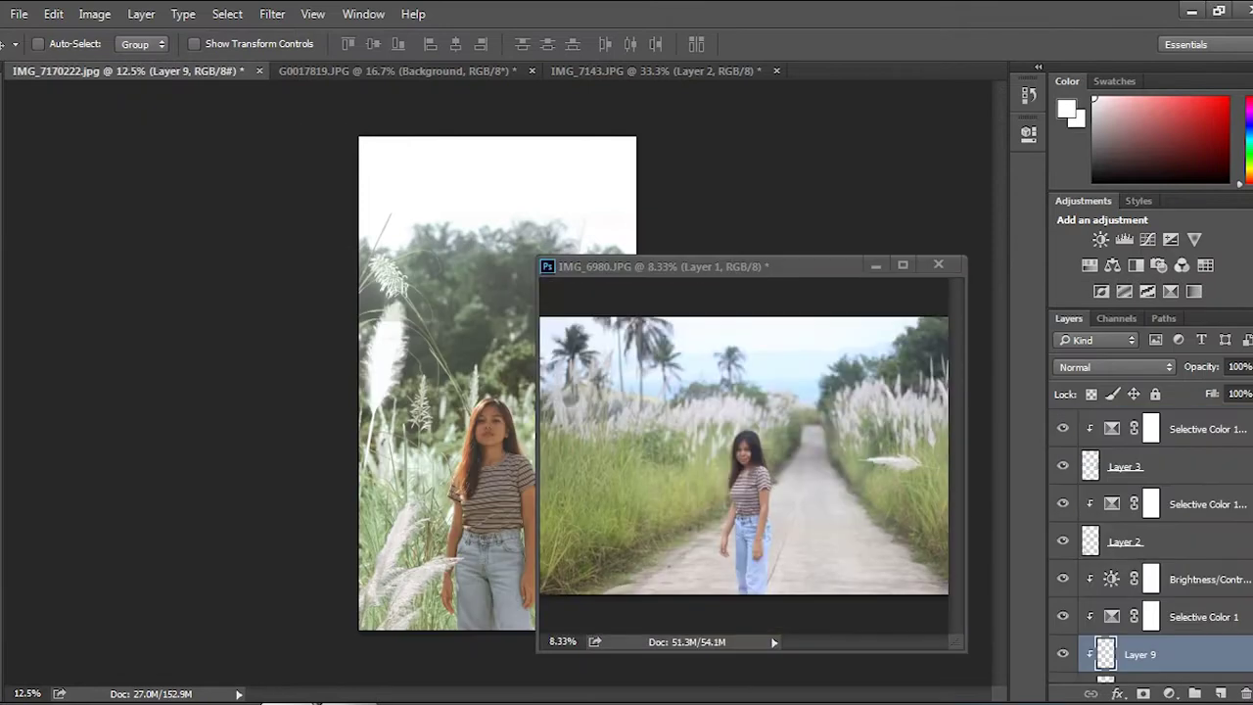
Rotate the copied plume layer (Layer 6 copy) about 13.98° and commit the transform.
key(ctrl+t)
drag(648, 311, 668, 317)
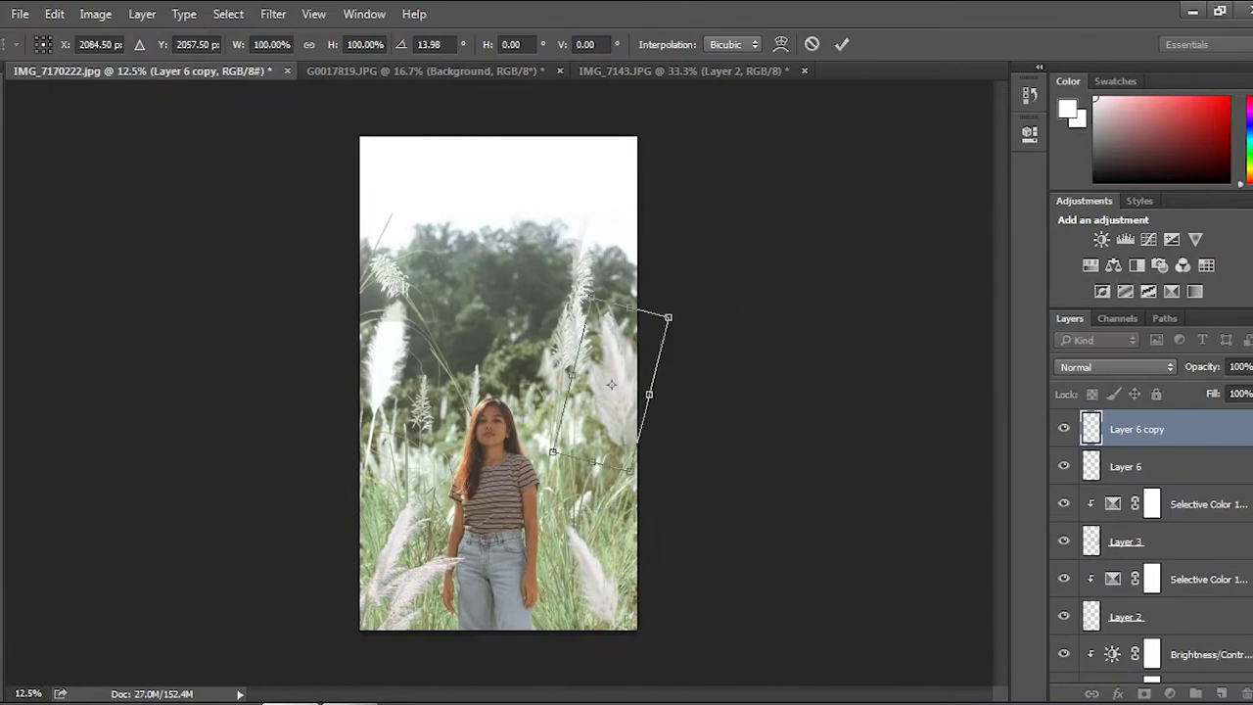
key(Return)
scroll(1150, 538, down, 5)
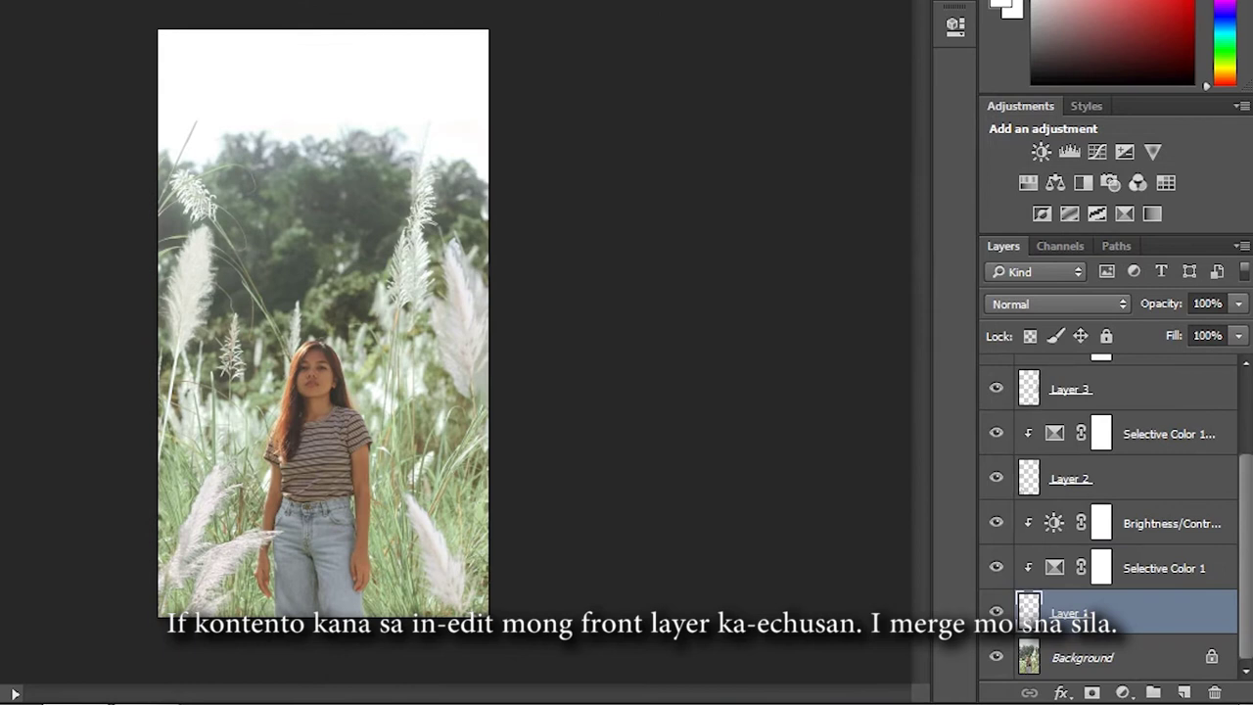
Merge the front plume layers, Layer 1 through Layer 6 copy, into one layer.
key(alt+shift+bracketright)
key(alt+shift+bracketright)
key(alt+shift+bracketright)
key(alt+shift+bracketright)
key(alt+shift+bracketright)
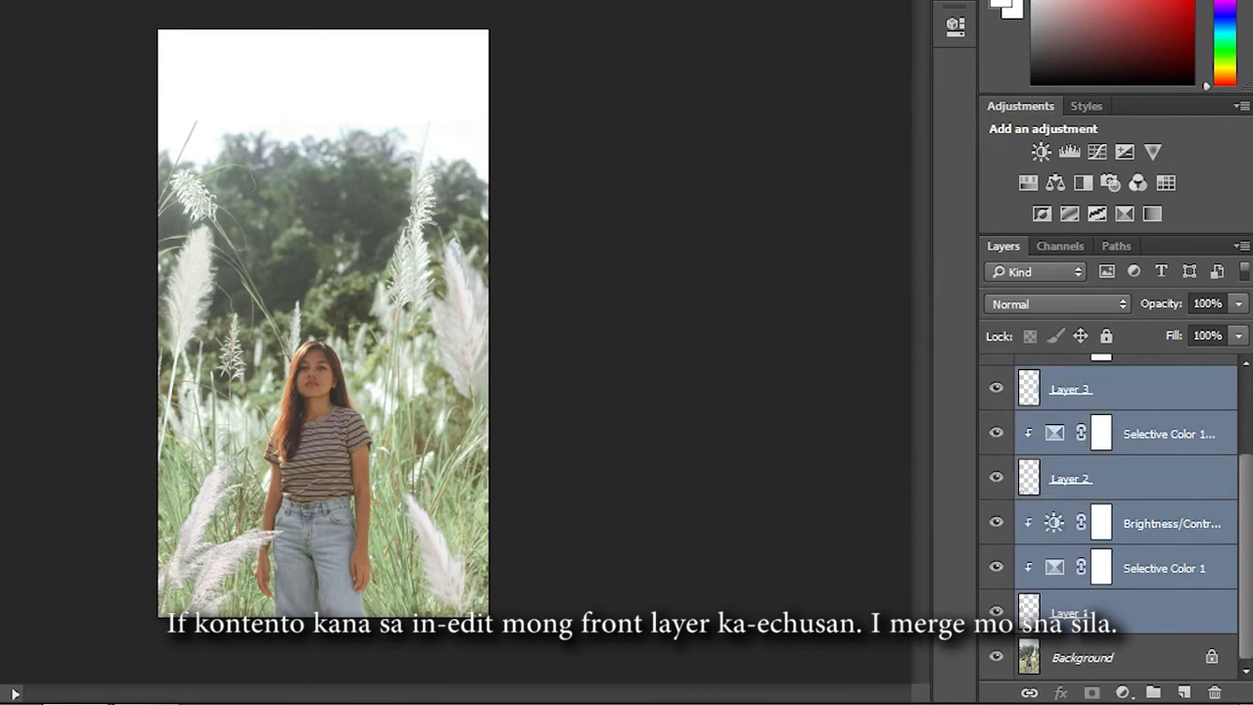
key(ctrl+alt+shift+e)
key(ctrl+j)
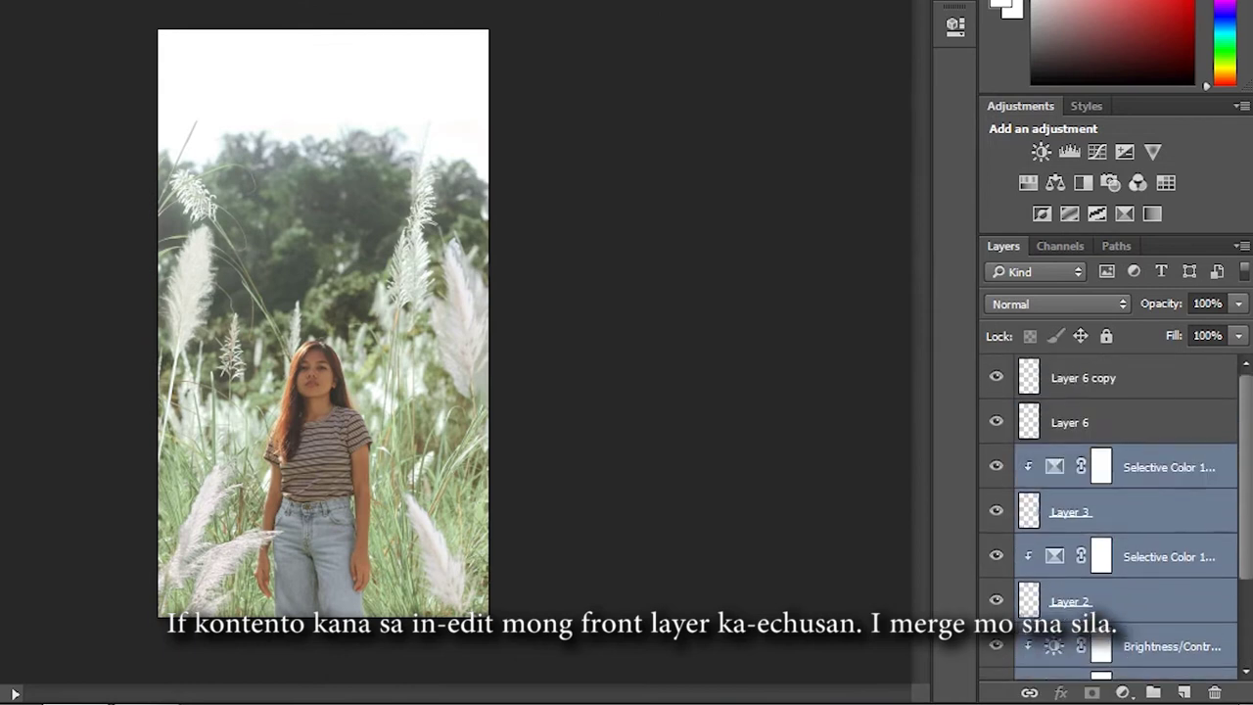
shift+click(1082, 377)
right_click(1135, 378)
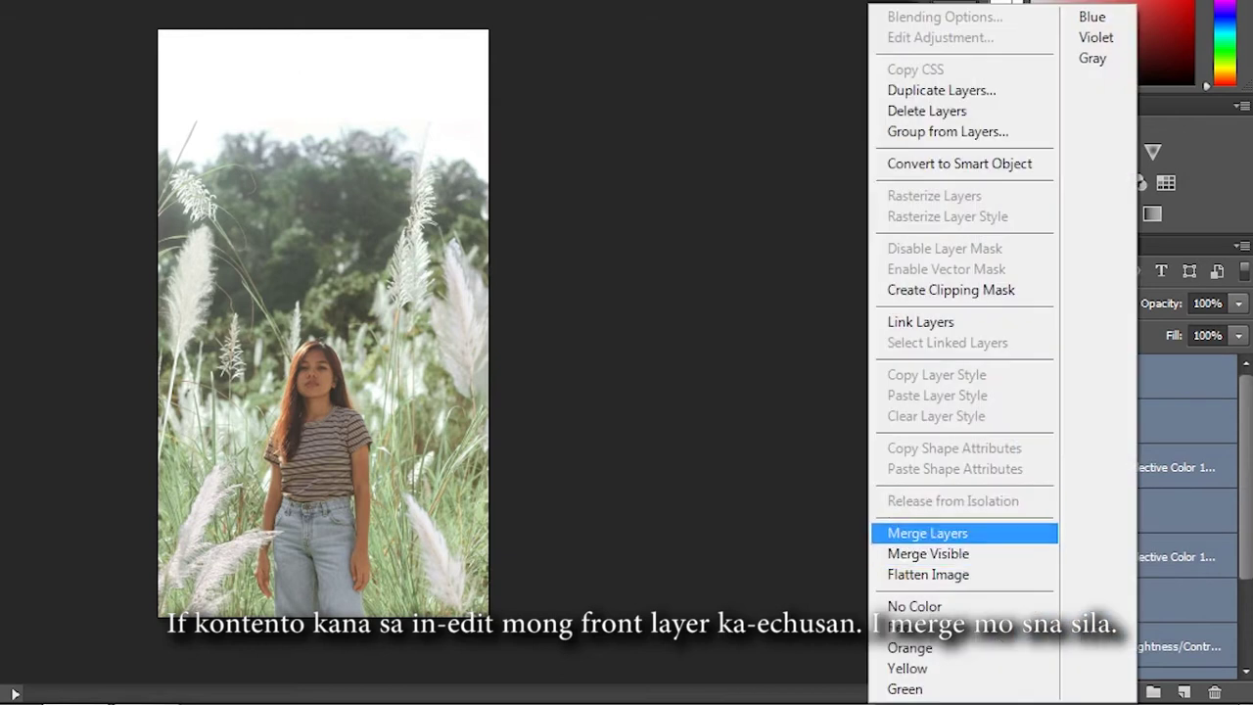
click(927, 533)
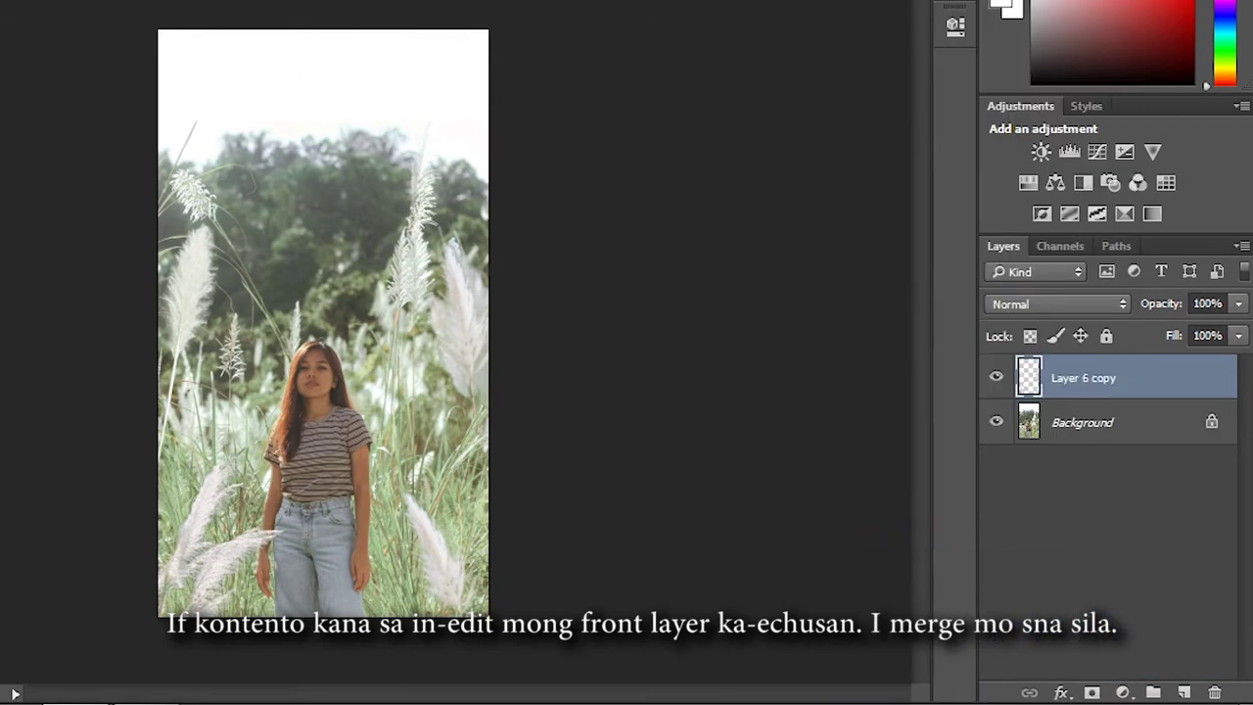
Name the merged layer Layer 3 and unlock the Background as Layer 0.
right_click(1081, 378)
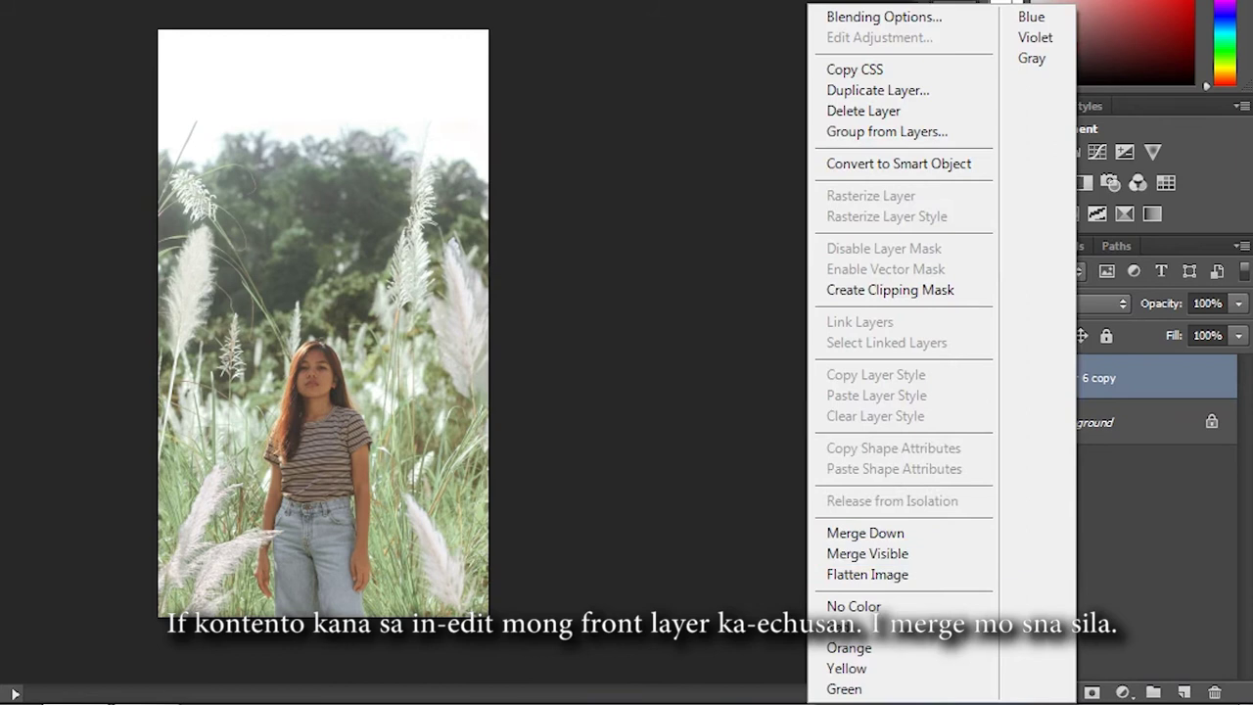
key(Escape)
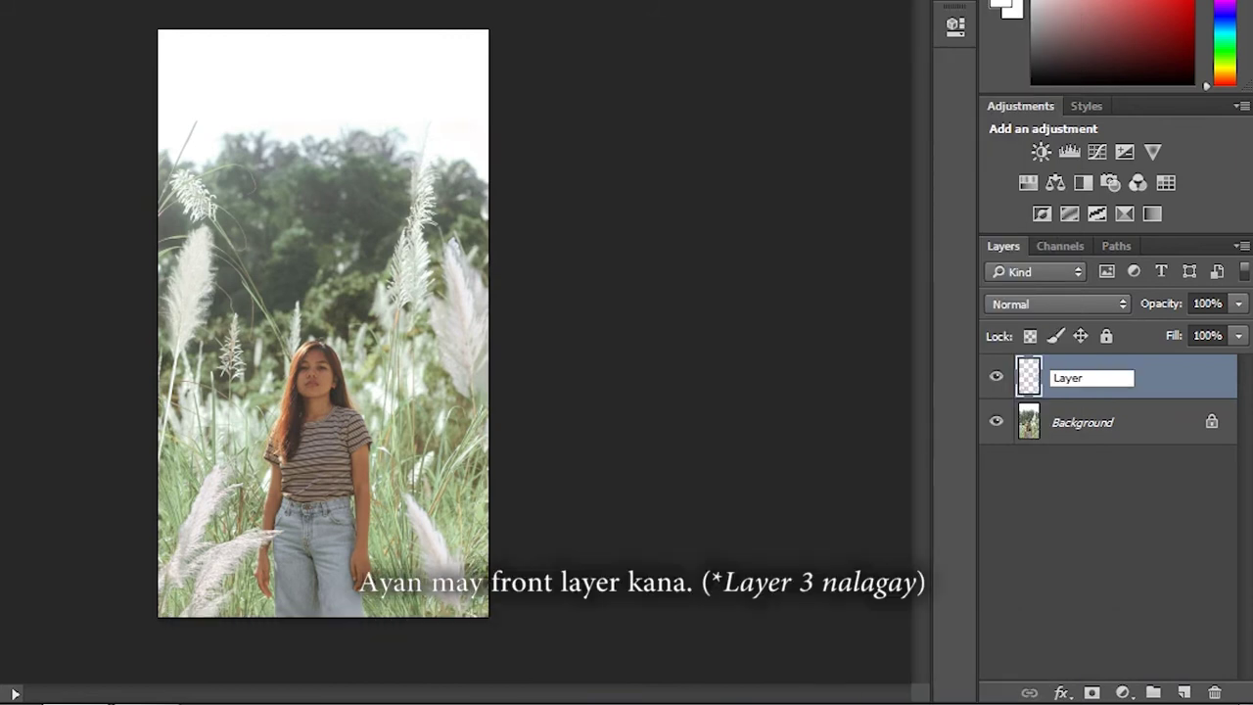
text(Layer 3)
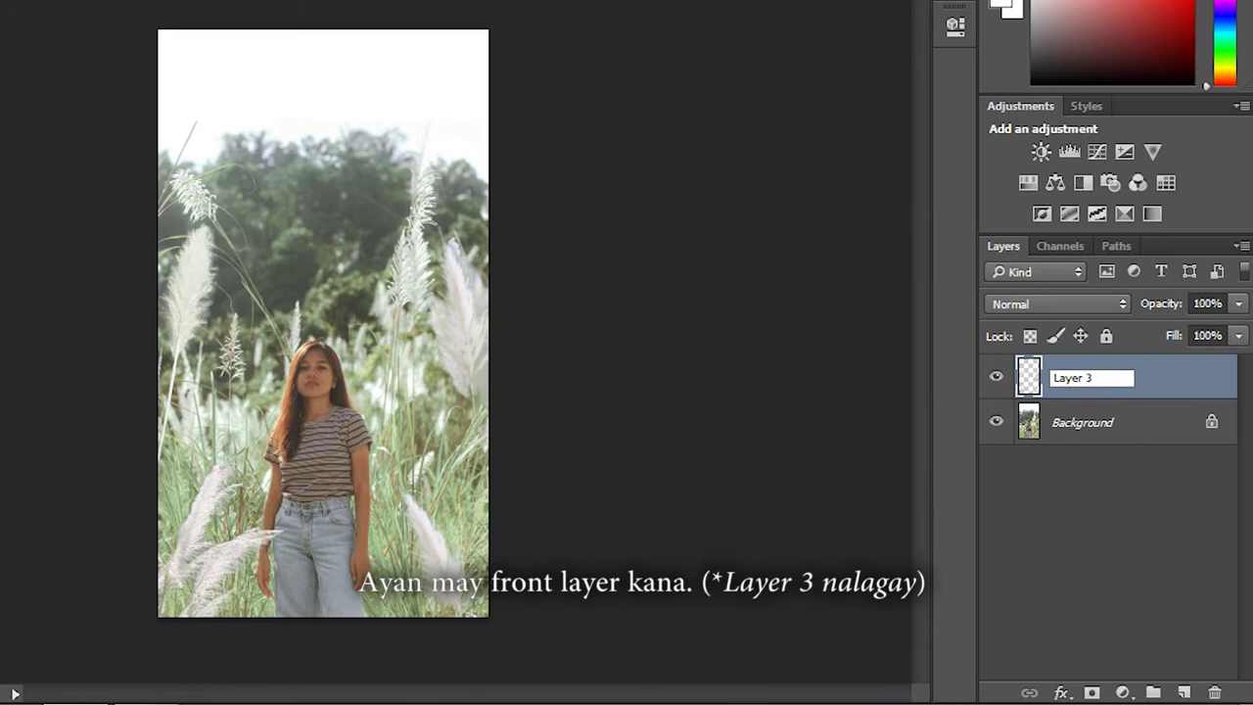
click(1083, 422)
double_click(1083, 422)
click(670, 137)
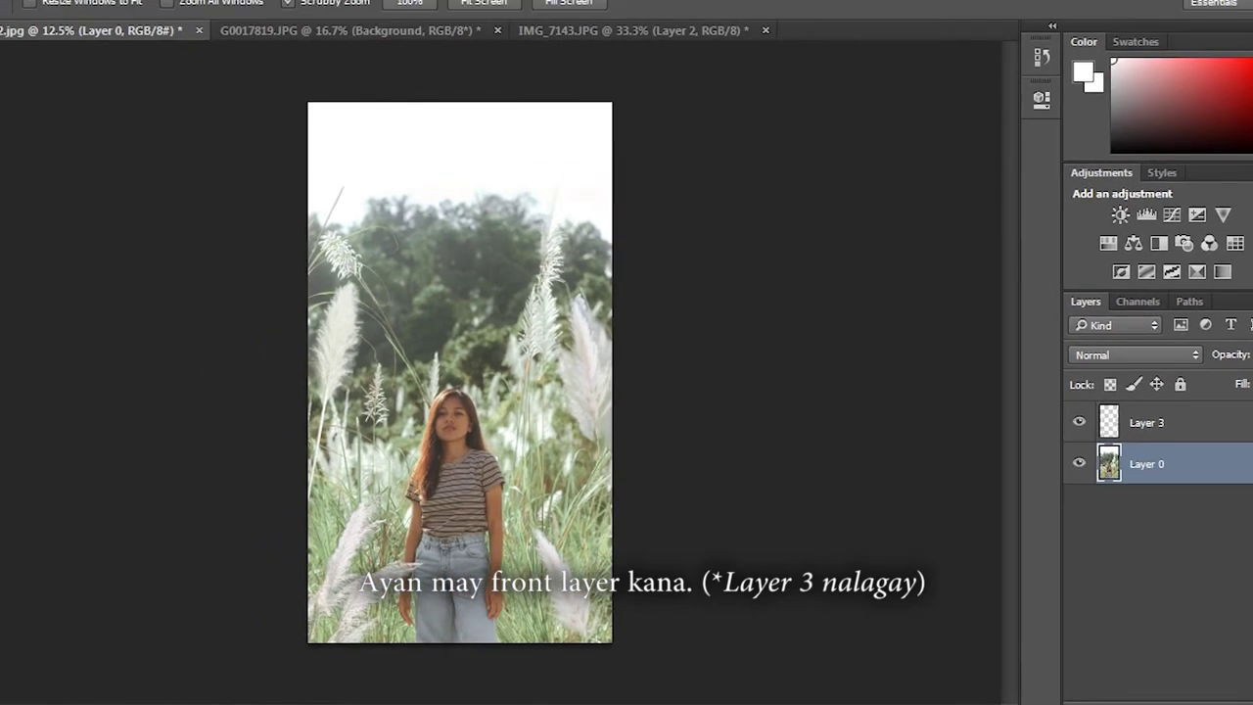
Hide Layer 3 and quick-select the girl, including her arms and jeans.
key(ctrl+plus)
click(1079, 421)
click(1079, 422)
click(1079, 422)
scroll(421, 372, down, 1)
scroll(421, 372, down, 3)
key(w)
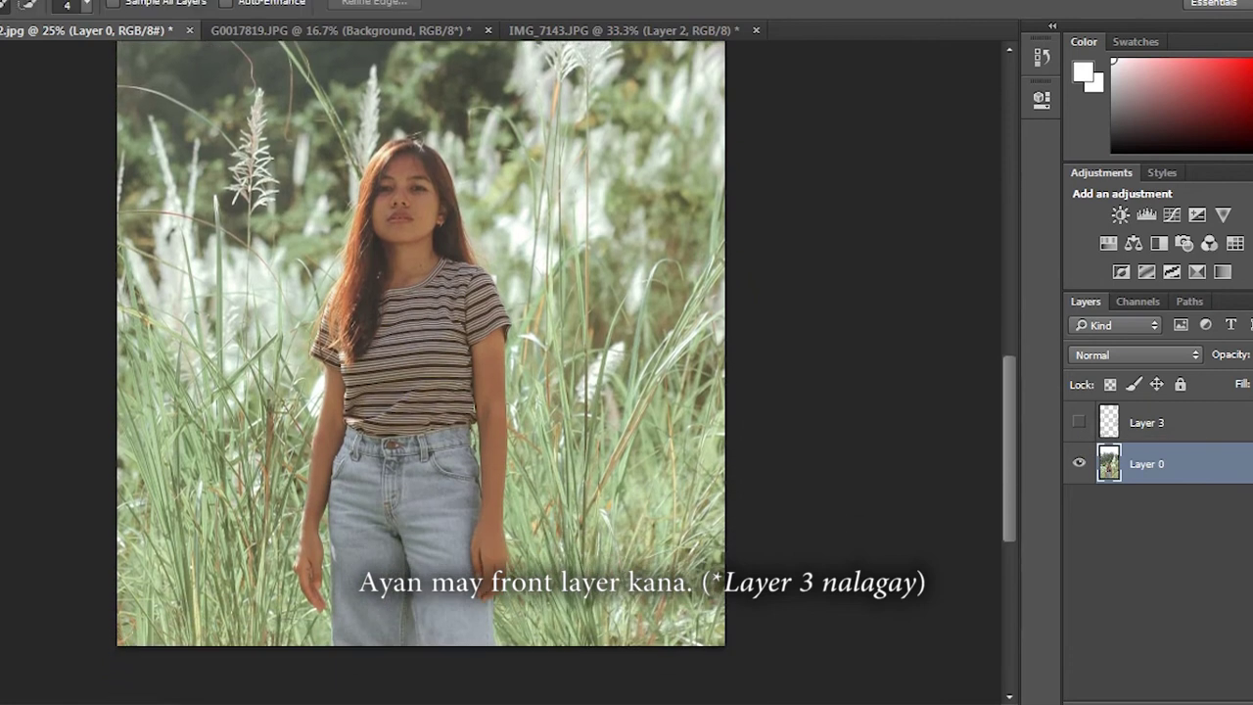
drag(421, 548, 497, 509)
drag(318, 450, 305, 577)
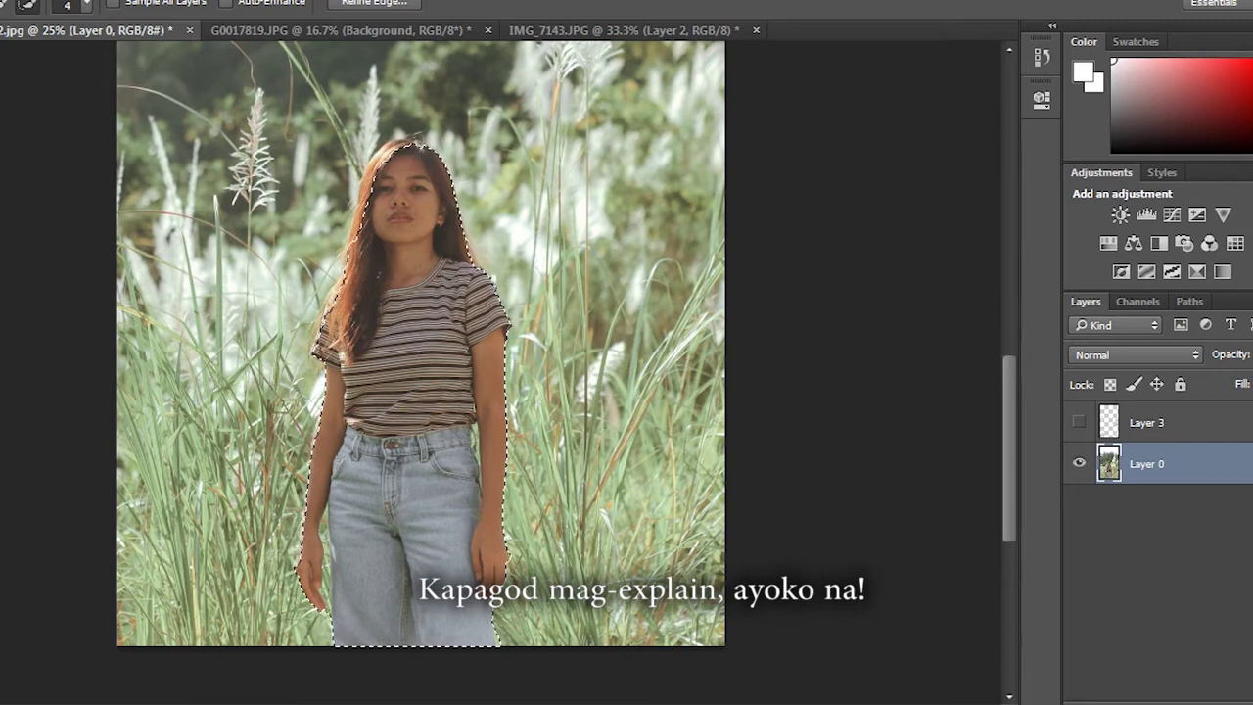
scroll(421, 372, up, 1)
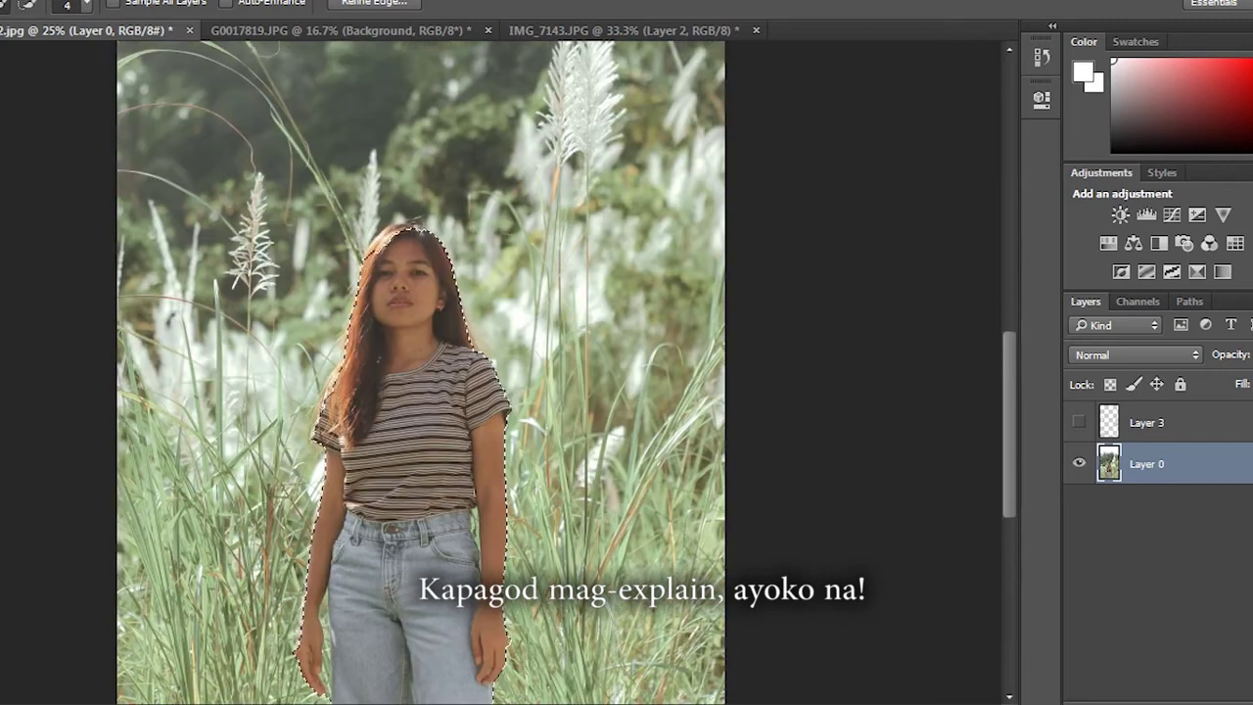
Refine the selection edge with smoothing, feather and higher contrast.
key(ctrl+alt+r)
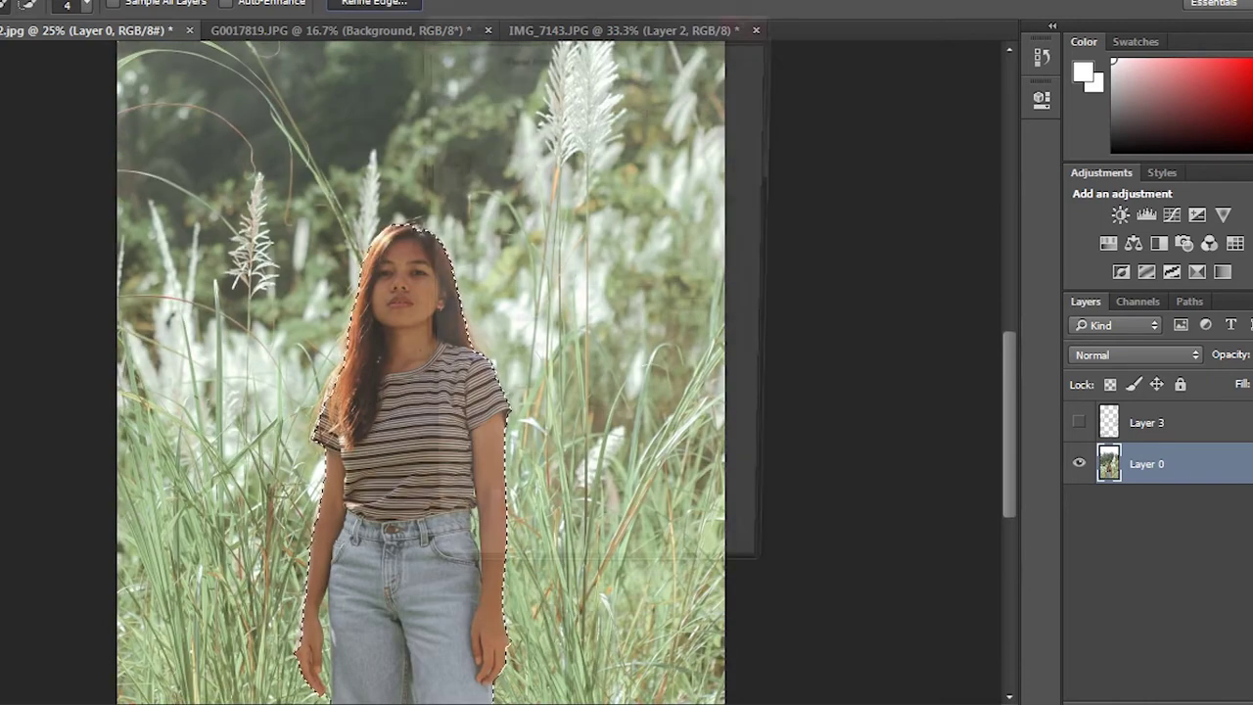
drag(825, 216, 881, 215)
drag(826, 313, 885, 313)
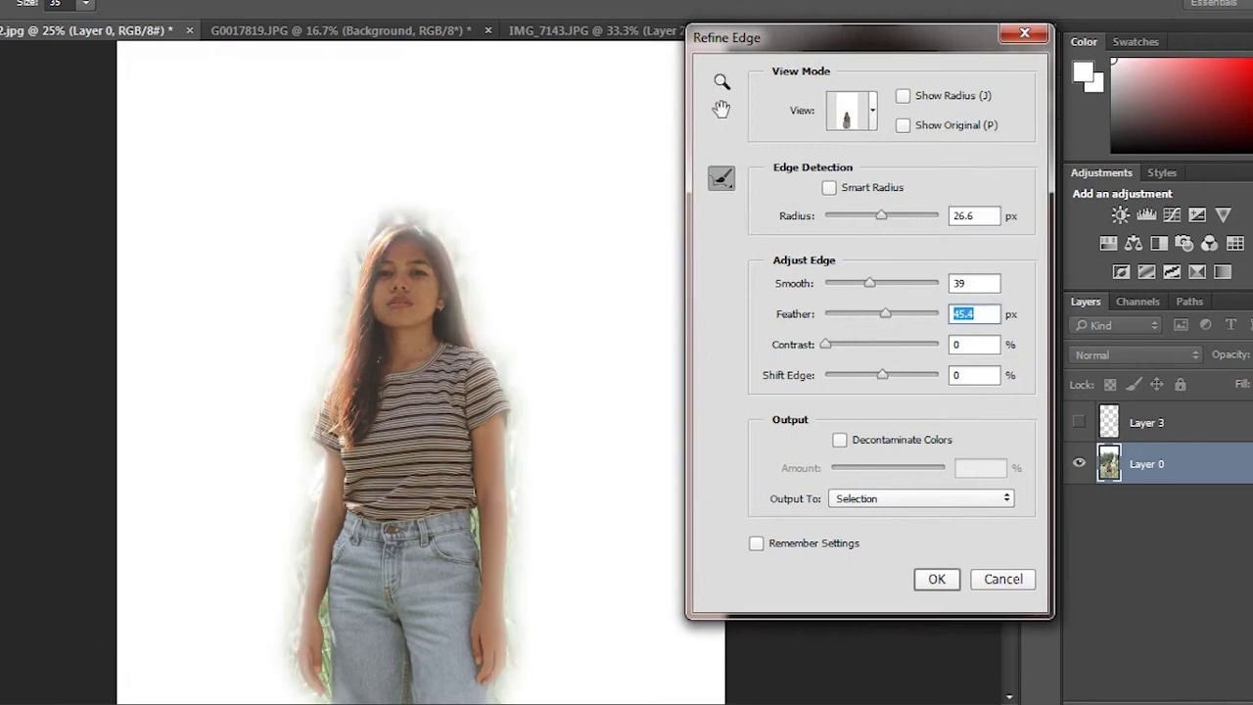
mouse_move(825, 344)
mouse_down()
mouse_move(892, 344)
mouse_move(904, 375)
mouse_up()
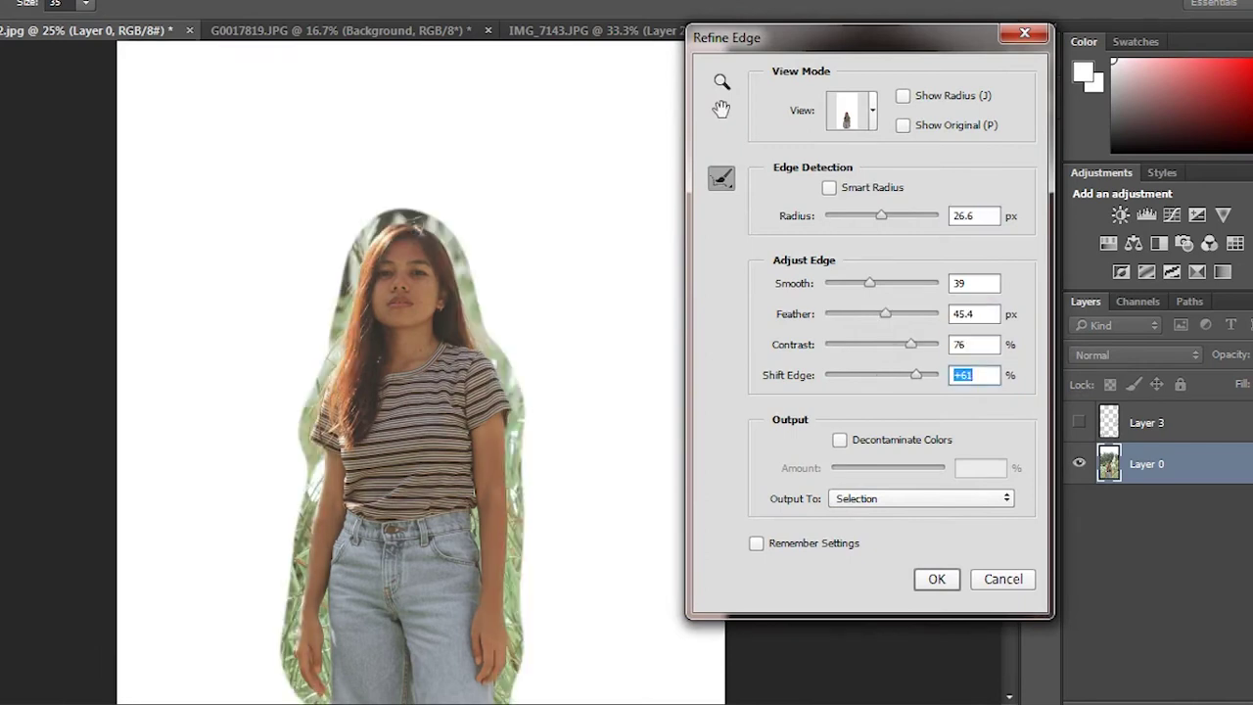
key(Return)
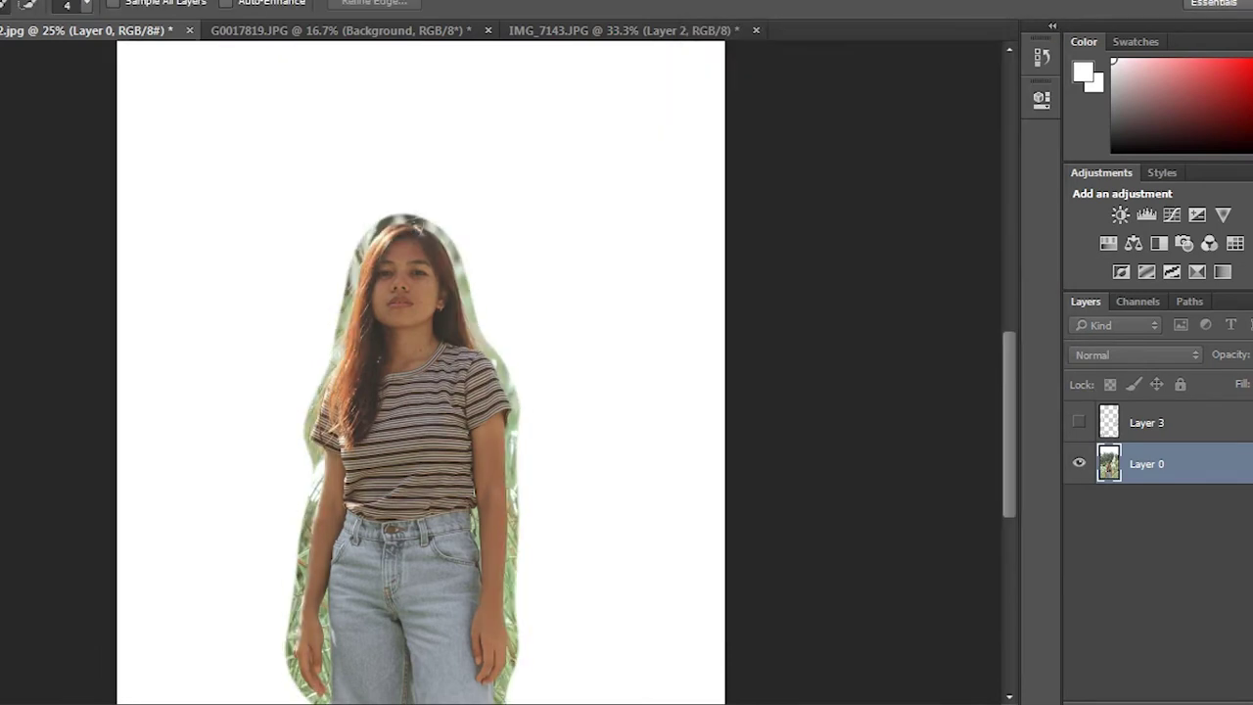
Invert the selection and refine its edge to Contrast 21% and Shift Edge -38.
right_click(386, 201)
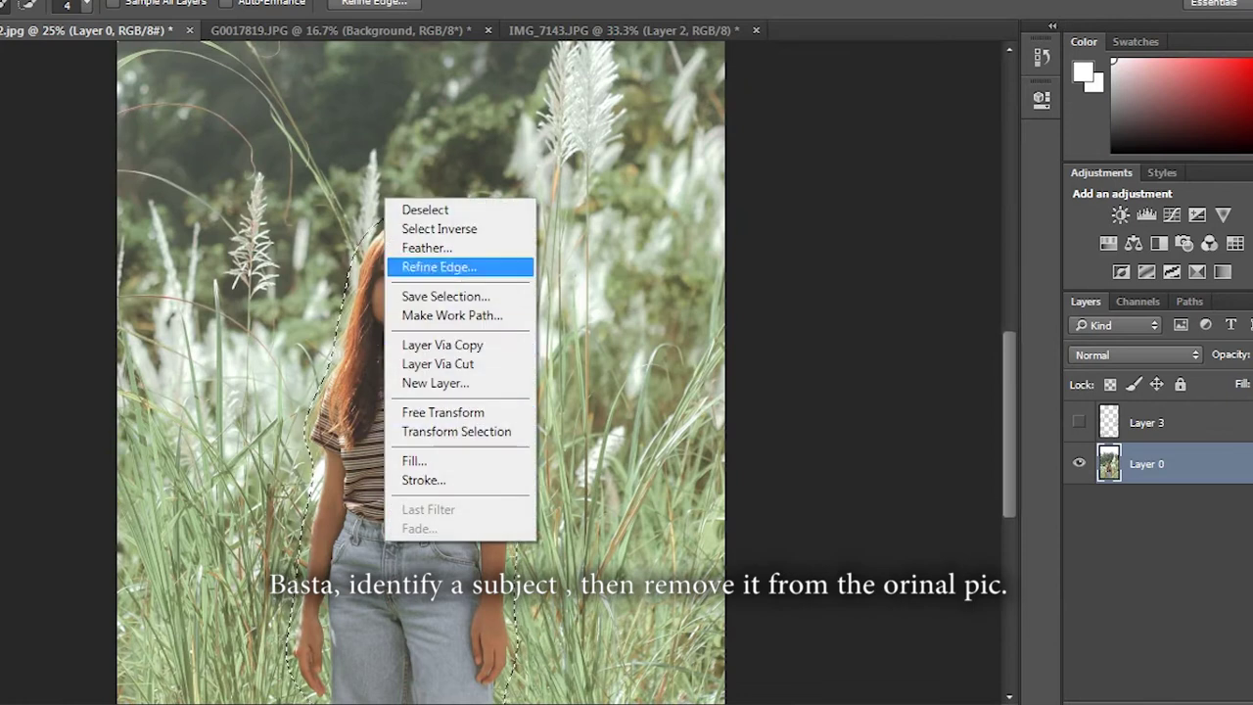
click(440, 228)
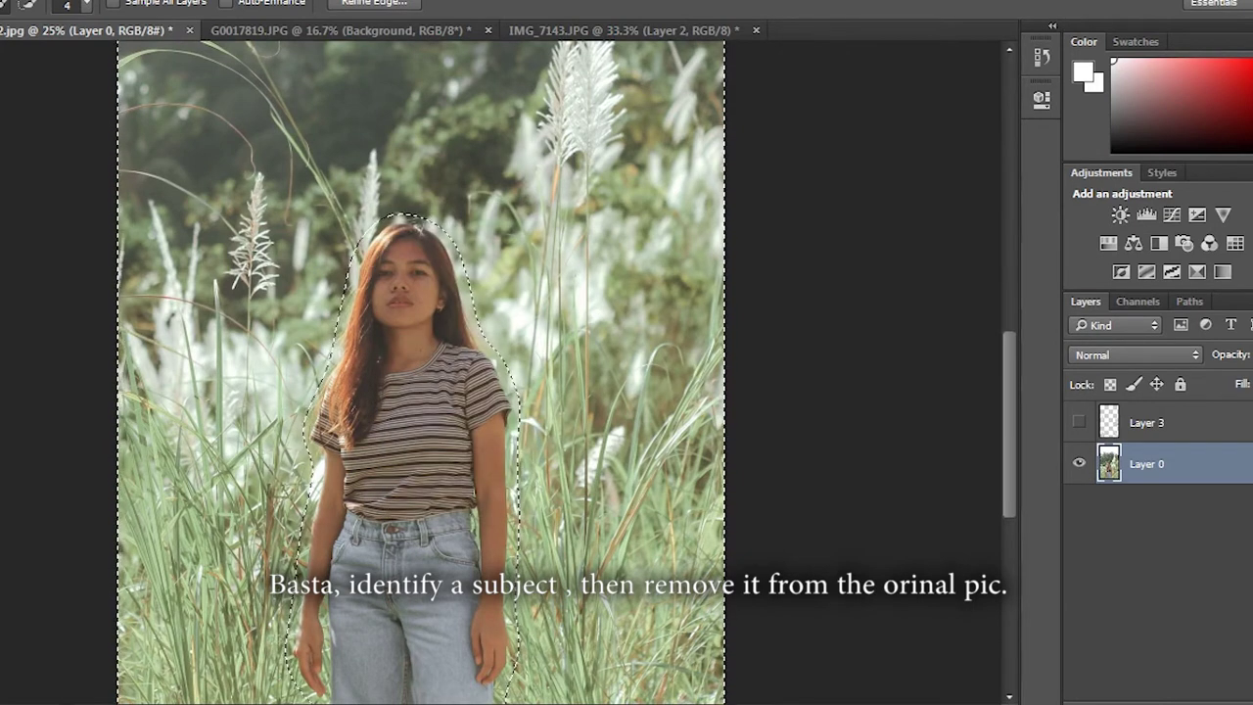
key(ctrl+alt+r)
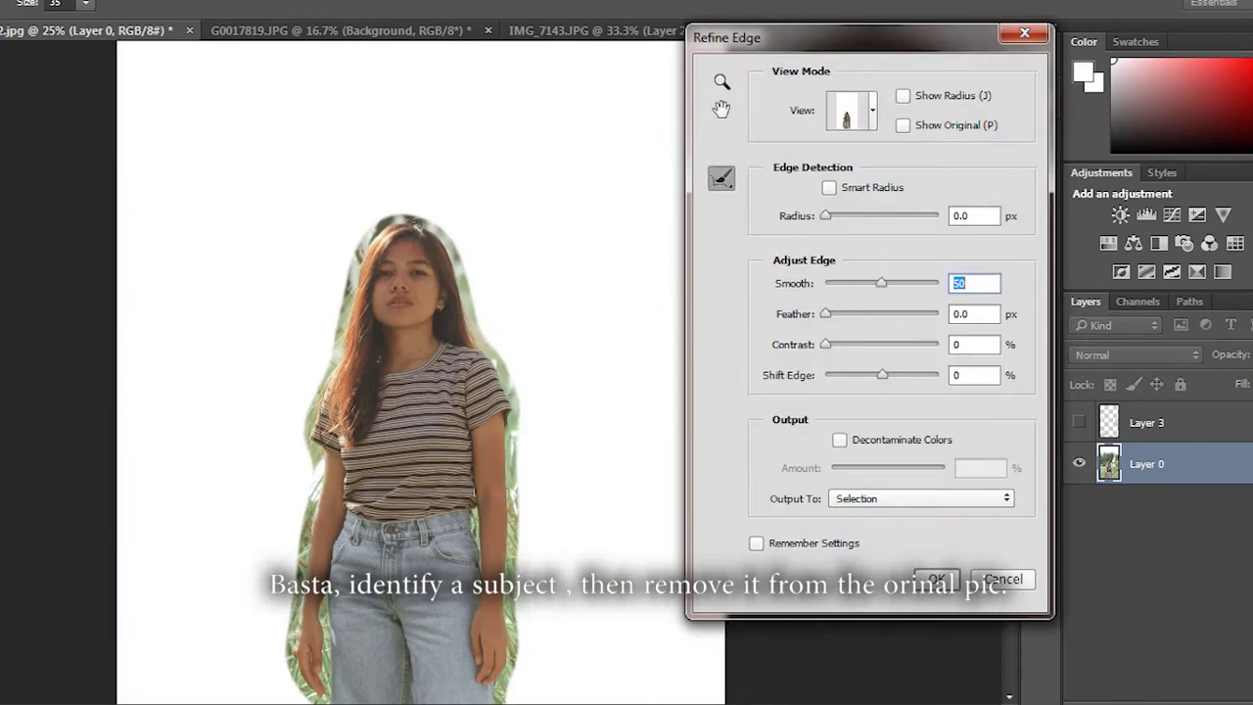
key(Tab)
text(71.5)
key(Tab)
key(Tab)
key(Tab)
text(-57)
text(-38)
key(shift+Tab)
text(21)
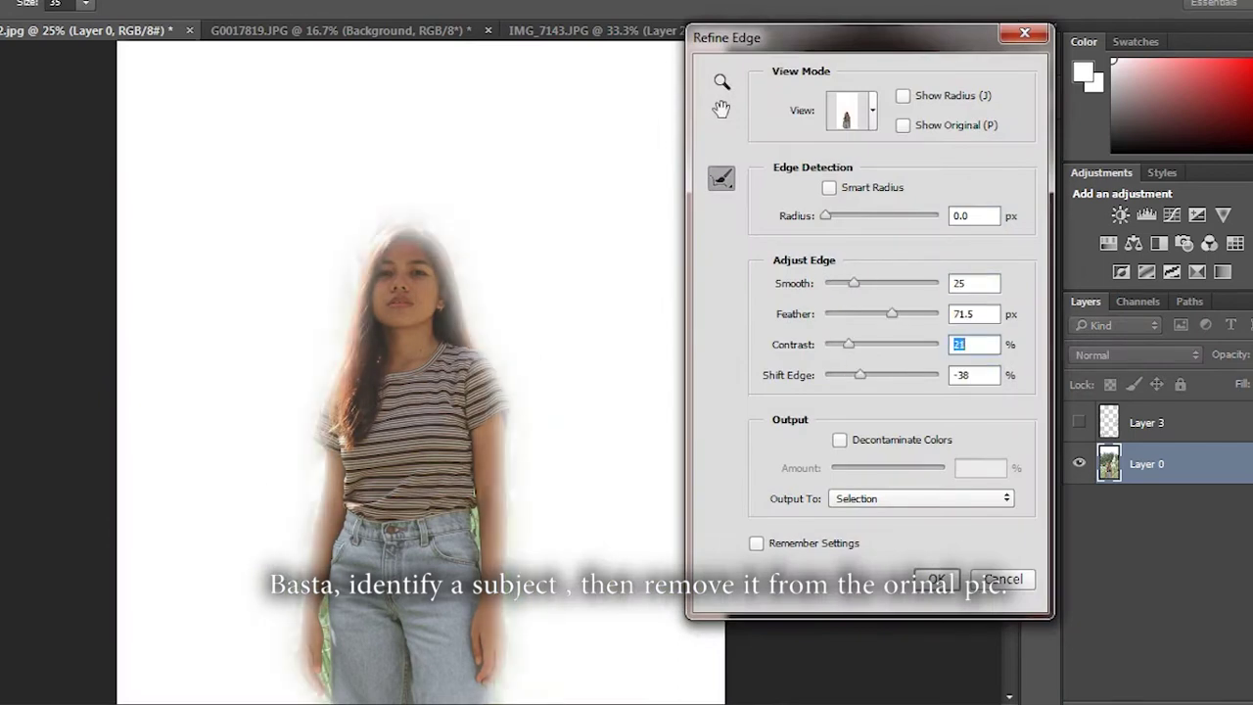
key(shift+Tab)
text(7.2)
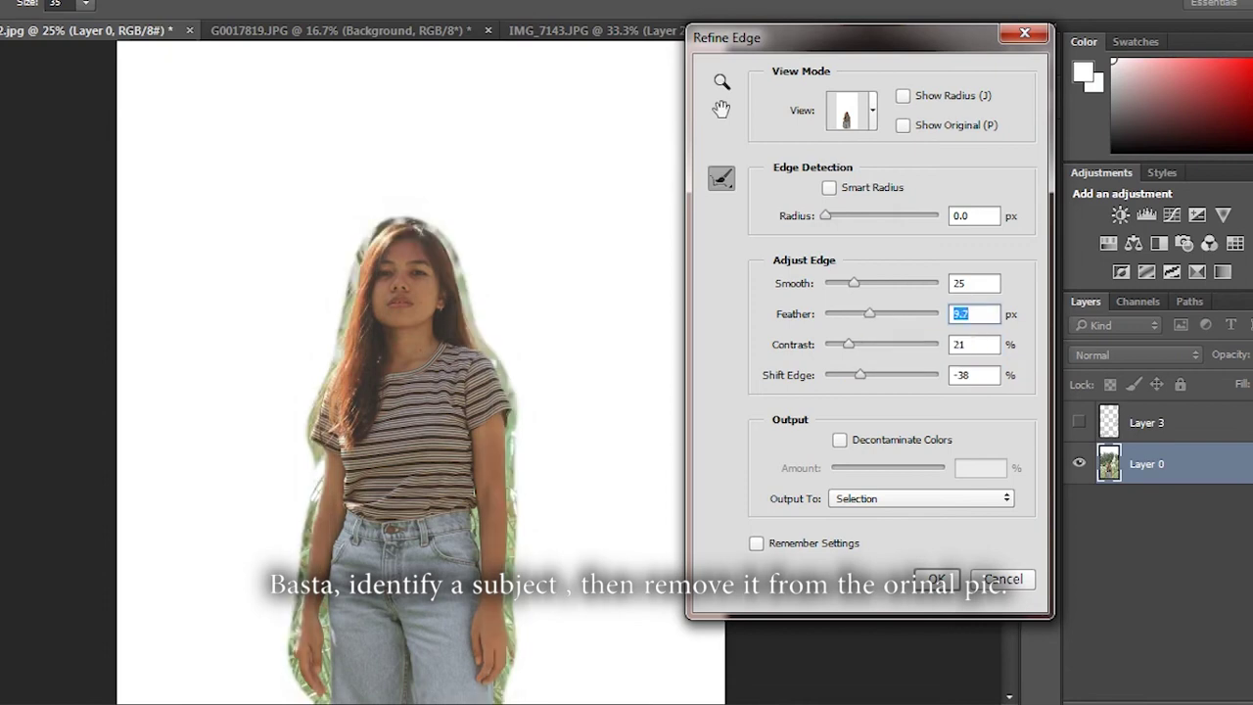
text(20.5)
key(Return)
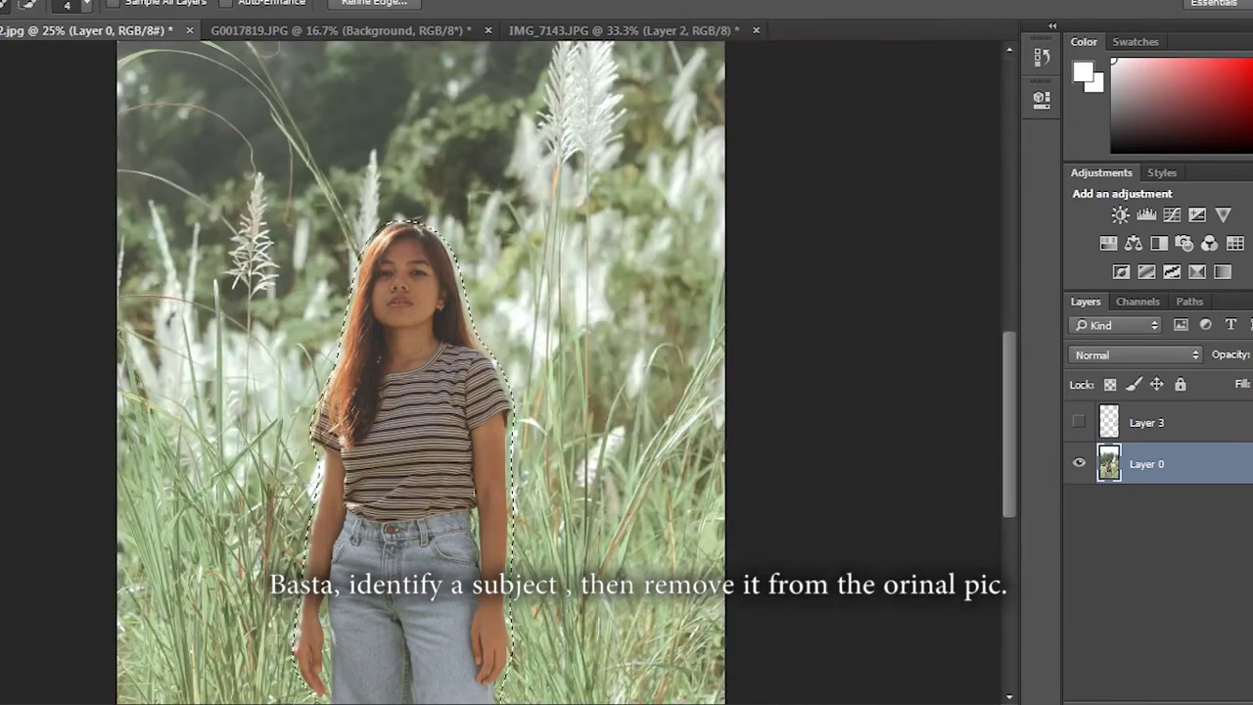
Copy the girl's selected area to a new layer and duplicate Layer 0.
right_click(499, 168)
click(553, 198)
right_click(560, 331)
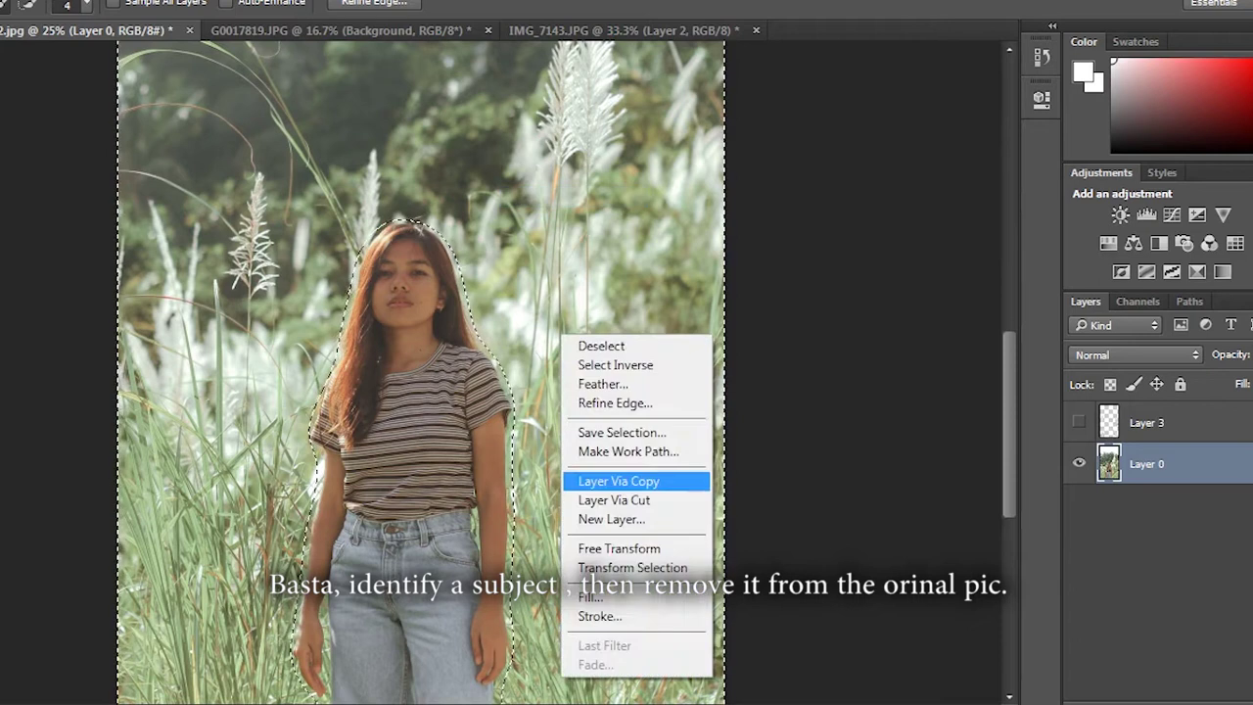
click(617, 481)
right_click(1187, 505)
click(1003, 158)
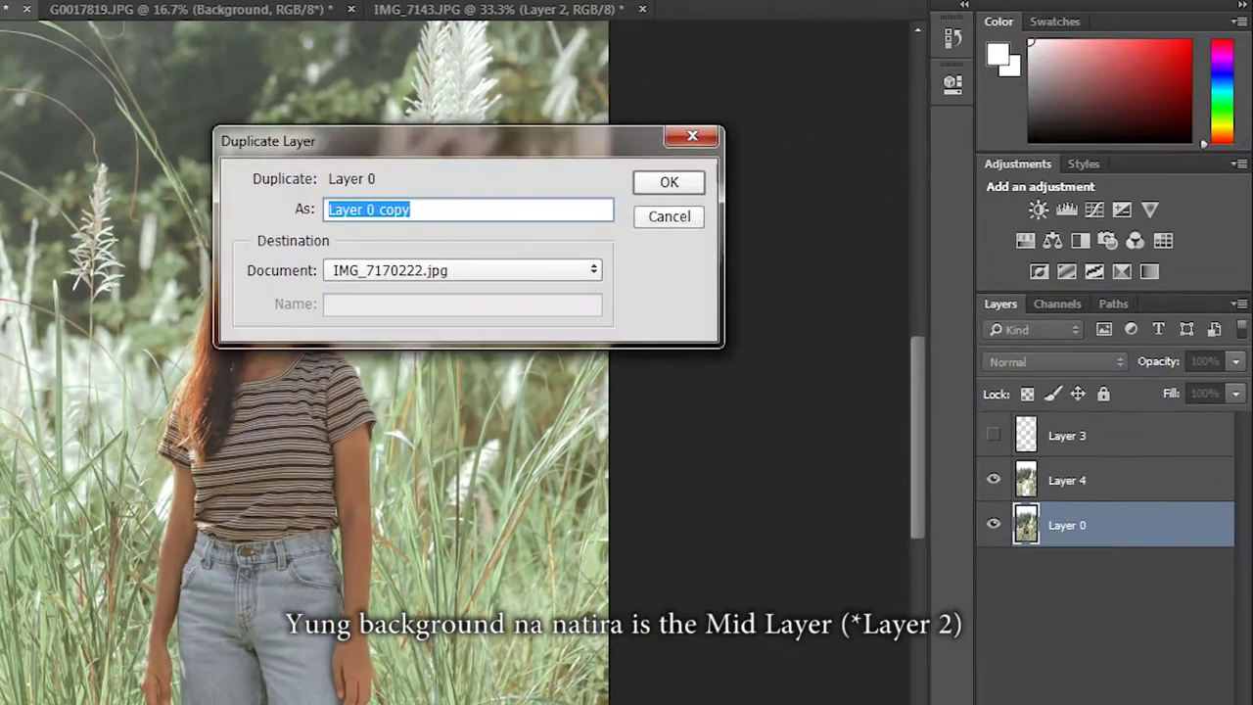
key(Return)
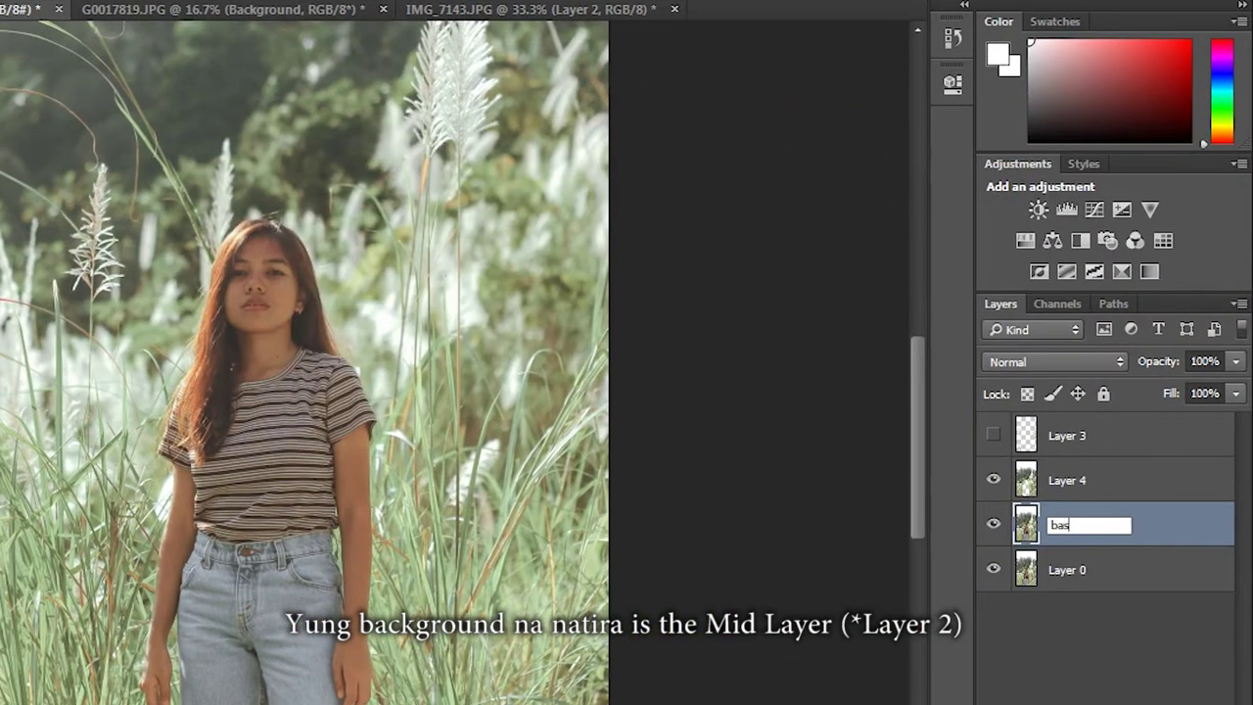
Rename the two photo copies 'layer 1' and 'layer 2' and show Layer 3 again.
text(layer 1)
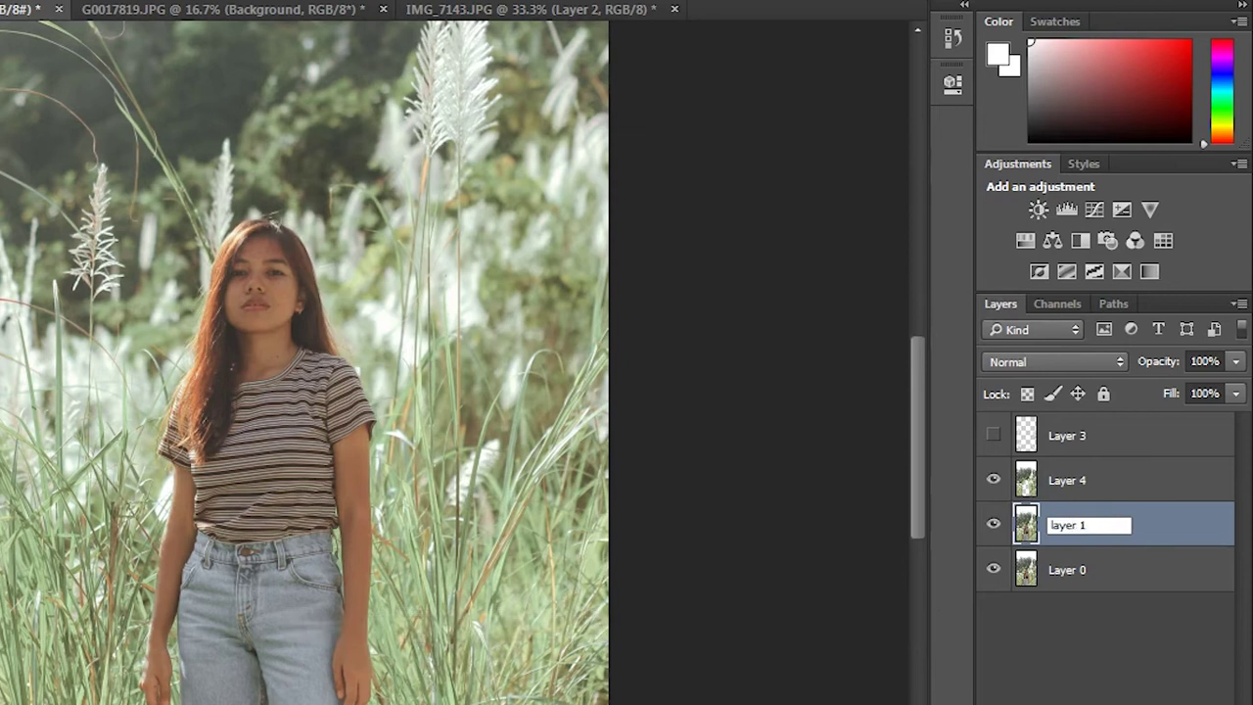
key(shift+Tab)
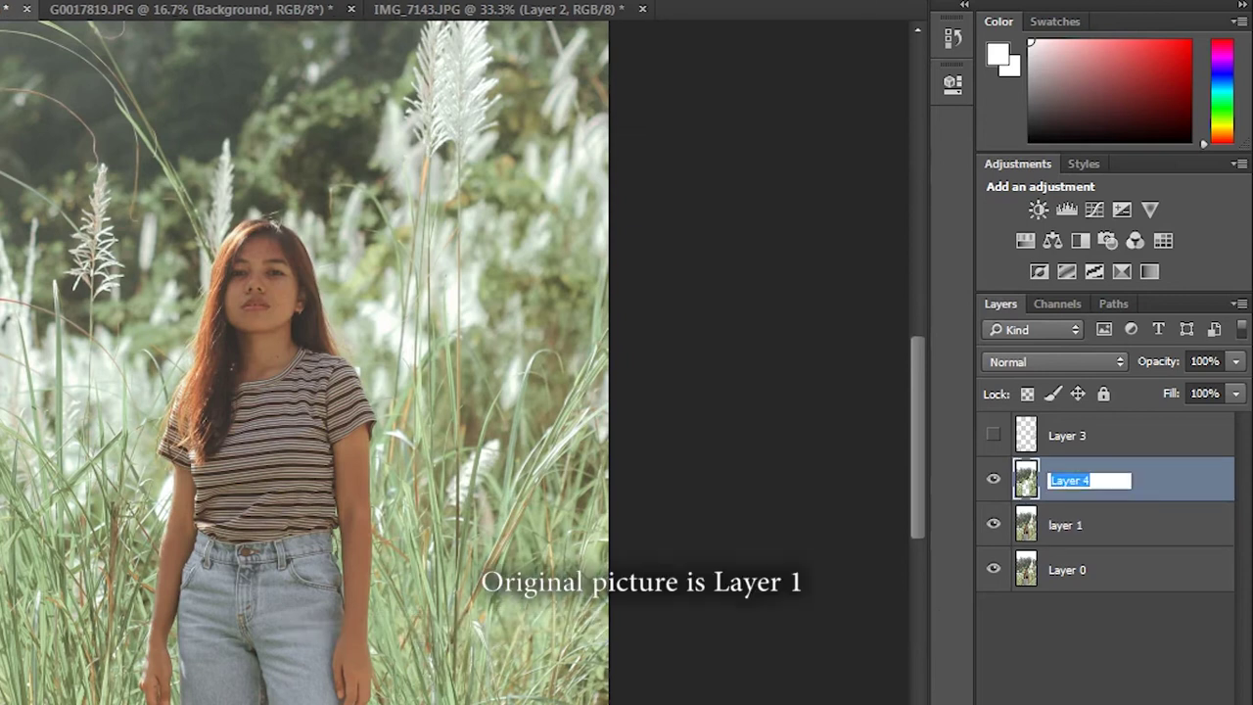
text(2)
click(1126, 525)
click(994, 435)
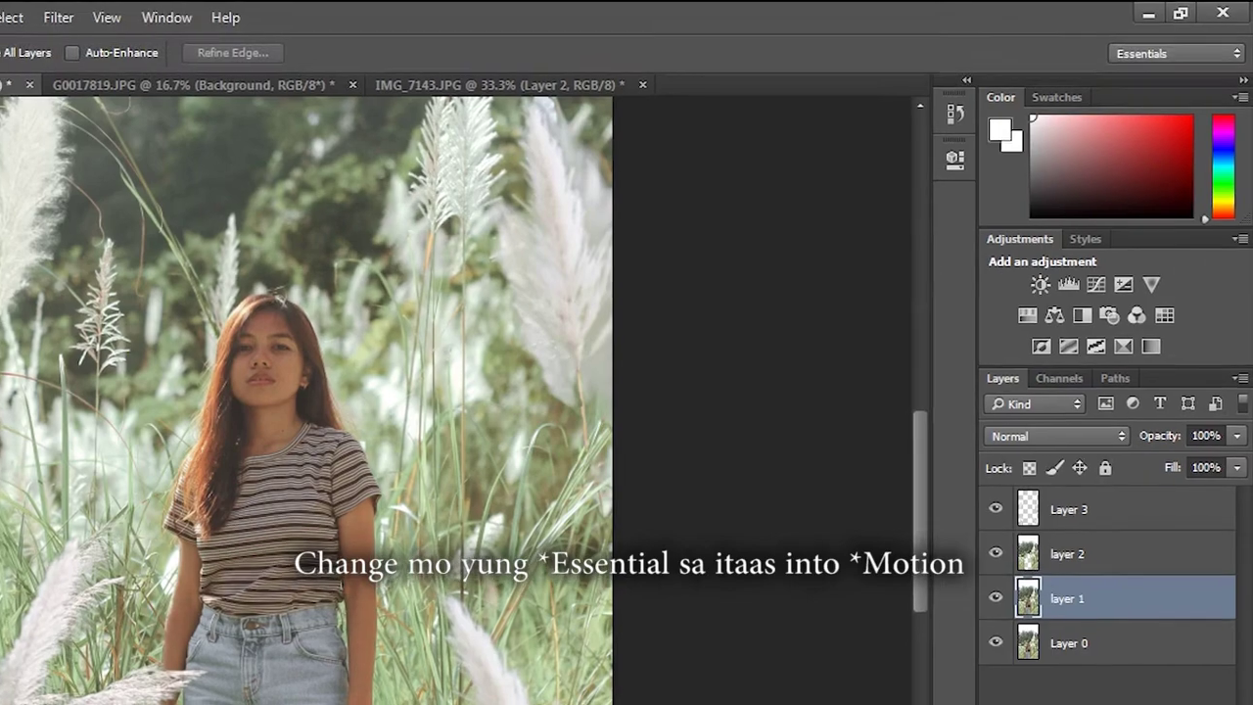
Switch to the Motion workspace and create a video timeline from the layers.
click(1189, 49)
click(1146, 81)
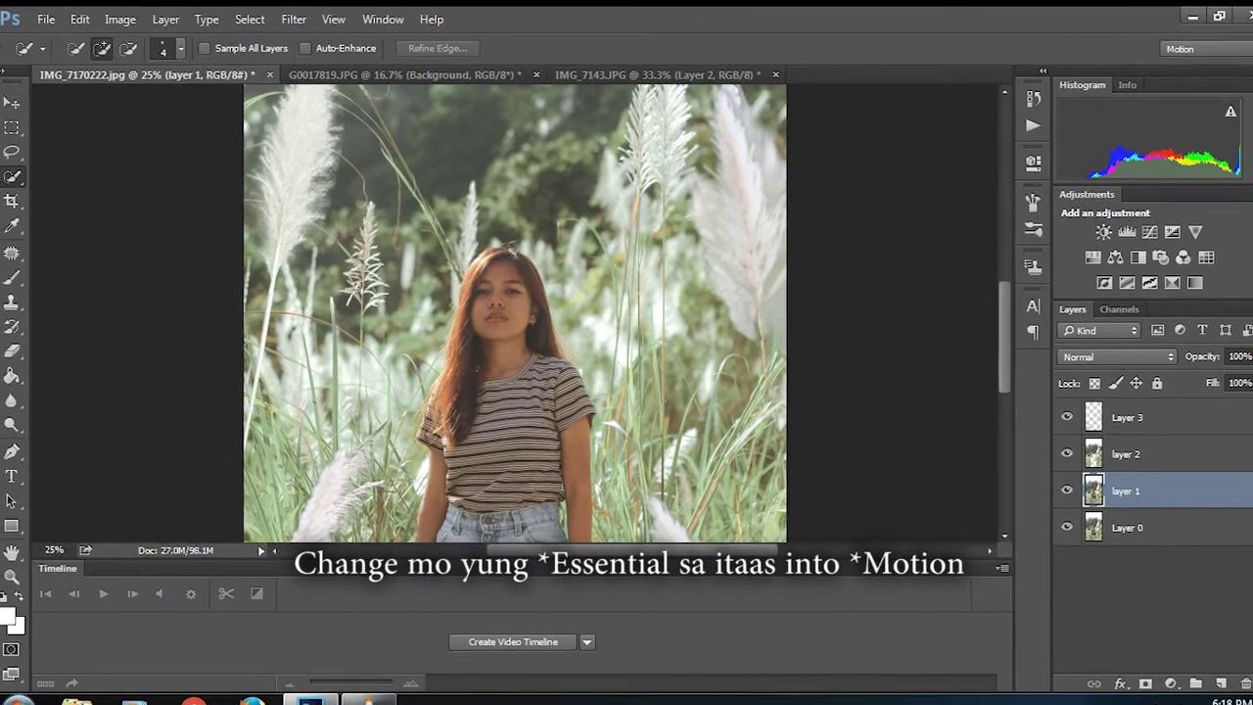
click(513, 640)
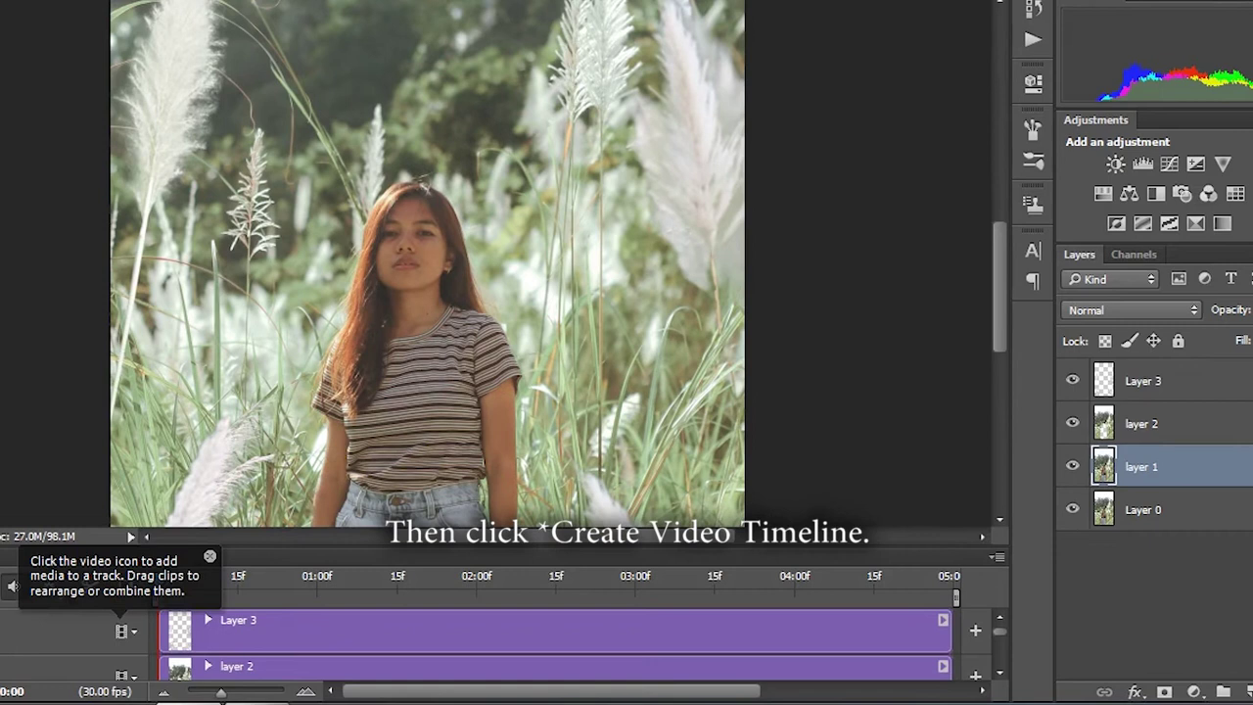
Trim the Layer 3, layer 2, layer 1 and Layer 0 clips to about 15 frames each.
drag(948, 631, 331, 631)
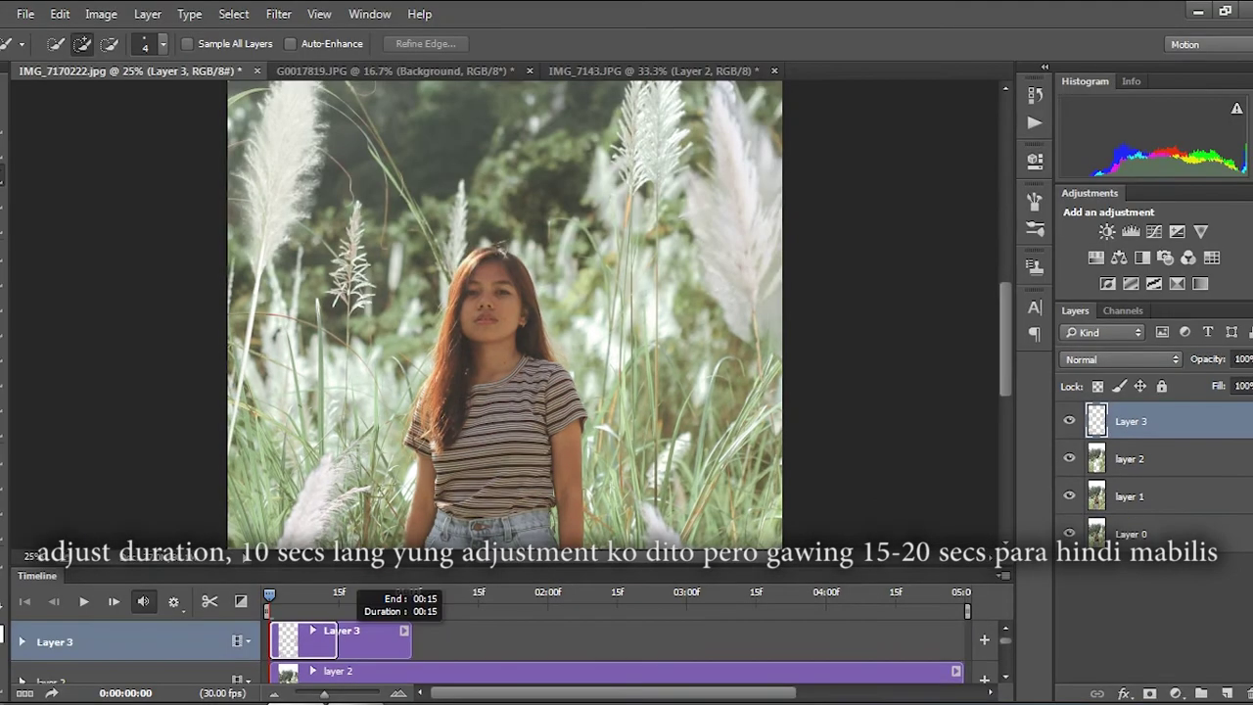
scroll(617, 646, down, 3)
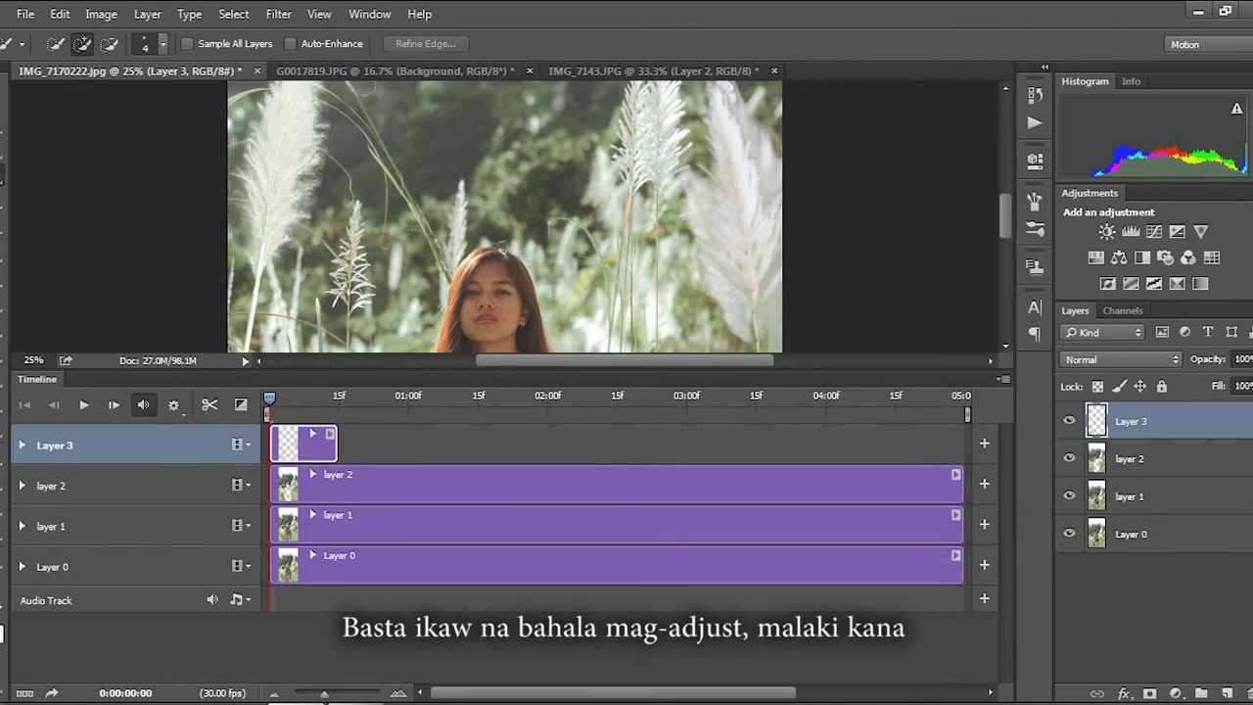
drag(961, 483, 337, 484)
drag(961, 524, 336, 524)
drag(961, 564, 336, 563)
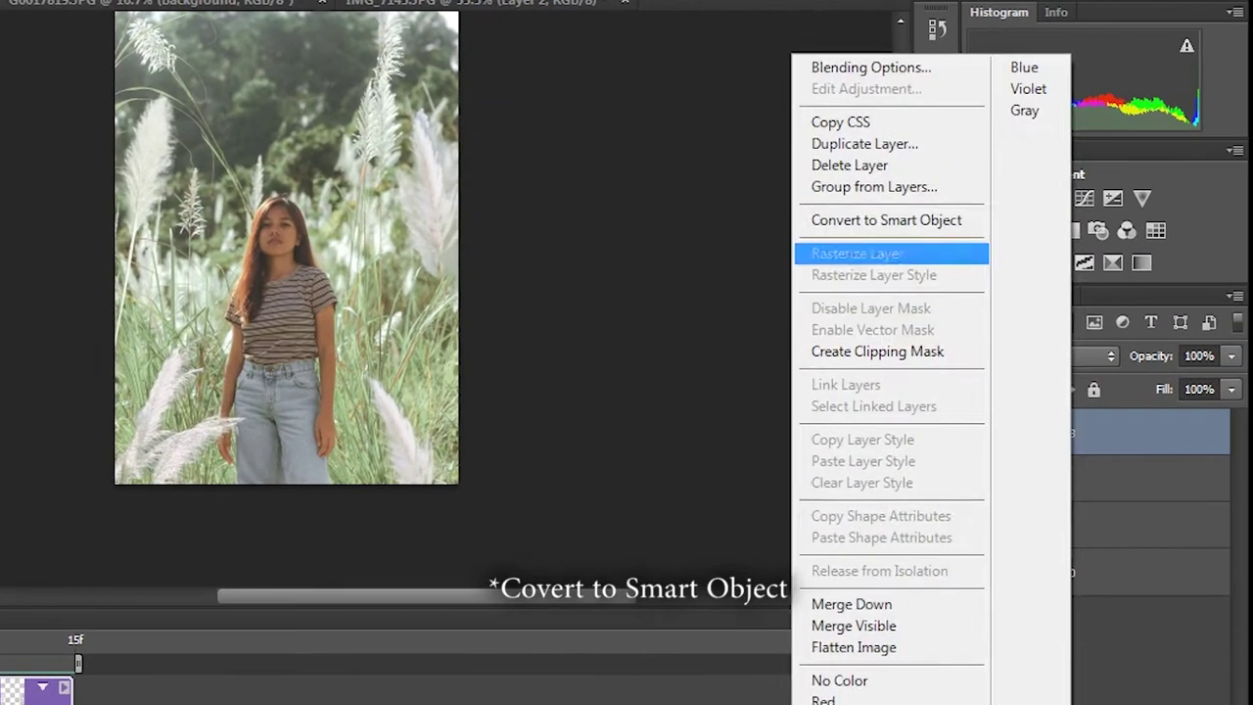
Convert Layer 3 to a smart object and shorten it for the frame 0 keyframe.
click(936, 234)
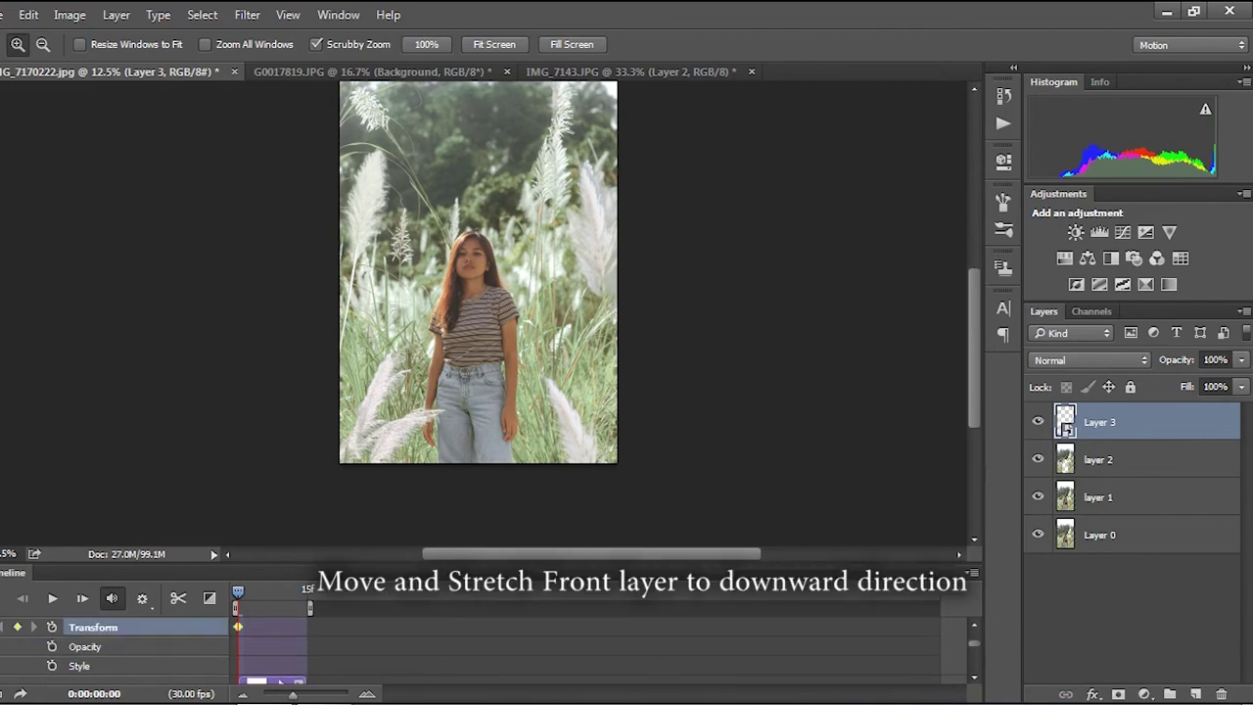
key(ctrl+t)
mouse_move(486, 517)
mouse_down()
mouse_move(487, 461)
mouse_move(486, 480)
mouse_up()
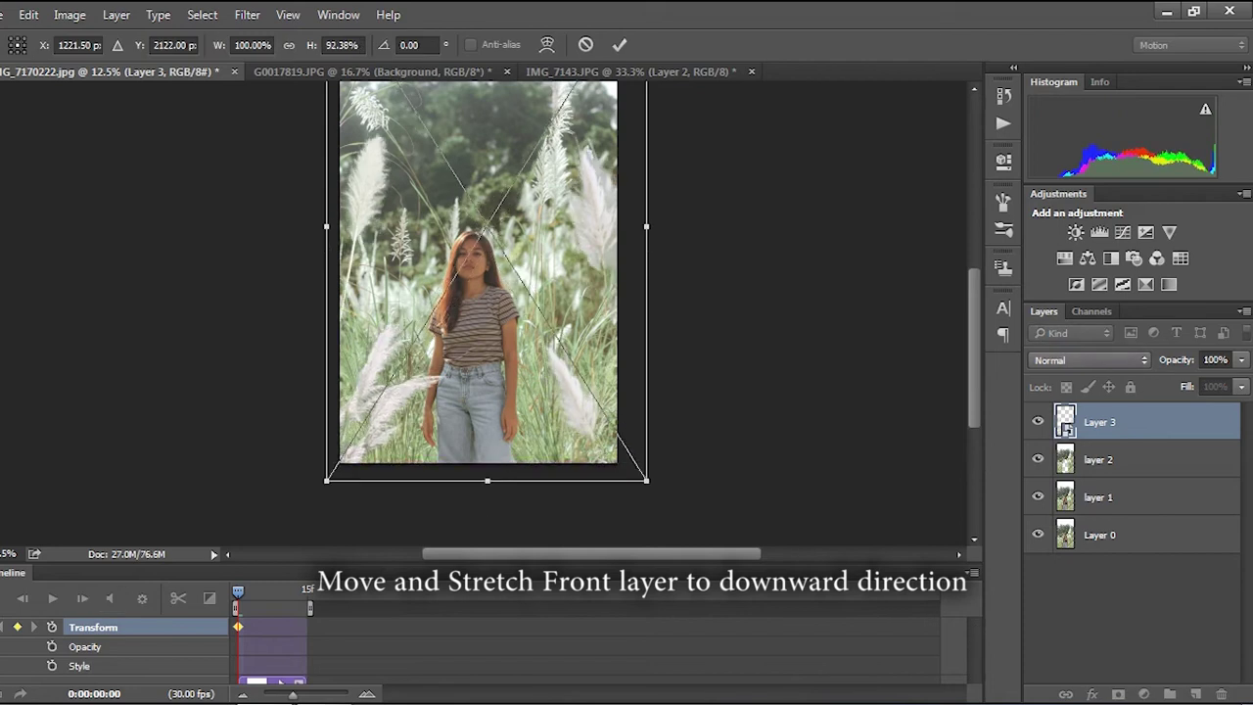
key(Return)
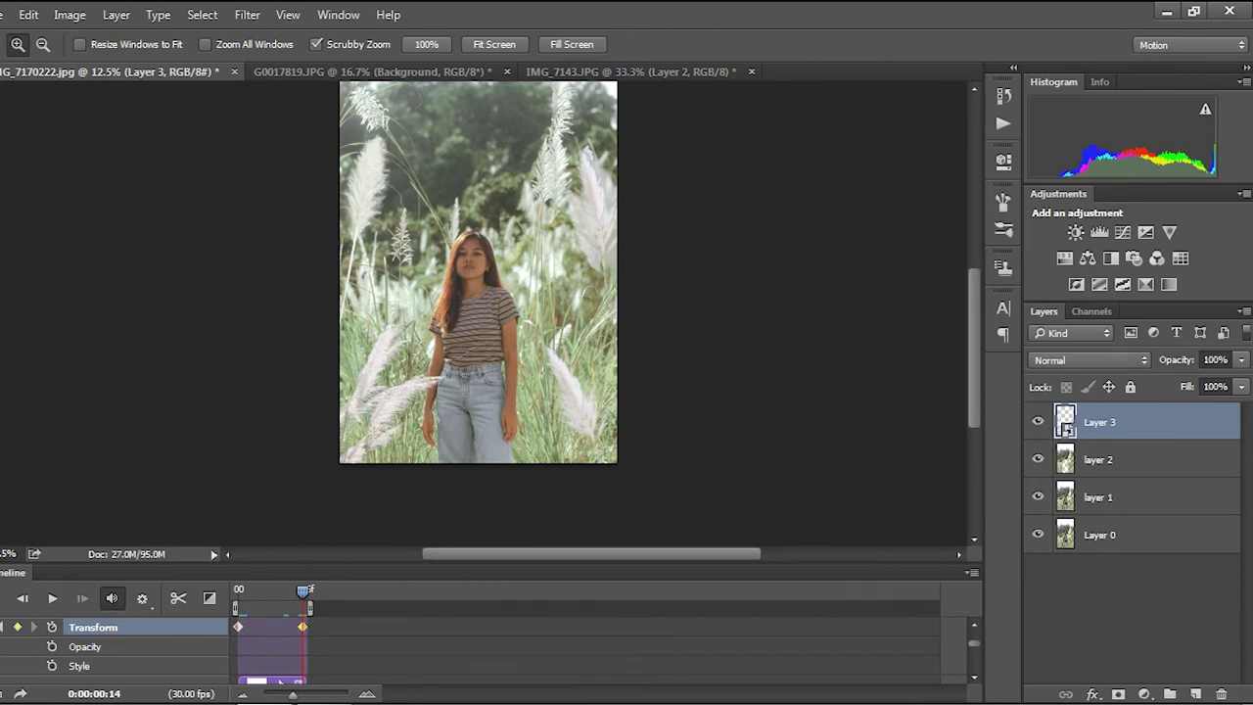
Stretch Layer 3 downward at frame 14 to set the end Transform keyframe.
key(ctrl+t)
drag(486, 461, 487, 508)
scroll(486, 508, up, 2)
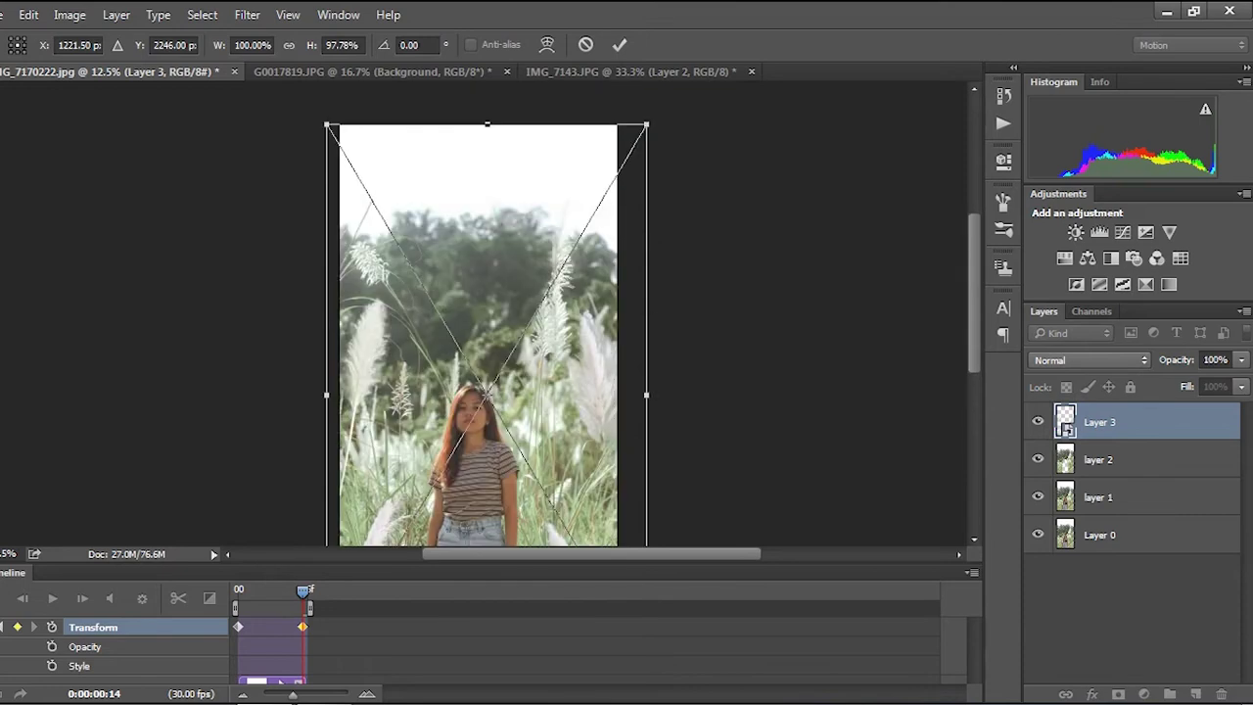
drag(487, 124, 487, 137)
key(Return)
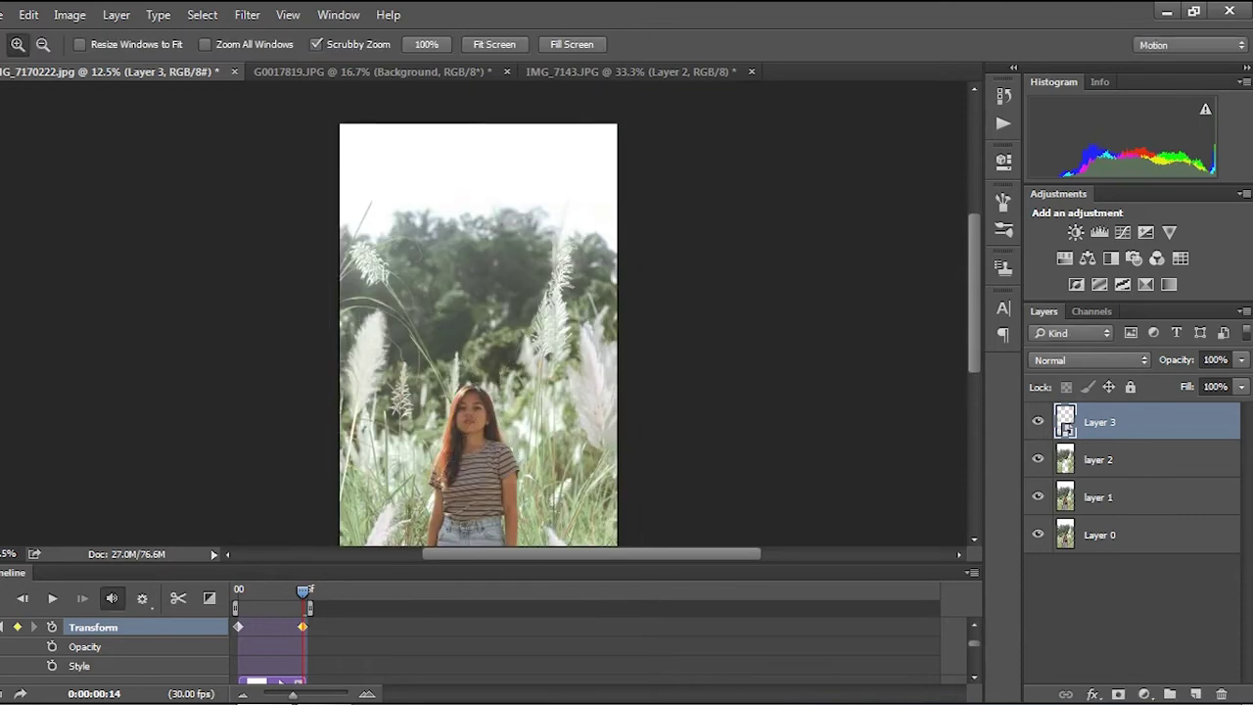
Preview the Layer 3 animation from the first frame.
key(Home)
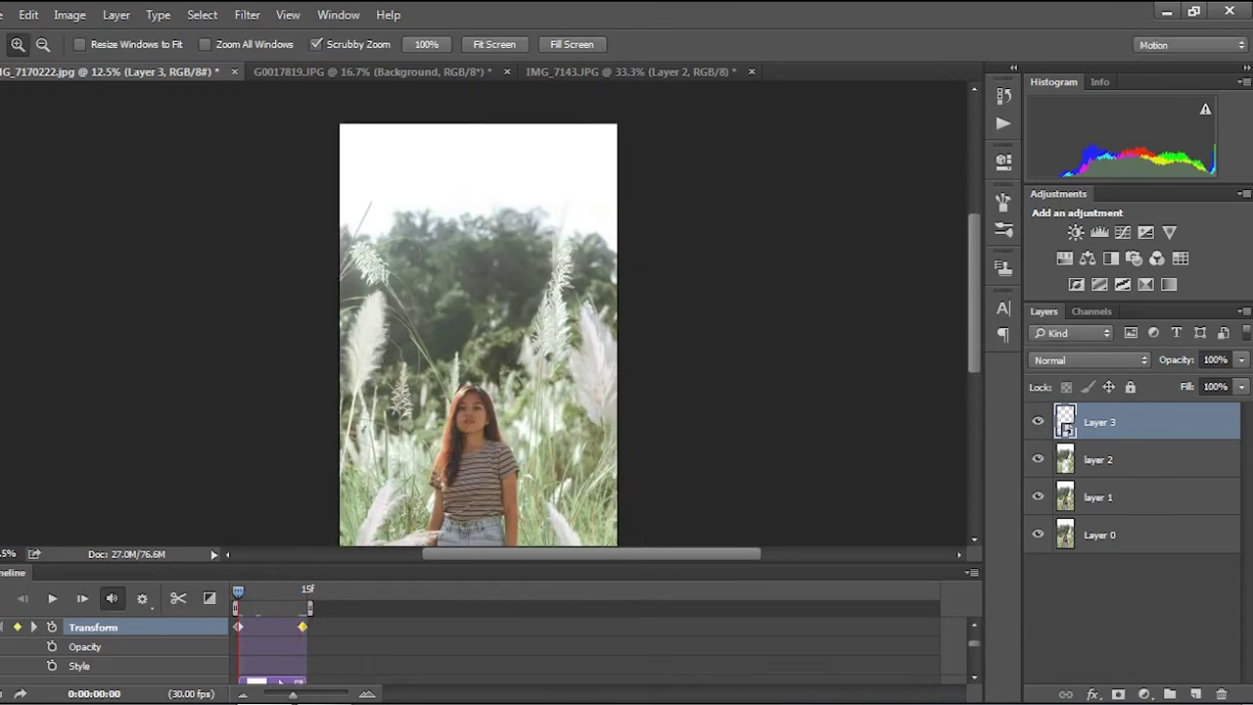
key(space)
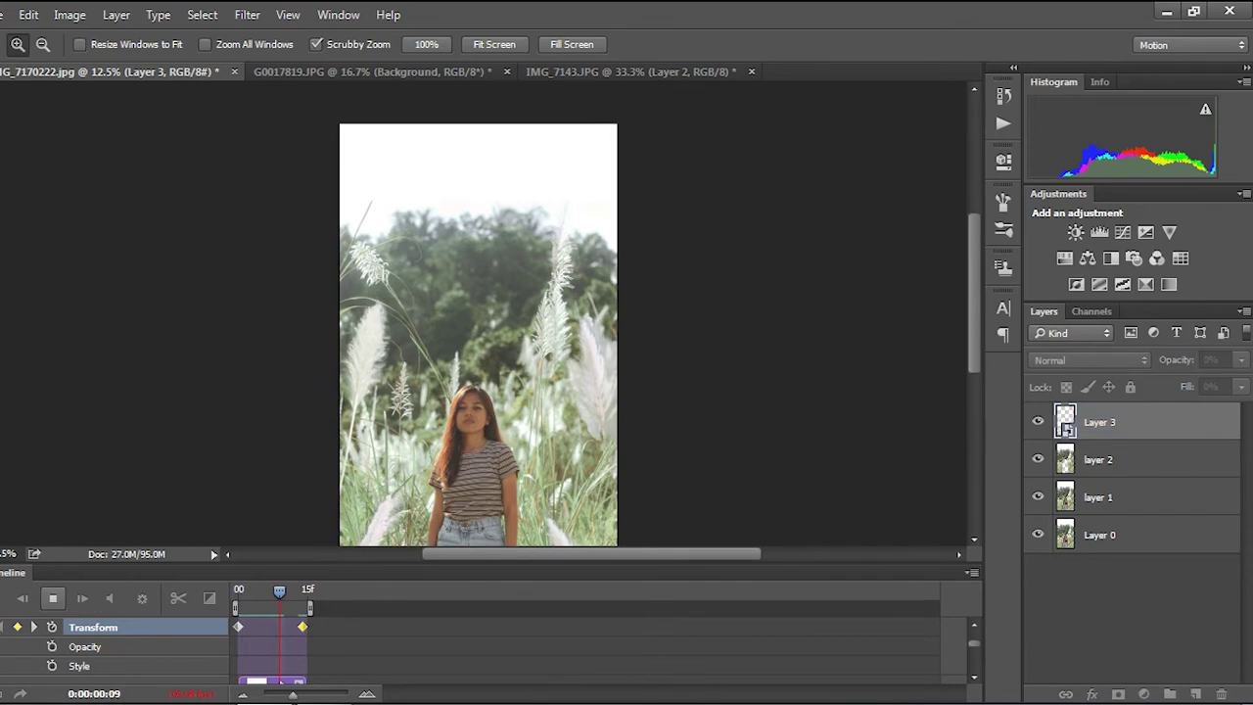
click(53, 598)
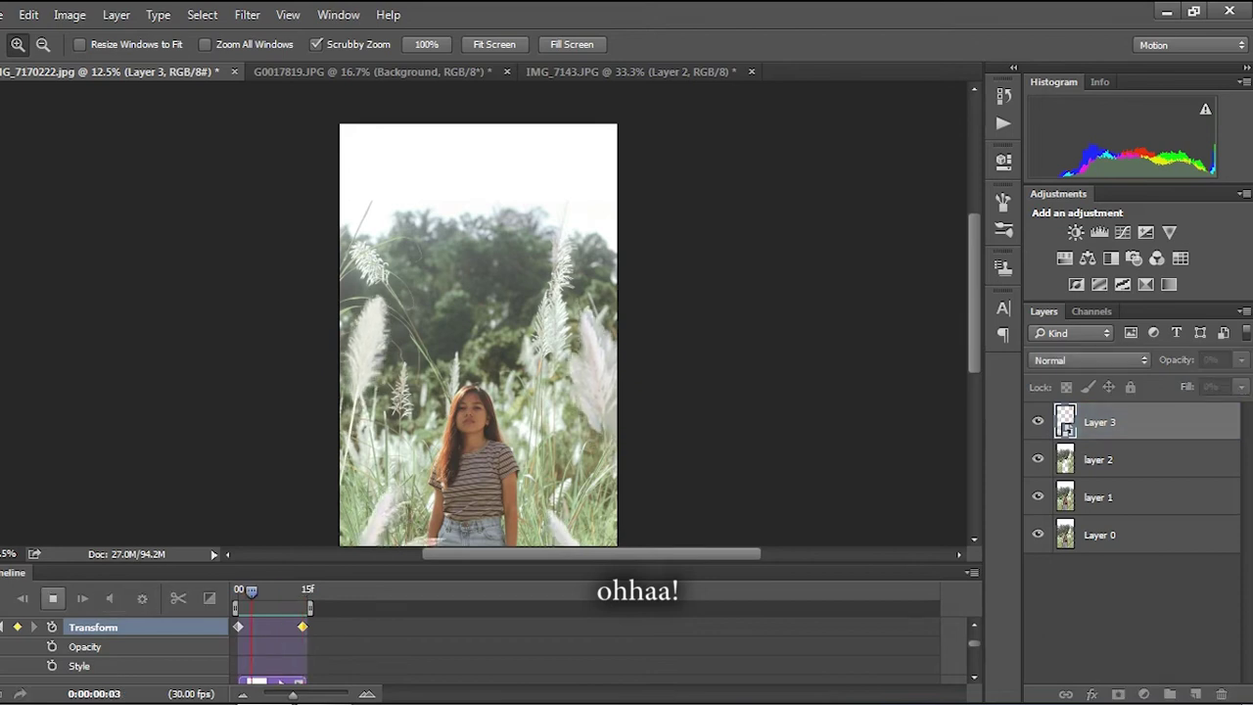
key(space)
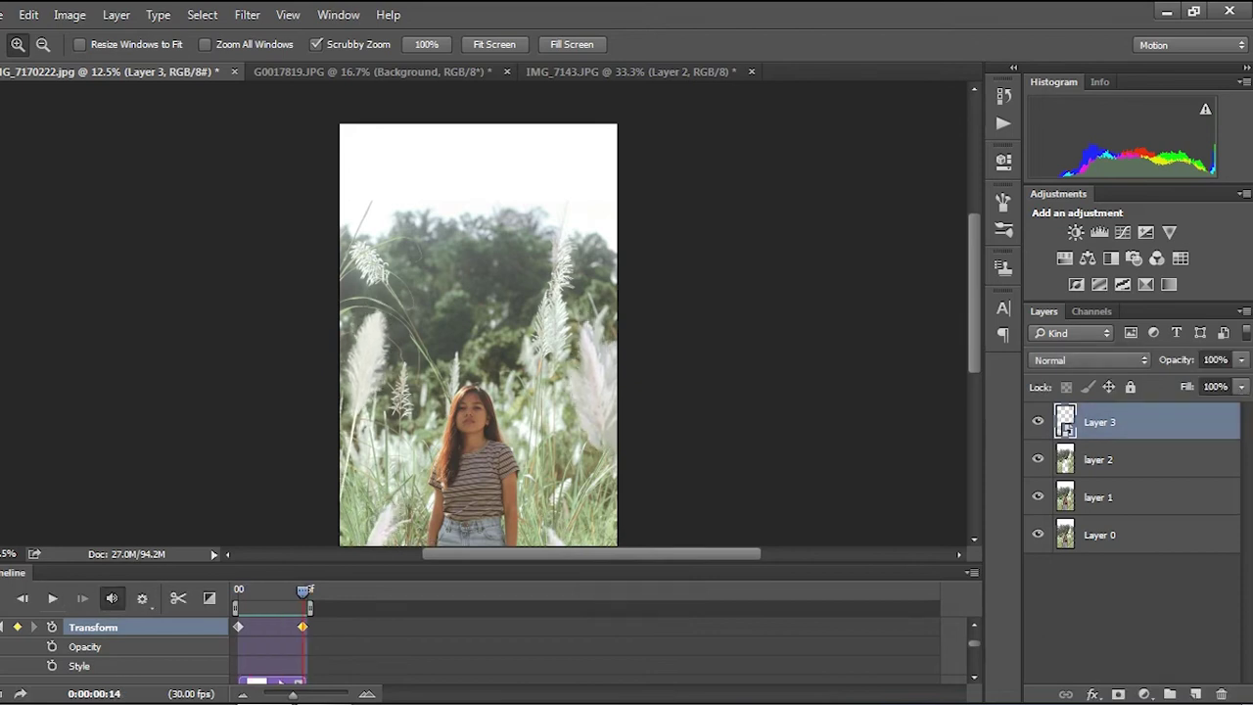
scroll(478, 333, down, 2)
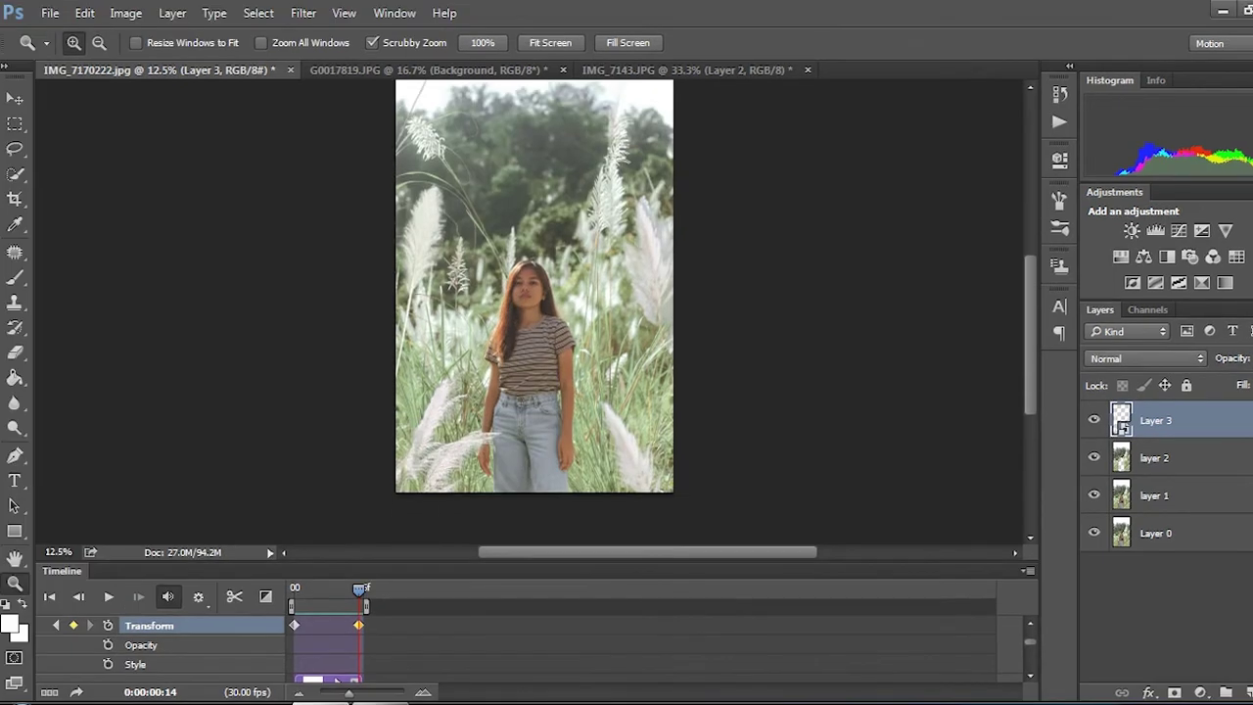
Convert layer 2 to a smart object and move its Transform keyframe to the clip start.
click(1008, 250)
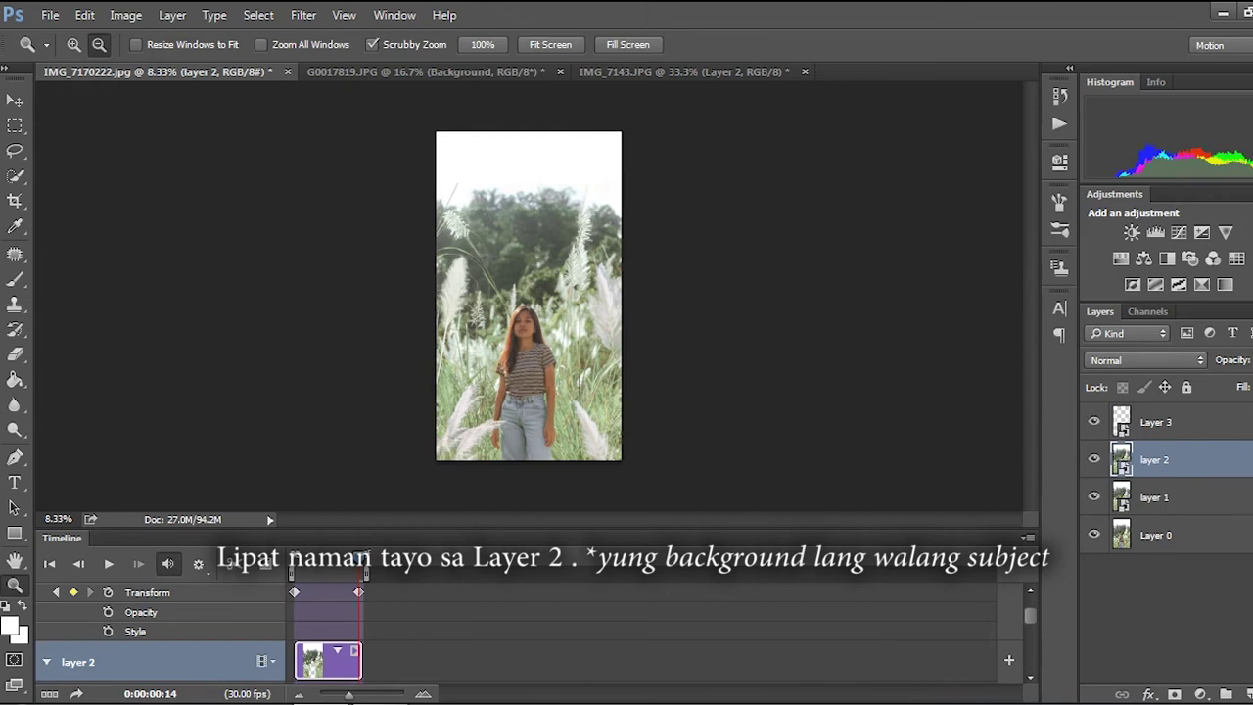
scroll(162, 632, down, 1)
click(149, 649)
scroll(161, 631, down, 1)
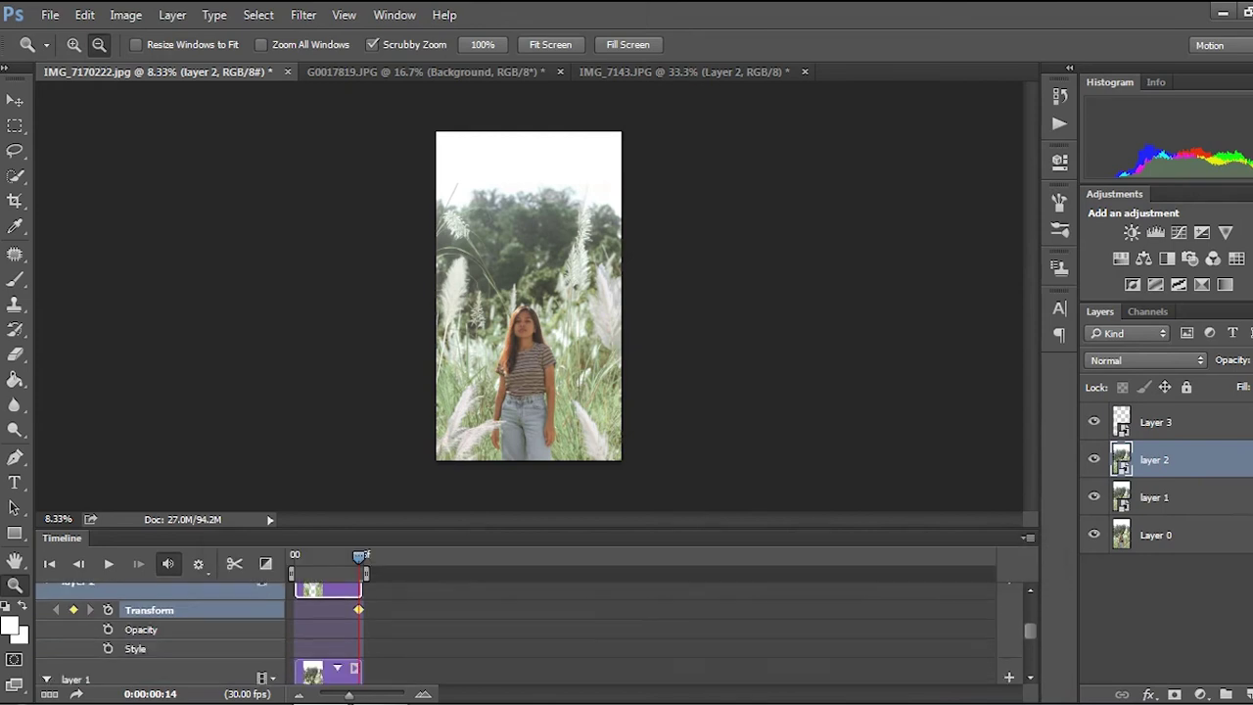
drag(335, 609, 294, 609)
Stretch layer 2 upward and wider at frame 14, then preview from the start.
key(ctrl+t)
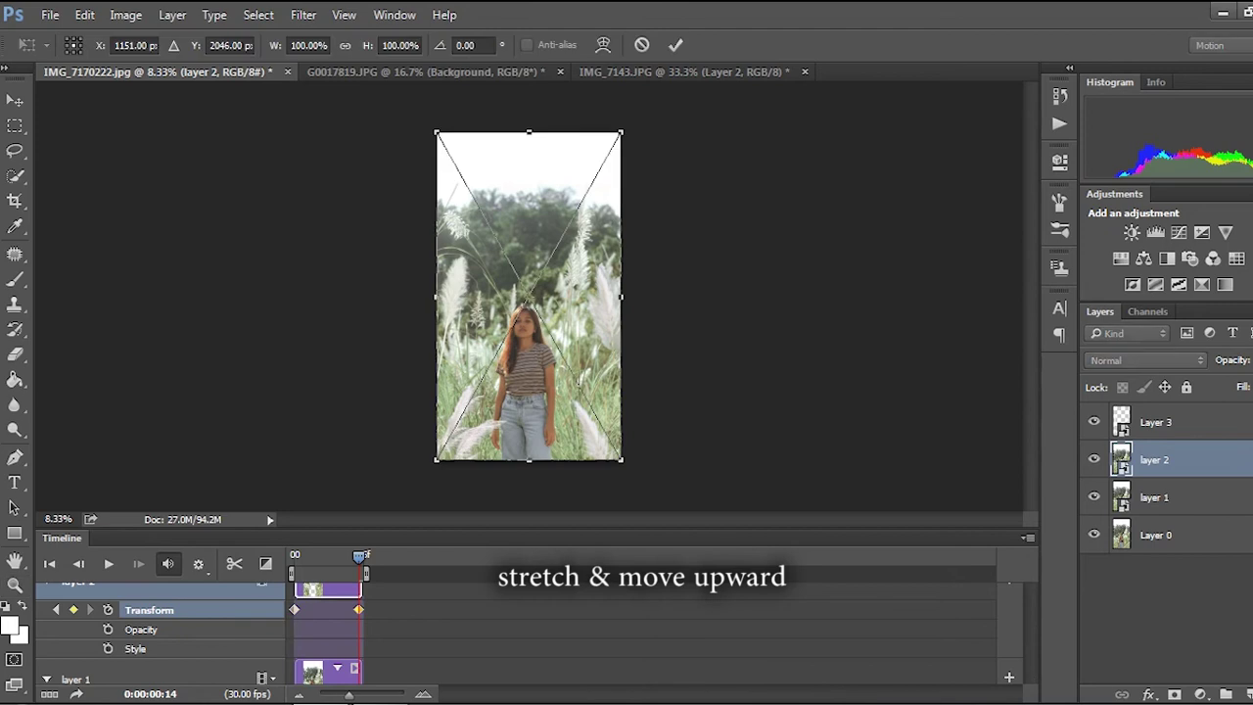
drag(529, 131, 528, 125)
drag(528, 460, 528, 454)
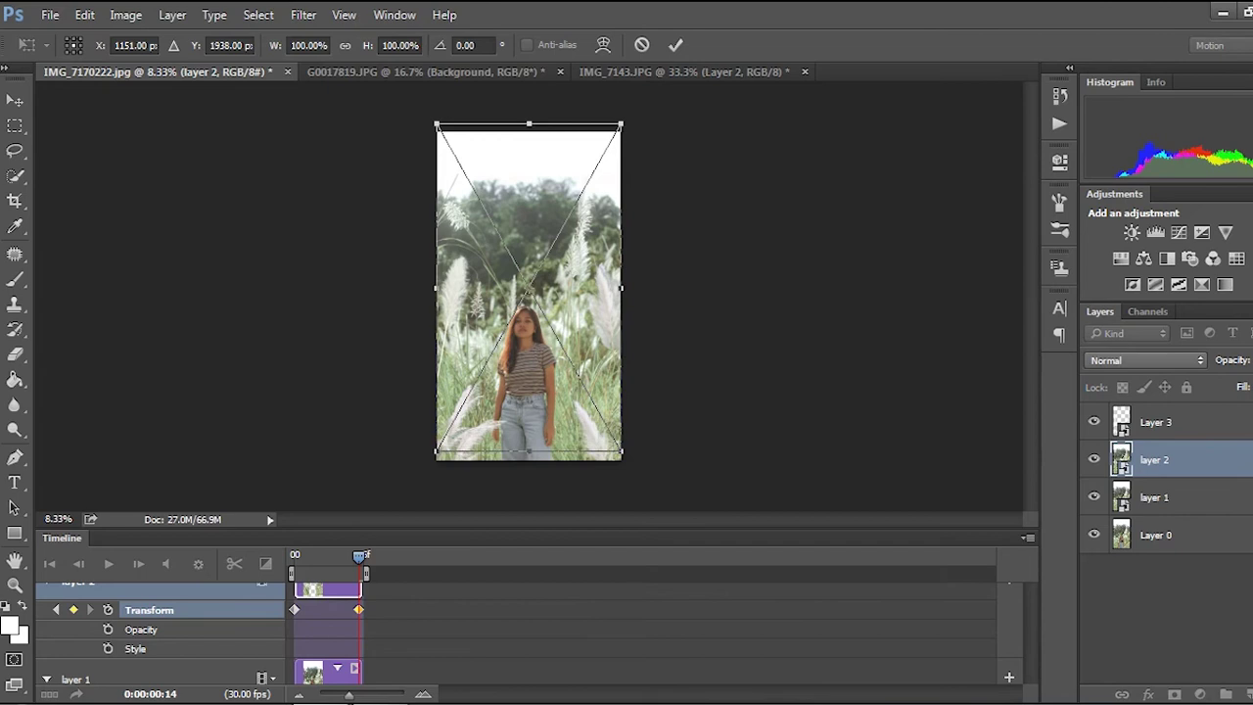
drag(436, 125, 428, 122)
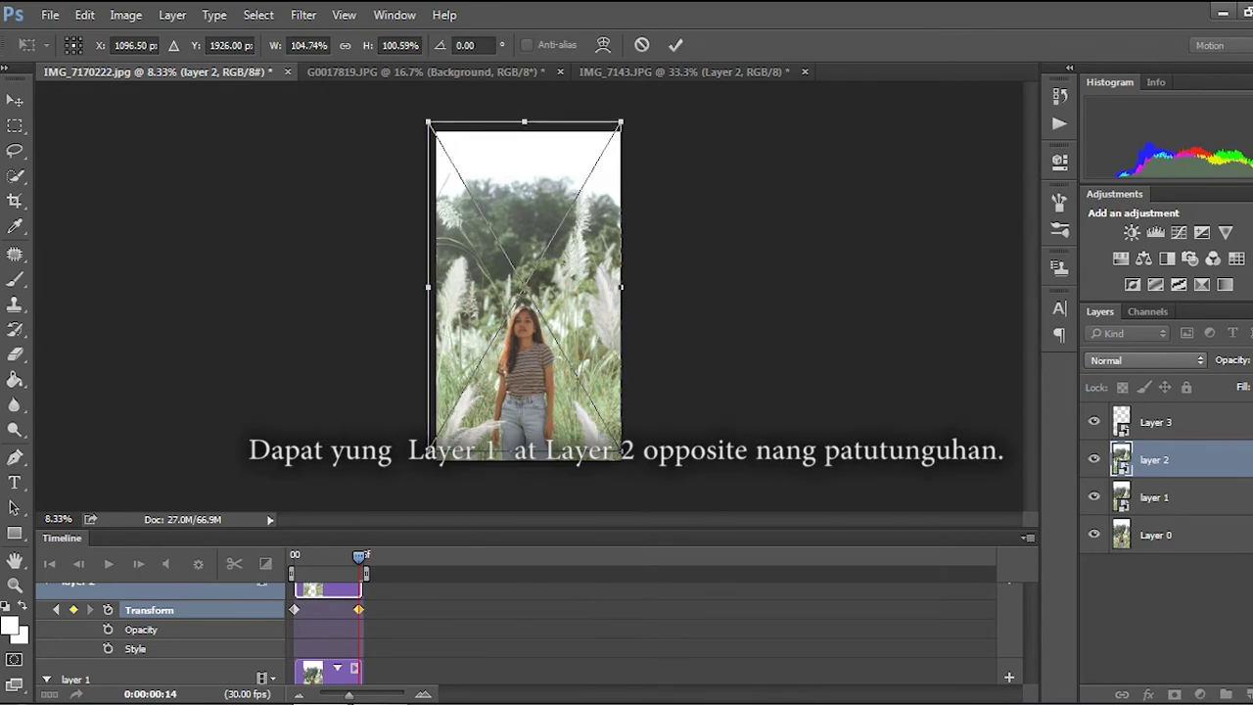
drag(620, 123, 632, 125)
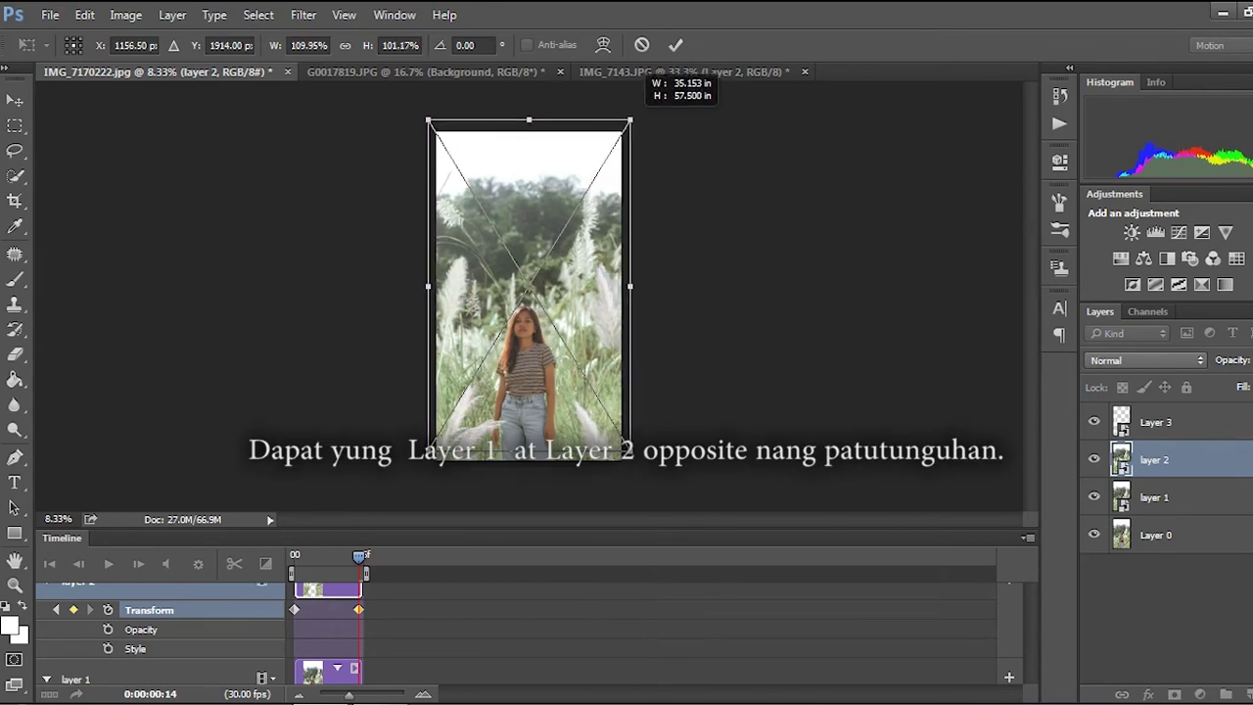
key(Return)
key(z)
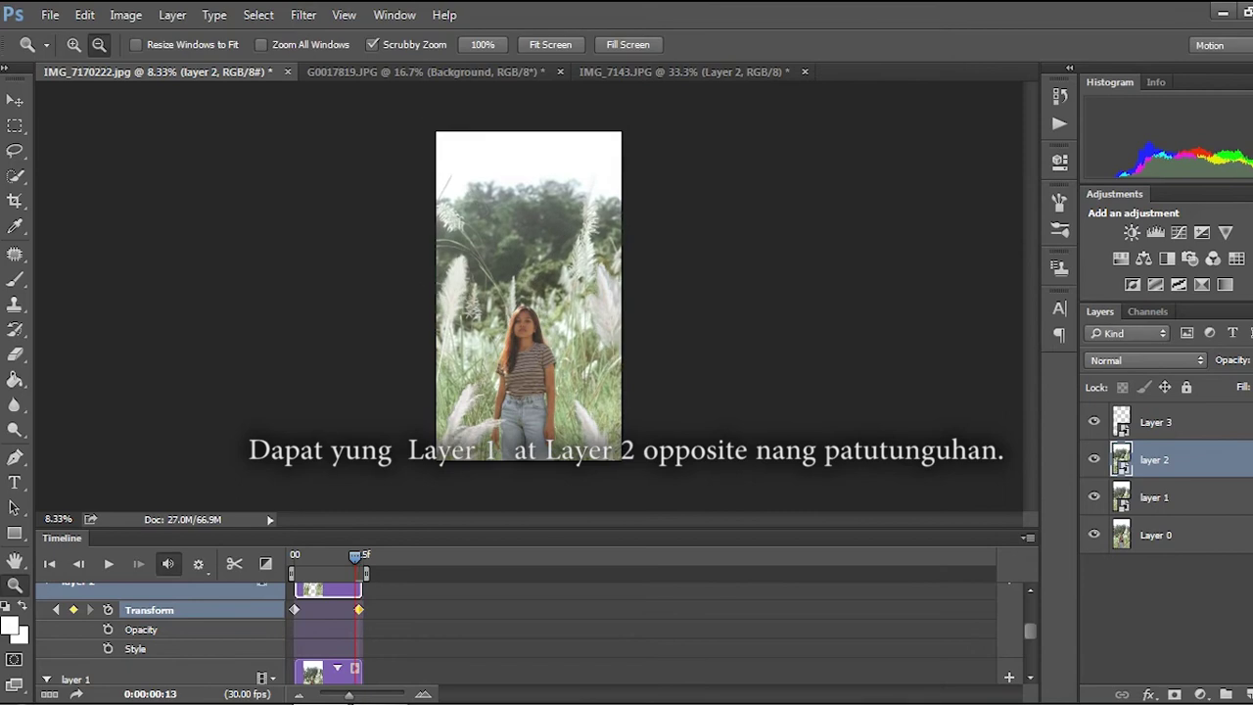
key(Home)
key(space)
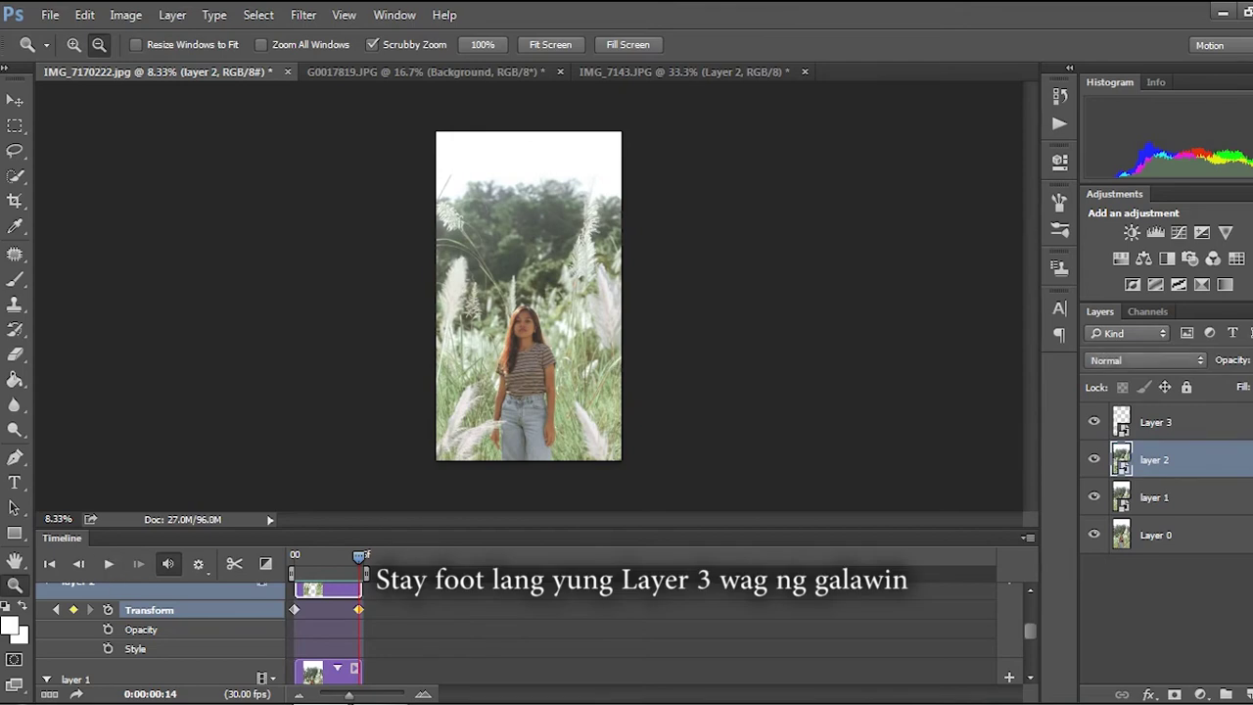
Reapply layer 2's transform and replay the animation preview.
key(ctrl+t)
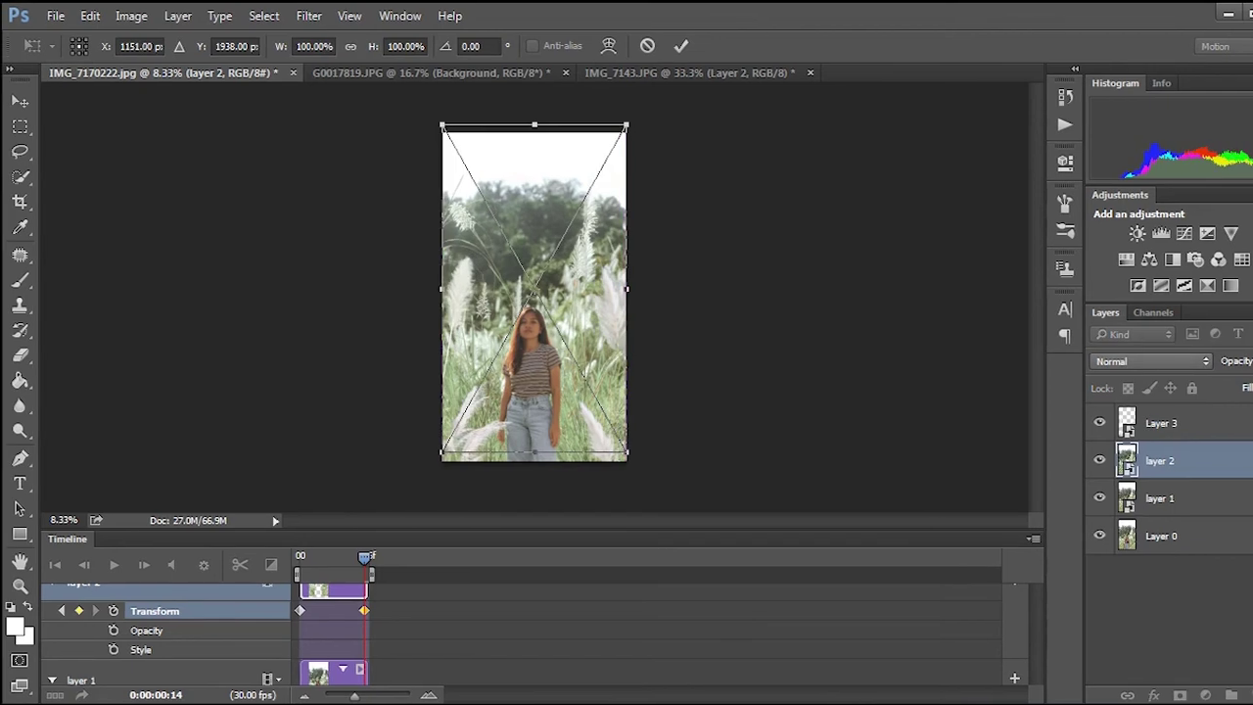
key(Return)
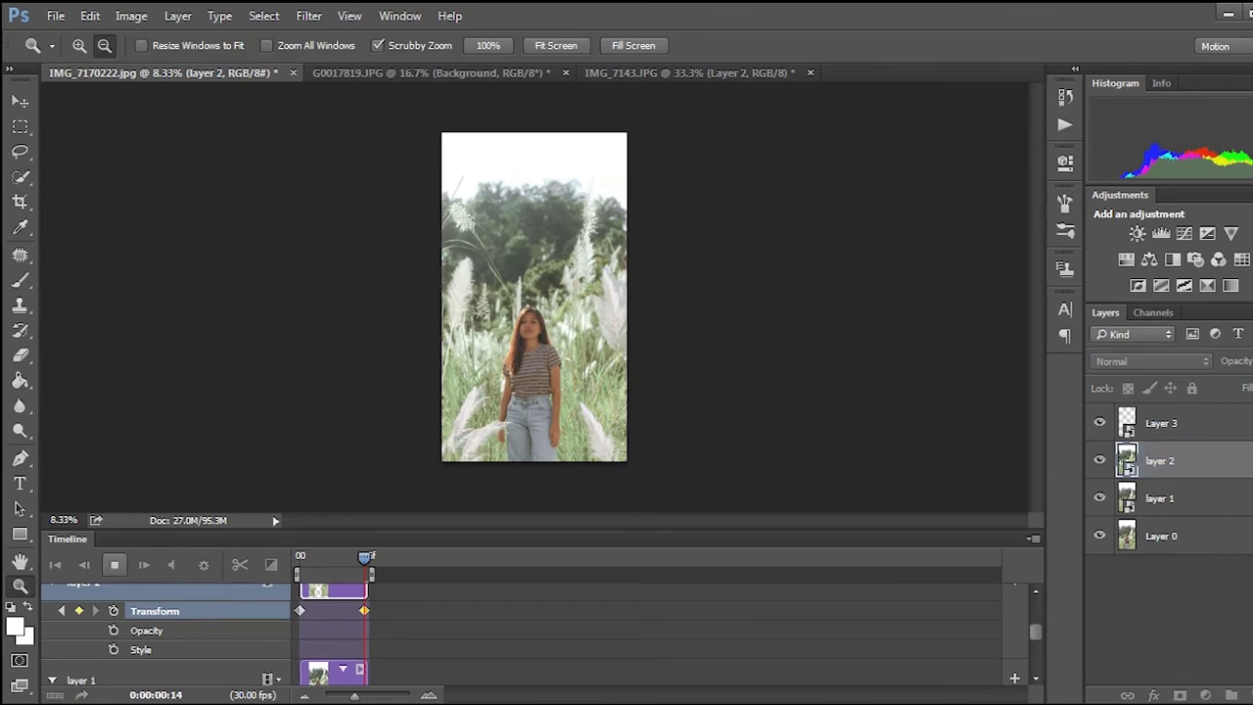
key(space)
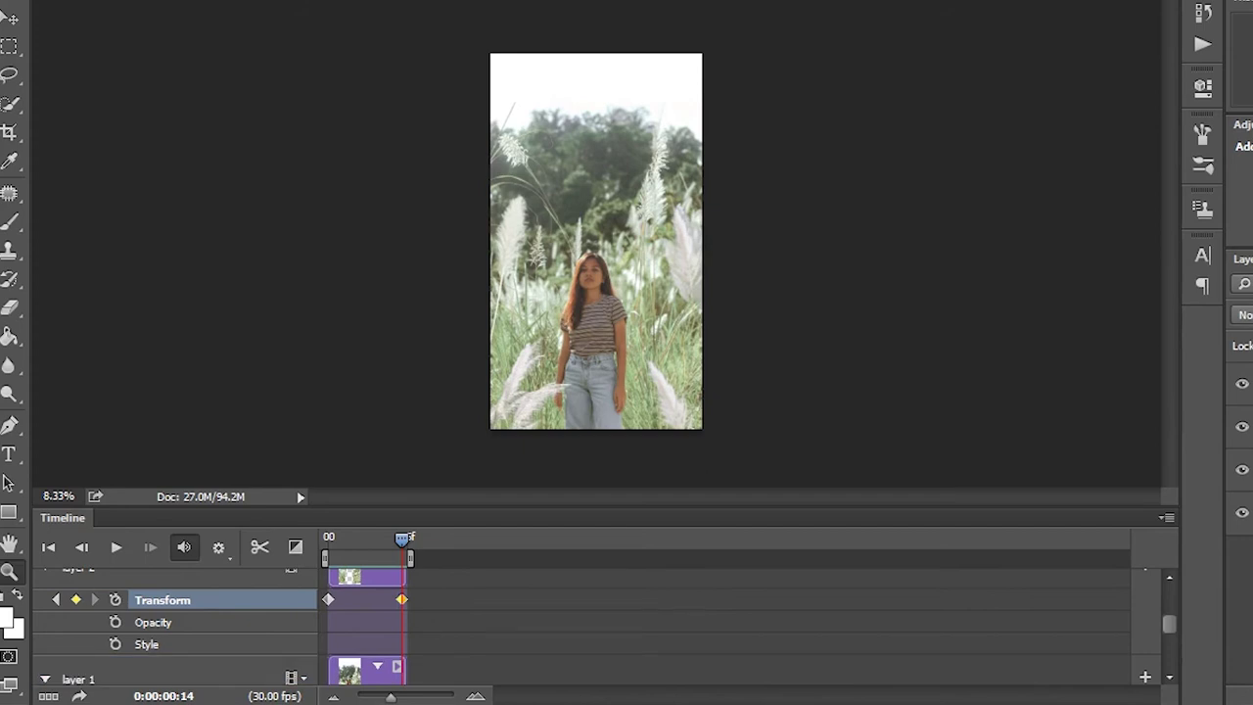
right_click(1242, 426)
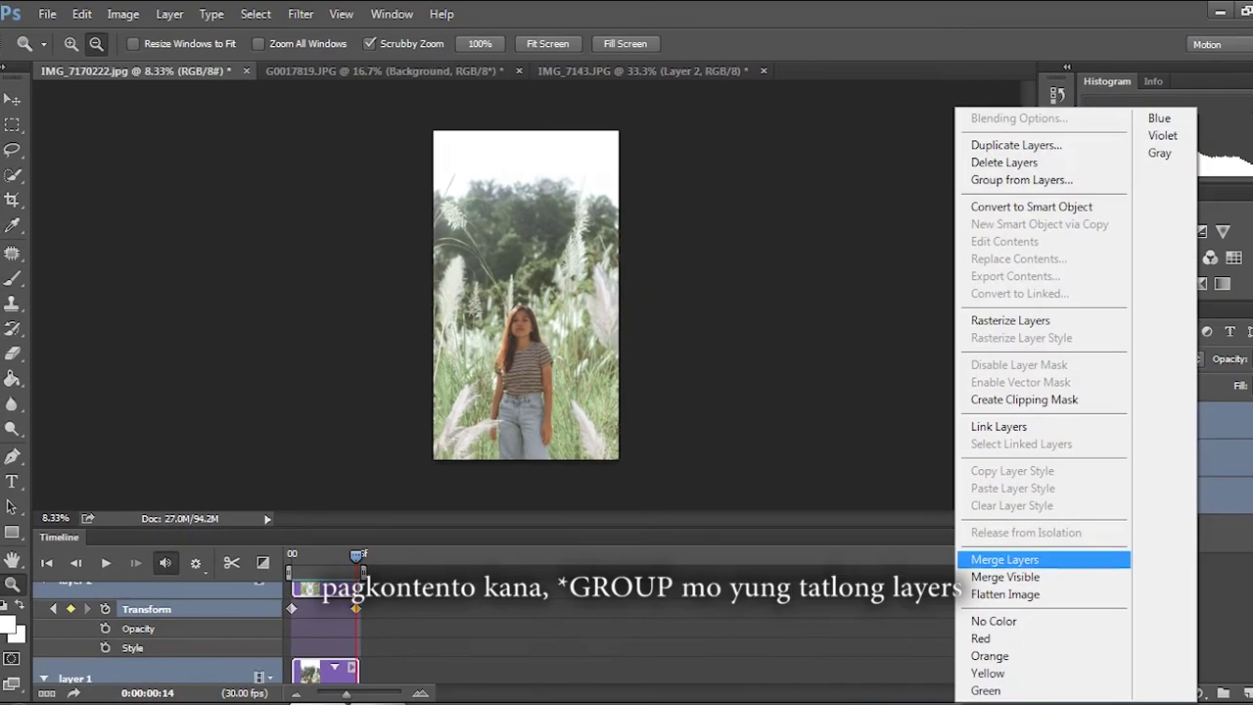
Group the three animated layers as Group 1 and place a copy right after it.
key(Escape)
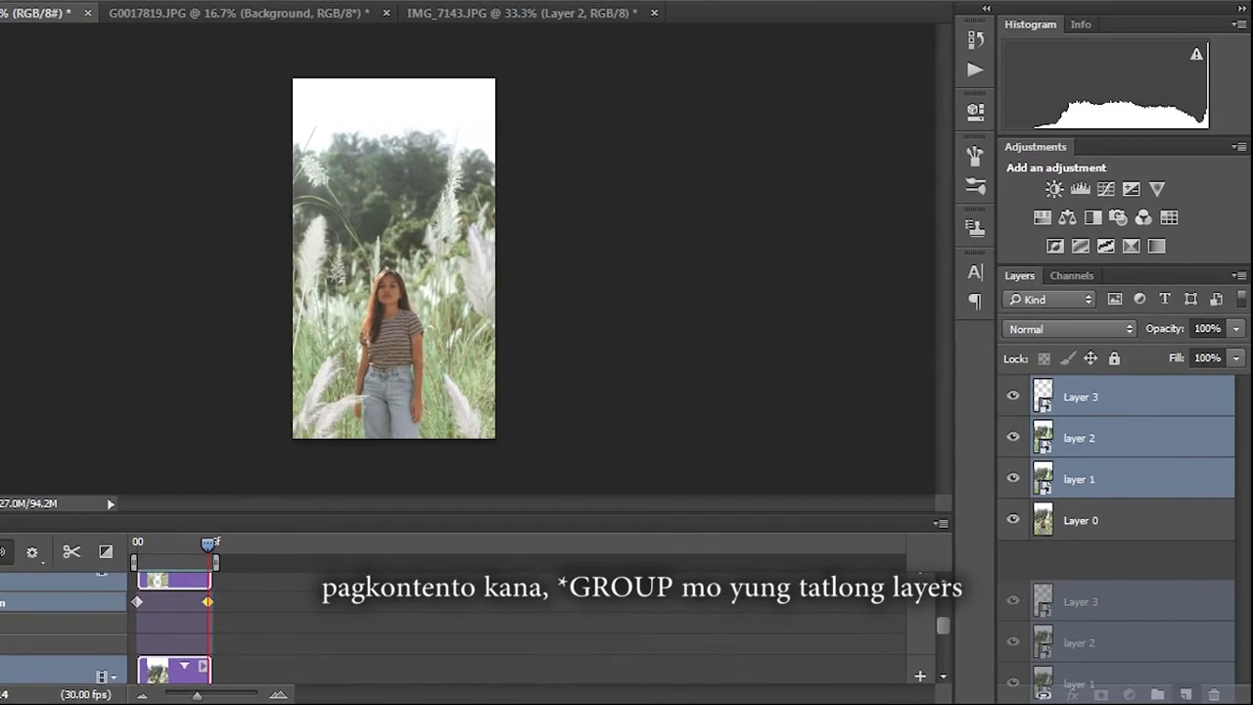
drag(1043, 691, 1157, 693)
right_click(1135, 387)
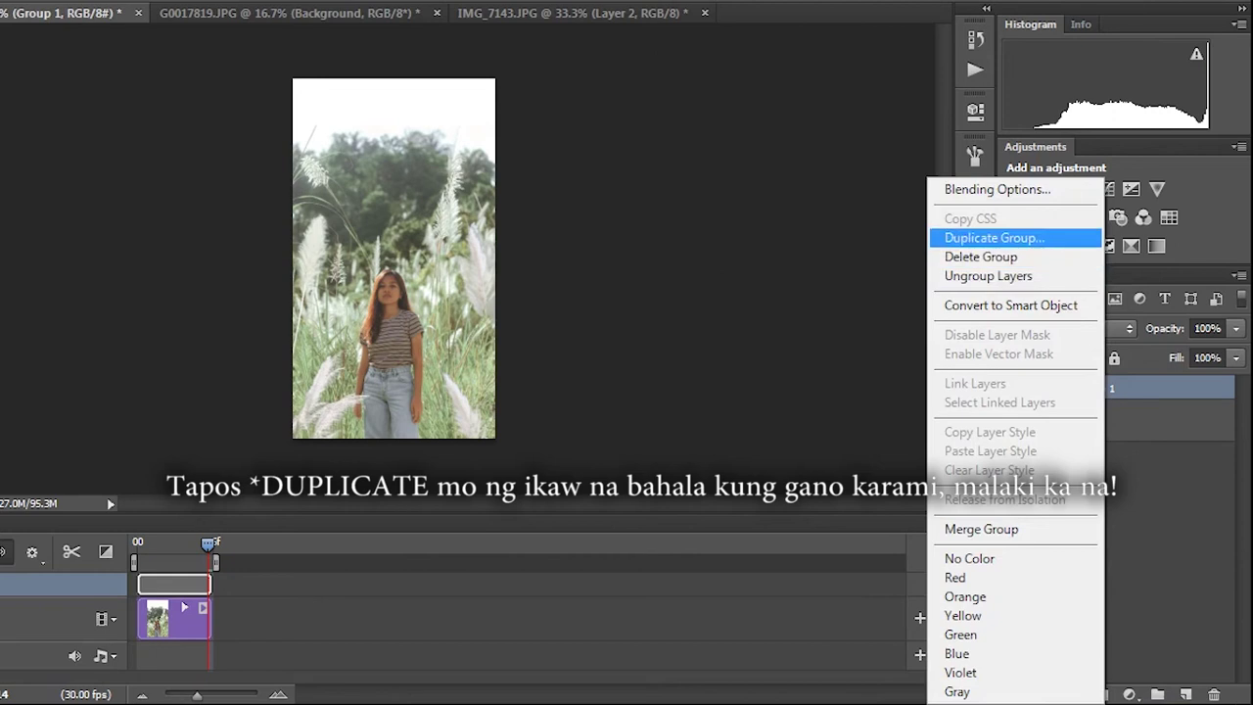
click(979, 238)
key(Return)
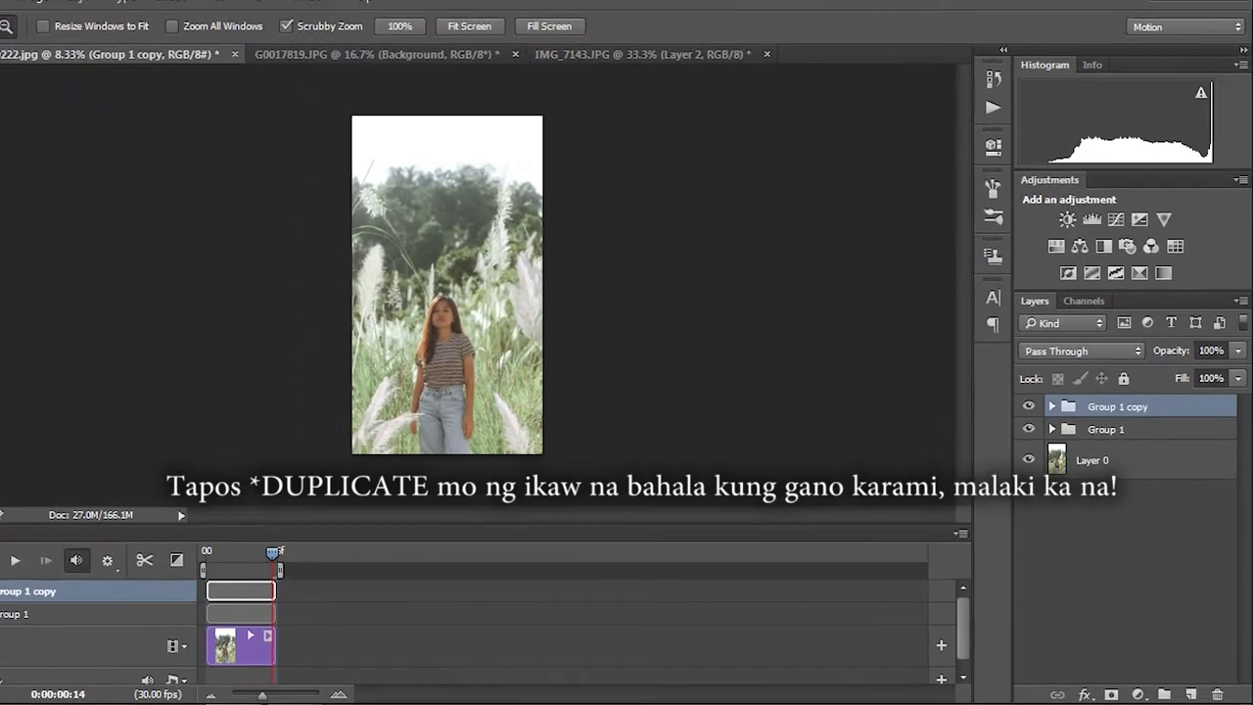
mouse_move(270, 593)
mouse_down()
mouse_move(367, 594)
mouse_move(377, 574)
mouse_up()
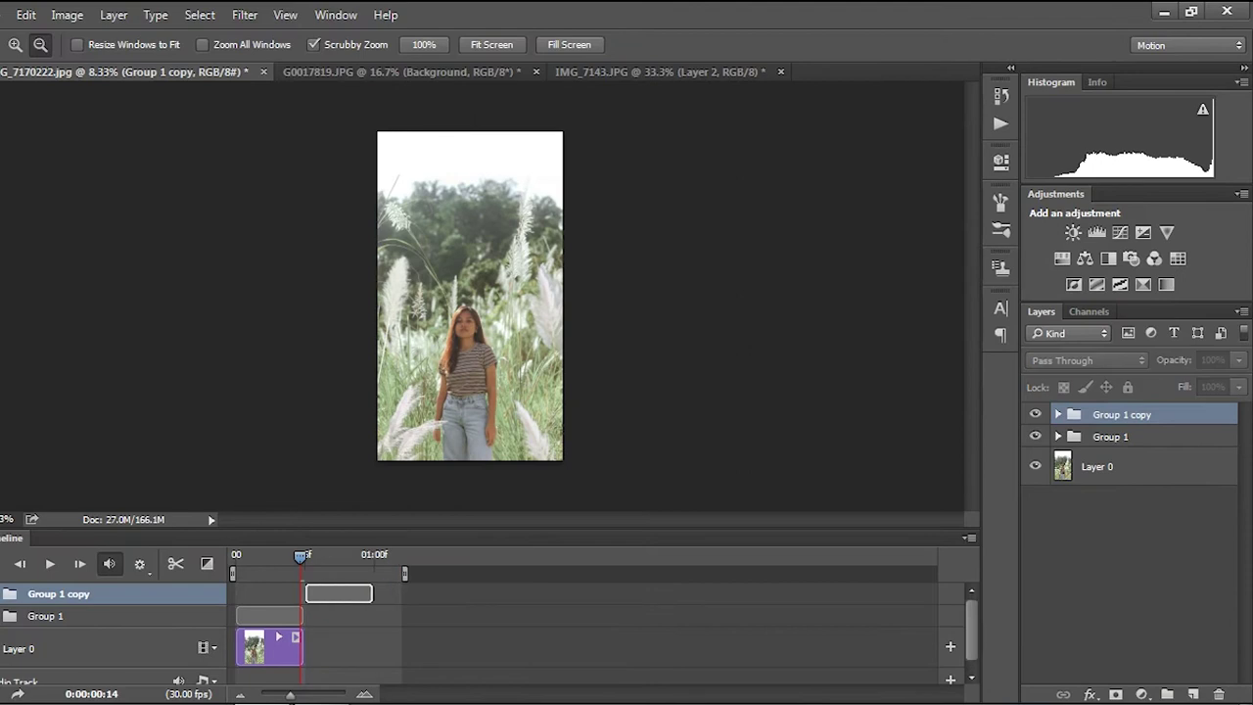
Add Group 1 copy 2 and copy 3, staggering copy 2 after copy 1.
right_click(1107, 414)
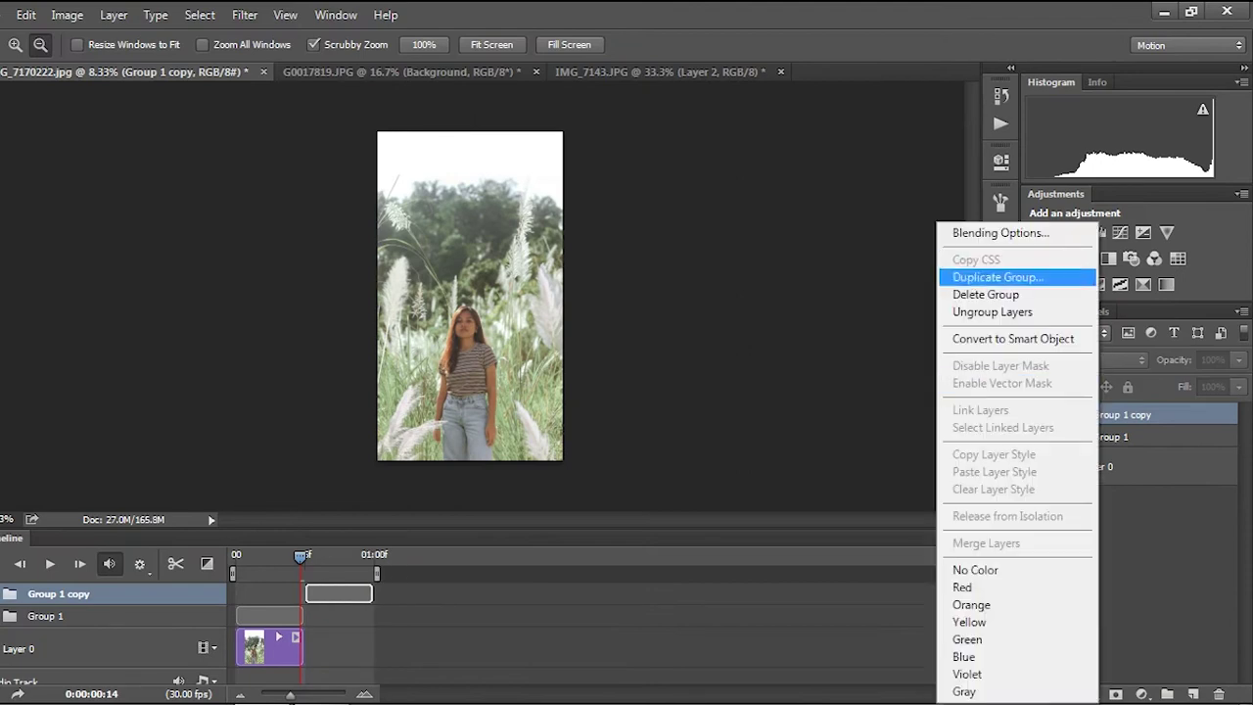
click(992, 277)
key(Return)
mouse_move(339, 593)
mouse_down()
mouse_move(422, 593)
mouse_move(447, 573)
mouse_up()
right_click(1106, 414)
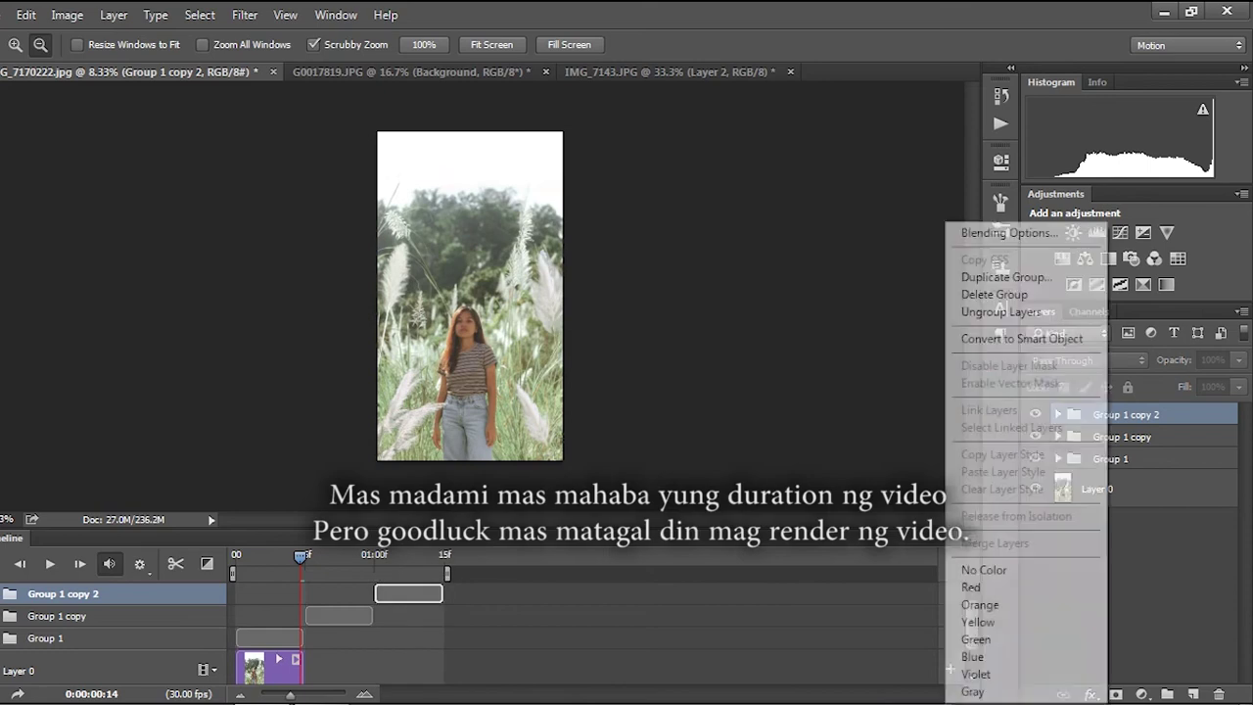
click(1009, 277)
click(763, 214)
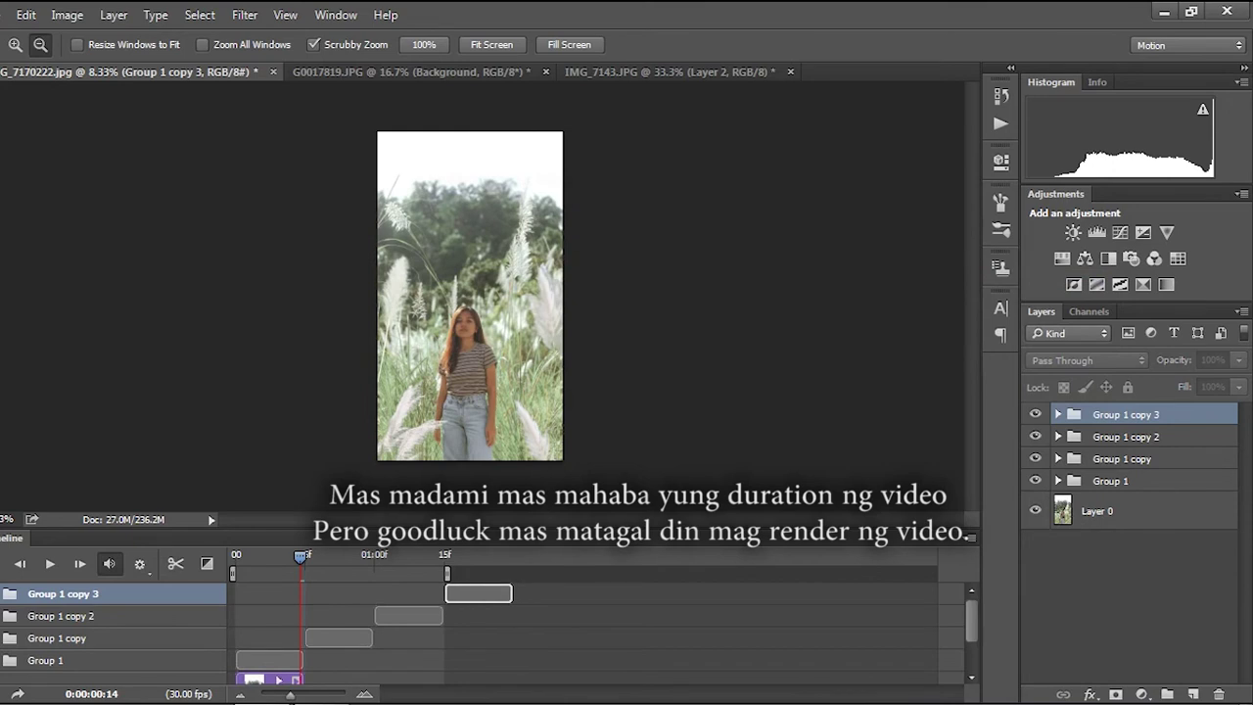
Extend the work area end to 02:00f and play the animation from the start.
drag(447, 573, 517, 574)
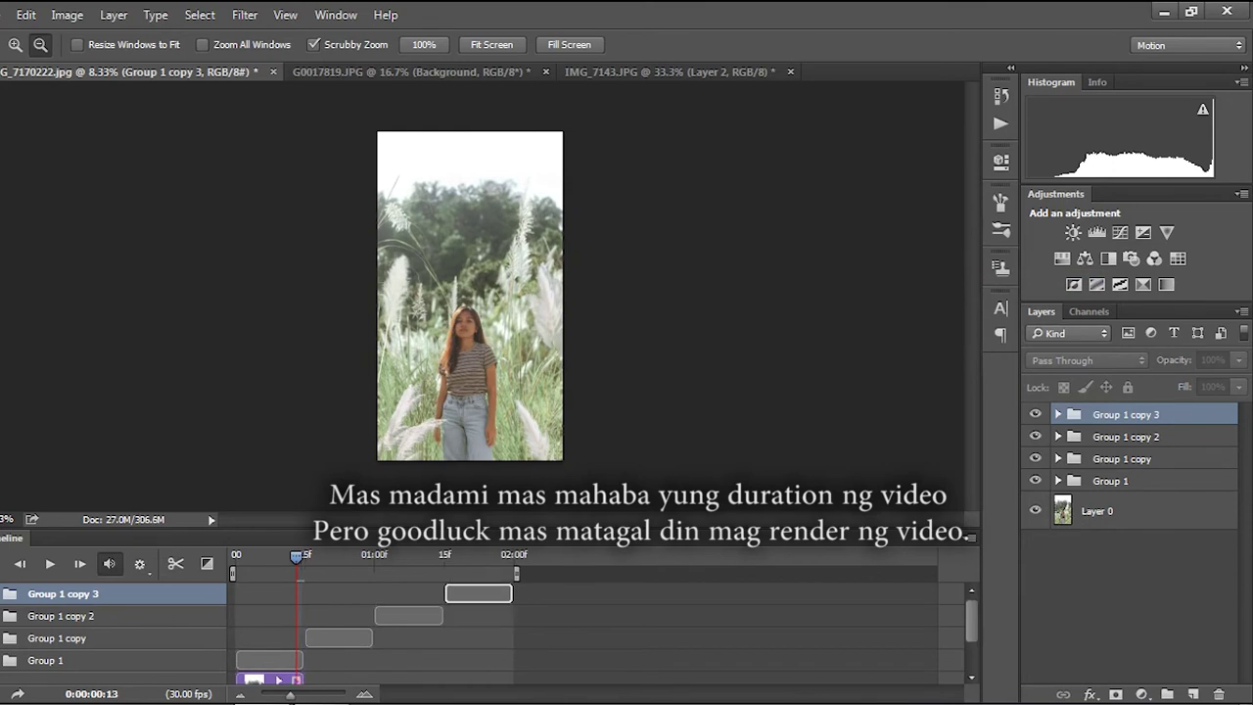
key(Home)
key(space)
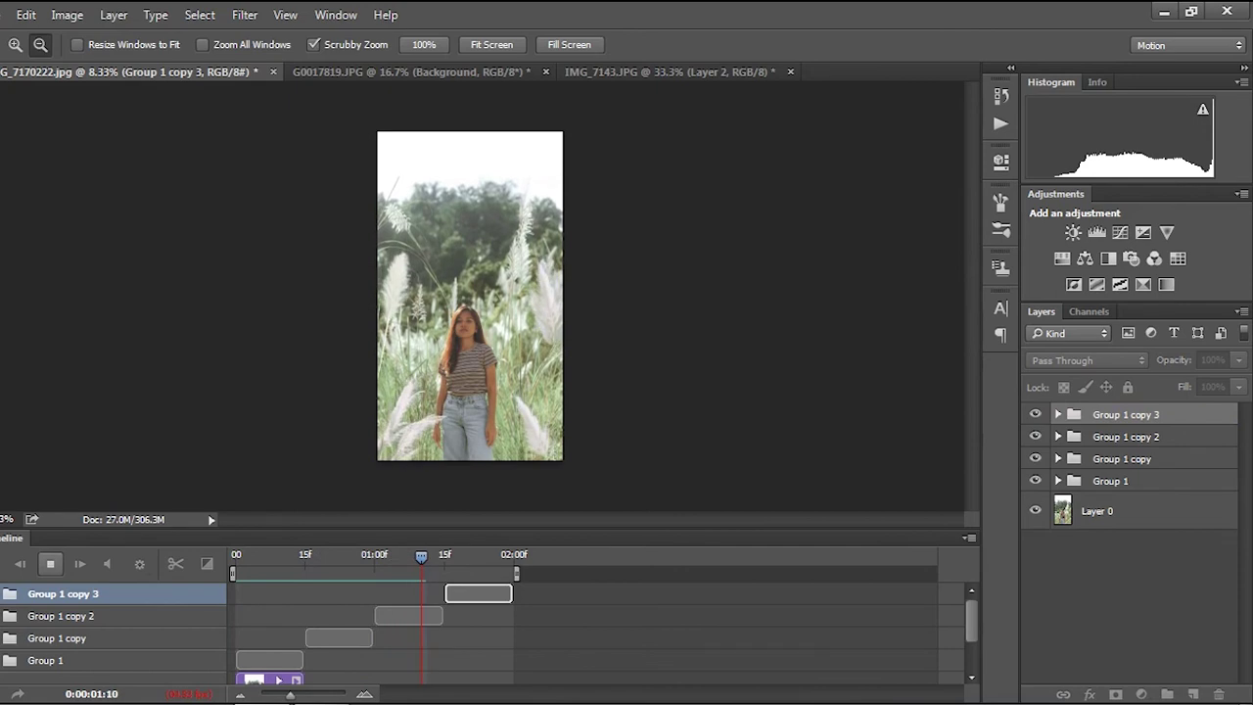
key(space)
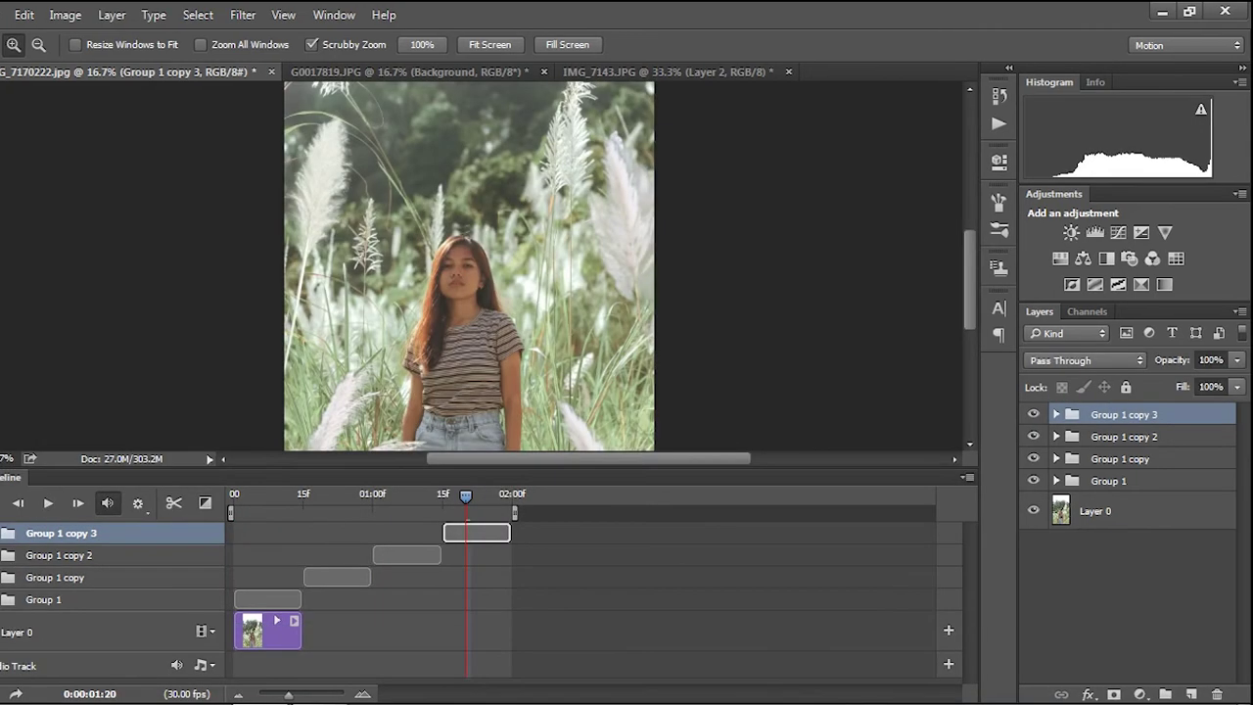
key(Left)
key(Home)
key(space)
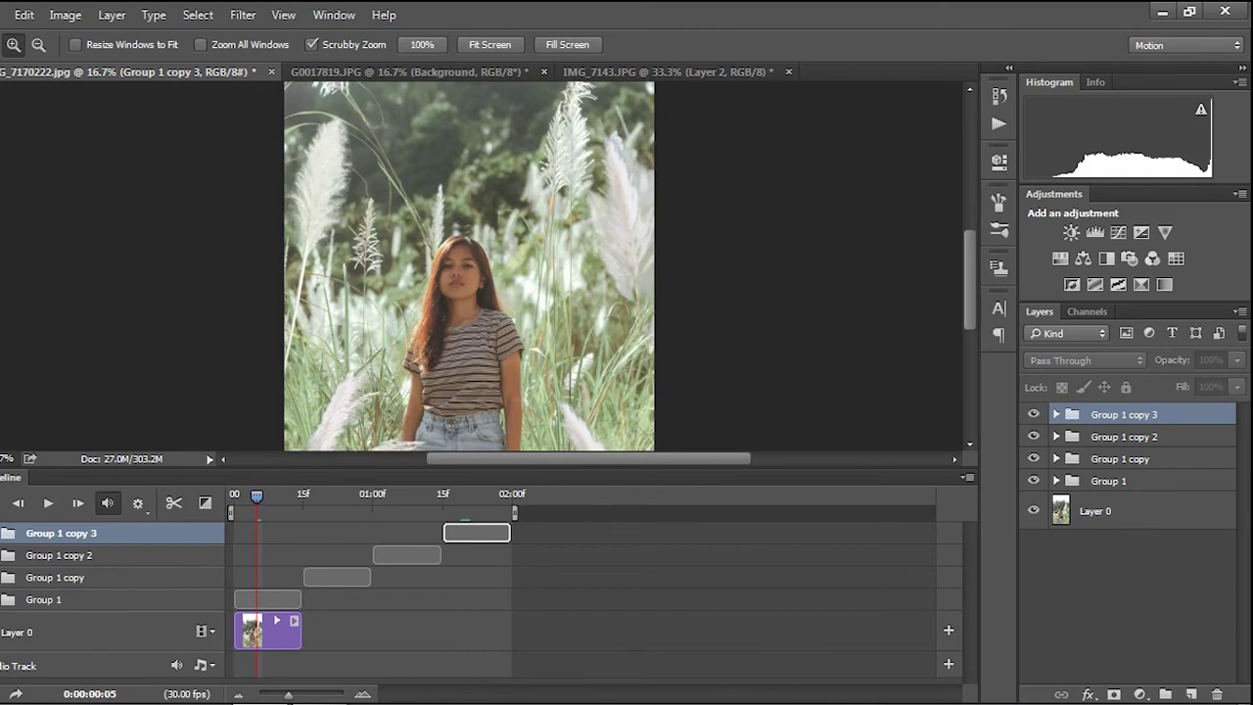
key(ctrl+minus)
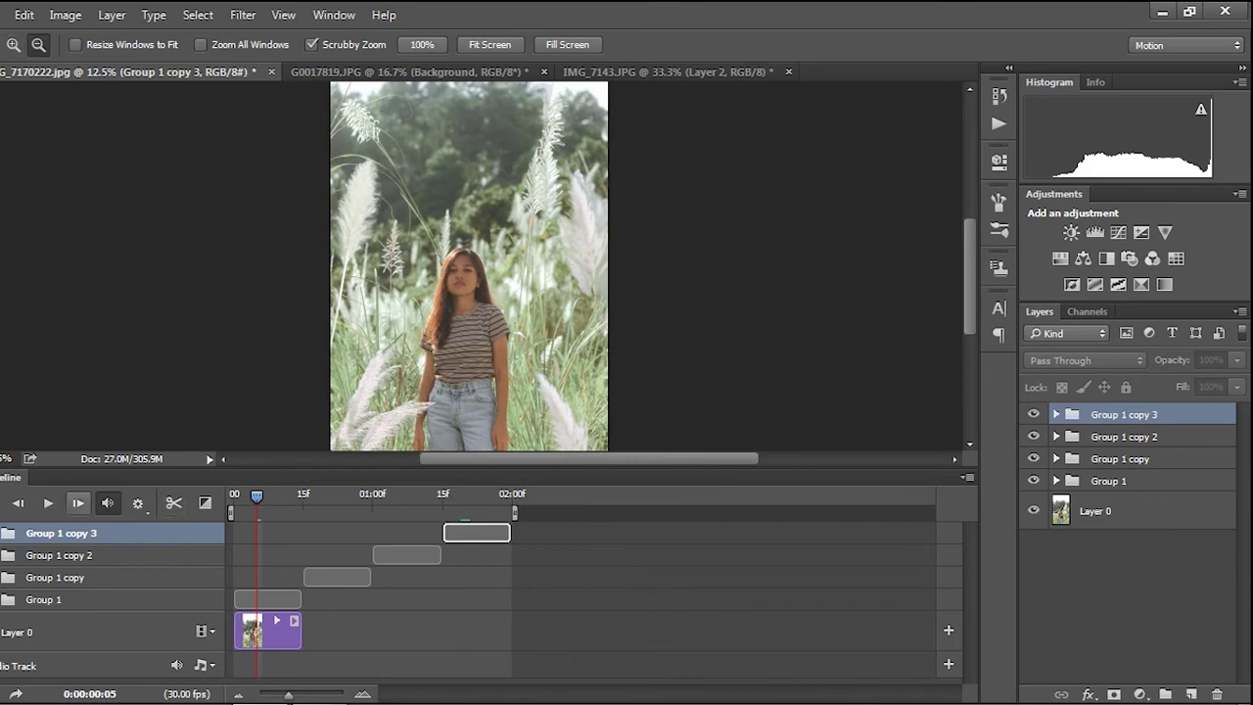
key(space)
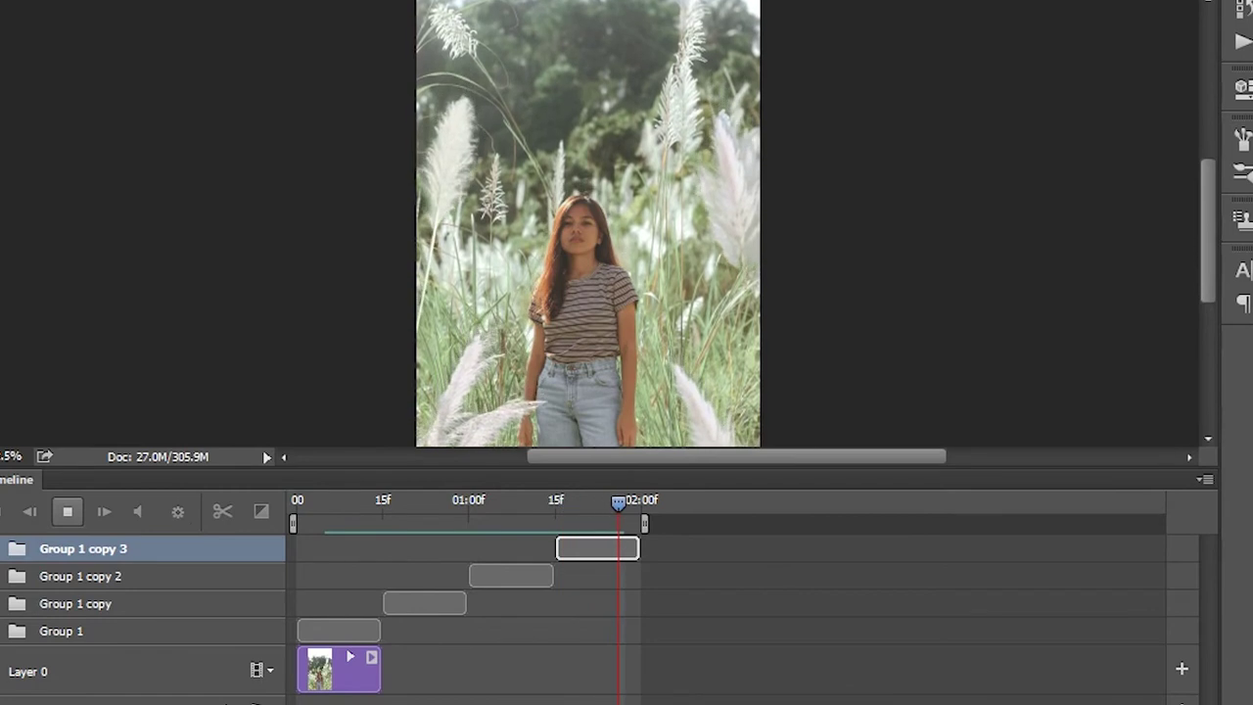
key(space)
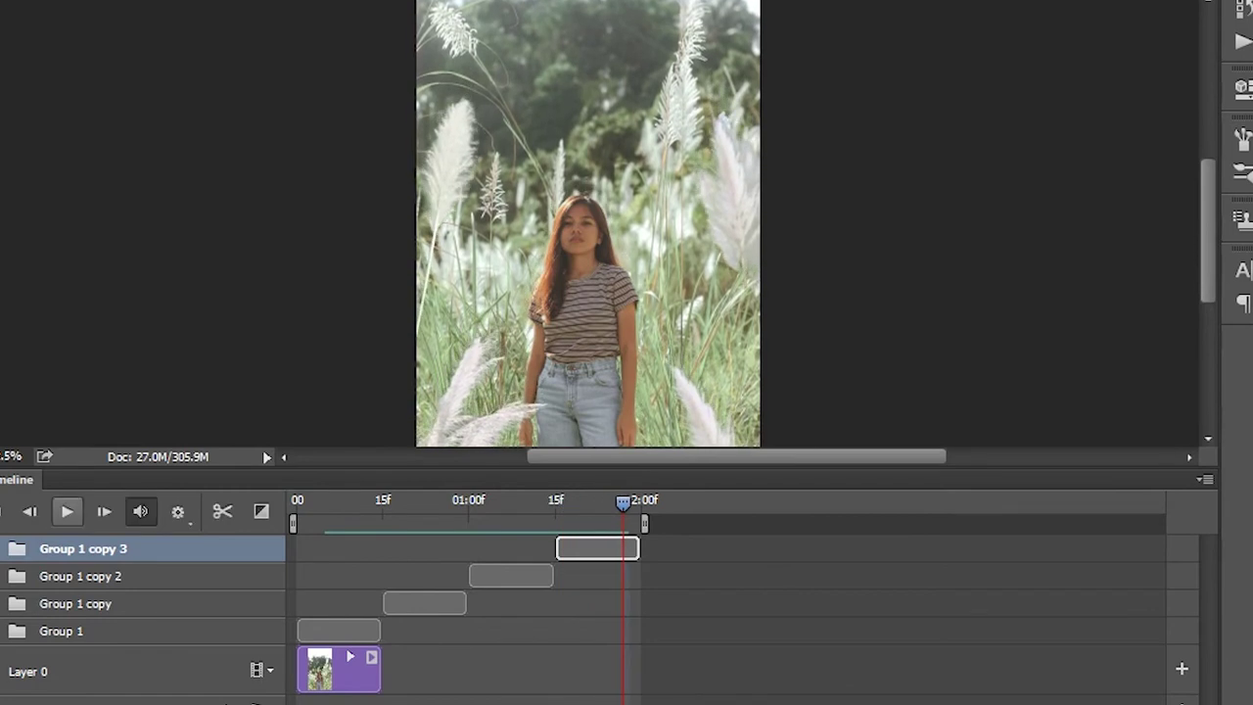
Bring up File > Export > Render Video and close it without rendering.
click(20, 14)
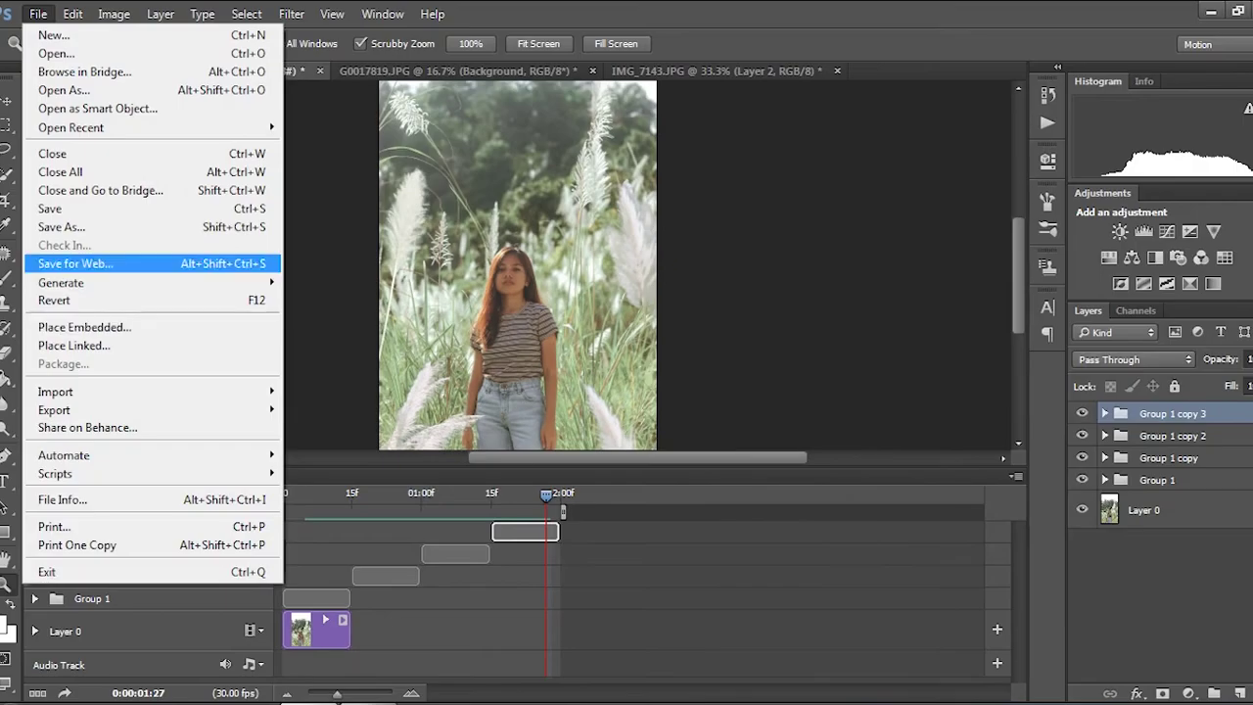
click(108, 263)
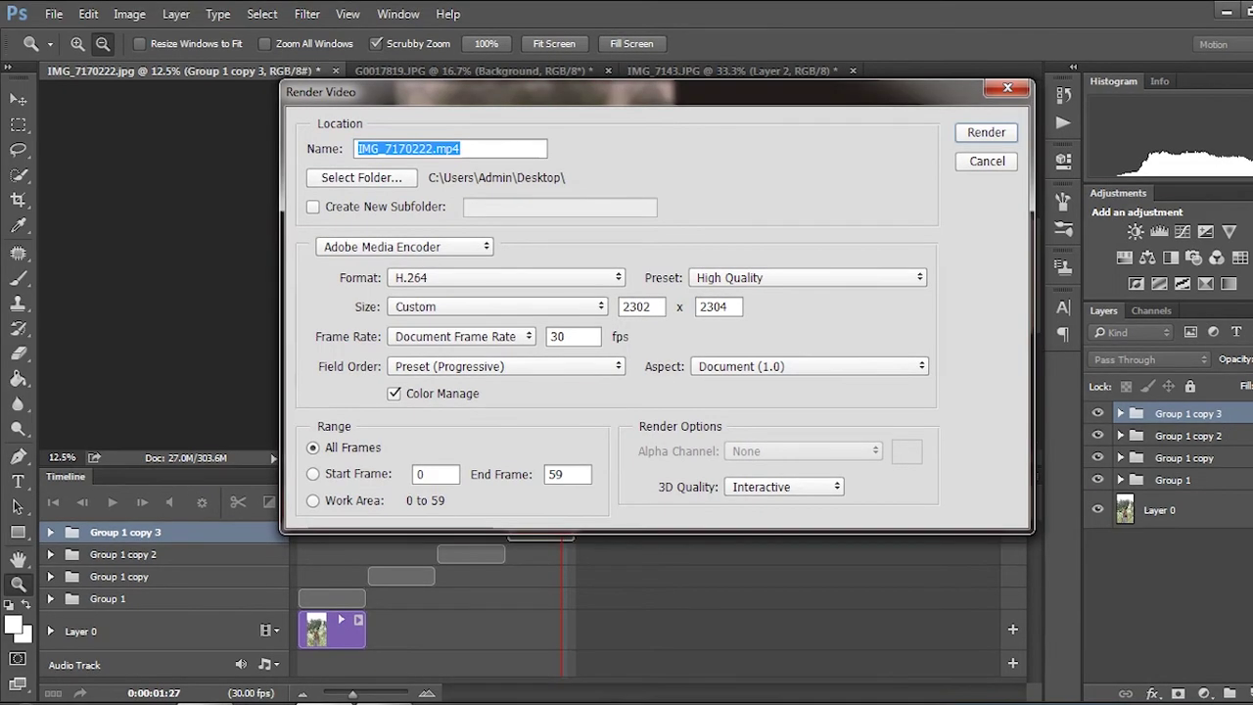
key(Escape)
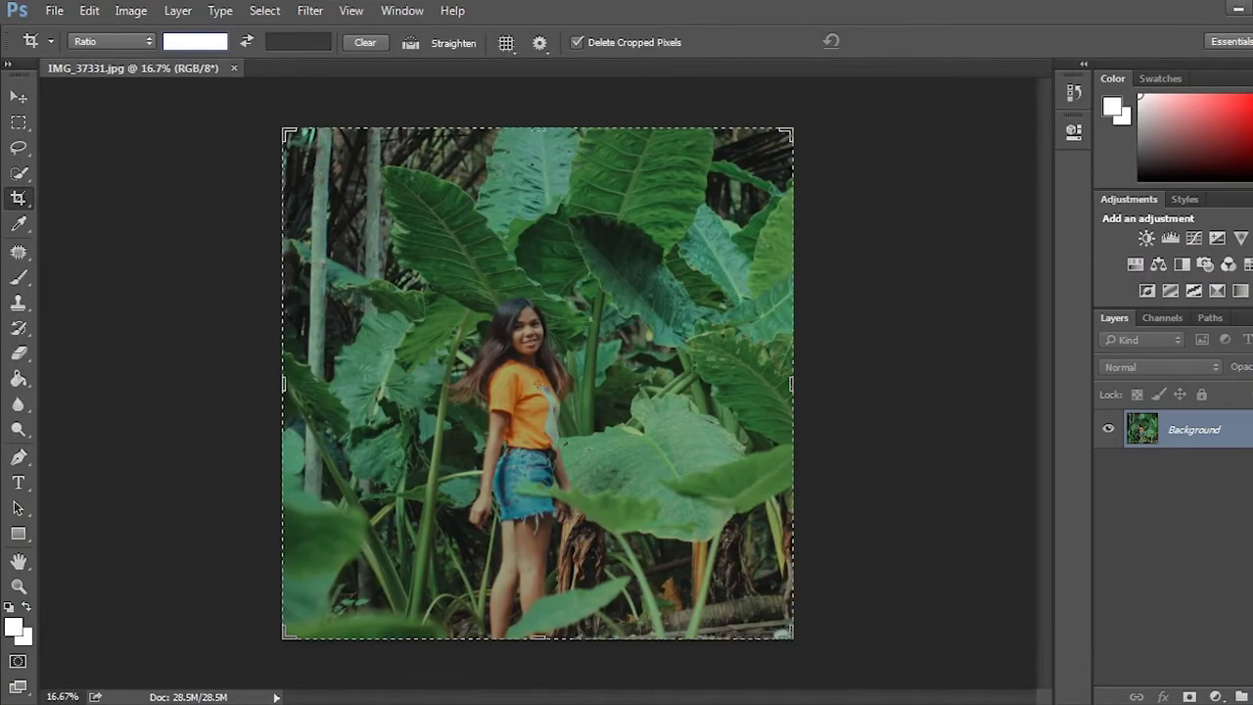
Crop the leafy photo of the girl to a 9:16 portrait frame.
text(9)
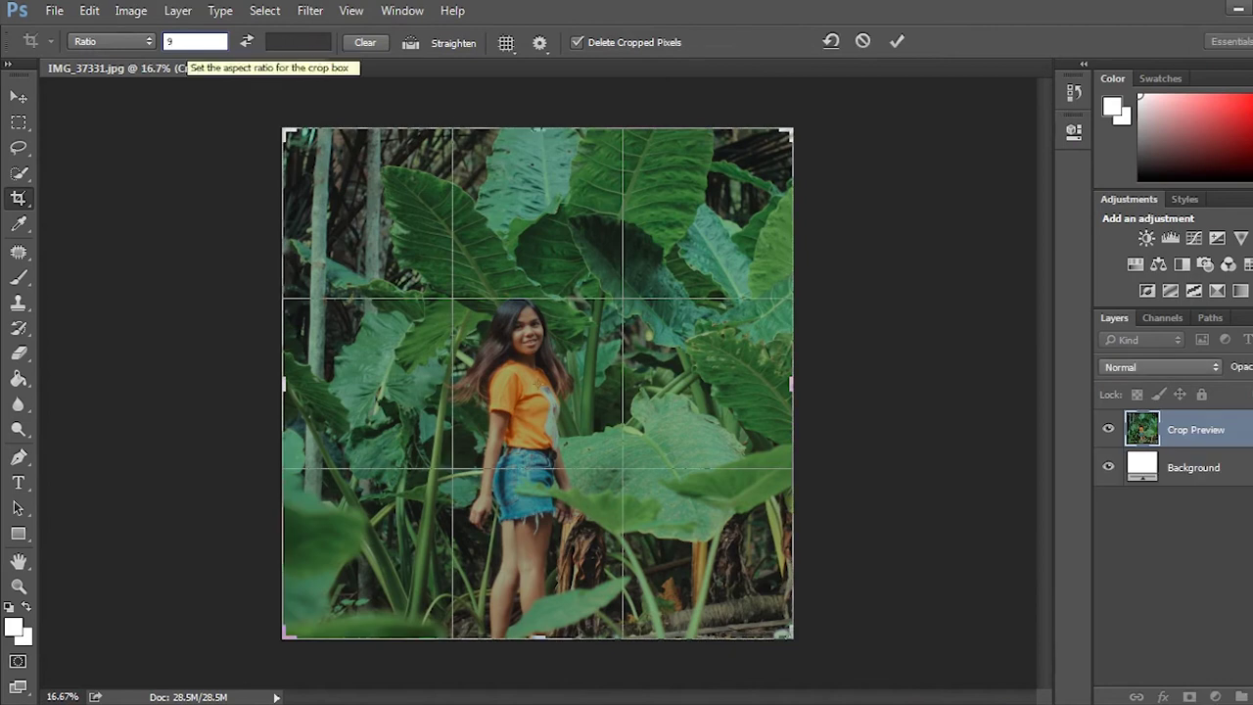
click(289, 41)
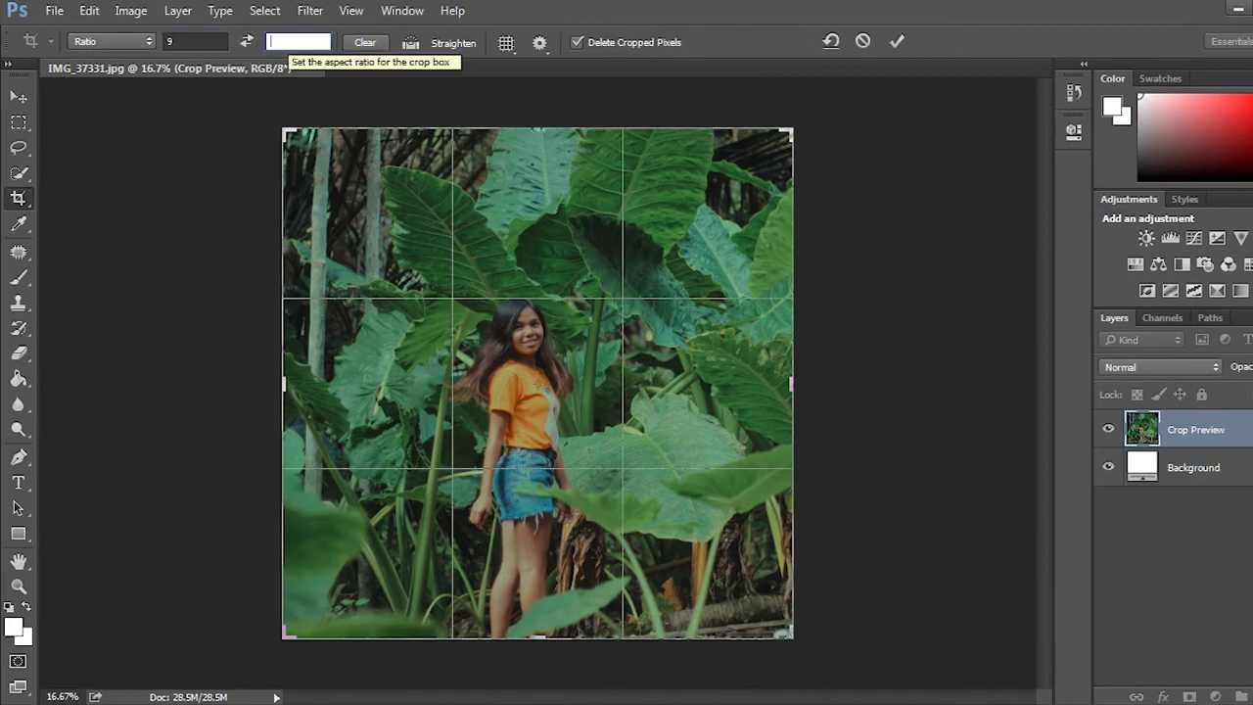
text(16)
drag(626, 195, 641, 195)
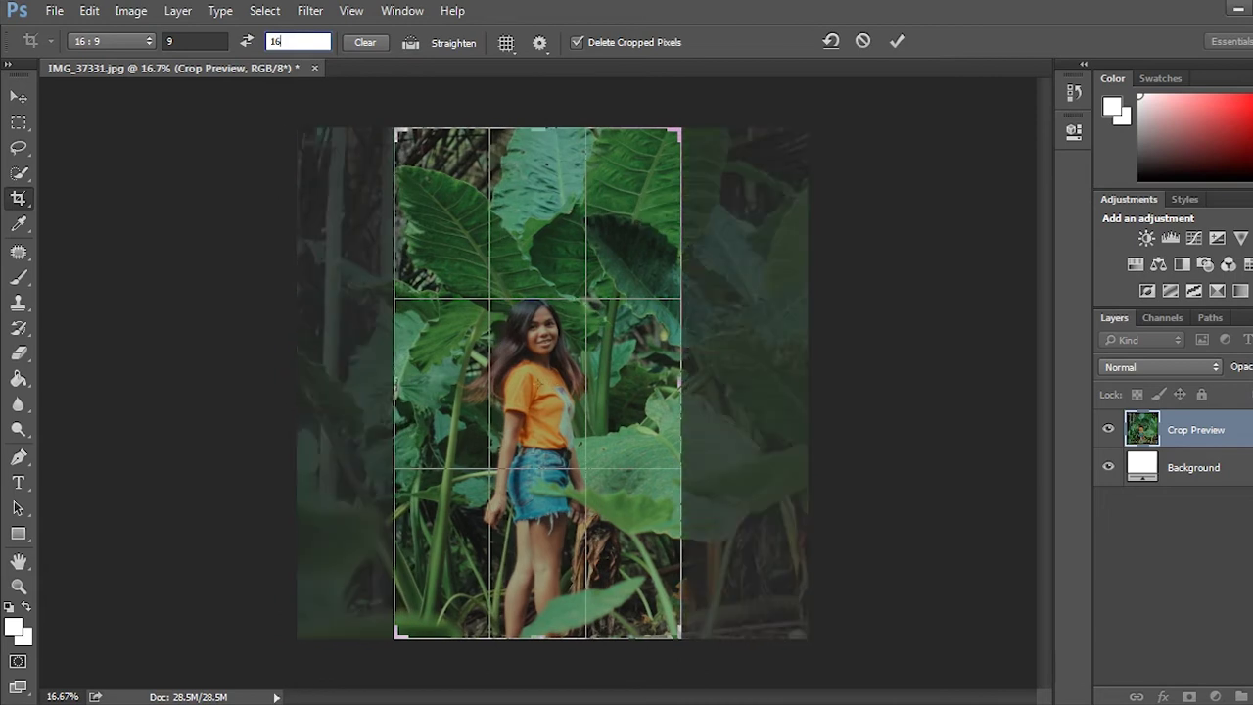
key(Return)
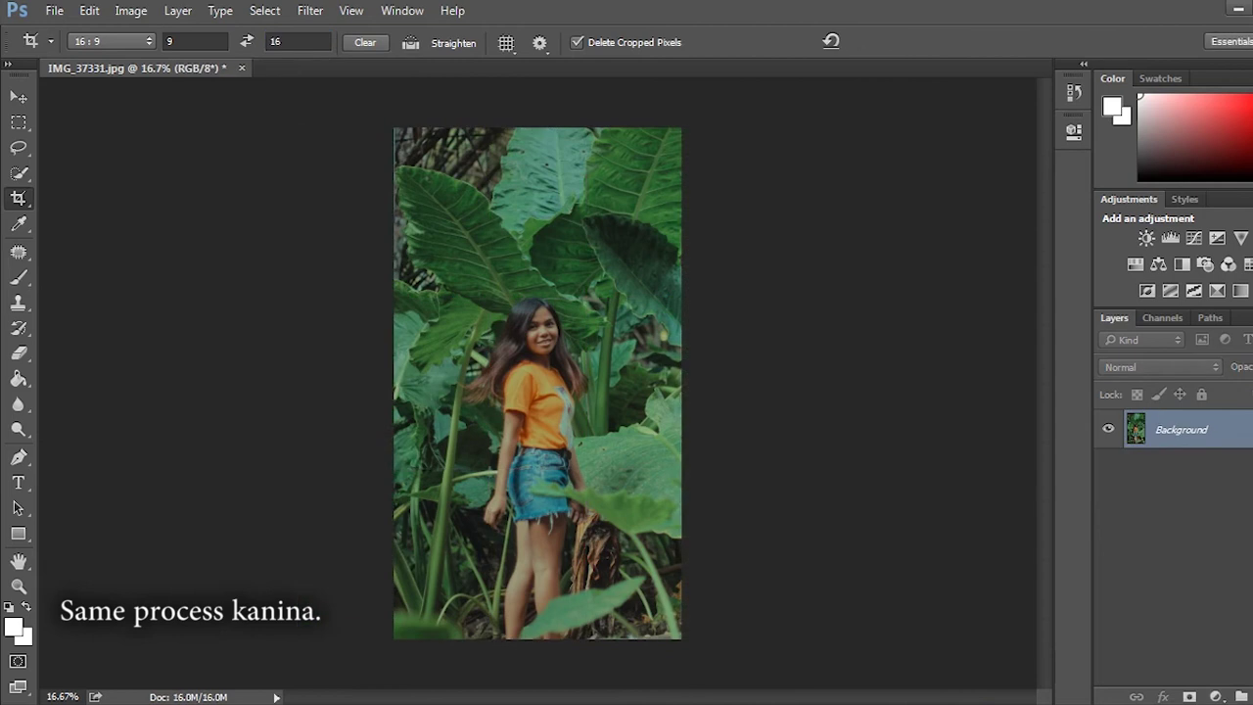
Undo the 9:16 crop and reset the crop back to the full photo.
key(ctrl+z)
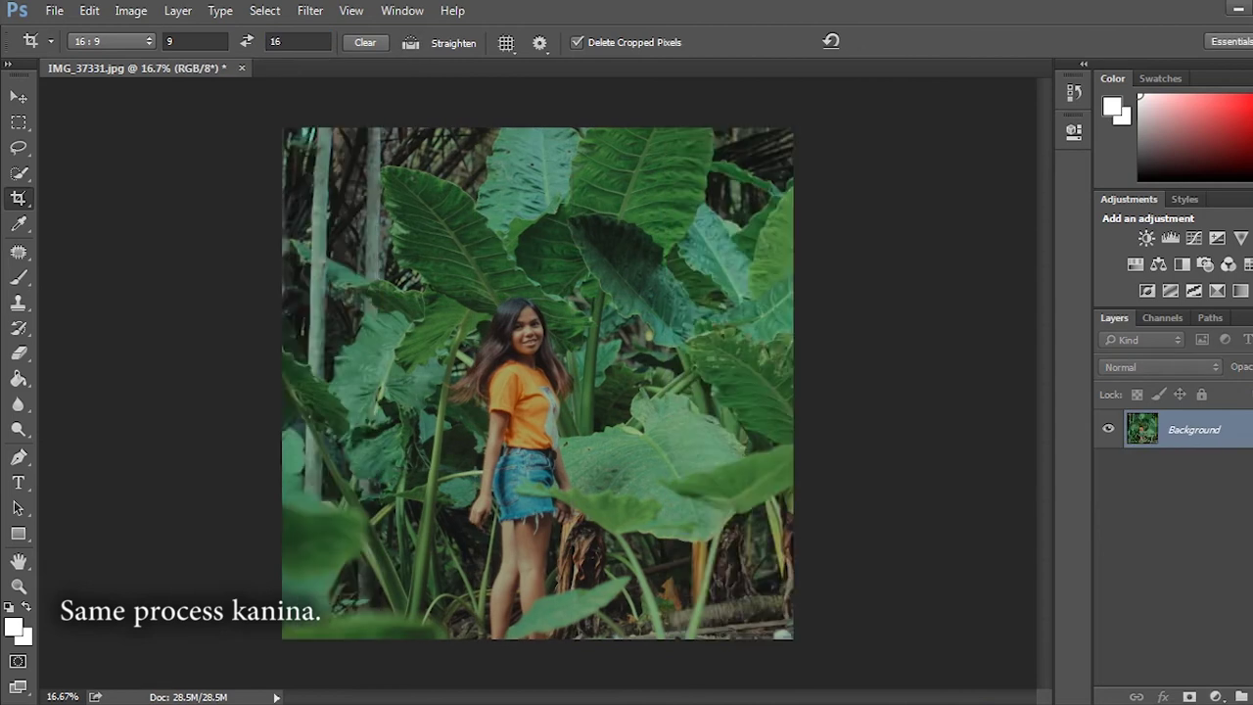
click(569, 267)
right_click(569, 266)
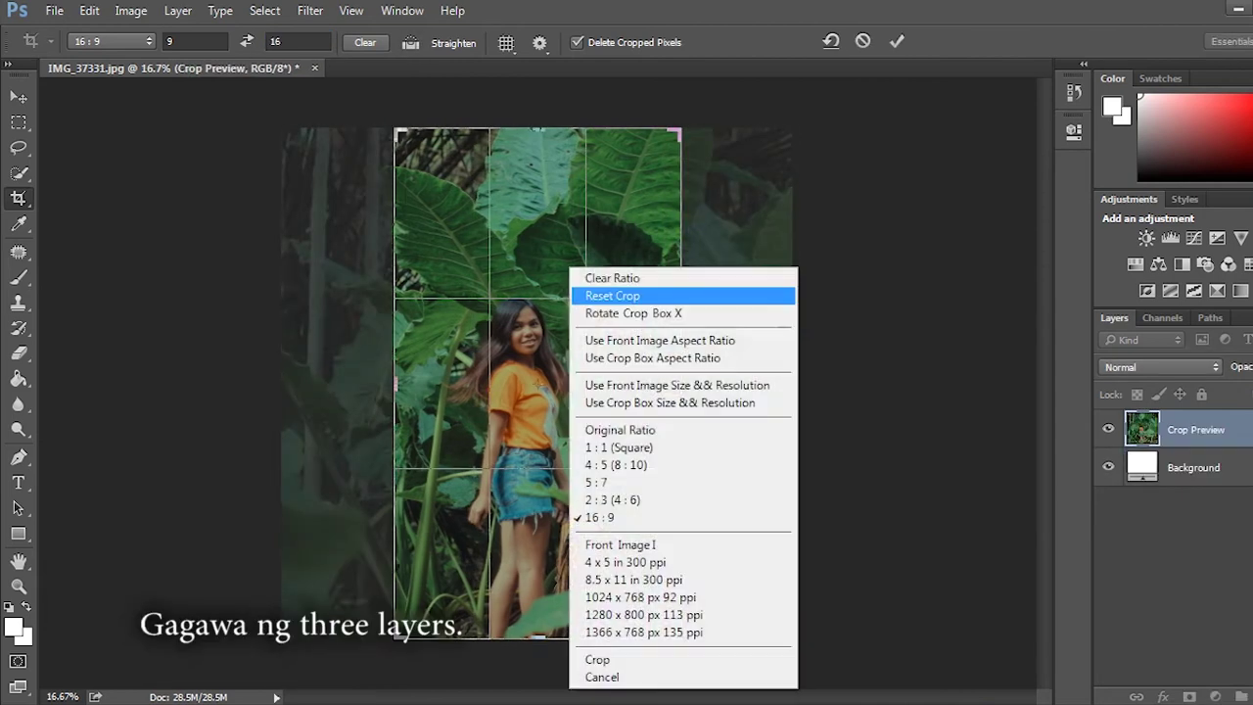
click(617, 295)
key(Return)
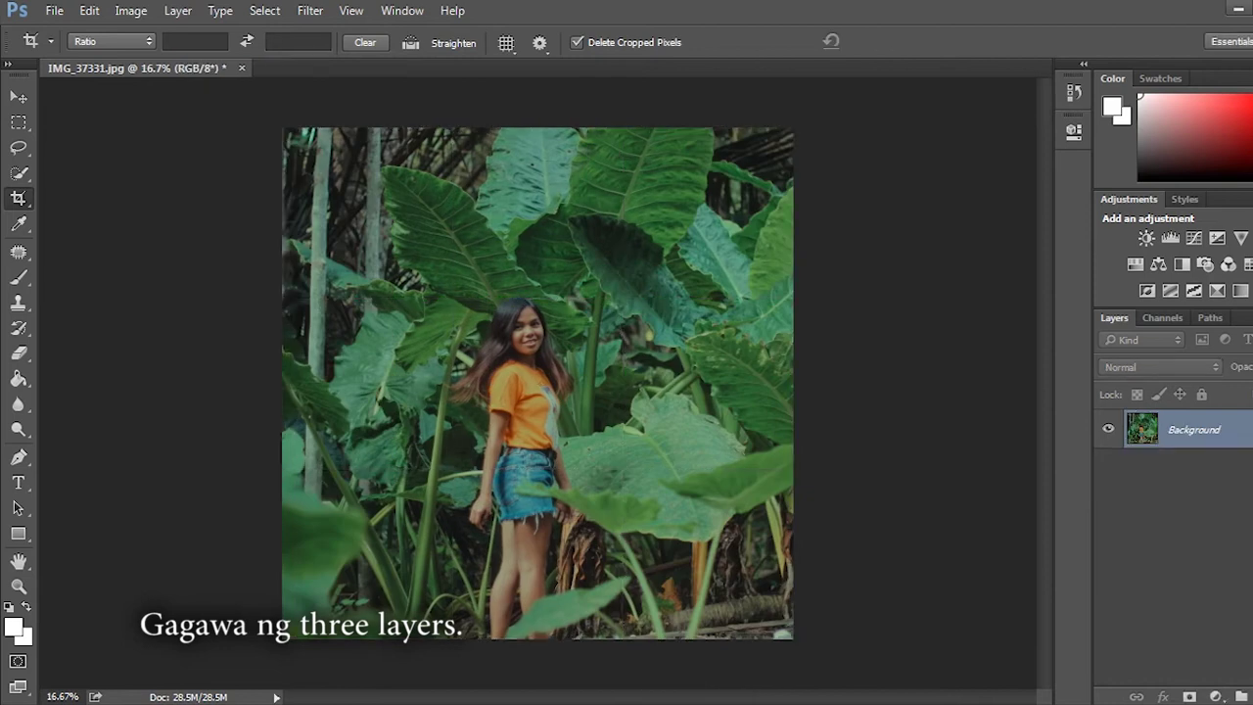
Quick Mask the lower-left leaf and copy it to a new layer.
right_click(376, 112)
click(411, 137)
key(q)
key(b)
click(98, 41)
drag(294, 509, 340, 529)
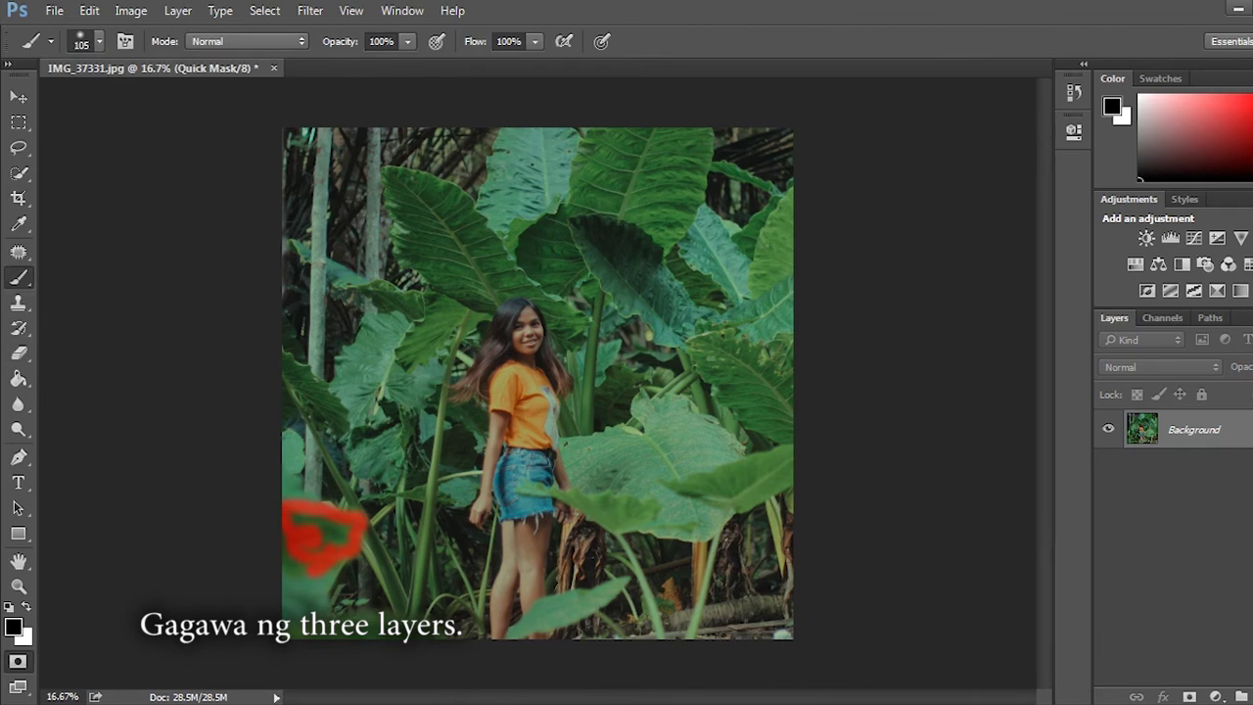
key(q)
key(w)
key(ctrl+j)
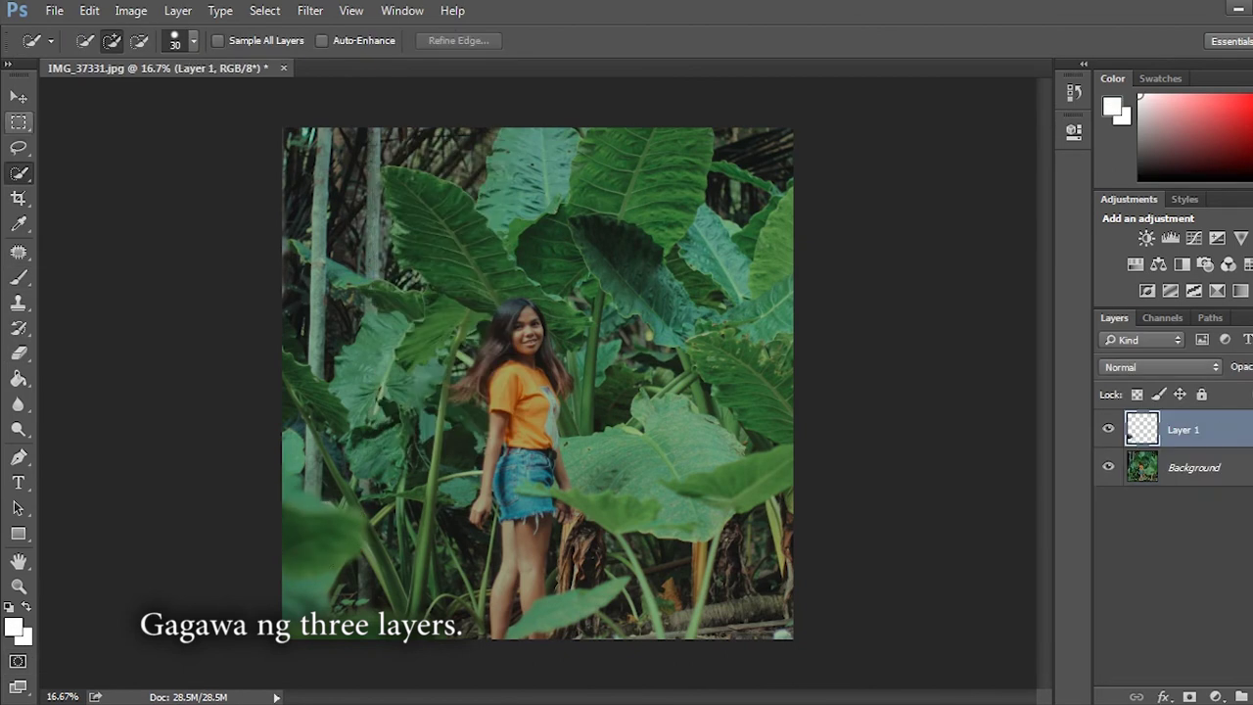
Paint a Quick Mask over the right-side leaf using a 35-pixel brush.
key(v)
key(w)
key(q)
key(b)
click(99, 42)
mouse_move(665, 483)
mouse_down()
mouse_move(697, 486)
mouse_move(695, 627)
mouse_up()
click(99, 41)
text(35)
key(Return)
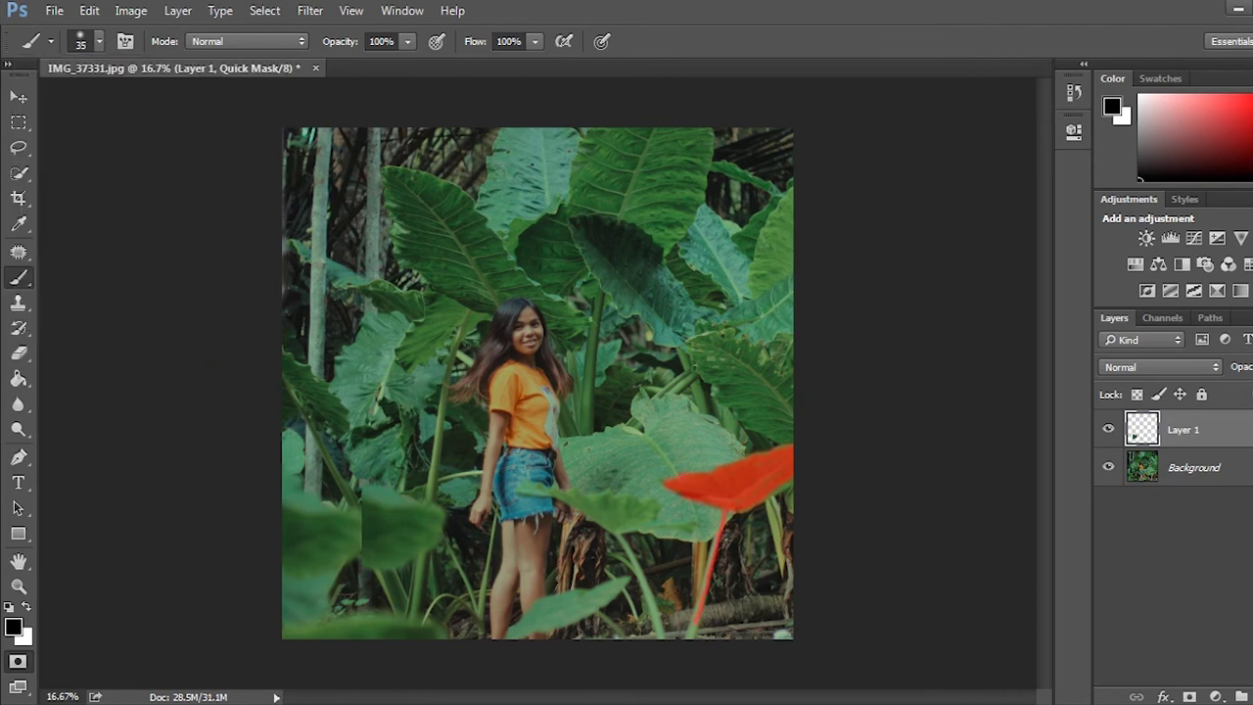
Invert the leaf selection onto a new layer and shift Layer 2's contents.
key(q)
click(1194, 467)
right_click(492, 242)
click(601, 405)
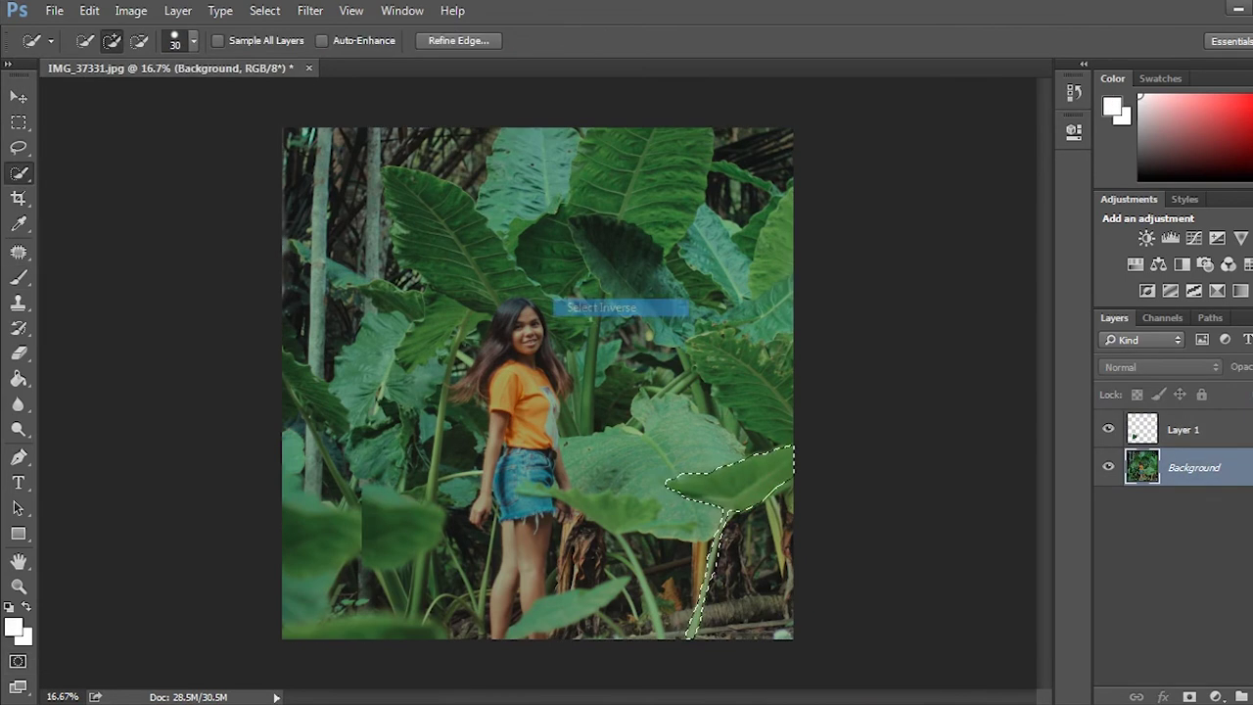
key(v)
drag(576, 460, 710, 497)
Set up a 9:16 portrait crop, nudge Layer 2 right, and zoom to 16.67%.
key(c)
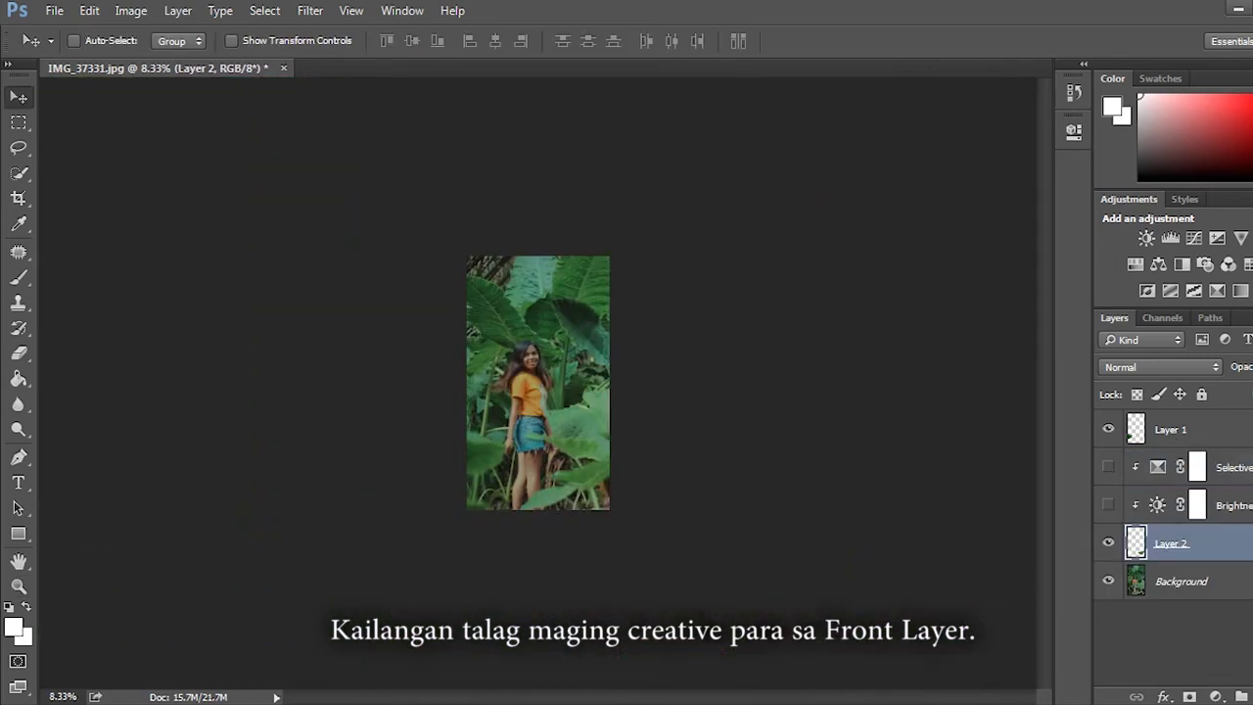
drag(612, 412, 619, 418)
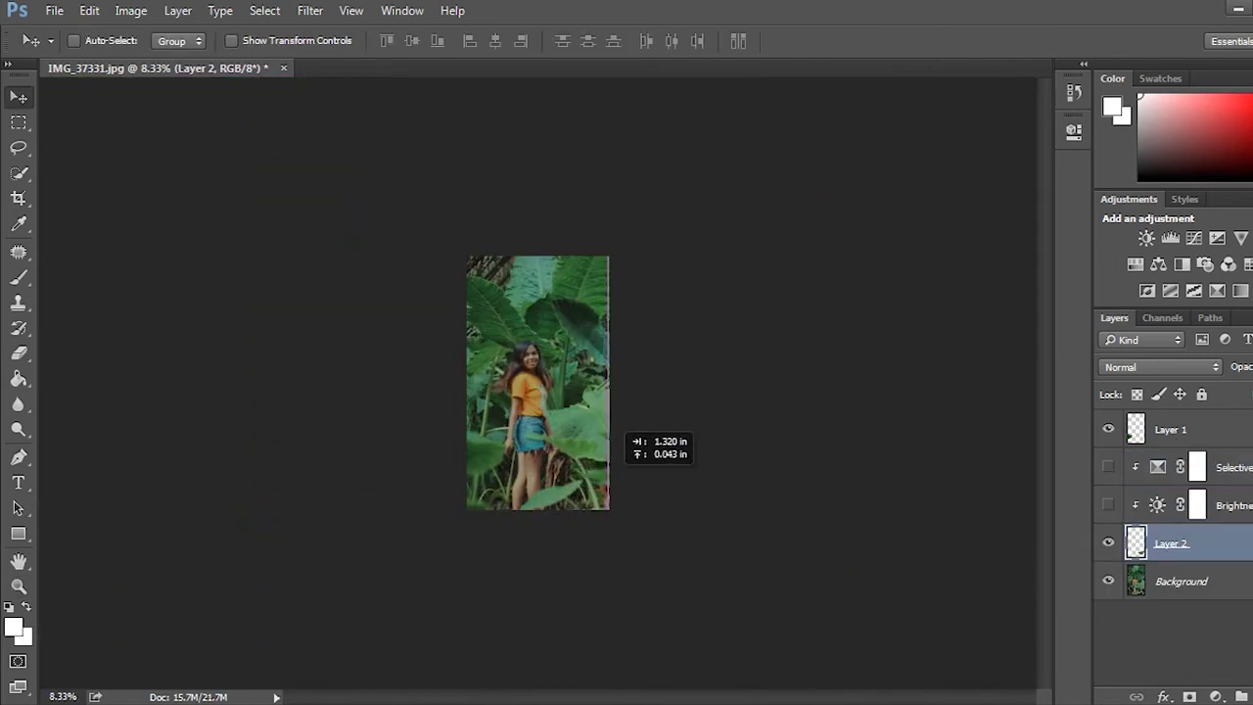
key(z)
key(ctrl+plus)
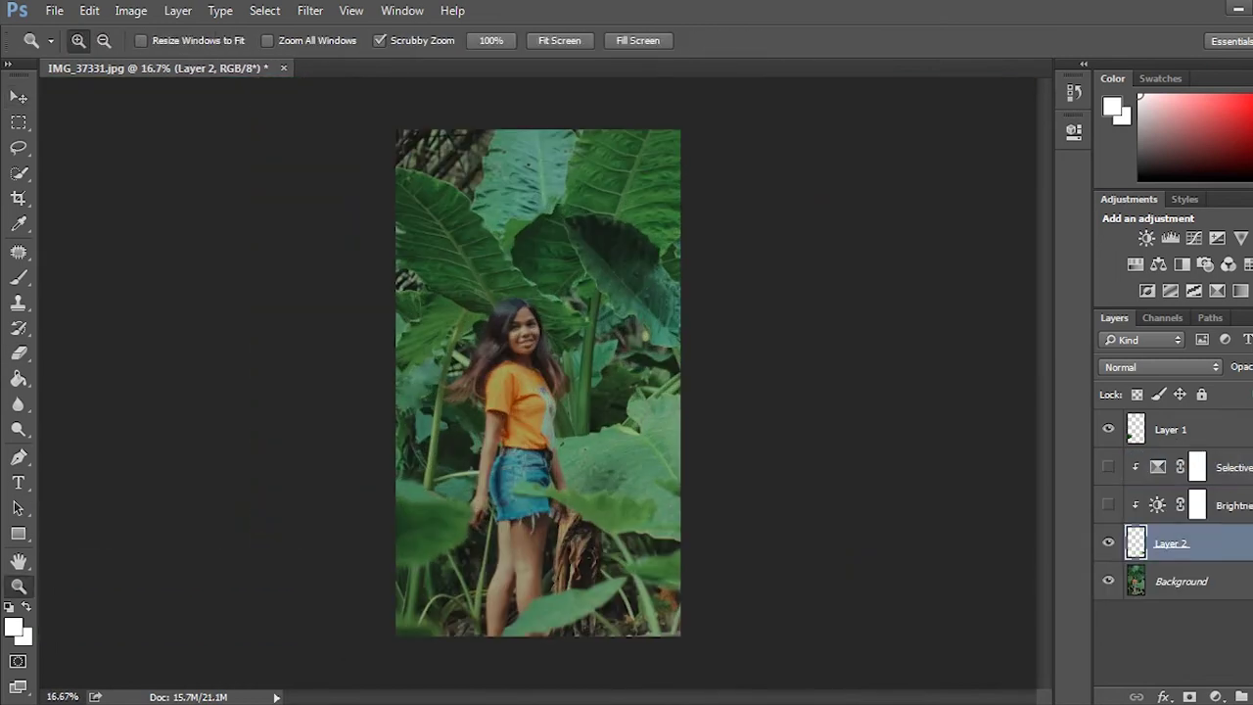
Flatten all layers and enter Quick Mask with a 400-pixel brush.
key(ctrl+e)
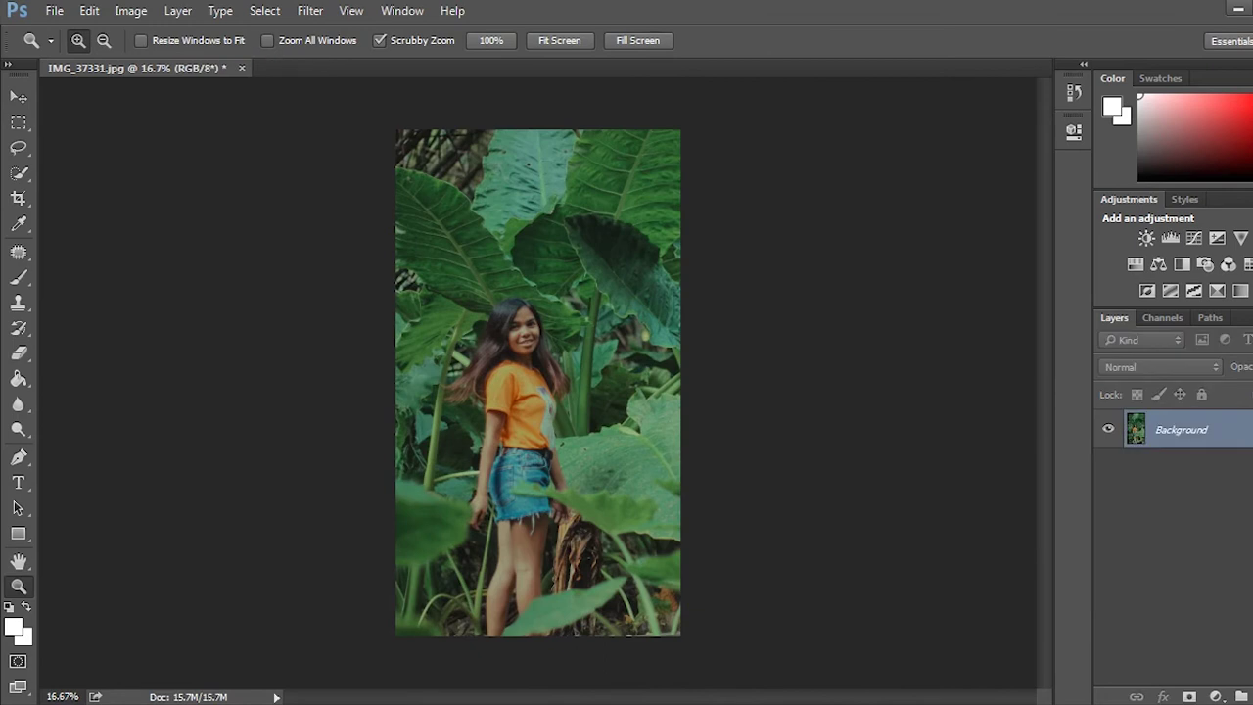
click(18, 661)
click(18, 277)
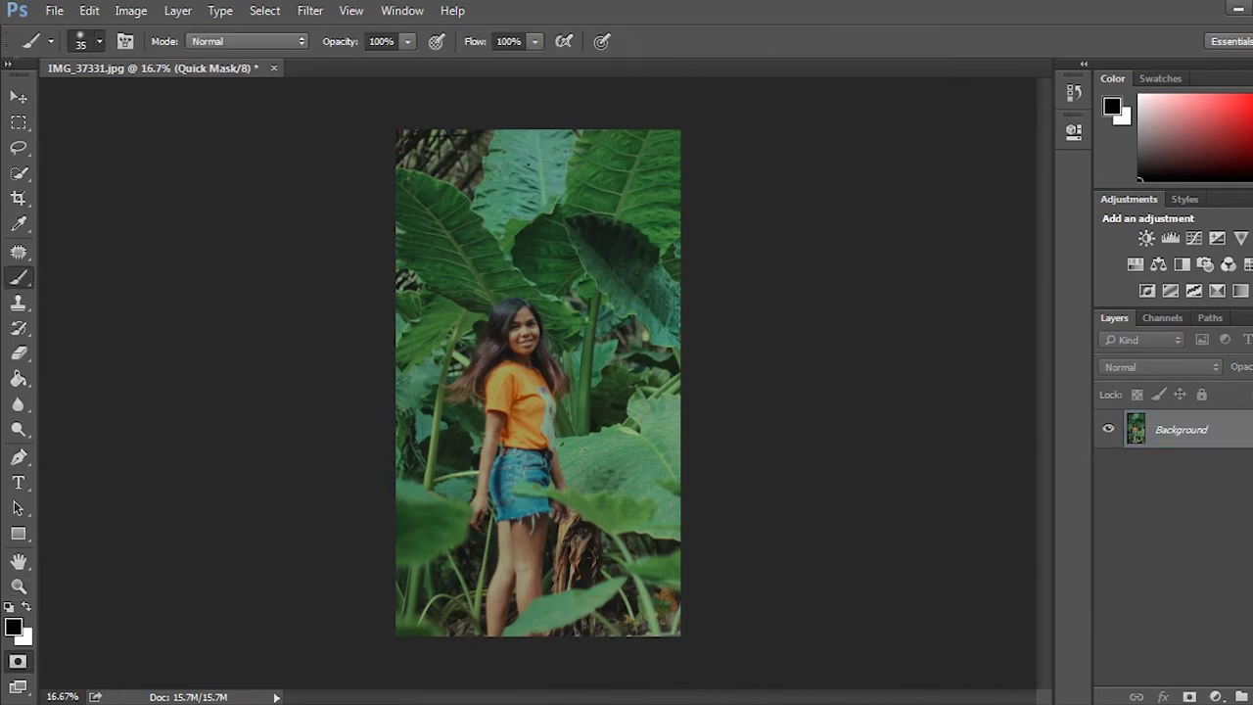
click(98, 41)
text(400)
key(Return)
Paint the Quick Mask over the lower leaves, upper leaf and right edge.
drag(431, 514, 412, 627)
key(z)
drag(549, 578, 627, 578)
key(b)
mouse_move(353, 588)
mouse_down()
mouse_move(617, 490)
mouse_move(744, 386)
mouse_up()
click(98, 41)
click(98, 41)
drag(935, 597, 965, 485)
scroll(509, 342, up, 3)
key(bracketright)
mouse_move(314, 195)
mouse_down()
mouse_move(558, 275)
mouse_move(852, 313)
mouse_up()
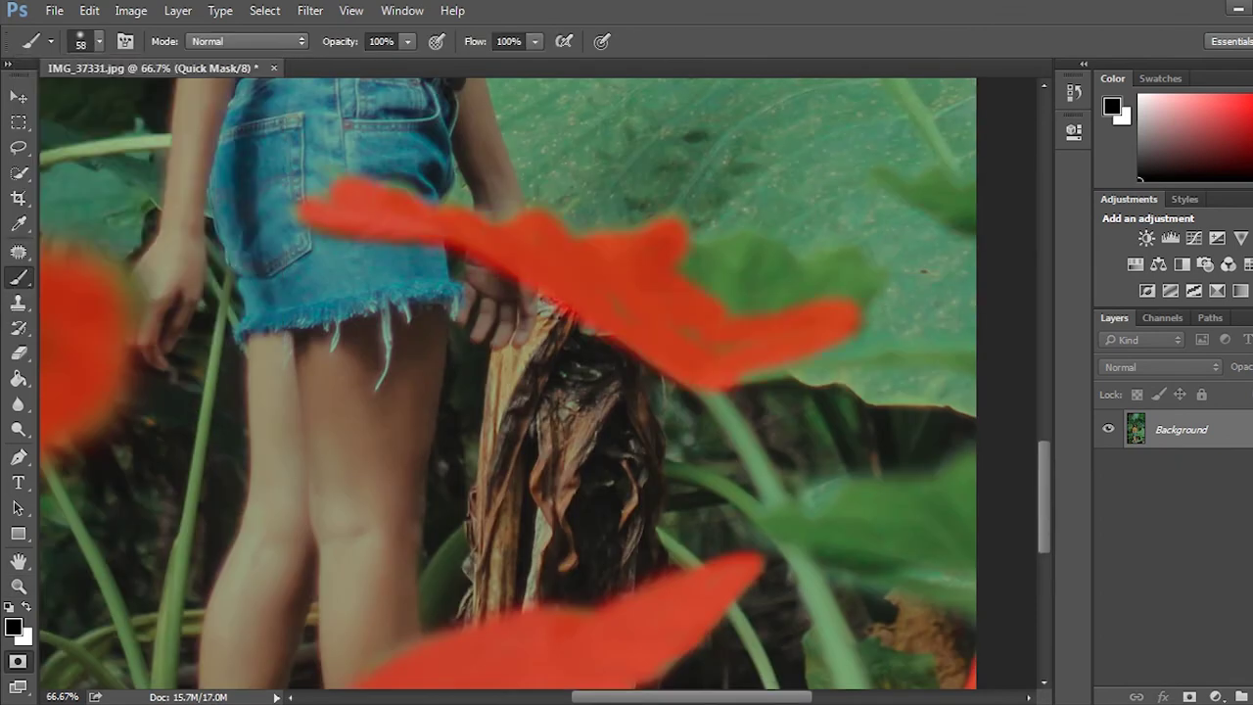
scroll(509, 382, up, 3)
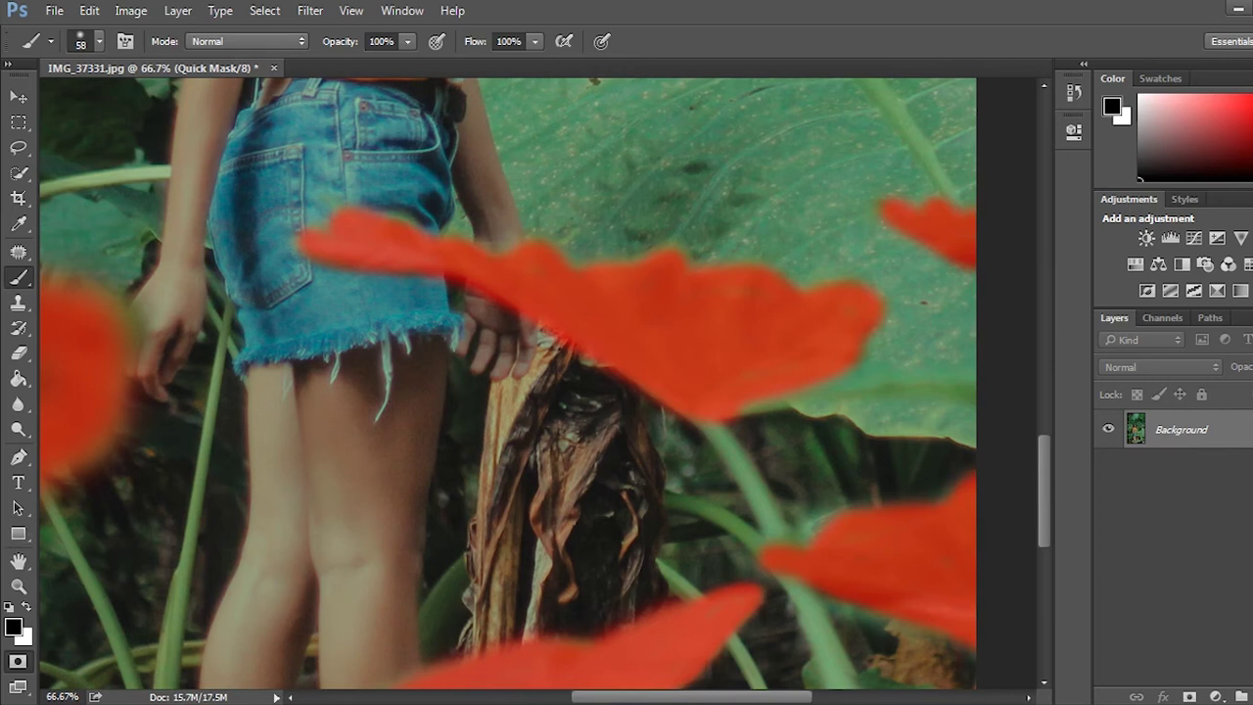
Zoom out, invert the mask selection, and copy the leaves via Layer Via Copy.
click(18, 586)
click(104, 40)
click(364, 436)
key(ctrl+minus)
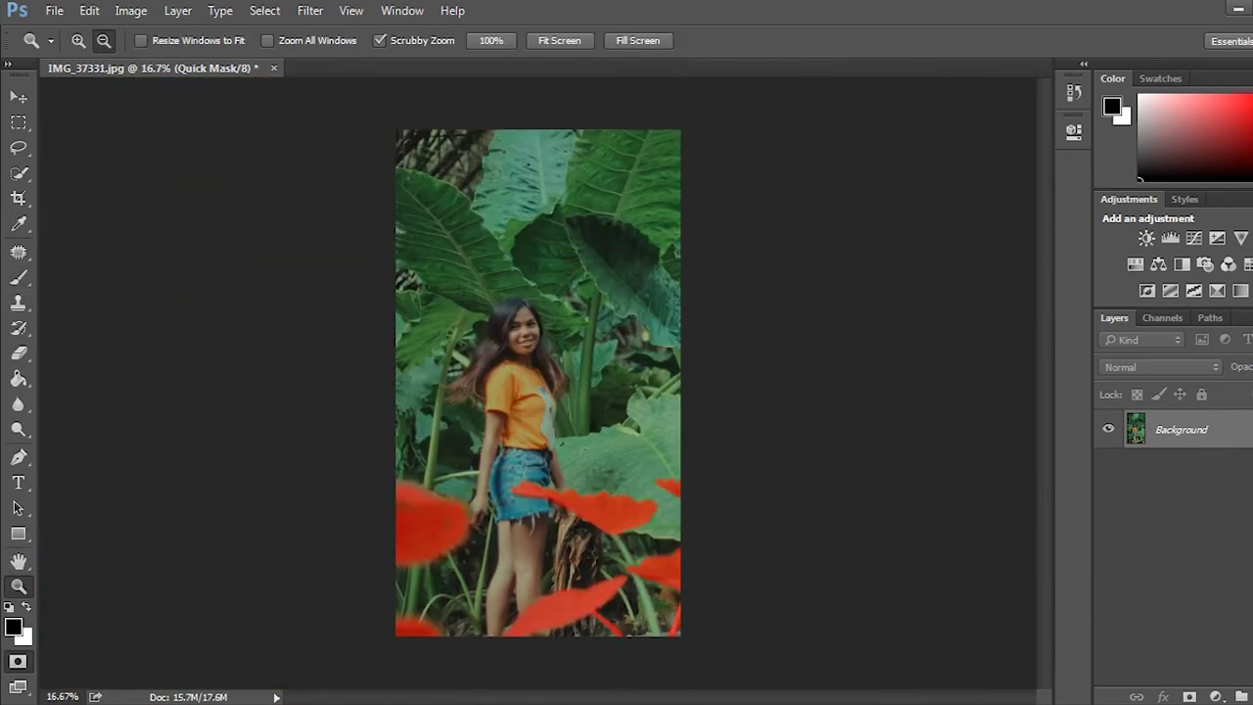
key(q)
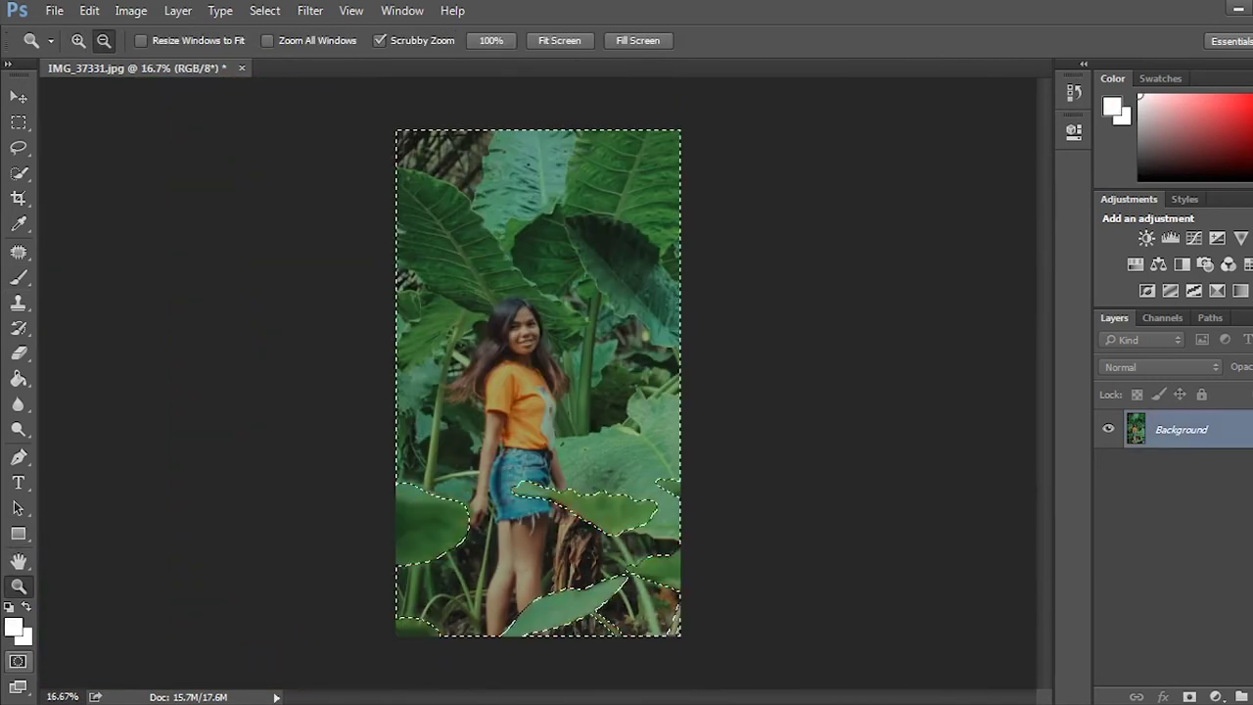
right_click(486, 317)
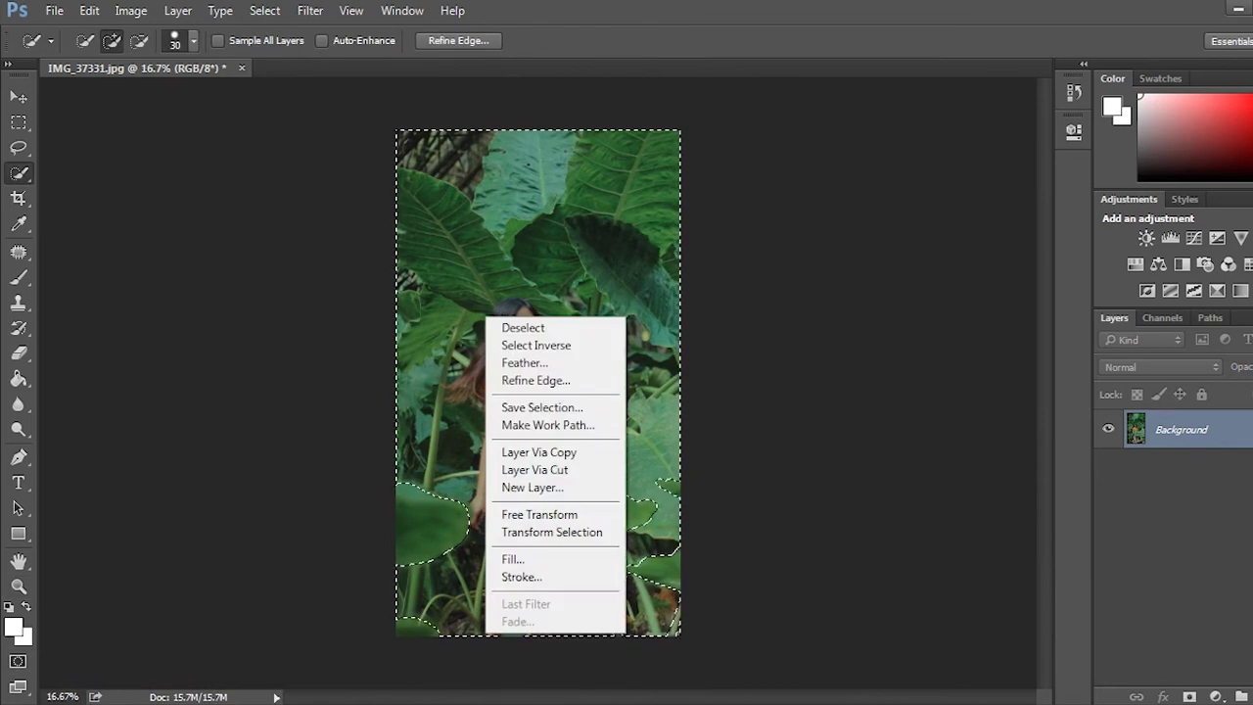
click(536, 344)
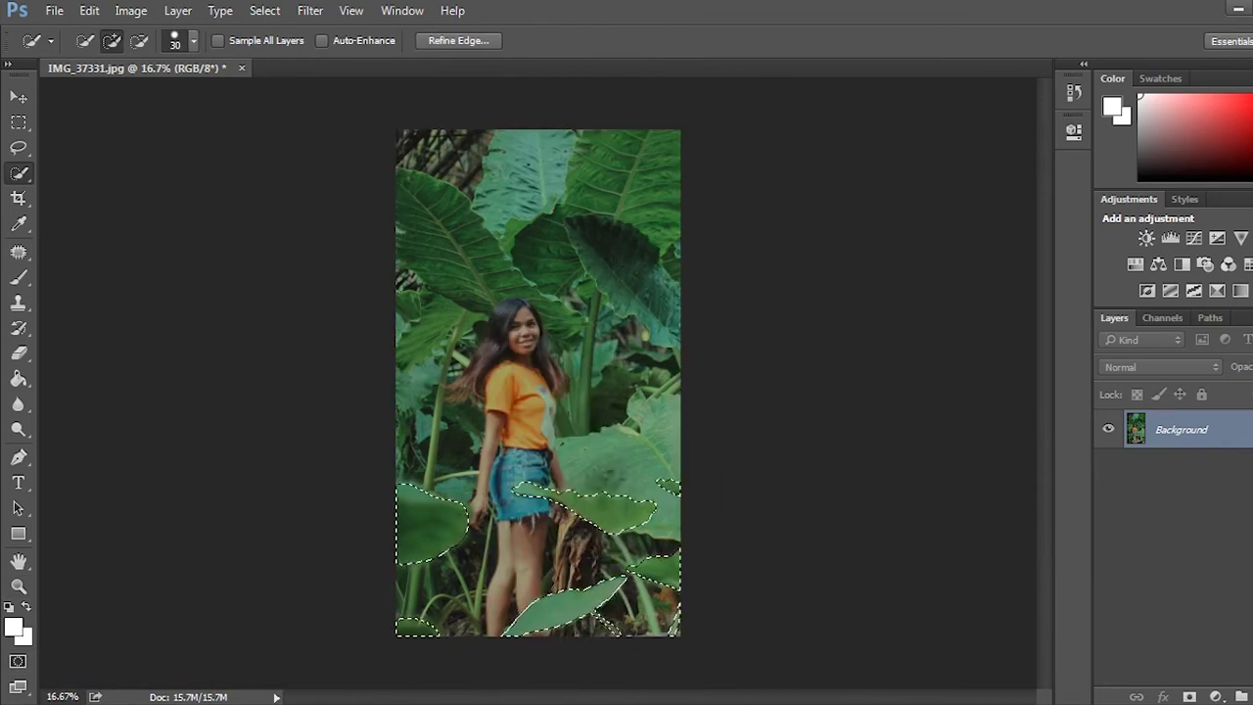
right_click(577, 350)
click(631, 487)
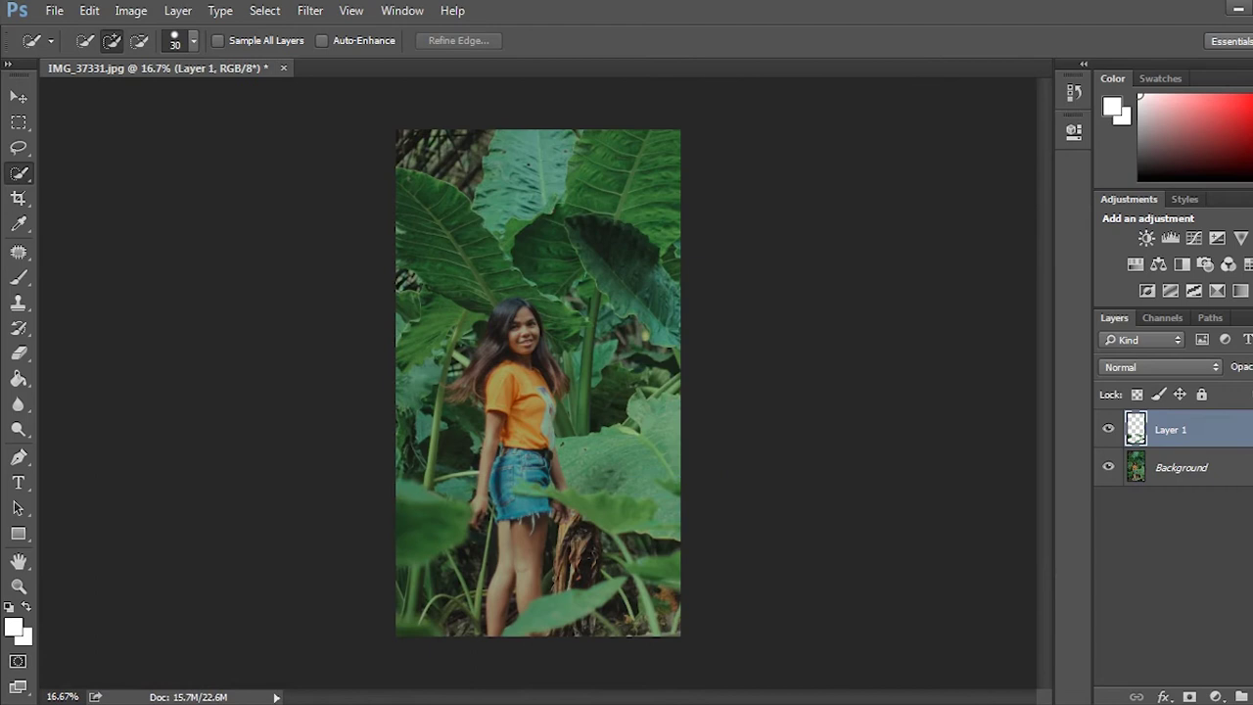
Toggle the Background off and on to check the new leaves layer.
click(1108, 467)
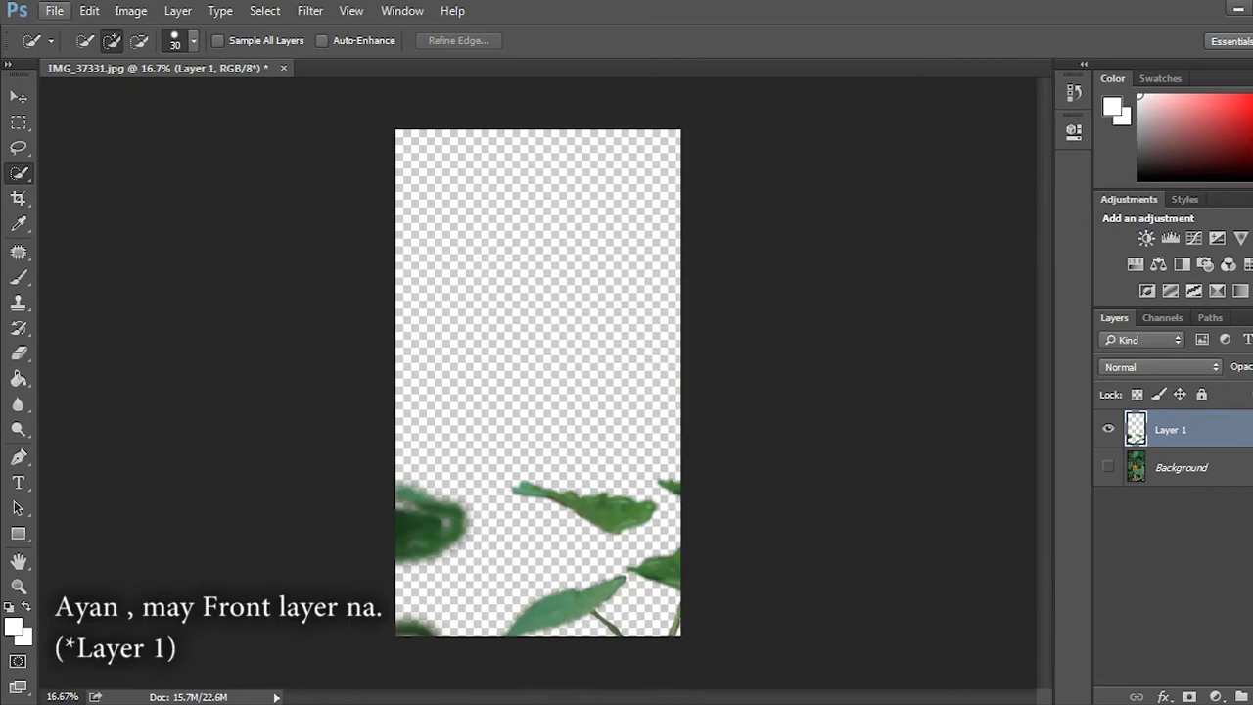
click(1108, 467)
key(b)
key(z)
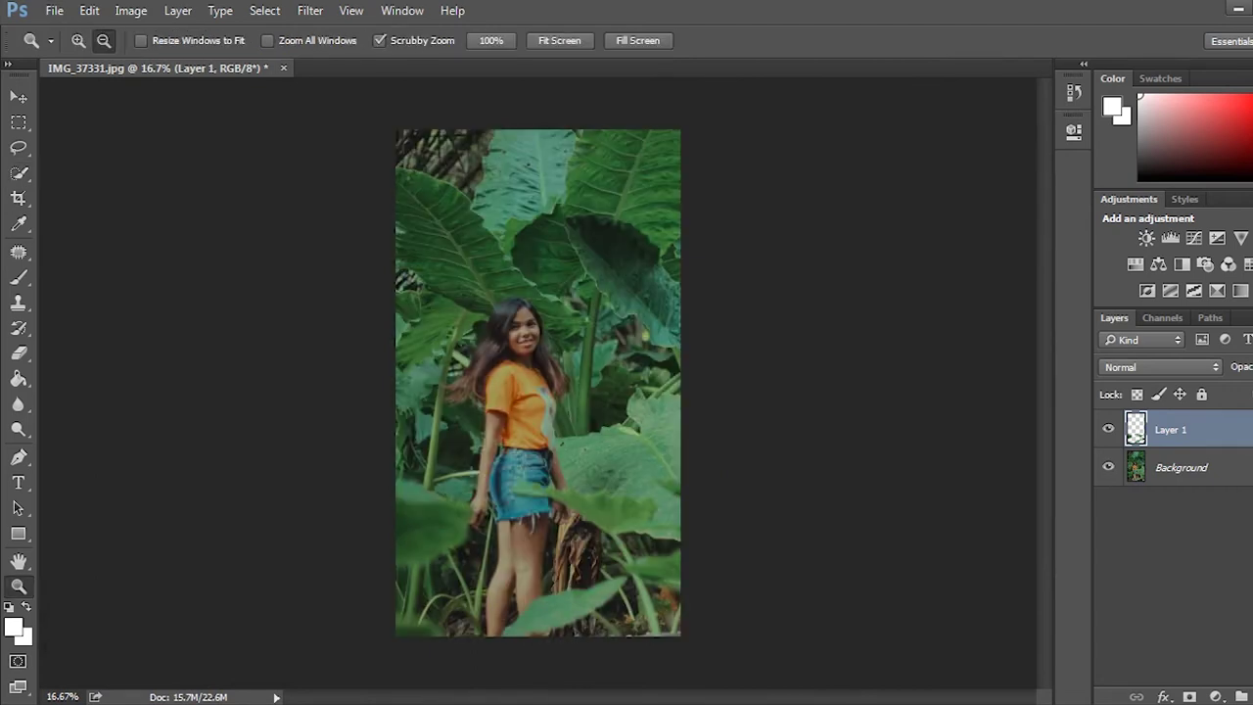
key(alt)
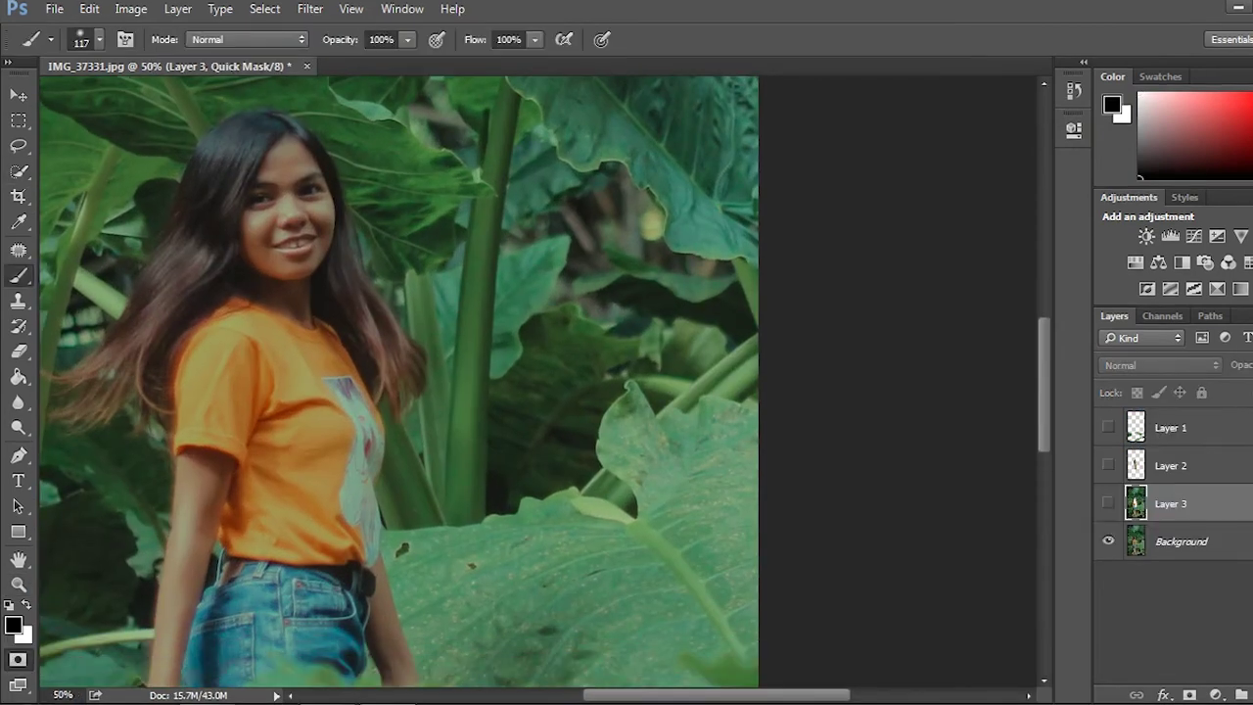
Paint a Quick Mask over the girl's face, head and neck and turn it into a selection.
mouse_move(245, 293)
mouse_down()
mouse_move(240, 245)
mouse_move(284, 293)
mouse_move(298, 353)
mouse_move(284, 431)
mouse_move(313, 509)
mouse_move(265, 587)
mouse_move(294, 627)
mouse_up()
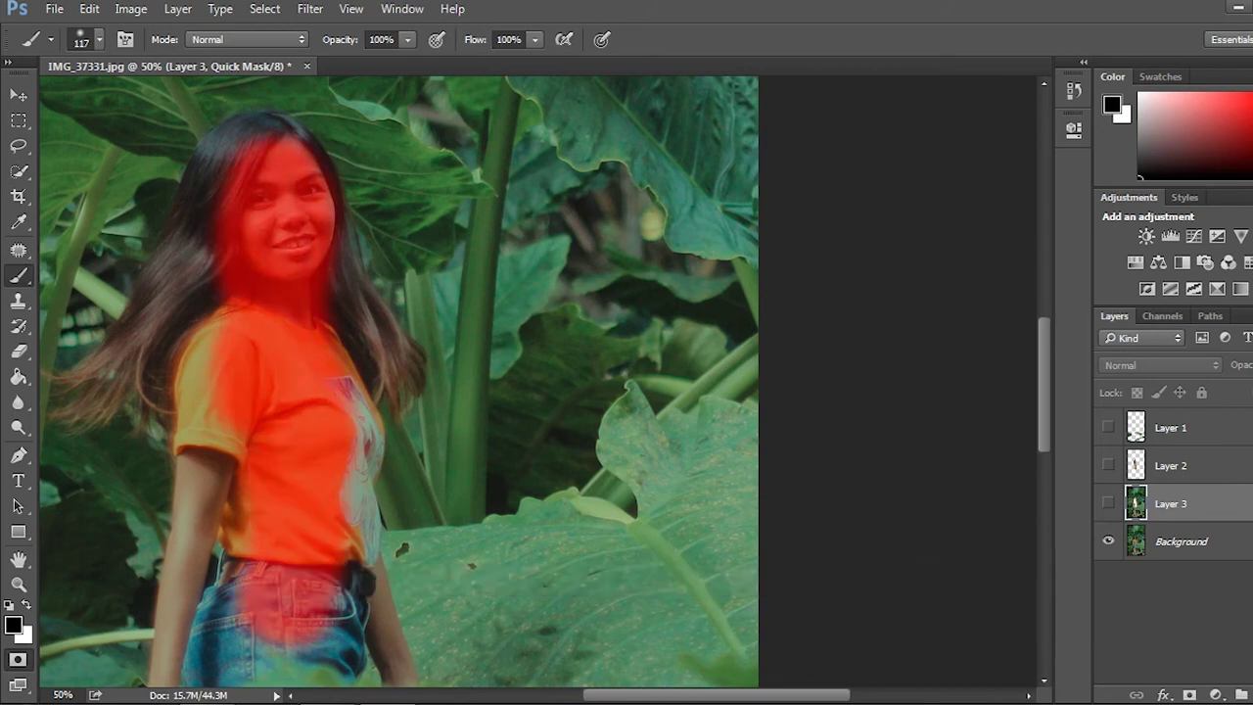
key(q)
key(w)
right_click(275, 251)
click(324, 285)
Copy the girl from the Background onto new Layer 4, then hide the Background.
right_click(247, 322)
click(293, 458)
key(ctrl+z)
click(1181, 541)
right_click(649, 164)
click(691, 298)
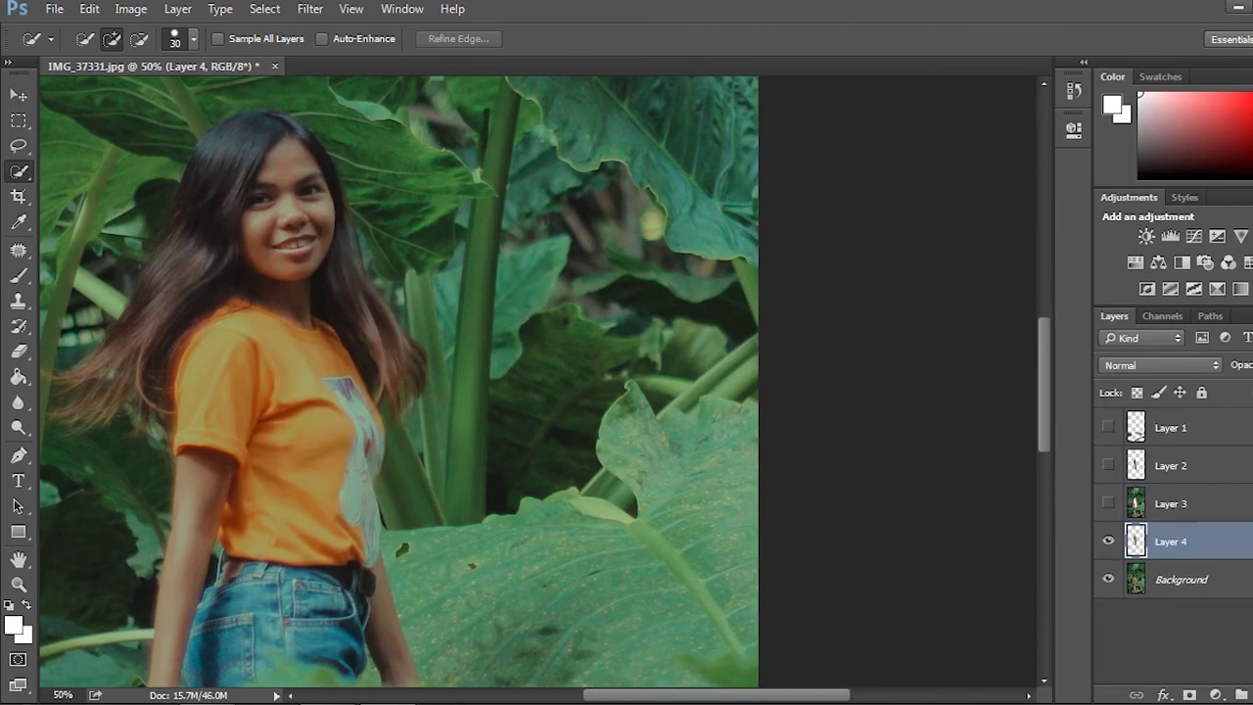
click(1108, 579)
Save the full photo for web as the JPEG 'based'.
key(z)
click(55, 8)
click(88, 261)
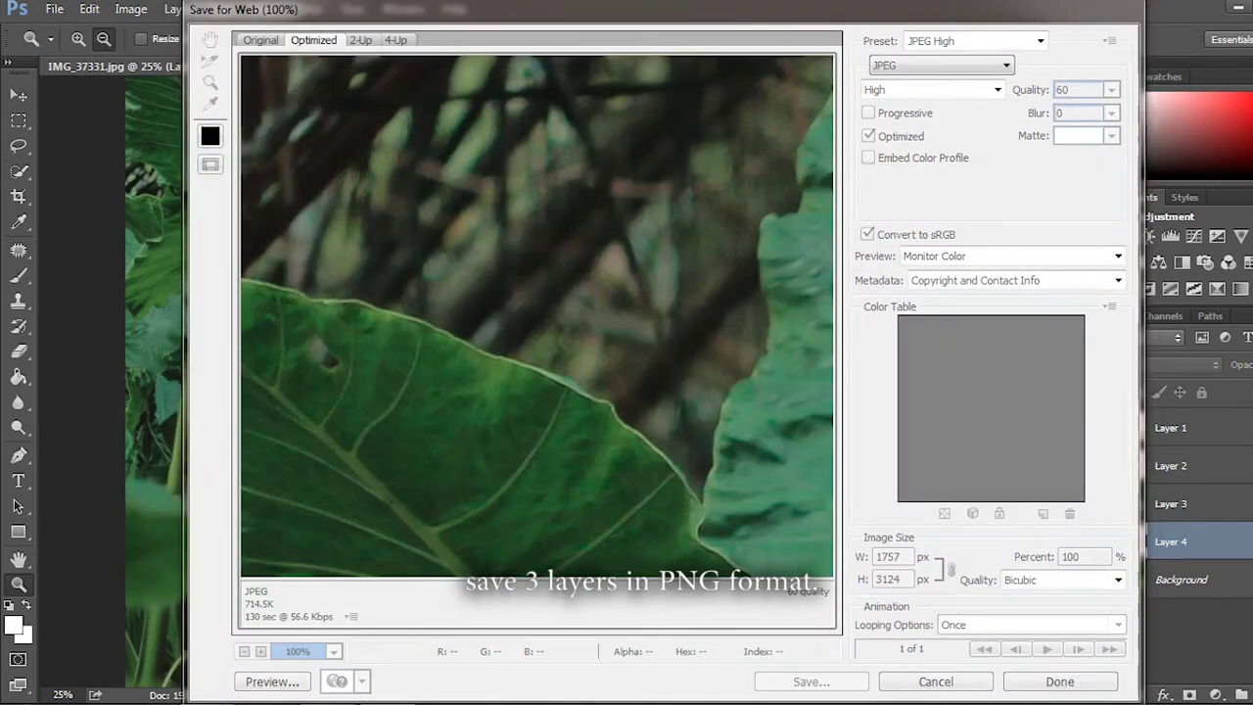
text(based)
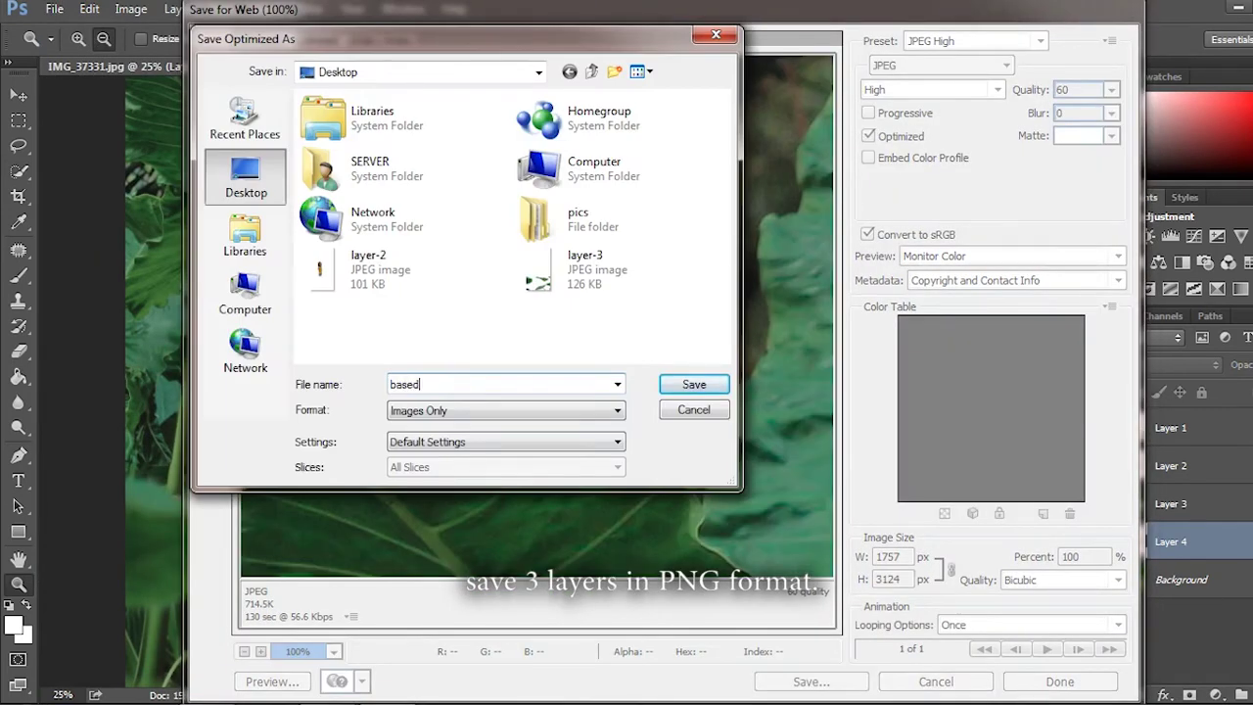
key(Return)
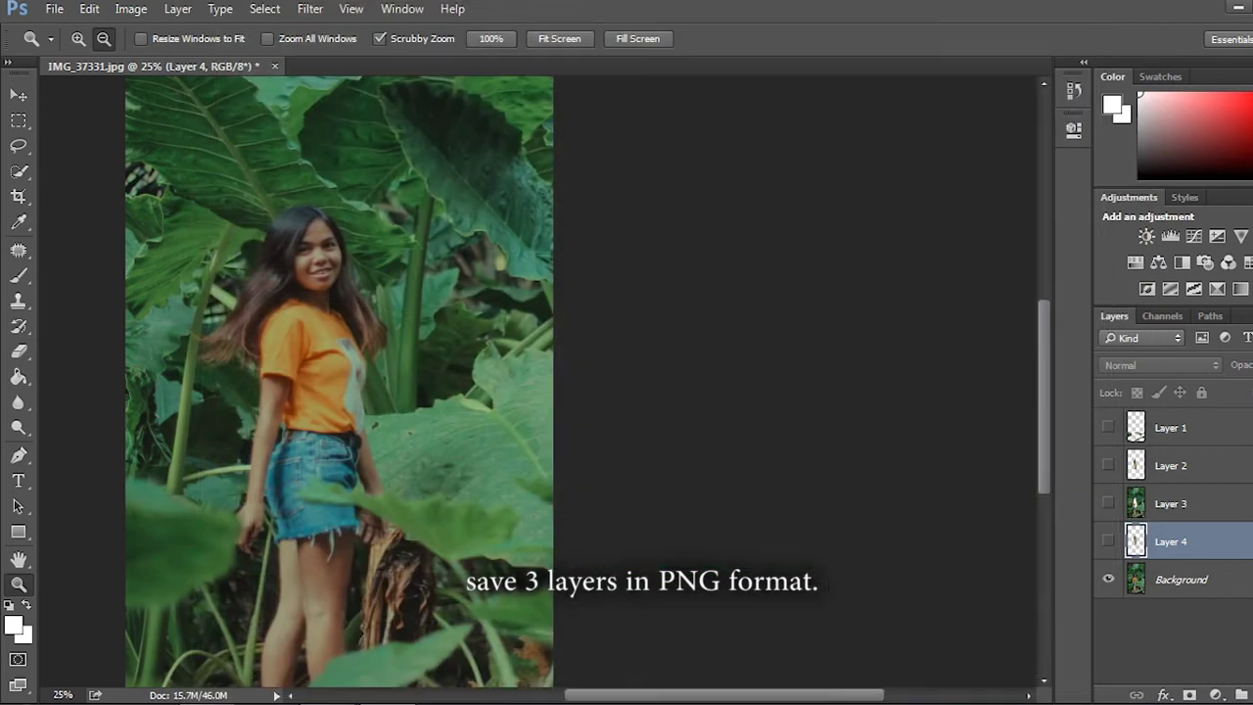
Hide the Background and save the girl layer as PNG-24 'layer-2'.
click(1108, 578)
click(55, 9)
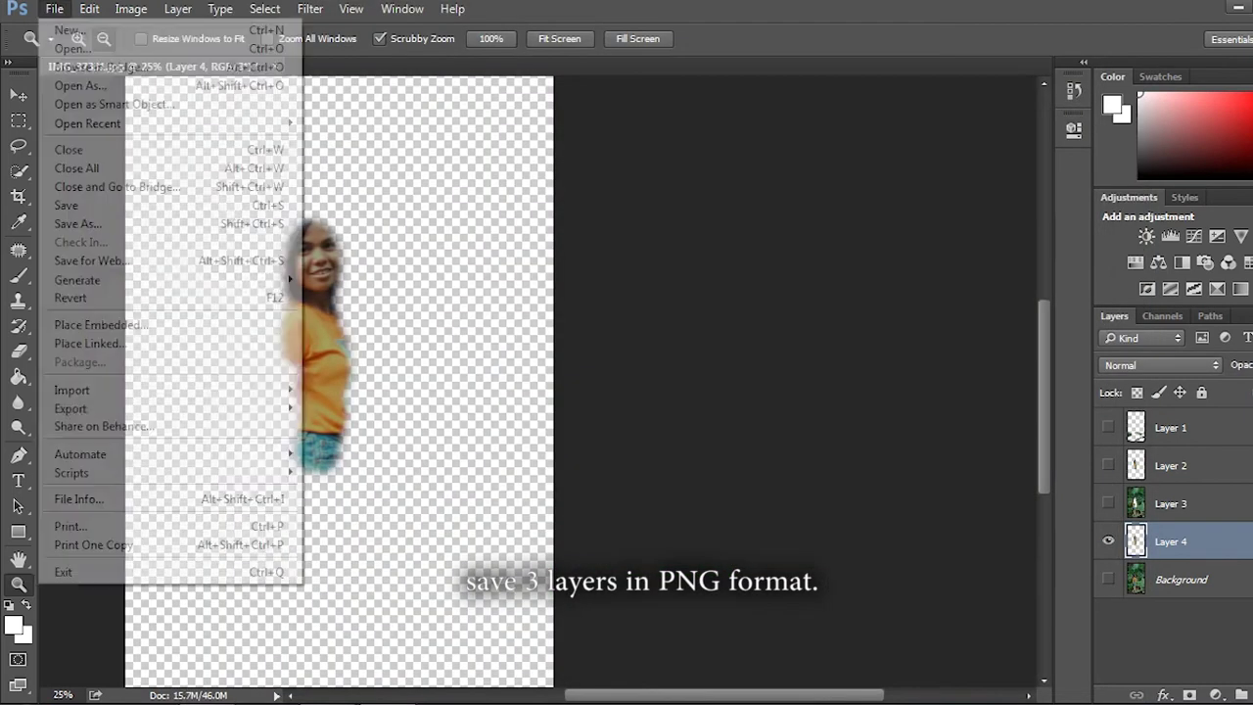
click(92, 261)
click(940, 64)
click(930, 141)
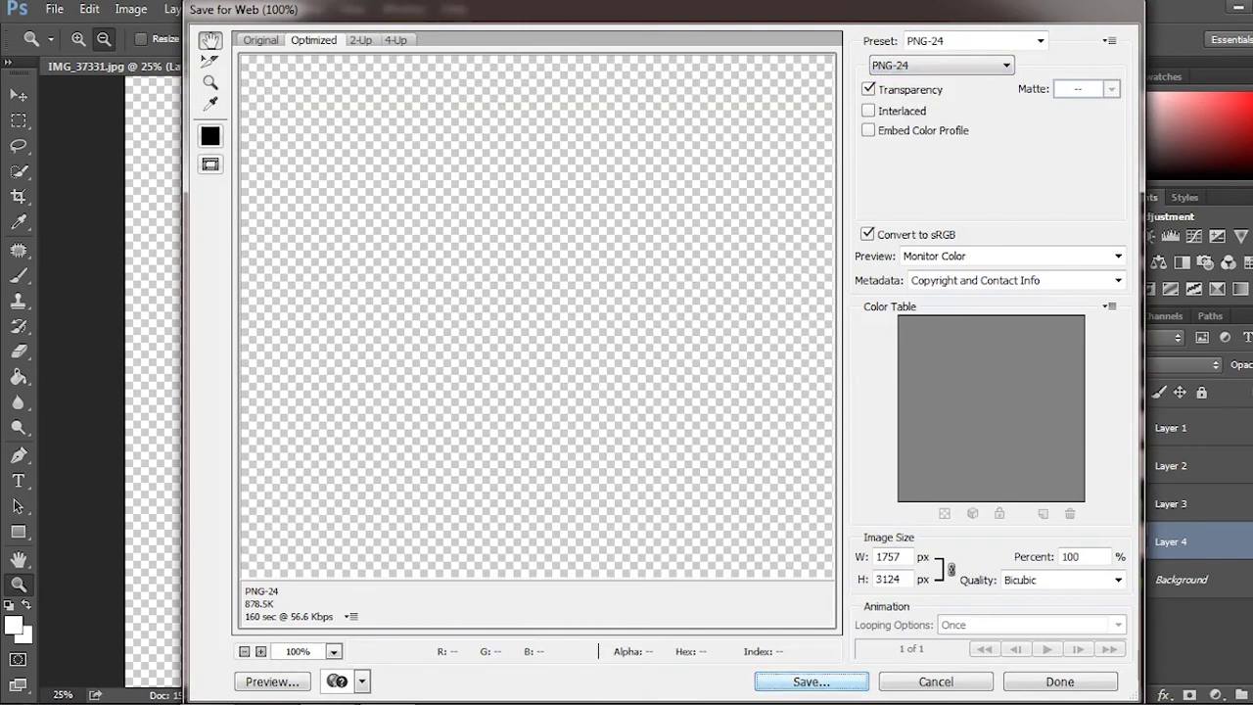
click(811, 682)
text(layer)
key(Return)
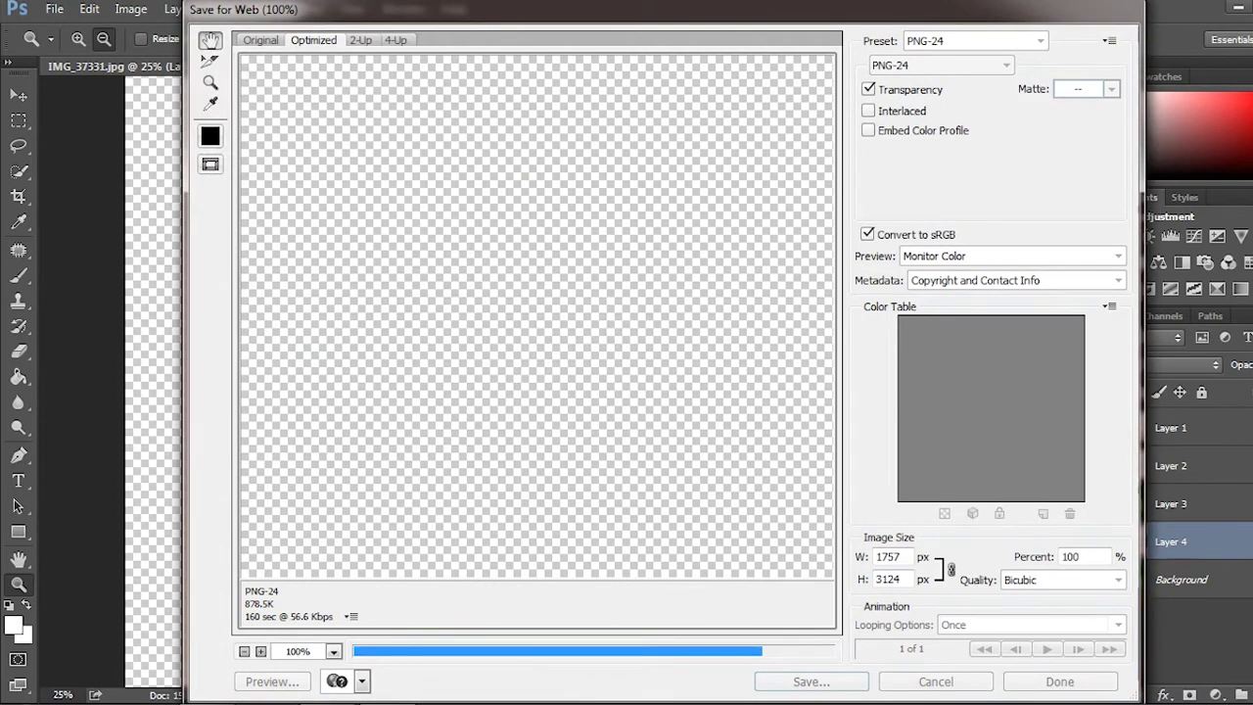
Show only the foreground leaves layer and save it as PNG 'layer-3'.
click(1109, 540)
click(1108, 427)
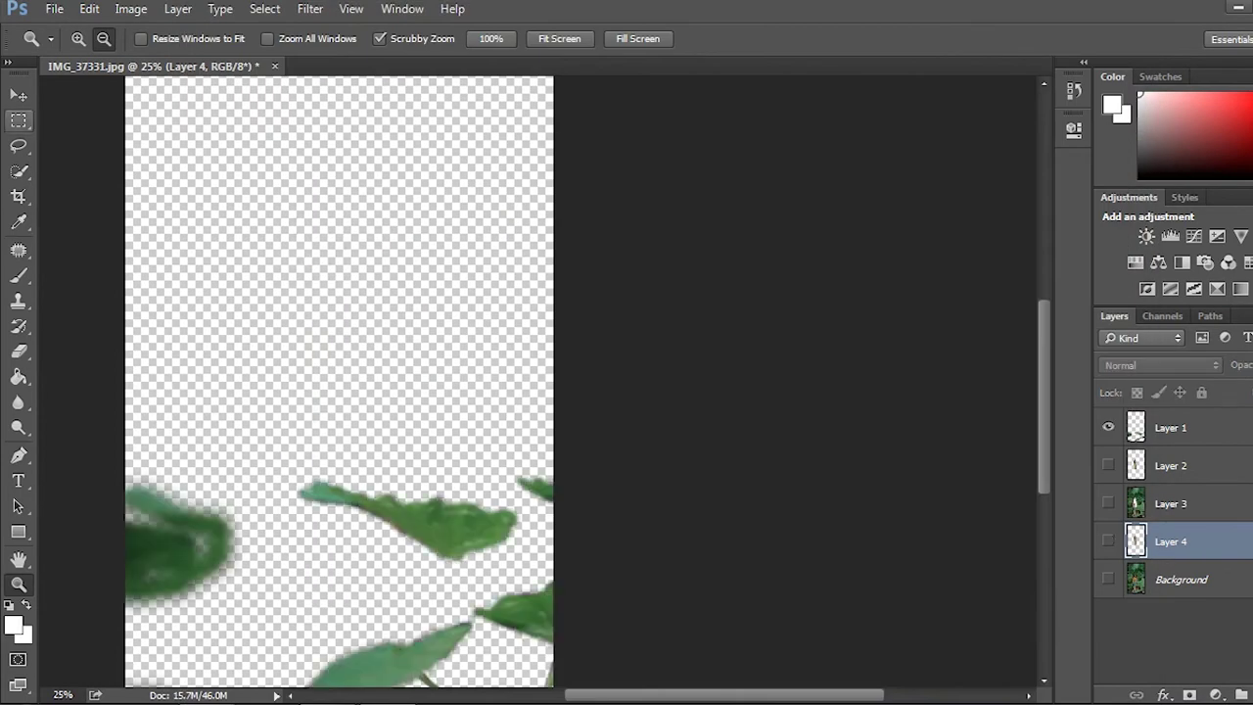
click(54, 8)
click(92, 260)
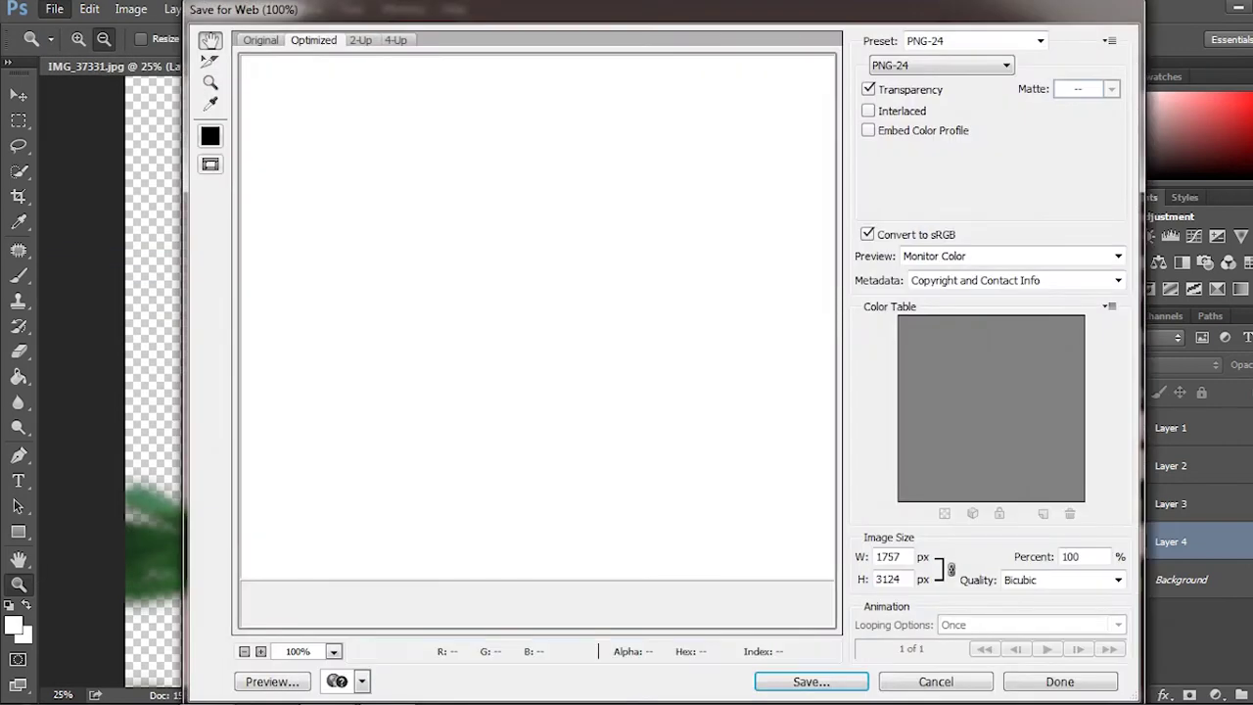
key(Return)
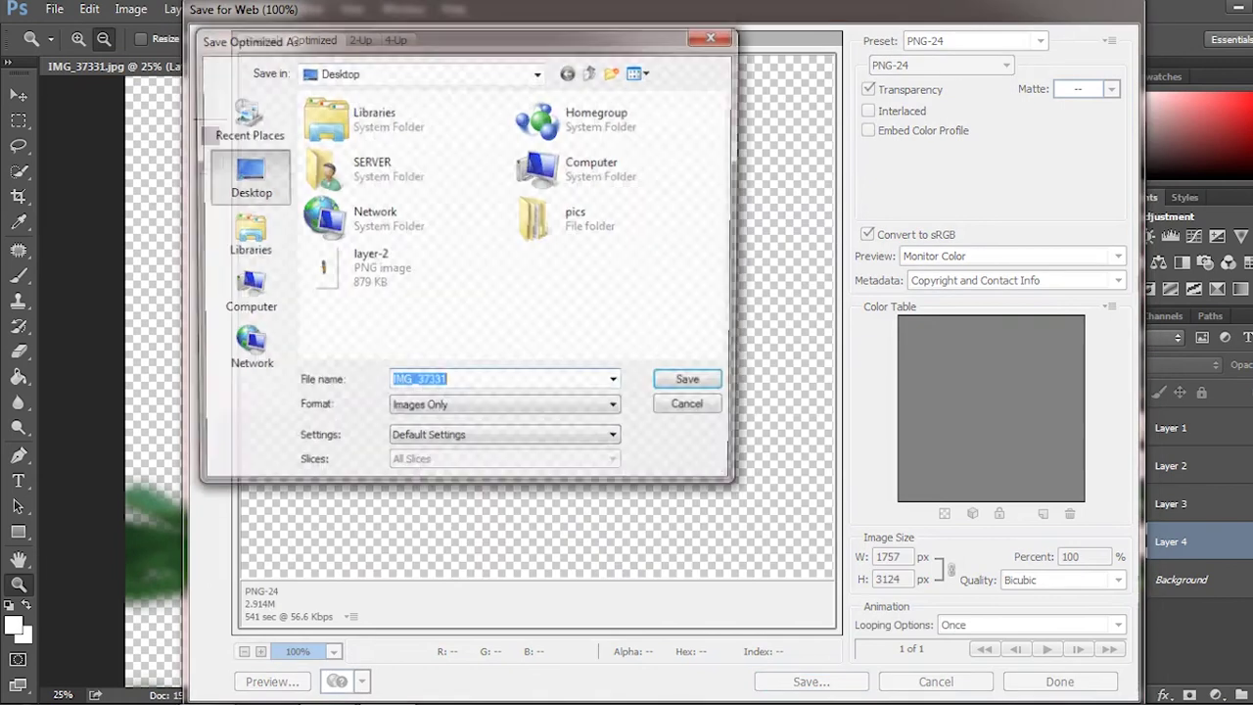
text(layer-3)
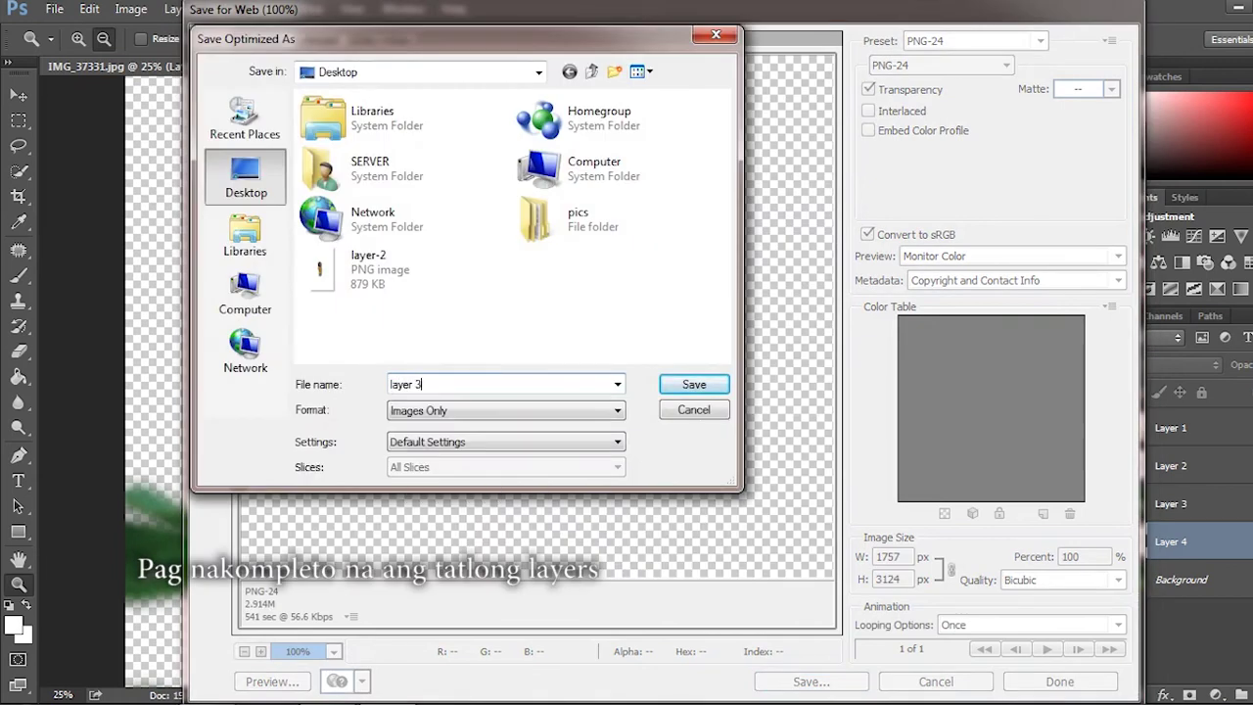
key(Return)
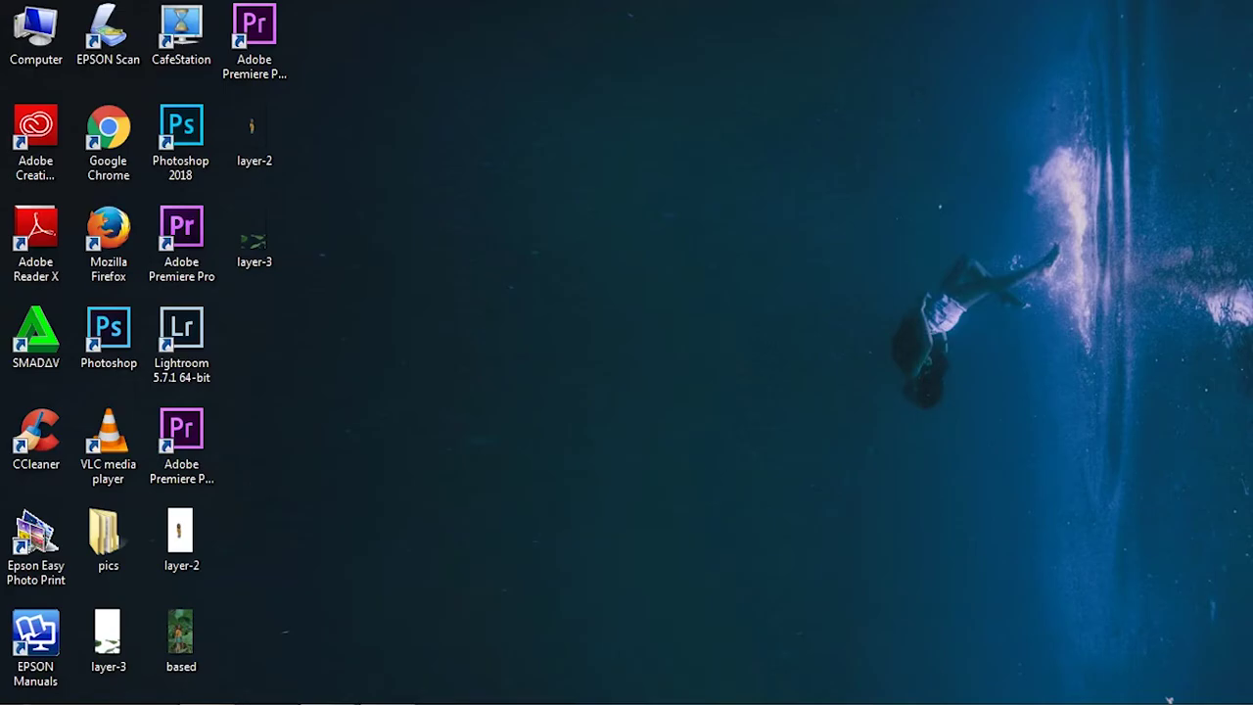
Launch Premiere Pro, create project '3d effect', select layer-3.png and hide layer-2.
double_click(181, 445)
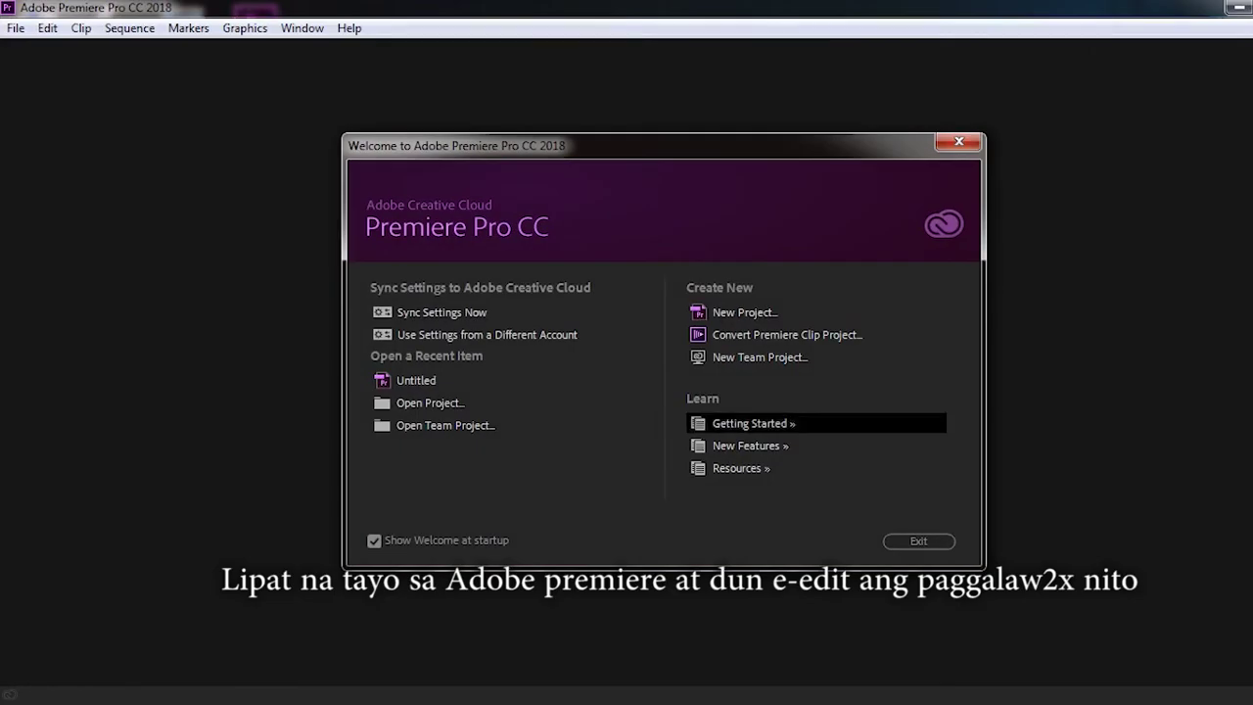
text(3d effect)
key(Return)
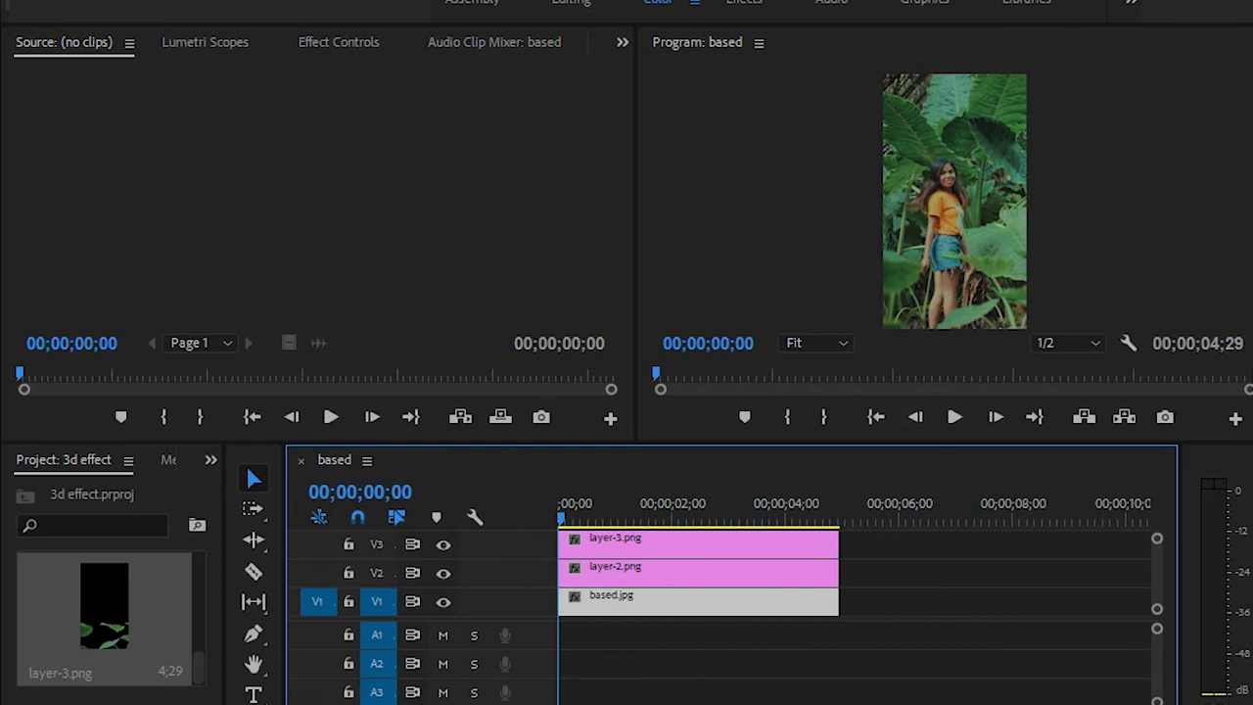
click(613, 543)
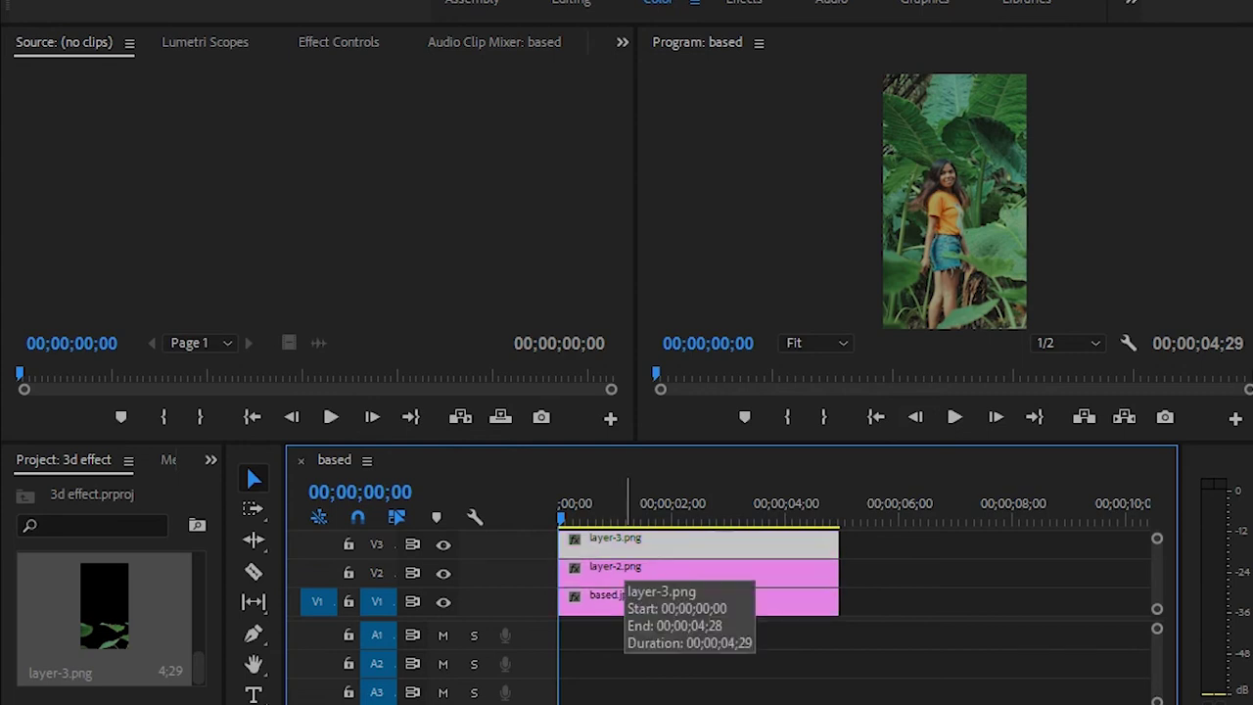
click(444, 573)
Hide based.jpg and apply the Basic 3D effect to layer-3.png.
click(443, 601)
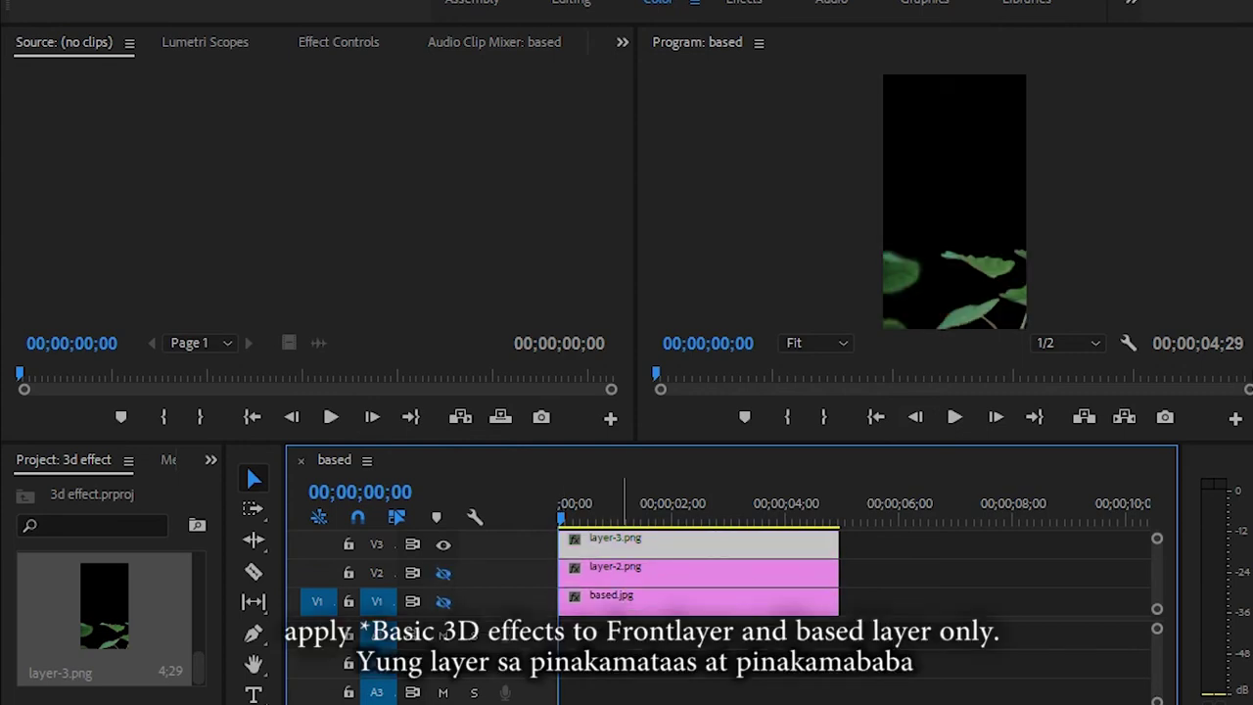
key(shift+5)
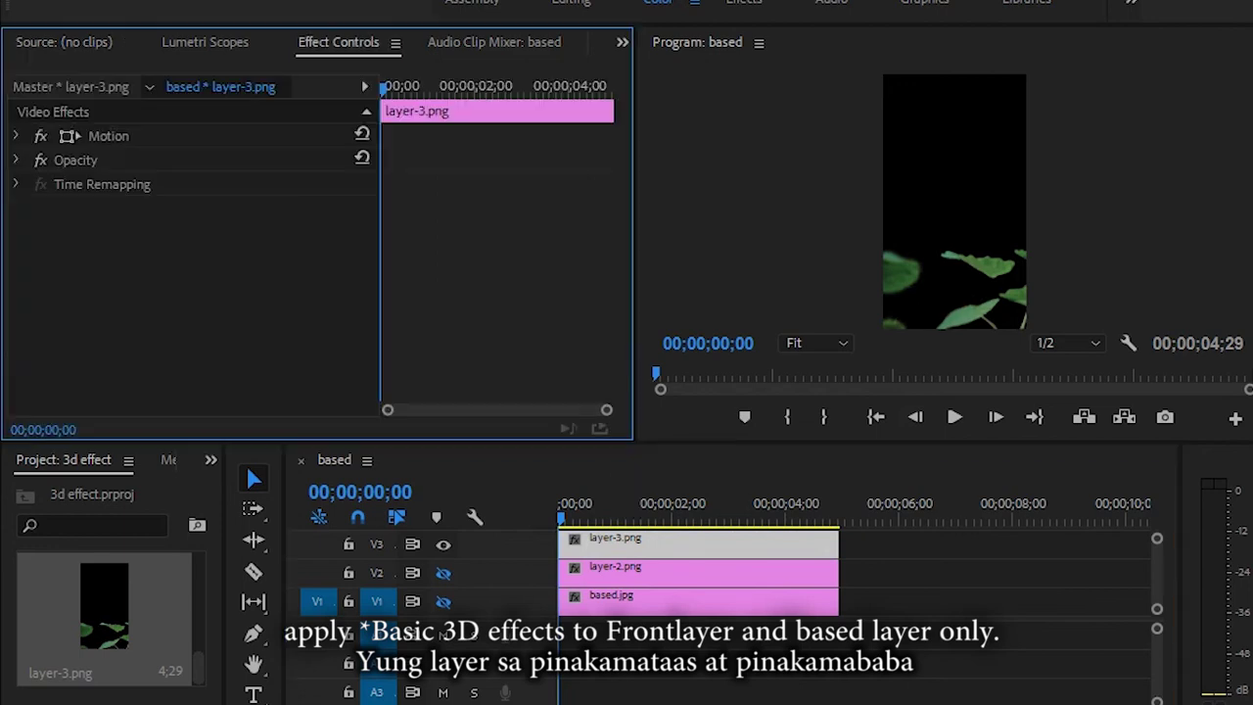
click(15, 136)
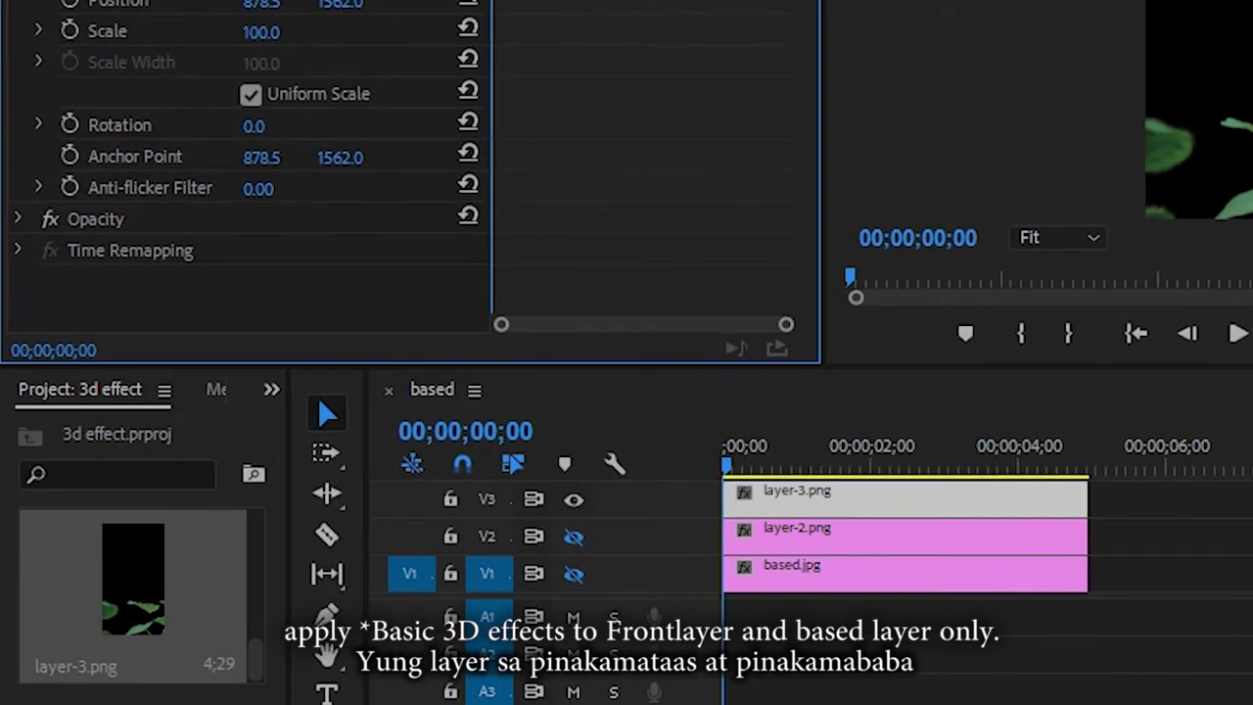
click(271, 388)
click(314, 555)
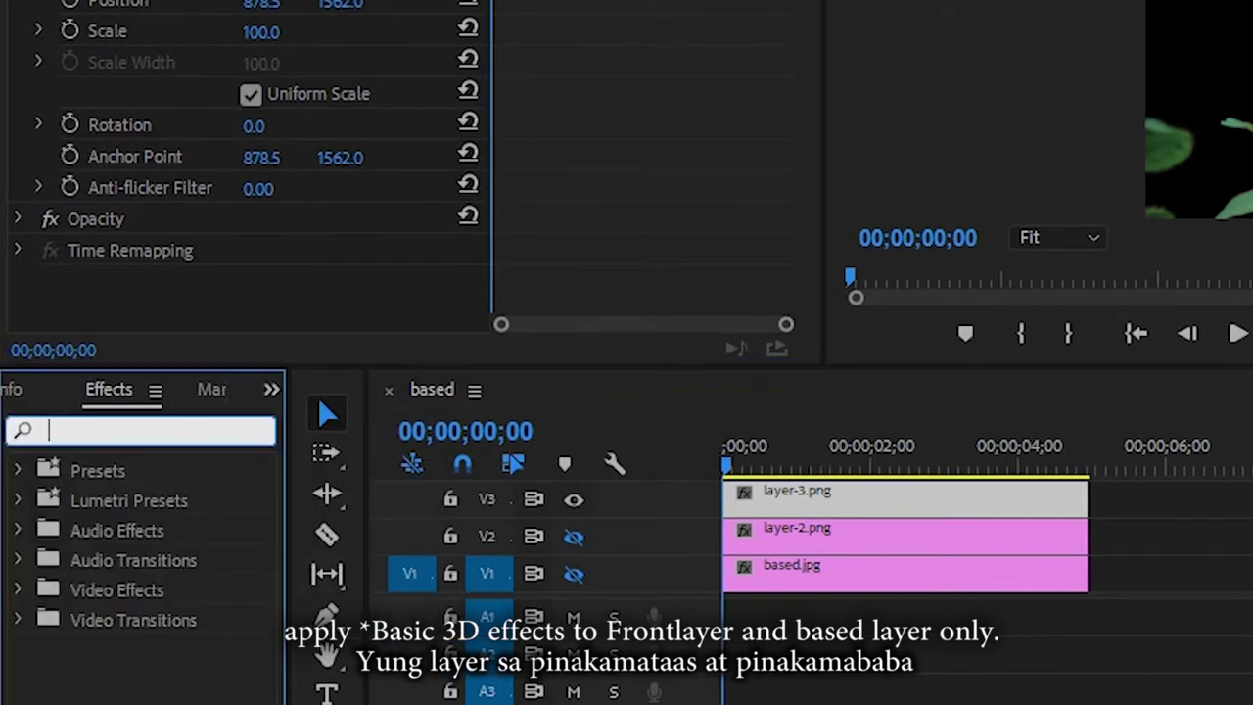
text(3d)
click(135, 648)
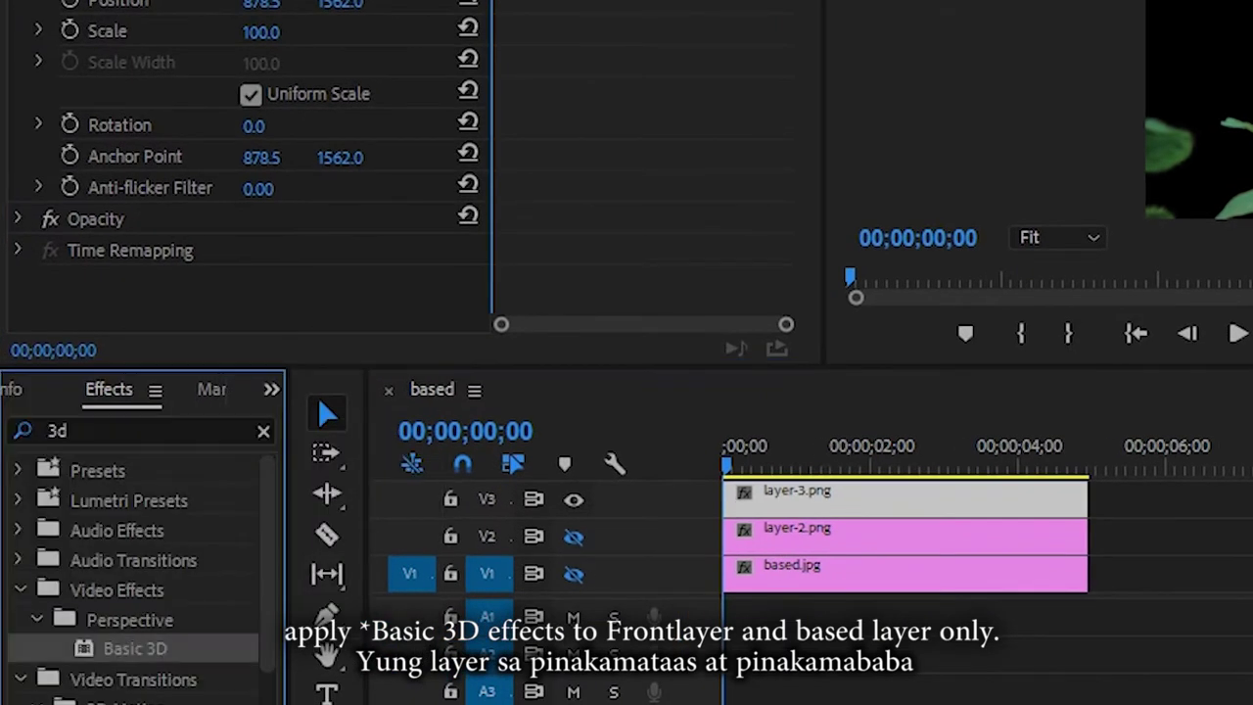
drag(135, 648, 906, 499)
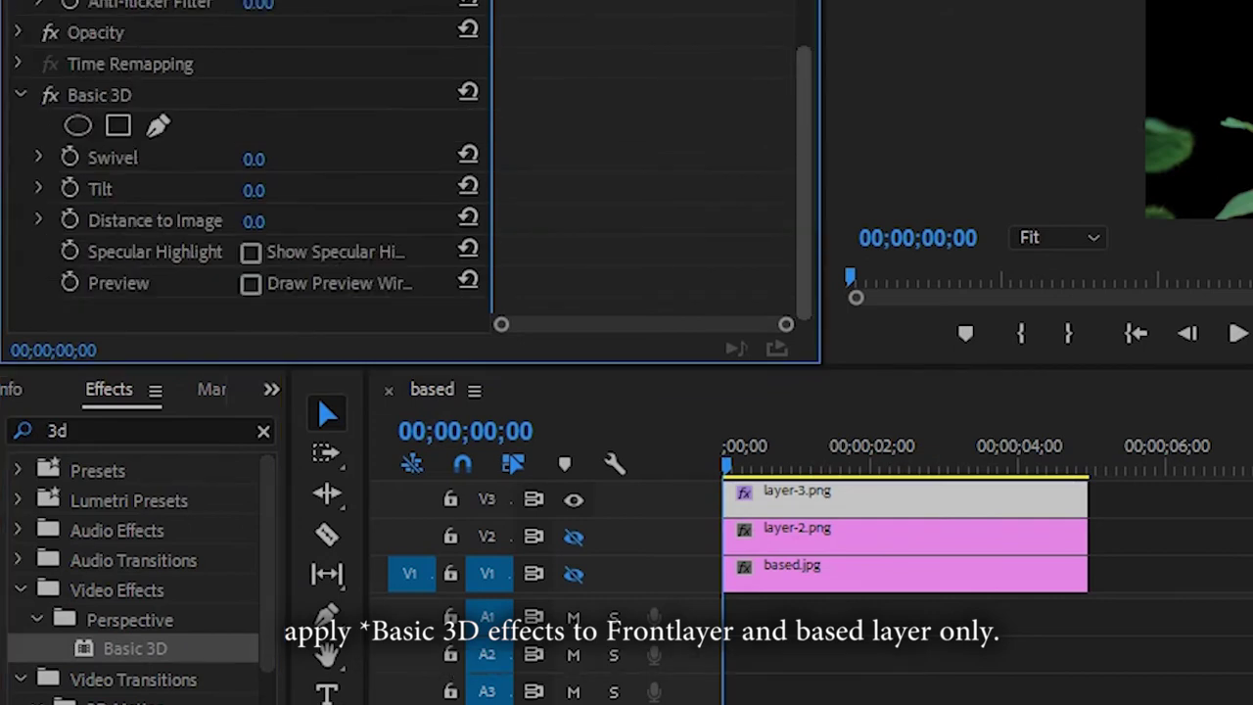
Set Basic 3D Swivel to 0° and start its keyframes at the first frame.
click(253, 168)
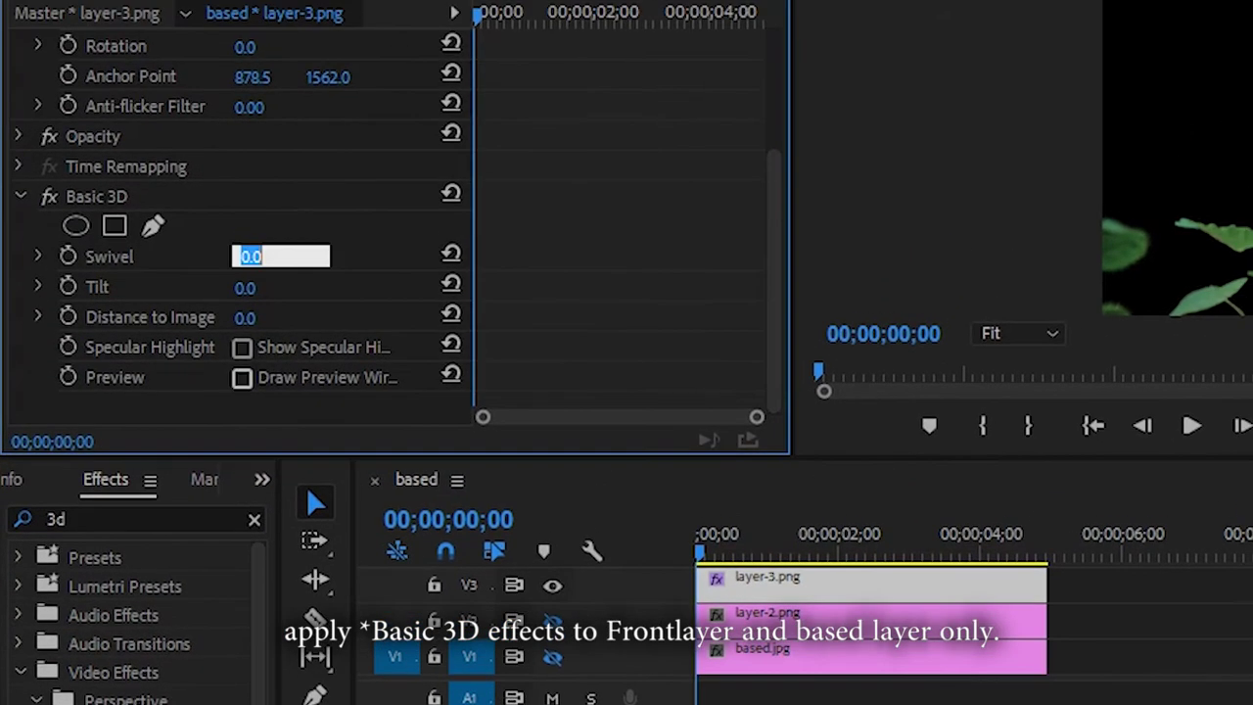
key(Down)
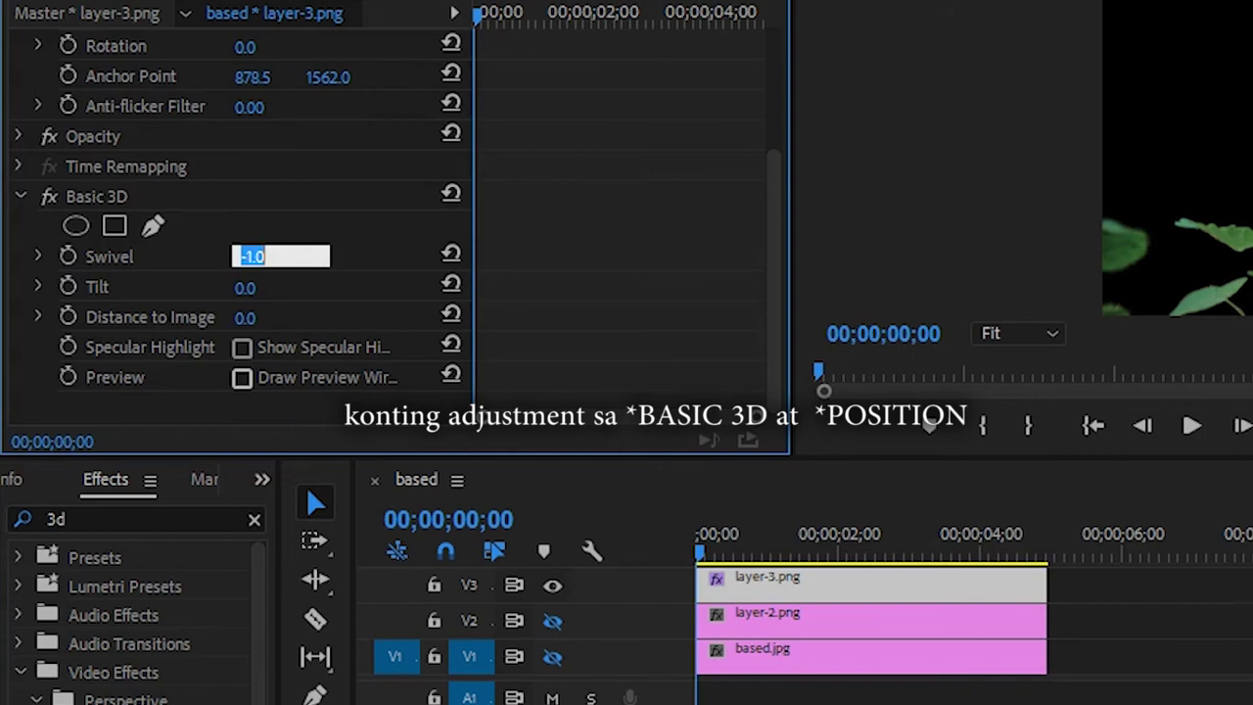
text(0)
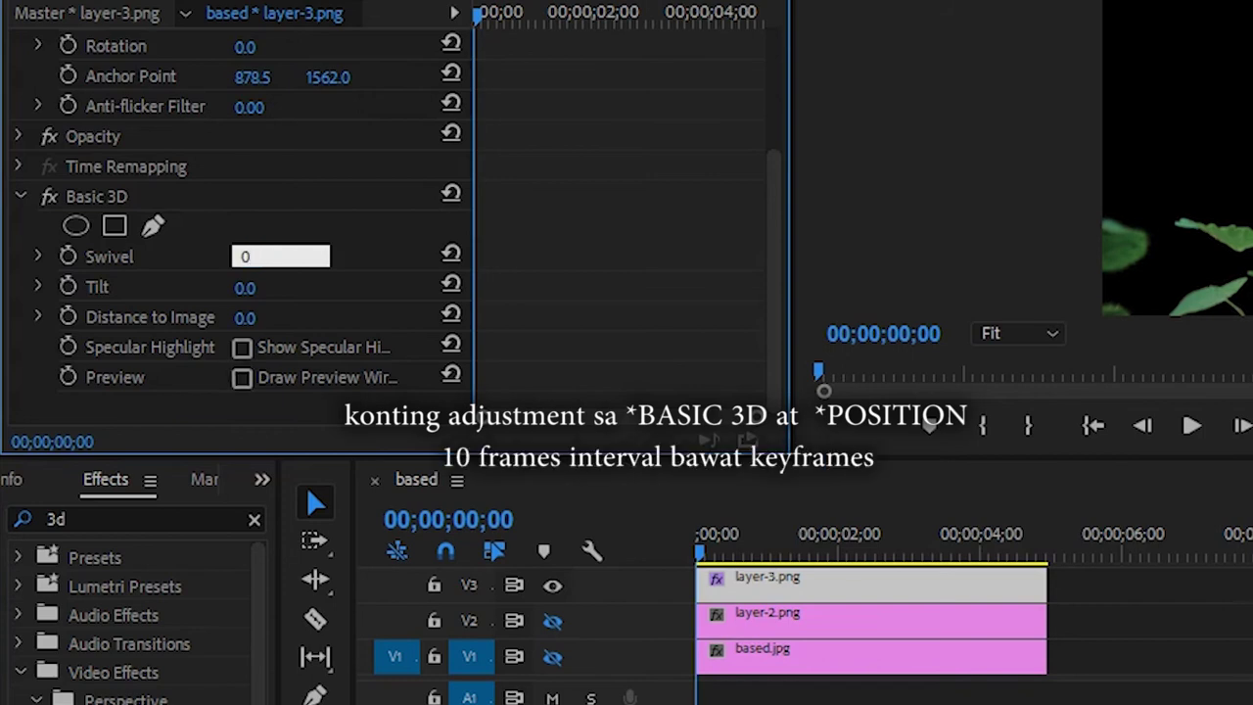
key(Return)
click(67, 255)
Move the playhead forward from the clip start and add a second Swivel keyframe.
key(Right)
key(Right)
key(Right)
key(Right)
key(Right)
key(Right)
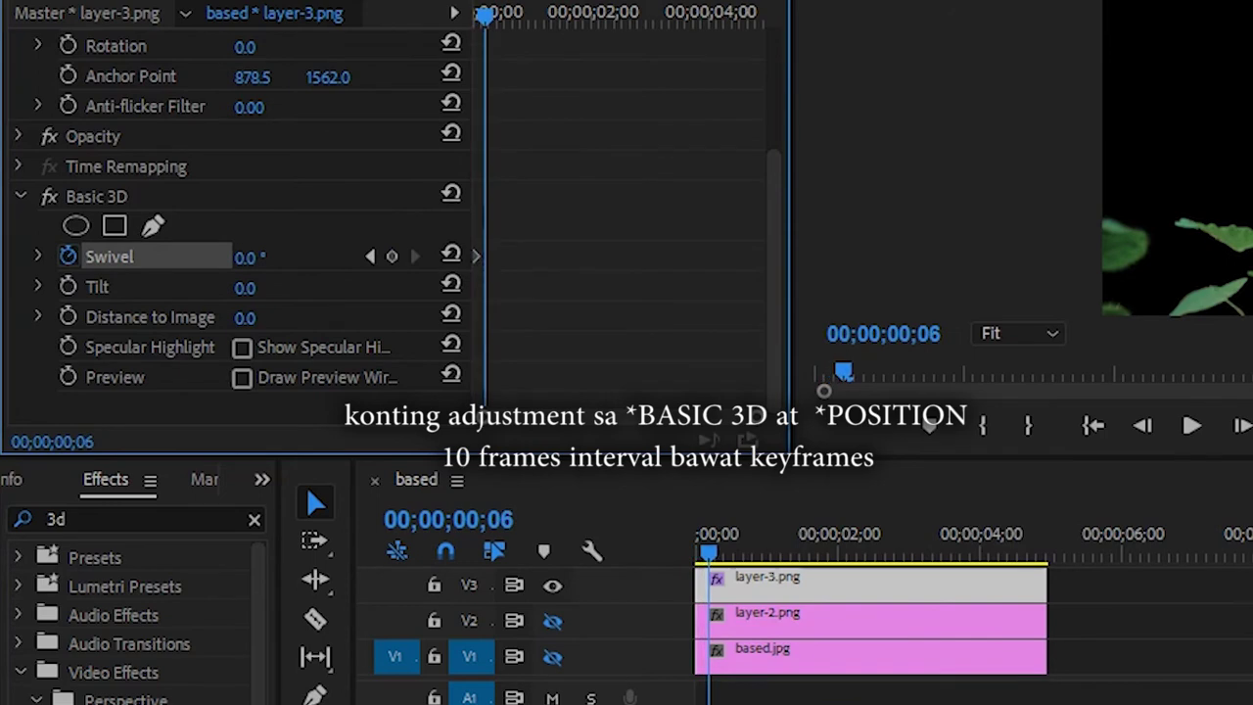
click(391, 256)
key(Home)
key(Right)
key(Right)
key(Right)
key(Right)
key(Right)
key(Right)
key(Right)
key(Right)
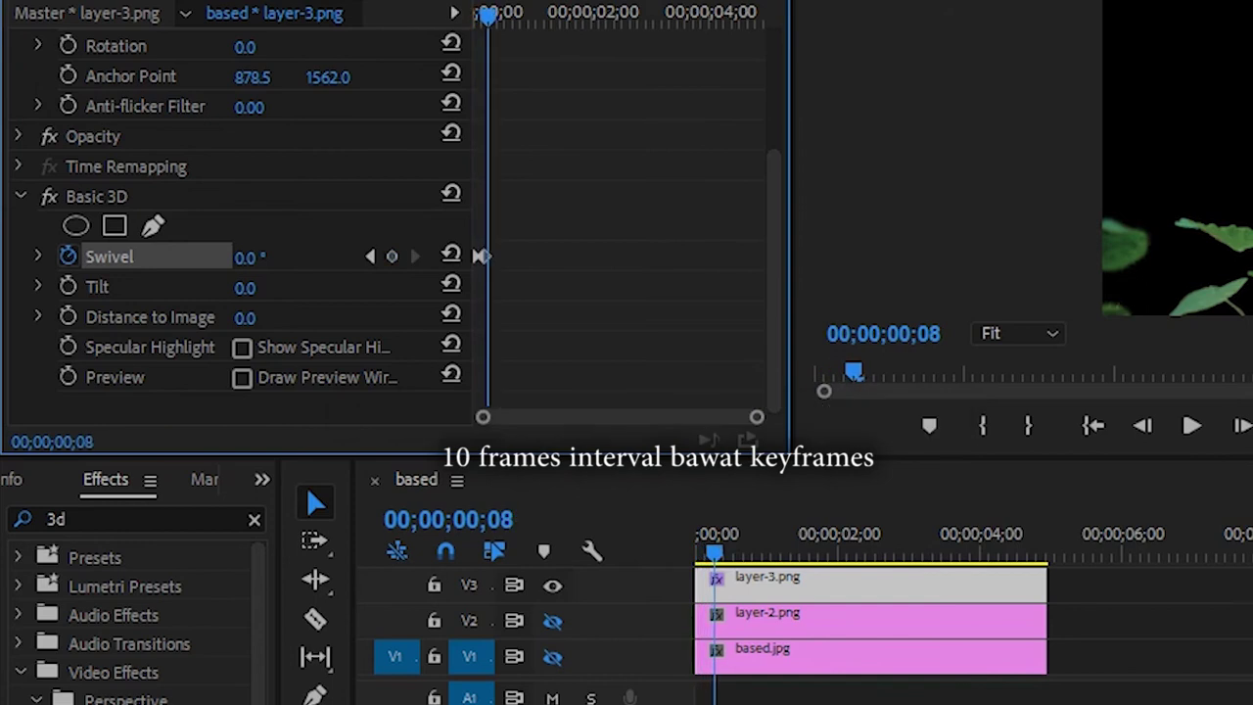
key(Home)
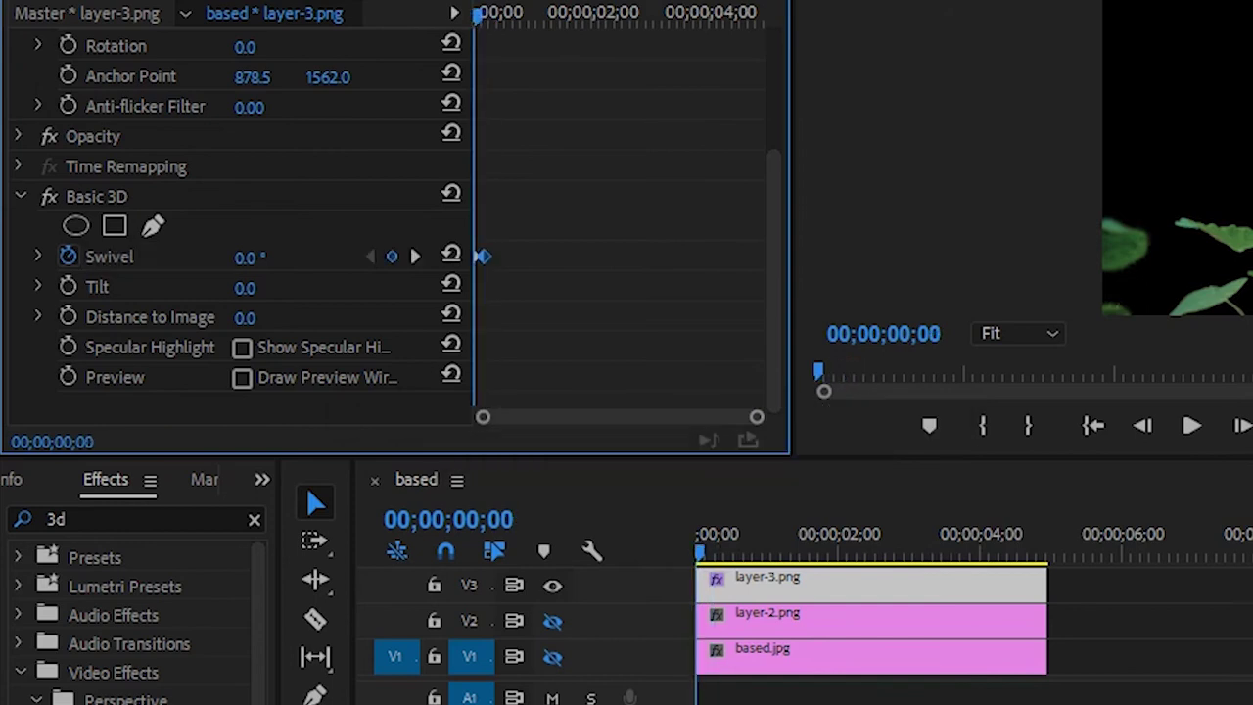
key(Right)
key(Right)
key(Right)
key(Right)
key(Right)
key(Right)
key(Right)
key(Right)
key(Right)
key(Right)
click(391, 255)
Set the second Swivel keyframe to -2°.
click(249, 257)
text(2)
key(Return)
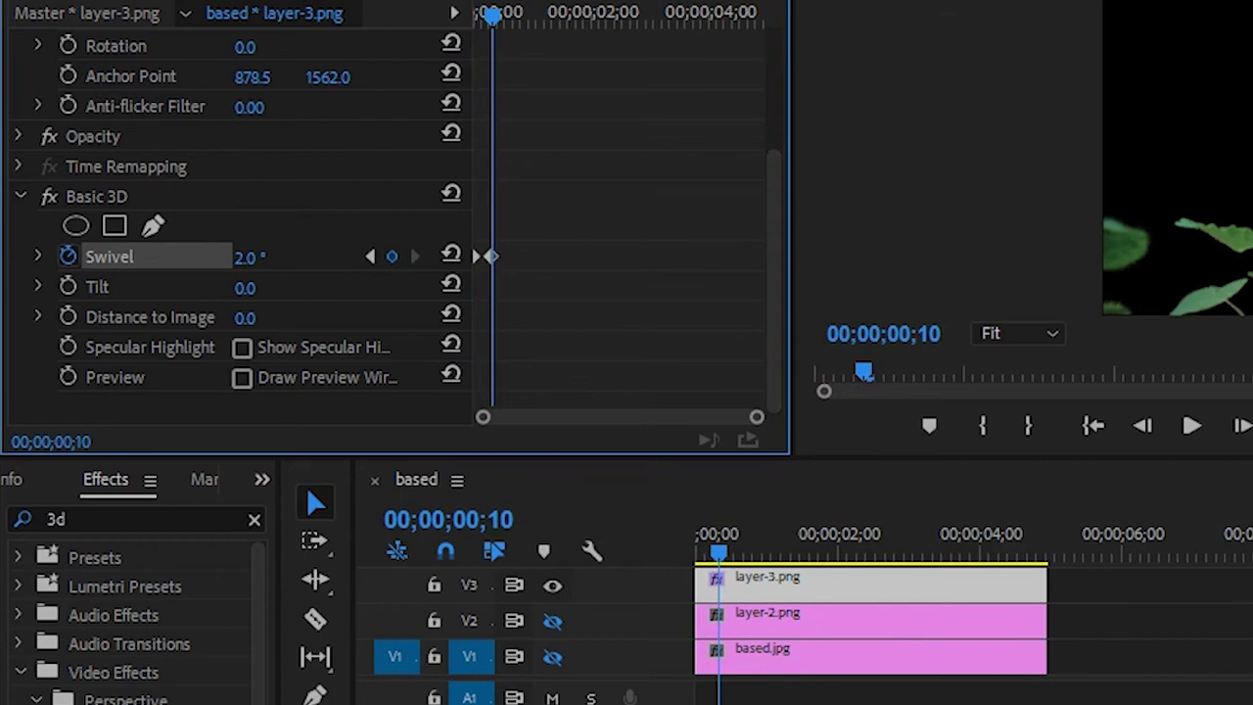
click(249, 256)
text(-2)
key(Return)
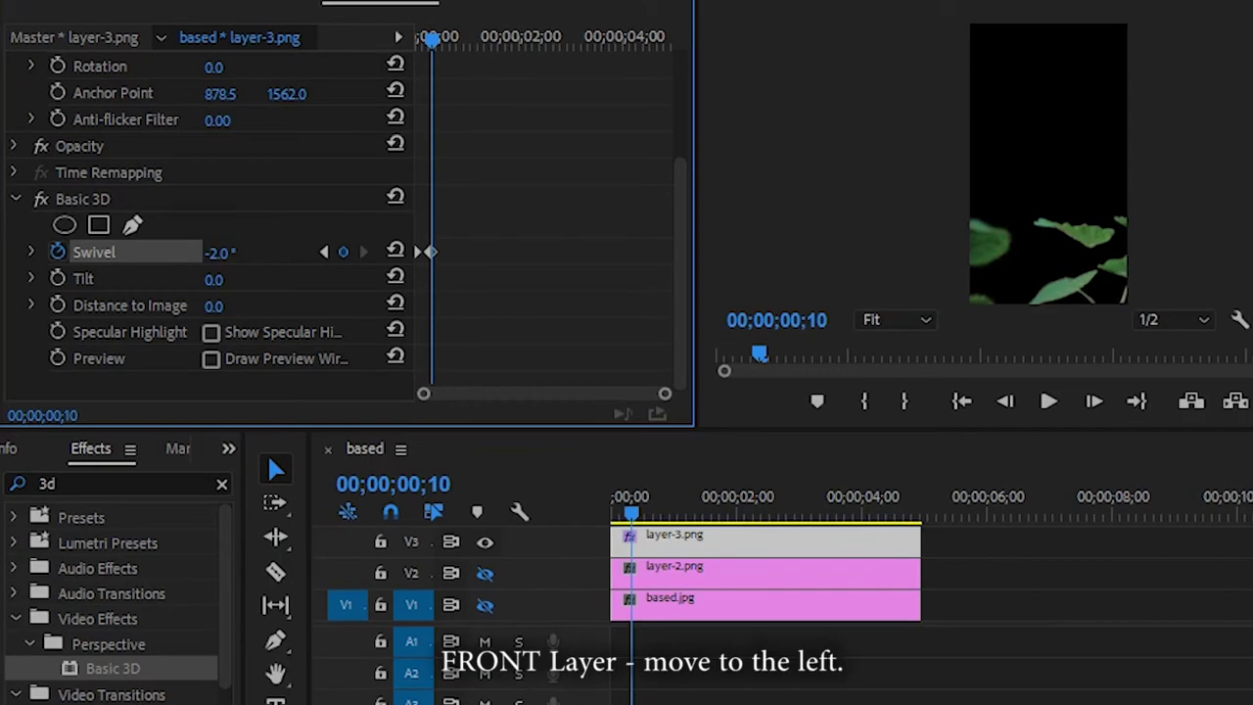
scroll(347, 225, up, 5)
Try lowering layer-3.png's Position Y, then restore it to 1562.0.
key(Left)
key(Left)
key(Left)
key(Left)
key(Left)
key(Left)
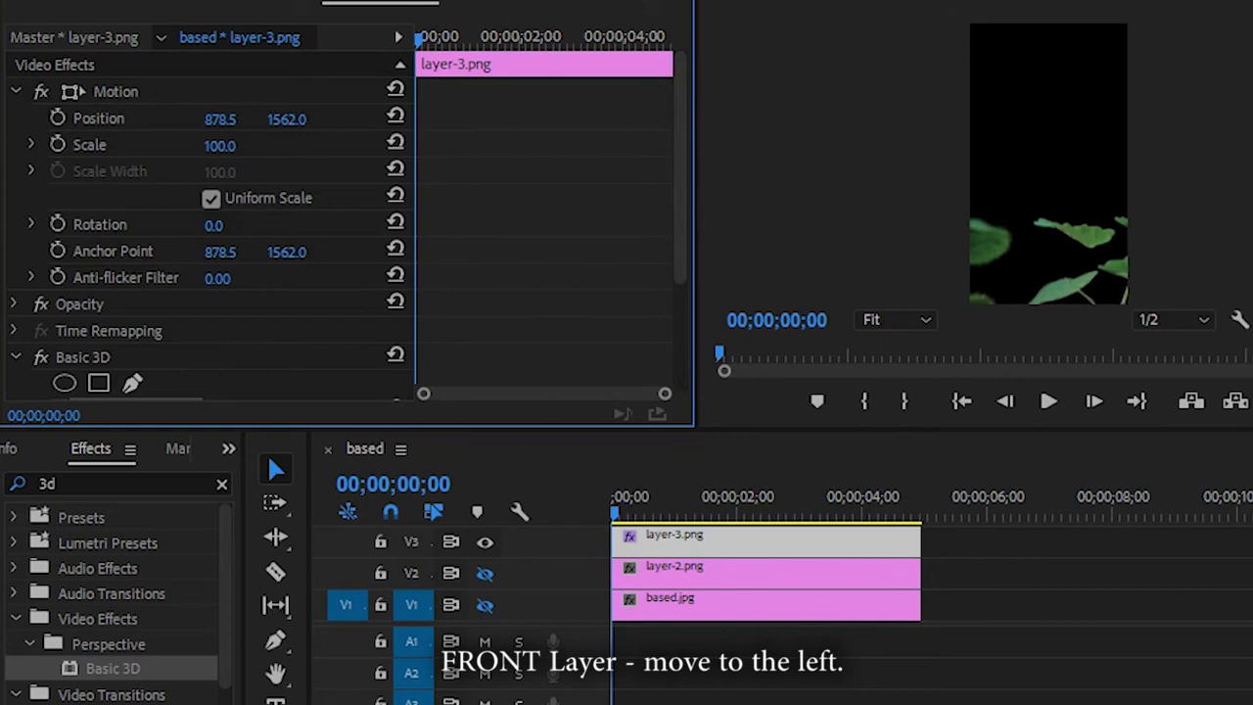
click(286, 119)
key(shift+Down)
key(Down)
key(Down)
key(Down)
key(Down)
key(Down)
key(Down)
key(Down)
key(Down)
key(Down)
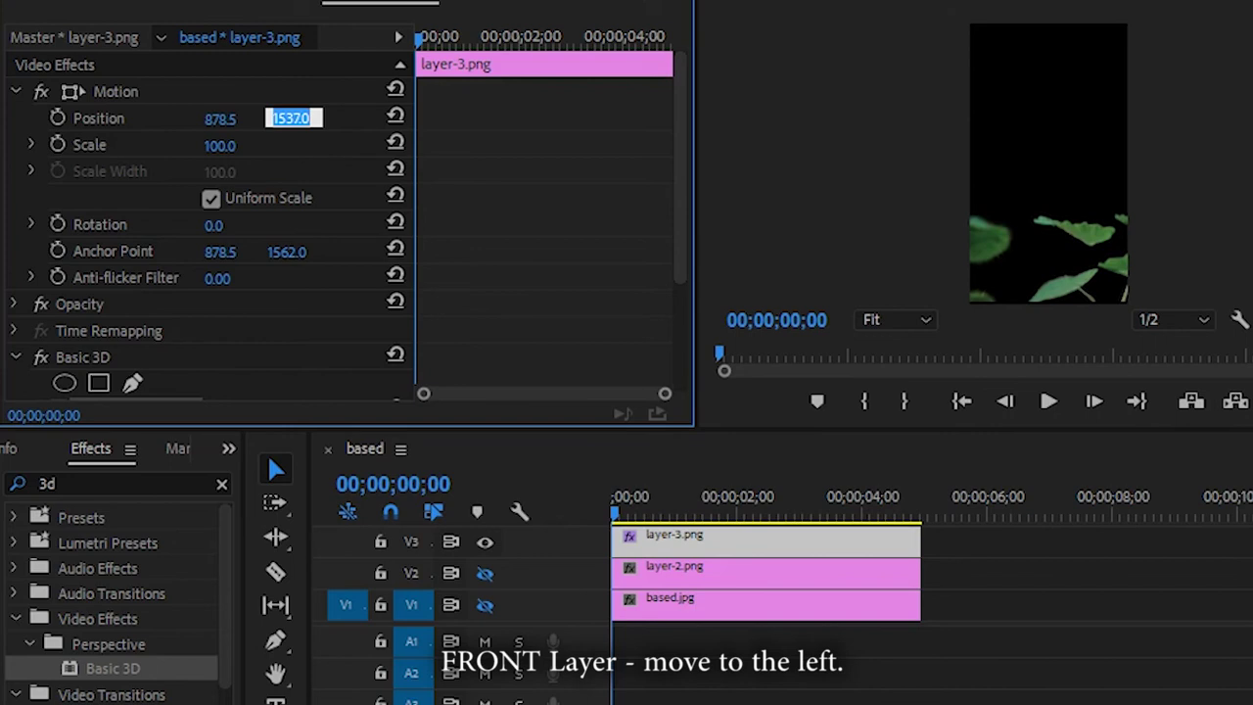
key(Return)
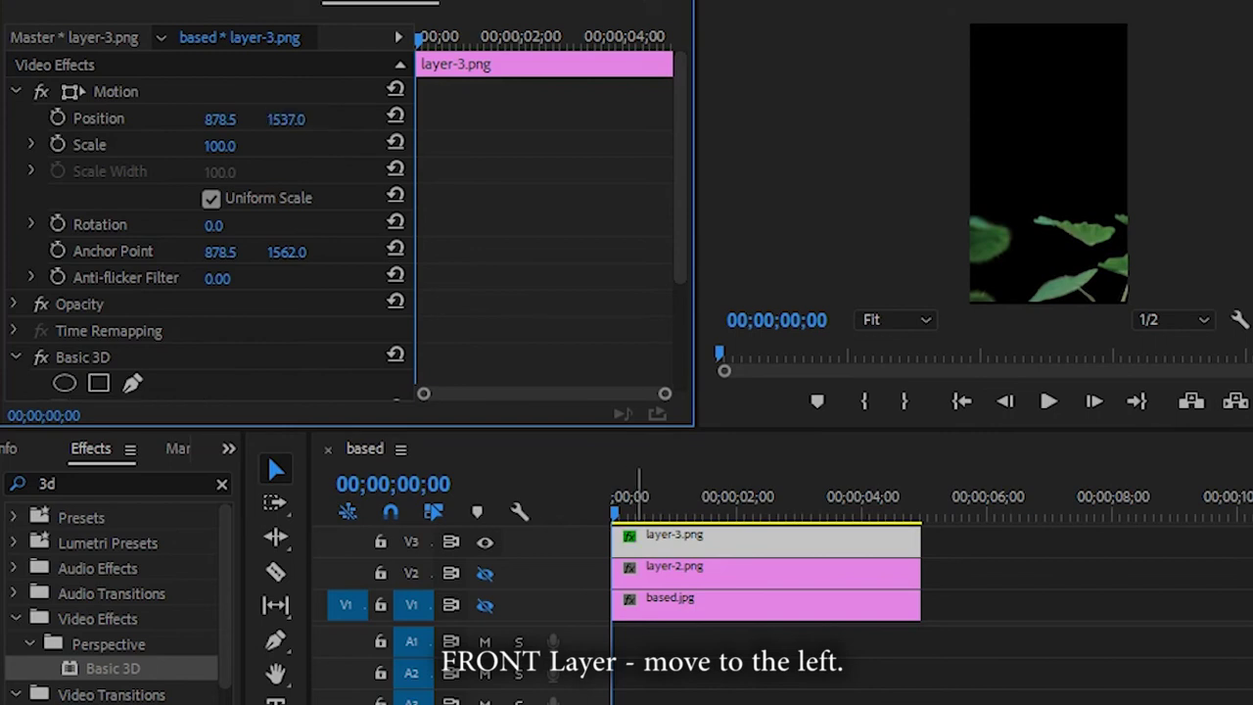
click(286, 118)
text(1562)
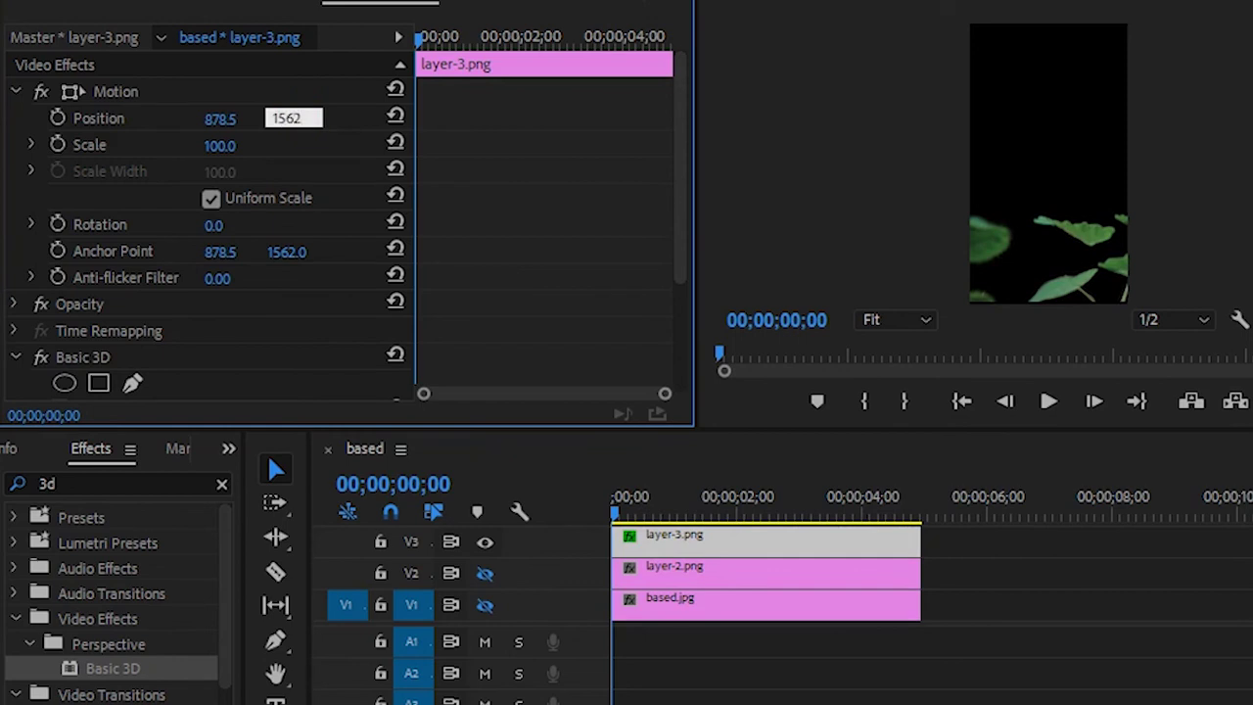
key(Return)
click(290, 118)
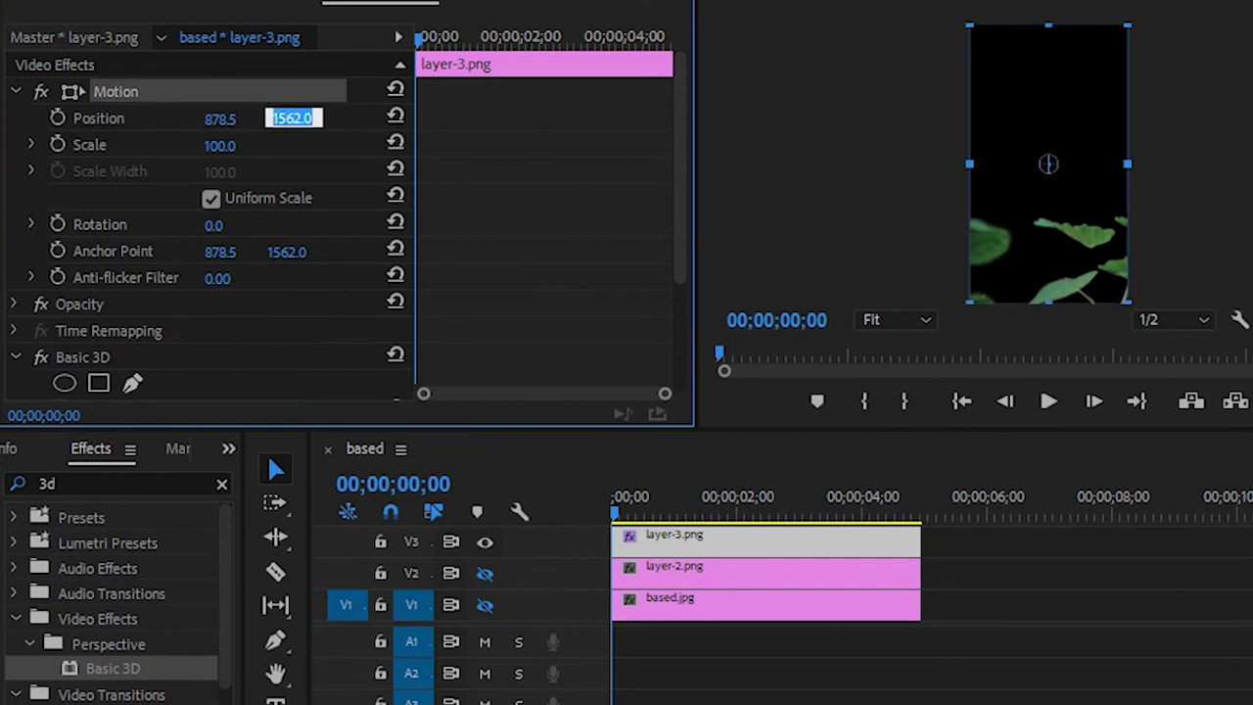
Keyframe Position X from 878.5 at frame 0 to 835.0 at frame 9, then preview the slide.
click(57, 117)
key(space)
key(space)
click(342, 117)
click(292, 117)
key(shift+Tab)
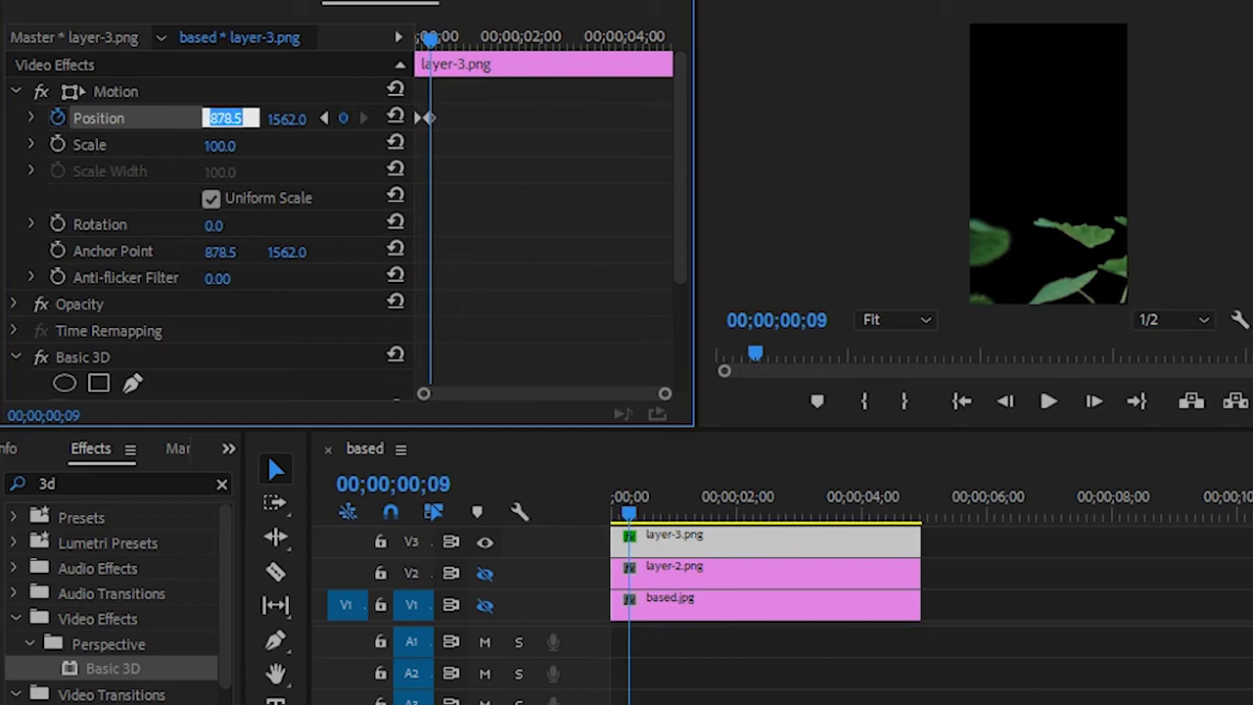
key(Down)
key(Down)
key(Down)
key(Down)
key(Down)
key(Down)
key(Down)
key(Down)
key(Down)
key(Down)
key(Down)
key(Down)
key(Down)
key(Down)
key(Down)
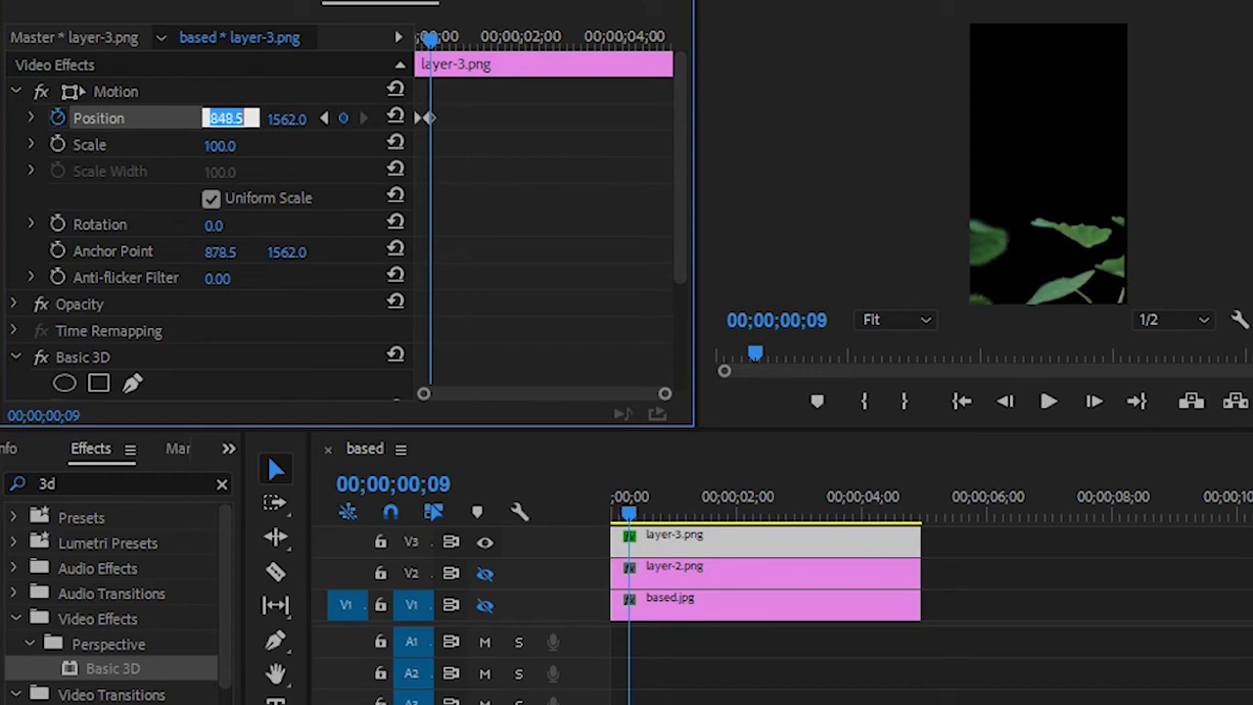
key(Down)
key(Down)
key(Down)
key(Down)
key(Down)
key(Down)
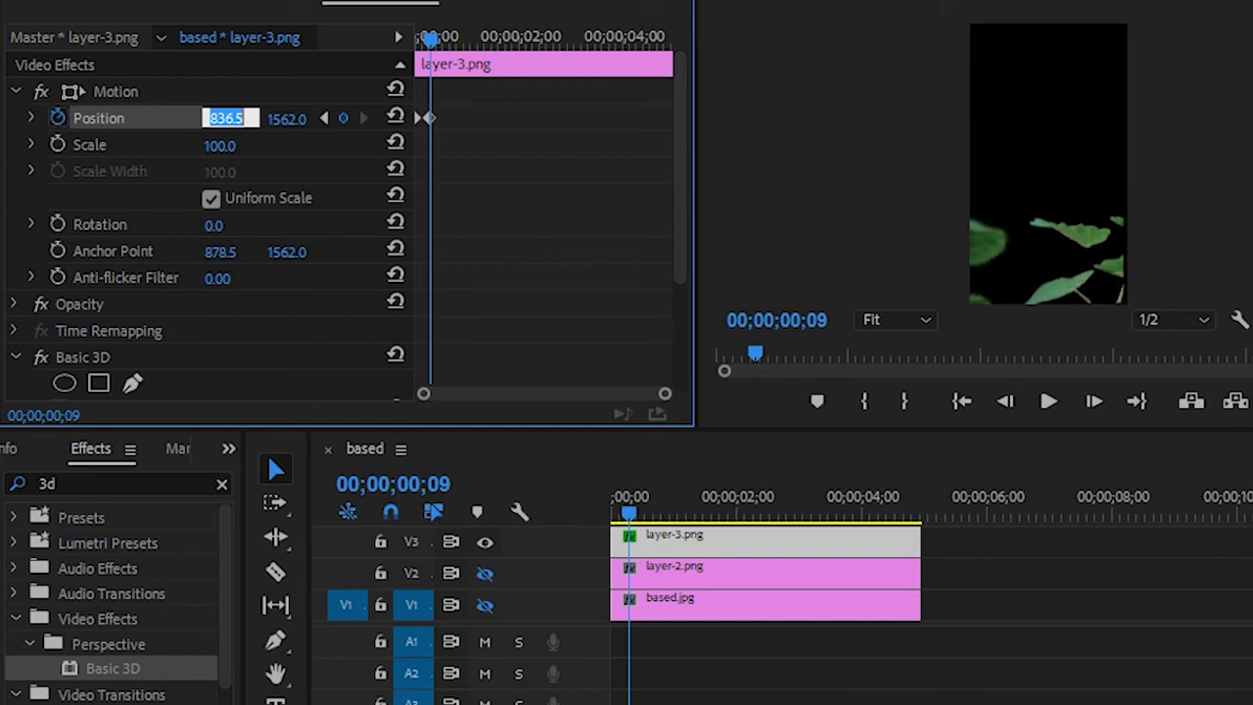
text(835)
key(Return)
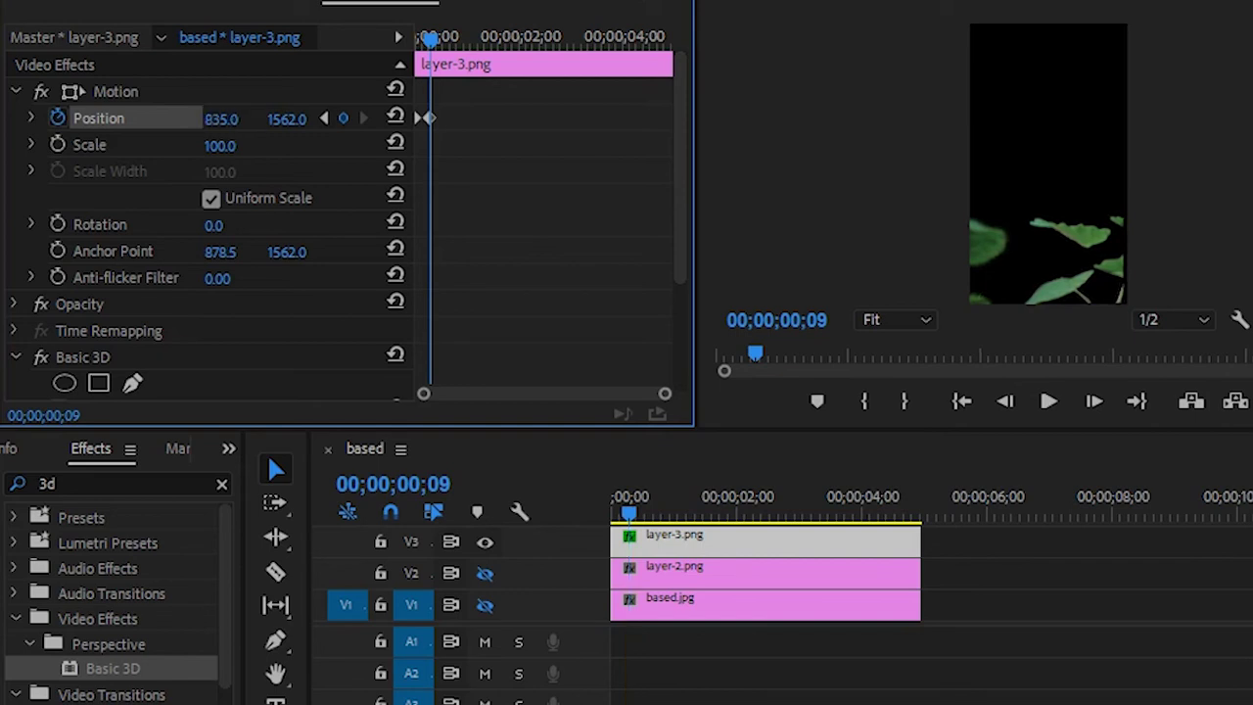
key(Home)
key(space)
key(space)
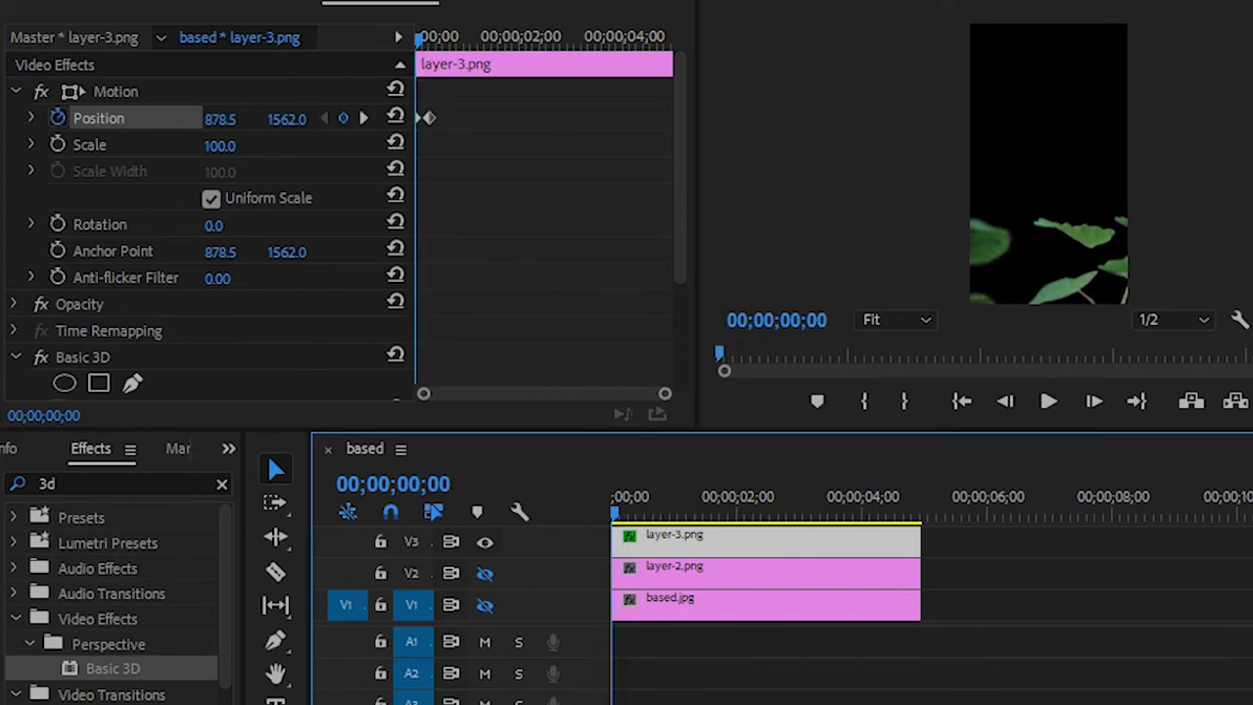
key(space)
key(space)
key(space)
key(space)
key(space)
key(space)
key(space)
key(space)
key(space)
key(space)
key(space)
key(space)
Copy the two Position keyframes and paste them right after the originals.
right_click(455, 119)
click(490, 202)
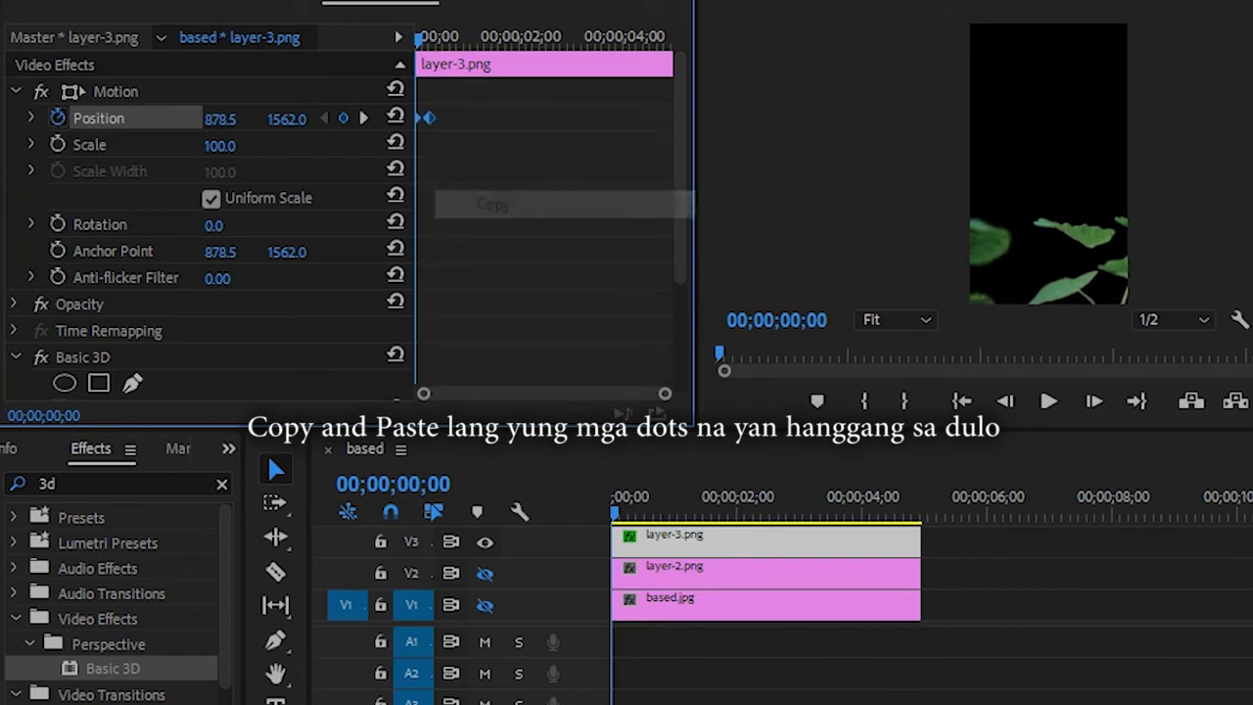
key(Right)
key(Right)
key(Right)
key(Right)
key(Left)
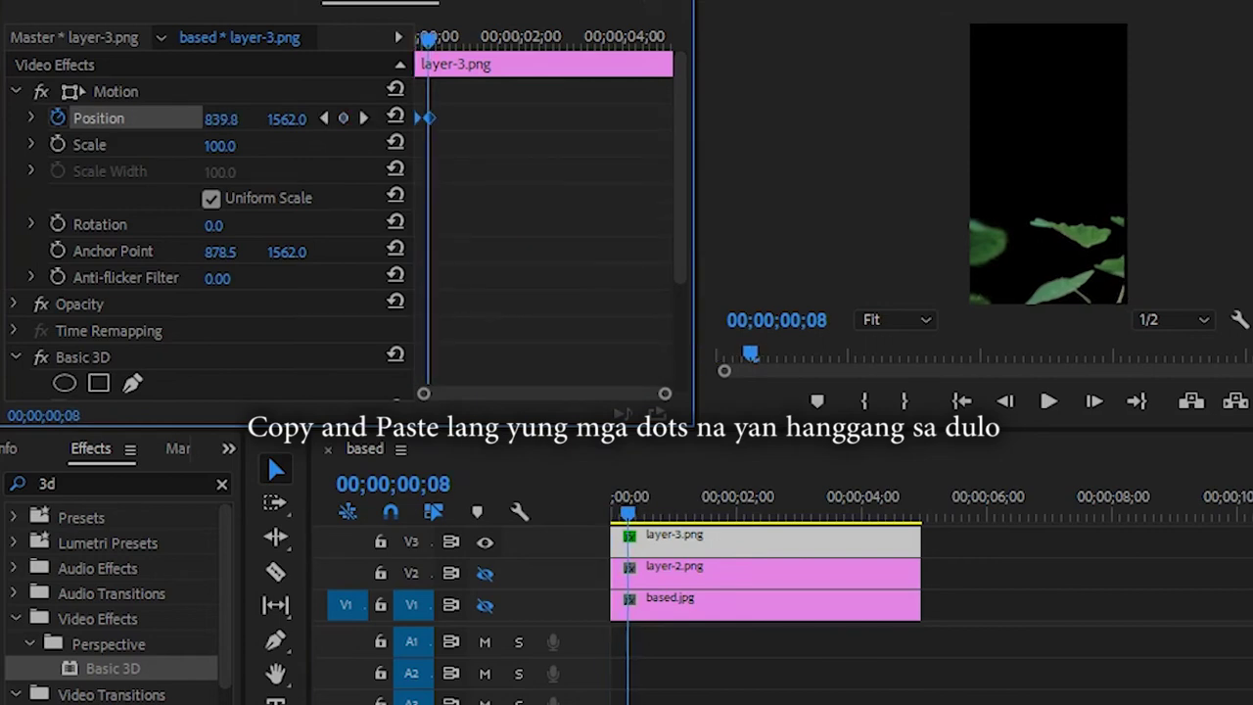
key(Right)
key(Right)
key(Right)
key(Right)
key(Right)
key(Right)
key(Right)
key(Right)
key(Right)
click(537, 227)
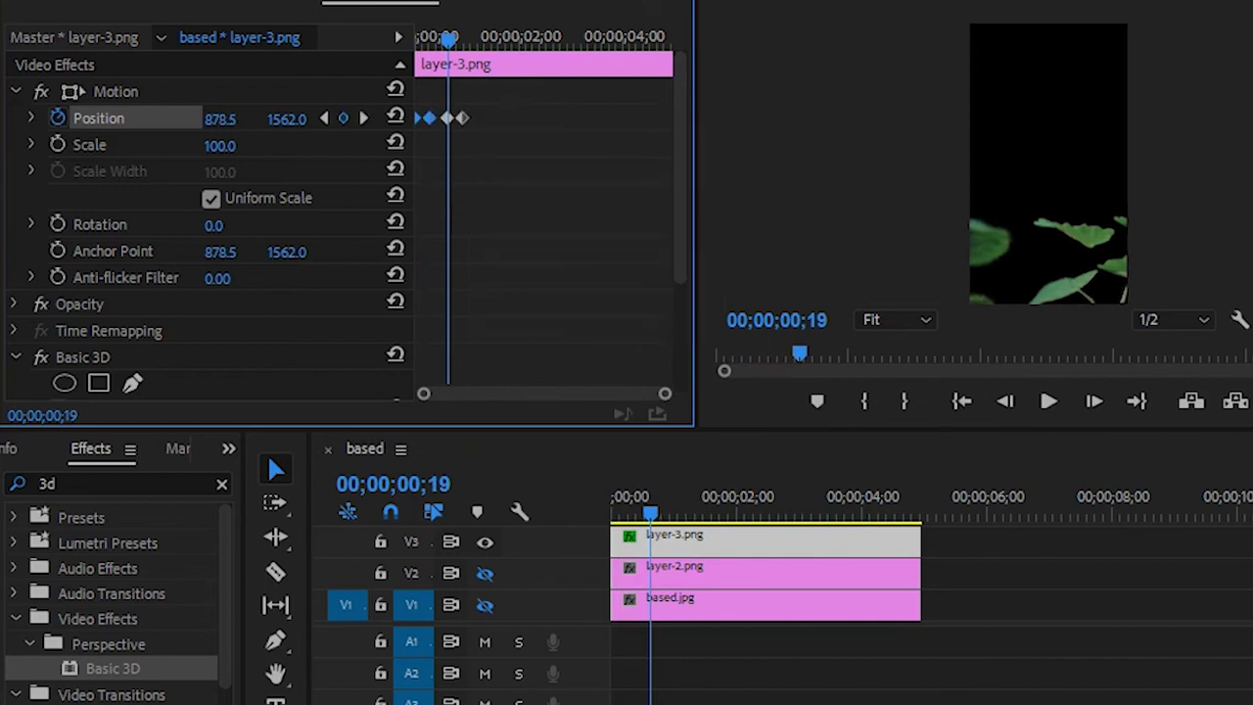
Paste further copies of the Position keyframes out to the clip end.
key(Right)
key(Right)
key(Right)
key(Right)
key(Right)
key(Right)
key(Right)
key(Right)
key(Right)
key(Right)
key(Right)
key(Right)
right_click(535, 126)
click(539, 234)
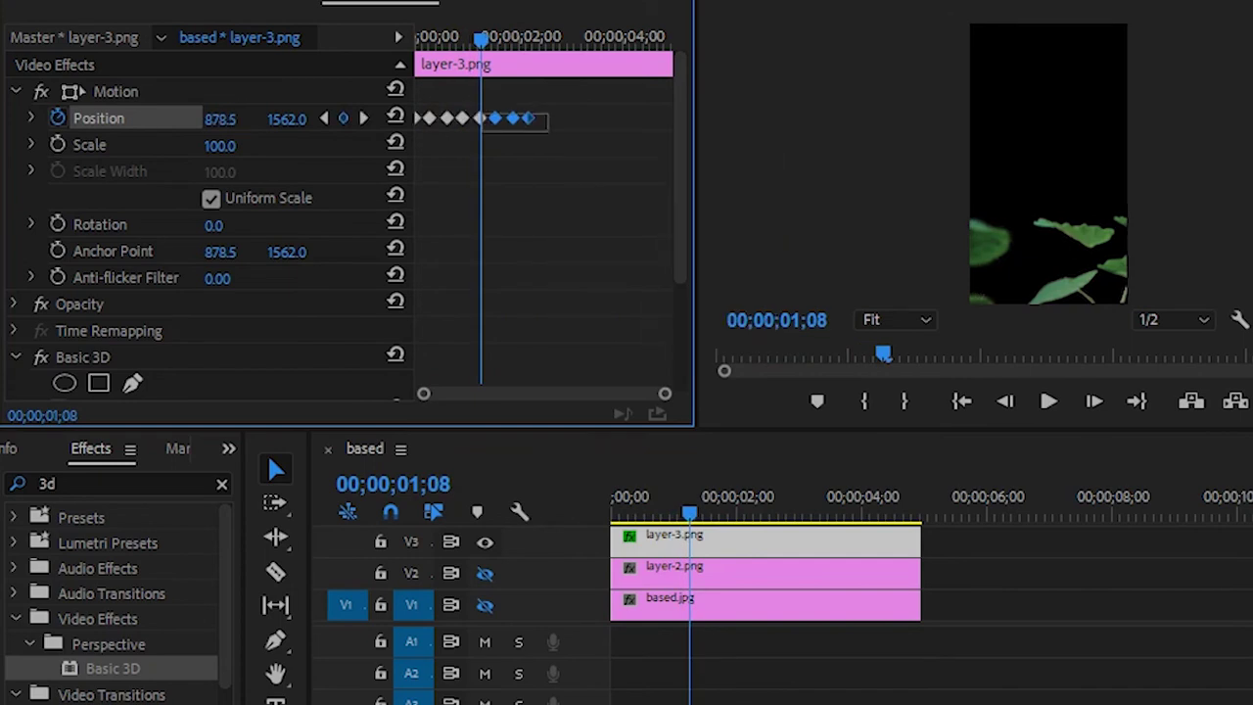
right_click(468, 114)
click(509, 195)
key(shift+Right)
key(shift+Right)
key(shift+Right)
key(Right)
key(Right)
key(Right)
key(Right)
key(Right)
key(Right)
key(Right)
key(Right)
key(Right)
key(Right)
key(Right)
right_click(580, 116)
click(607, 222)
Play the clip from the start to preview the back-and-forth X sway.
key(Home)
key(space)
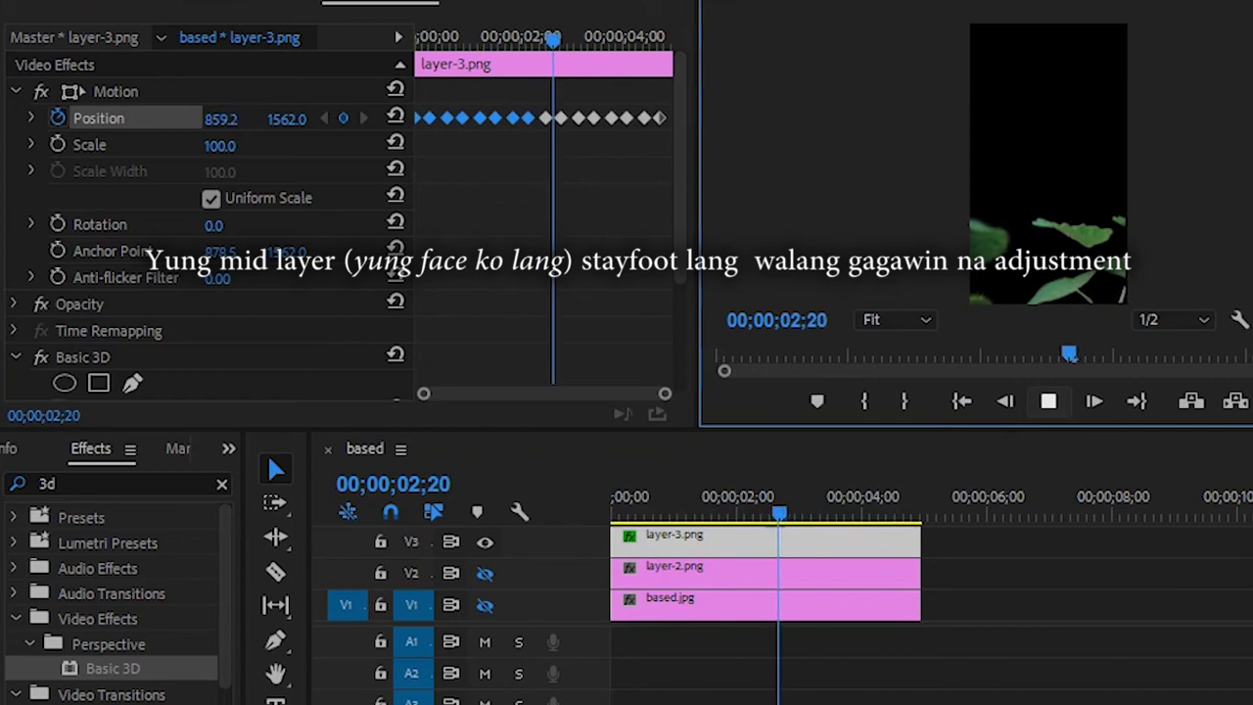
key(space)
key(Home)
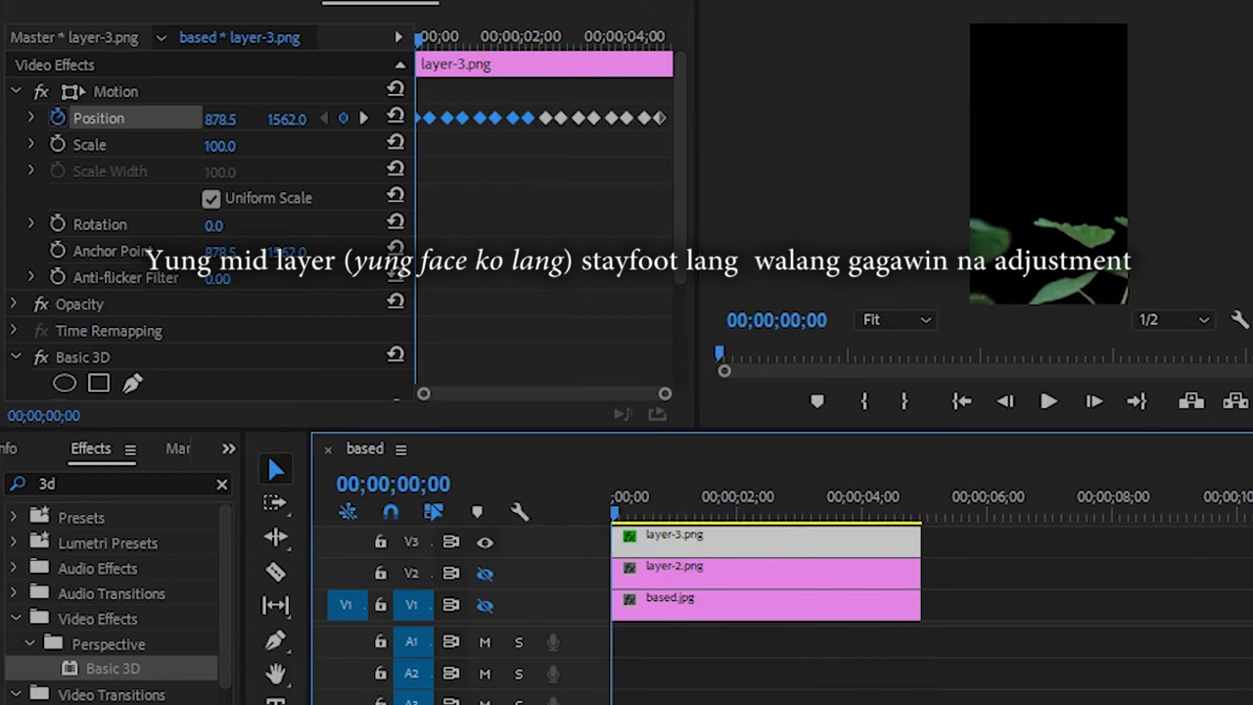
scroll(211, 225, down, 3)
Copy layer-3.png's Swivel keyframes and paste them after the originals.
right_click(427, 252)
key(Escape)
click(430, 36)
drag(431, 36, 449, 36)
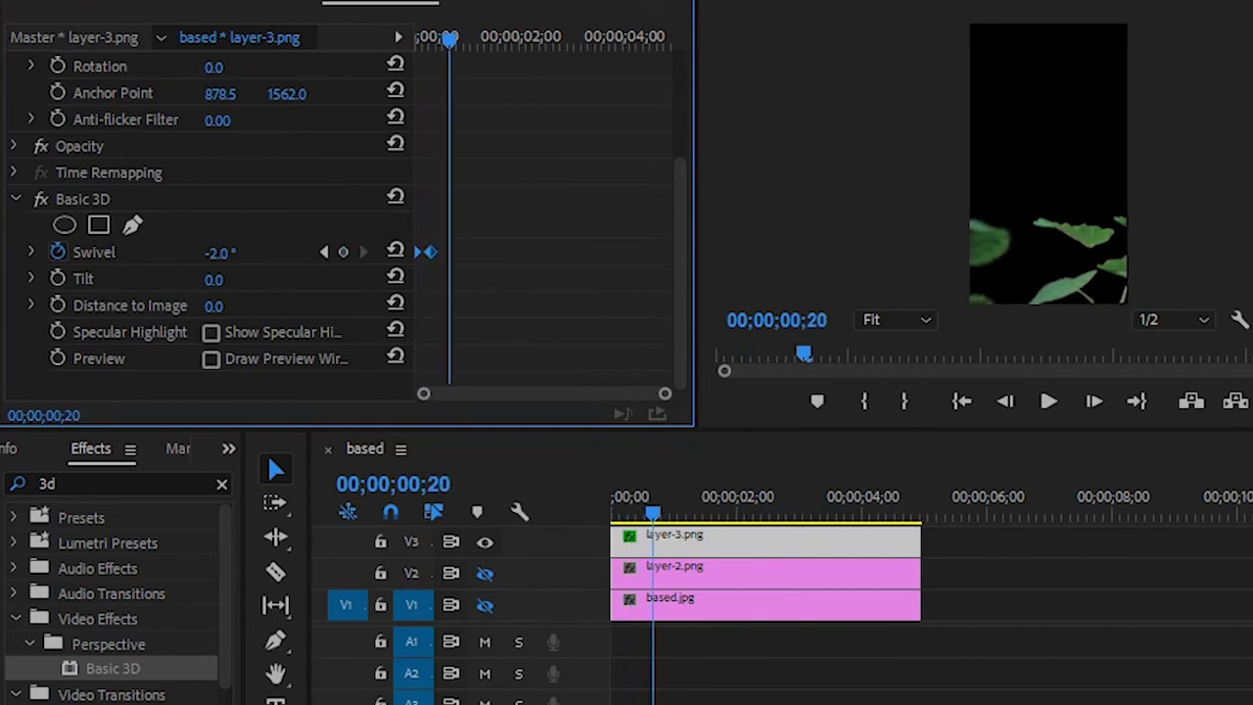
right_click(470, 253)
click(531, 366)
Paste more Swivel keyframe sets along the timeline out to the clip end.
right_click(468, 252)
key(Escape)
drag(449, 37, 484, 36)
right_click(546, 254)
click(597, 368)
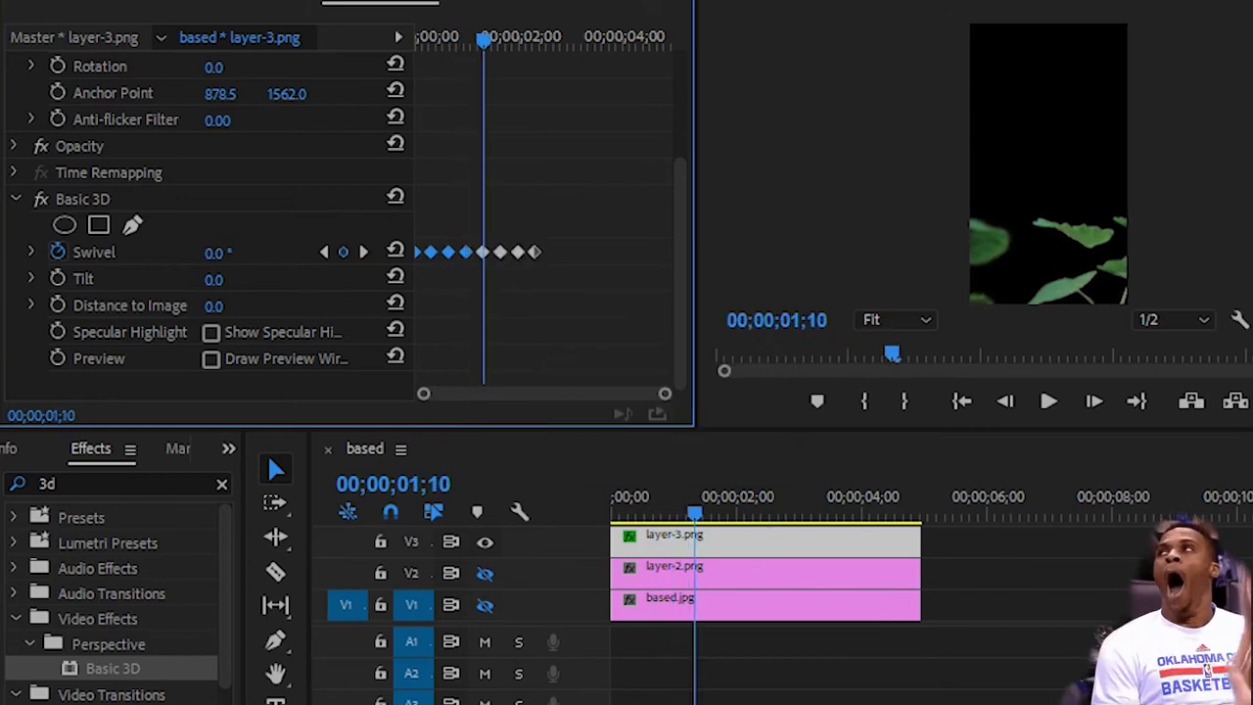
right_click(533, 251)
key(Escape)
drag(484, 36, 553, 36)
right_click(589, 253)
click(651, 363)
Play the layered sequence from the start to preview the parallax.
key(Home)
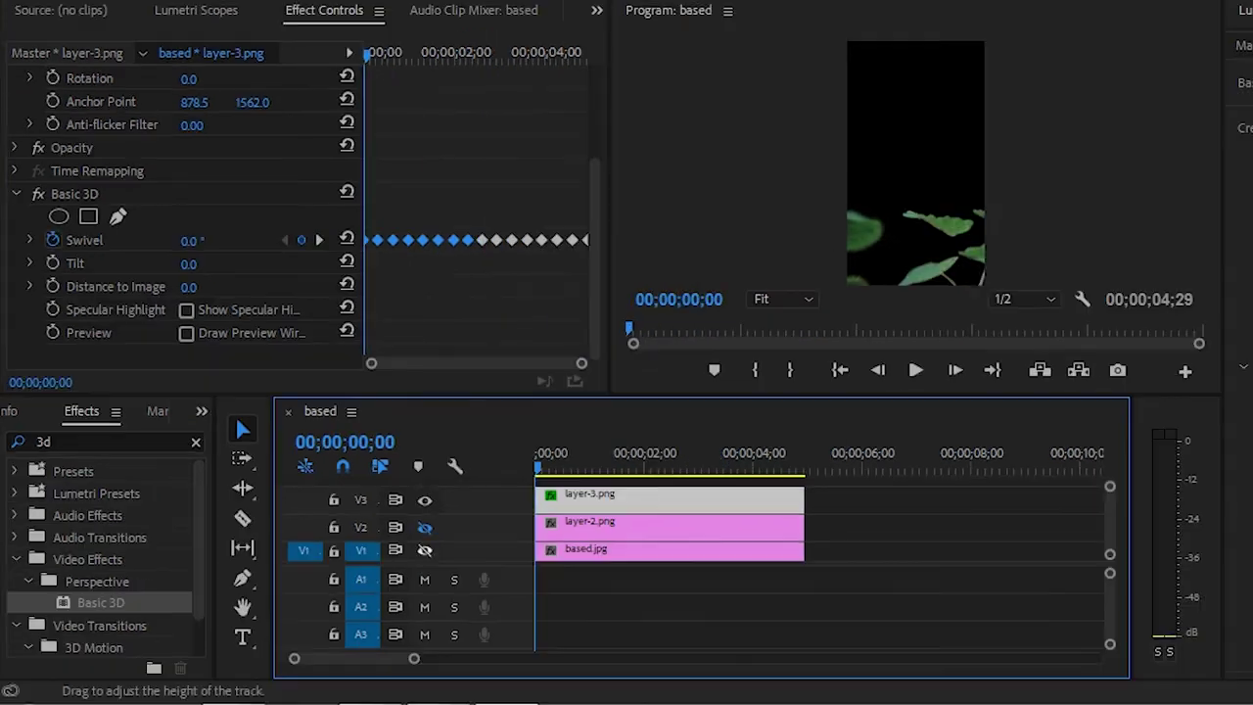
click(916, 370)
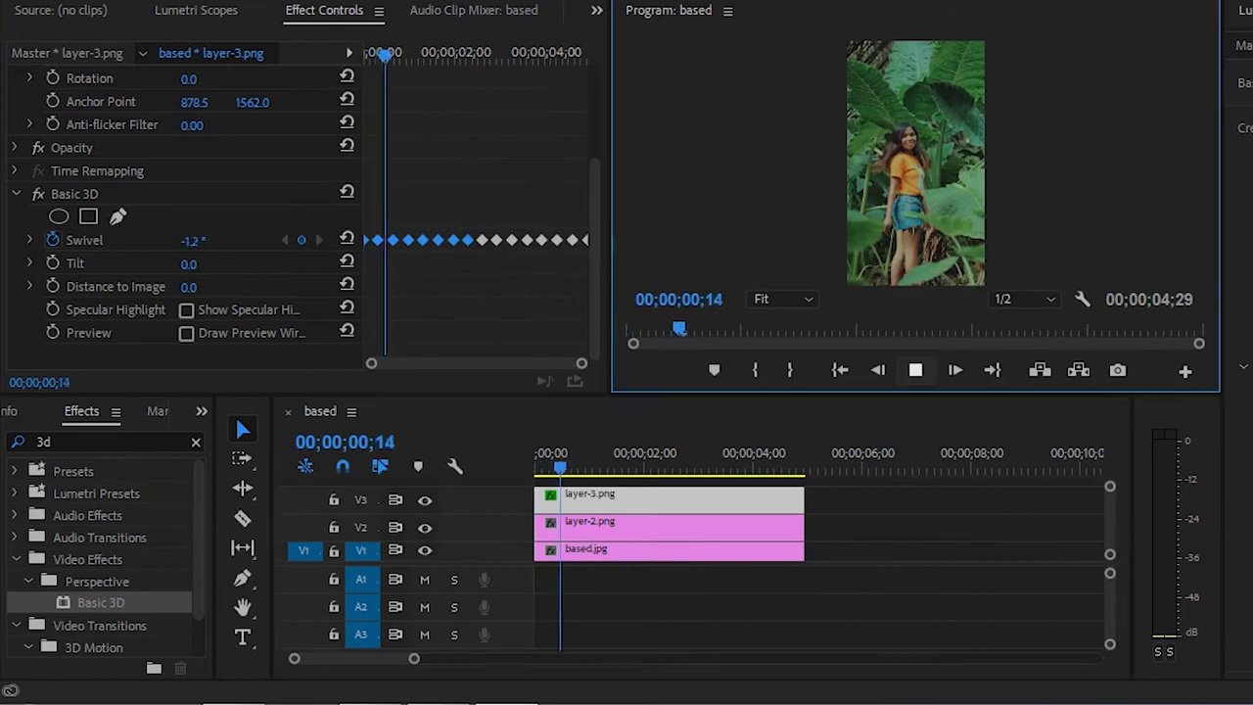
key(space)
key(Home)
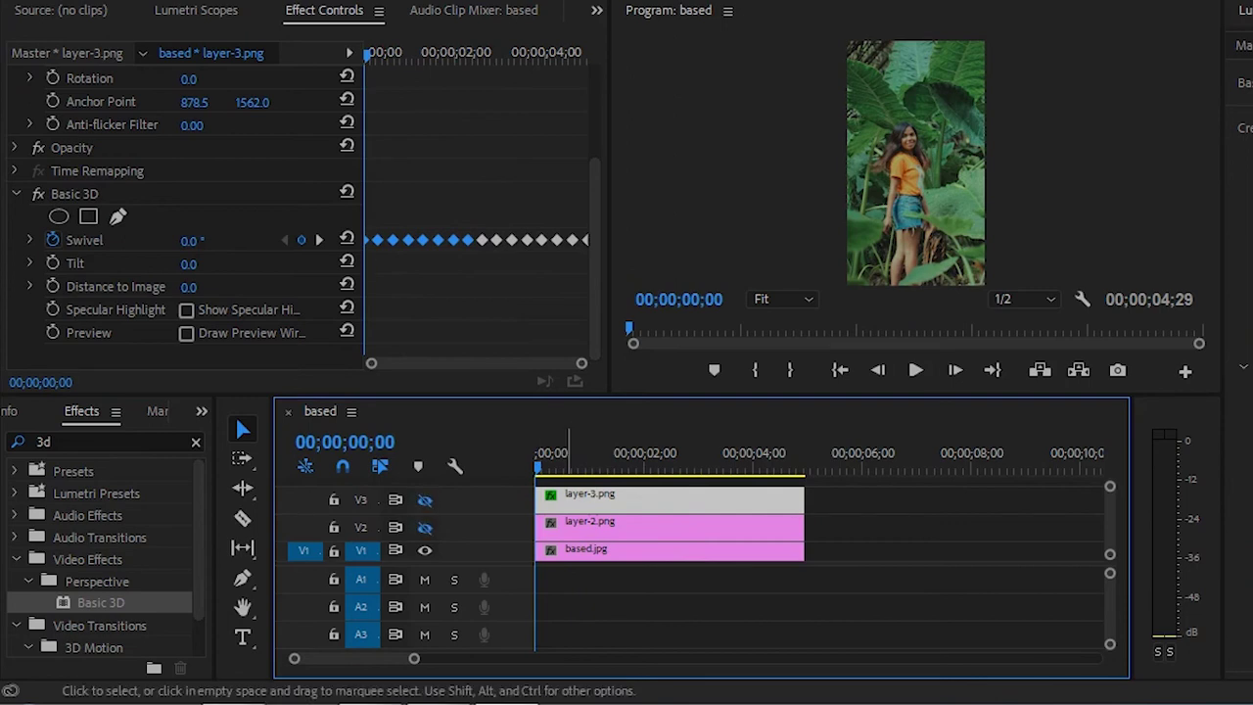
Apply the Basic 3D effect to the based.jpg background clip.
click(585, 549)
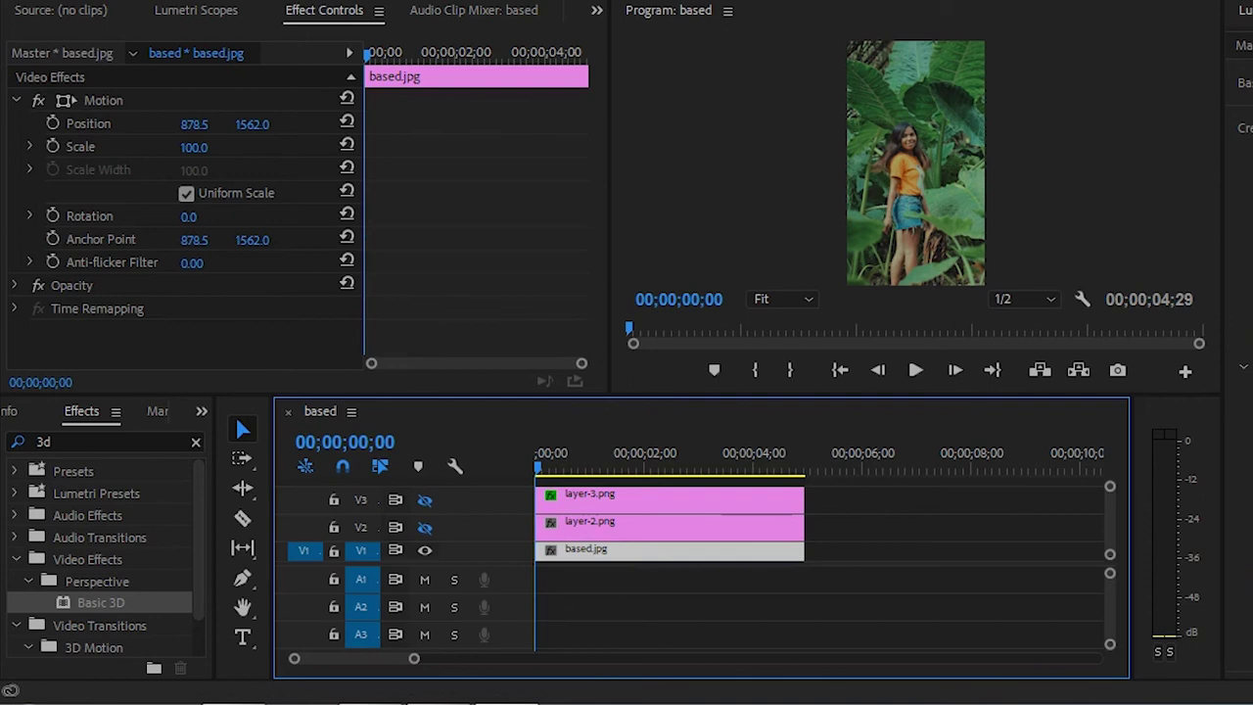
drag(100, 602, 585, 549)
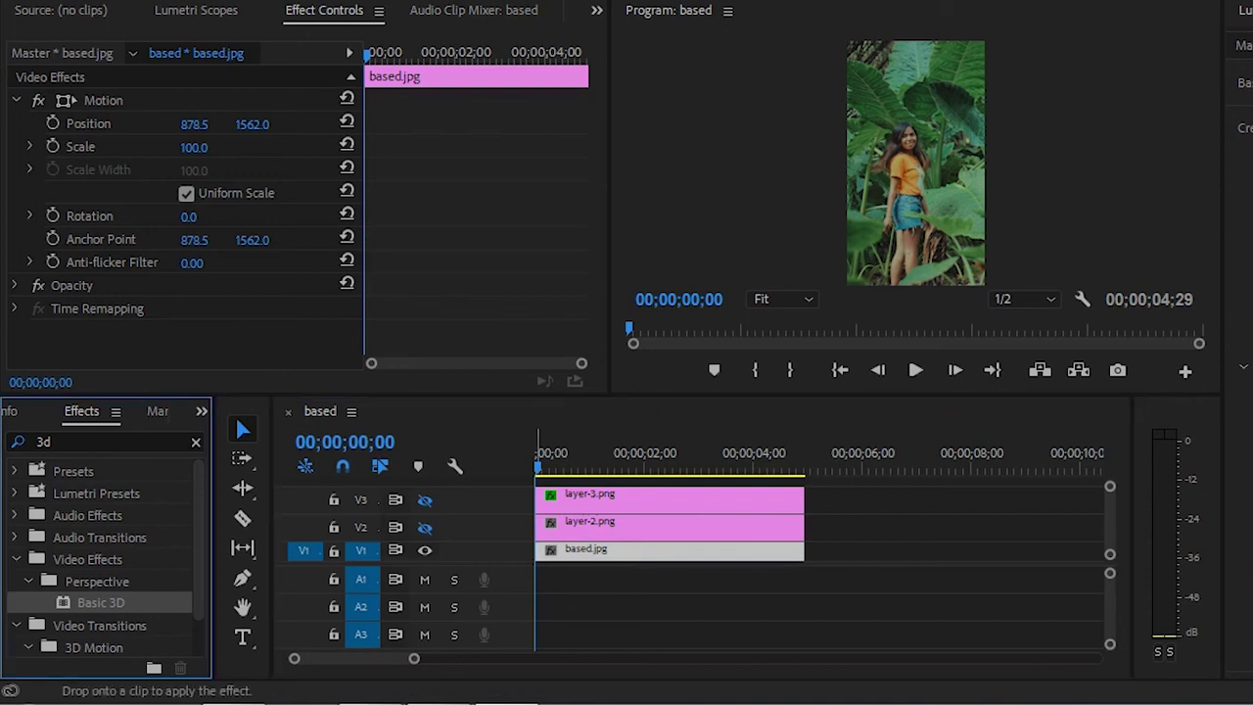
click(568, 554)
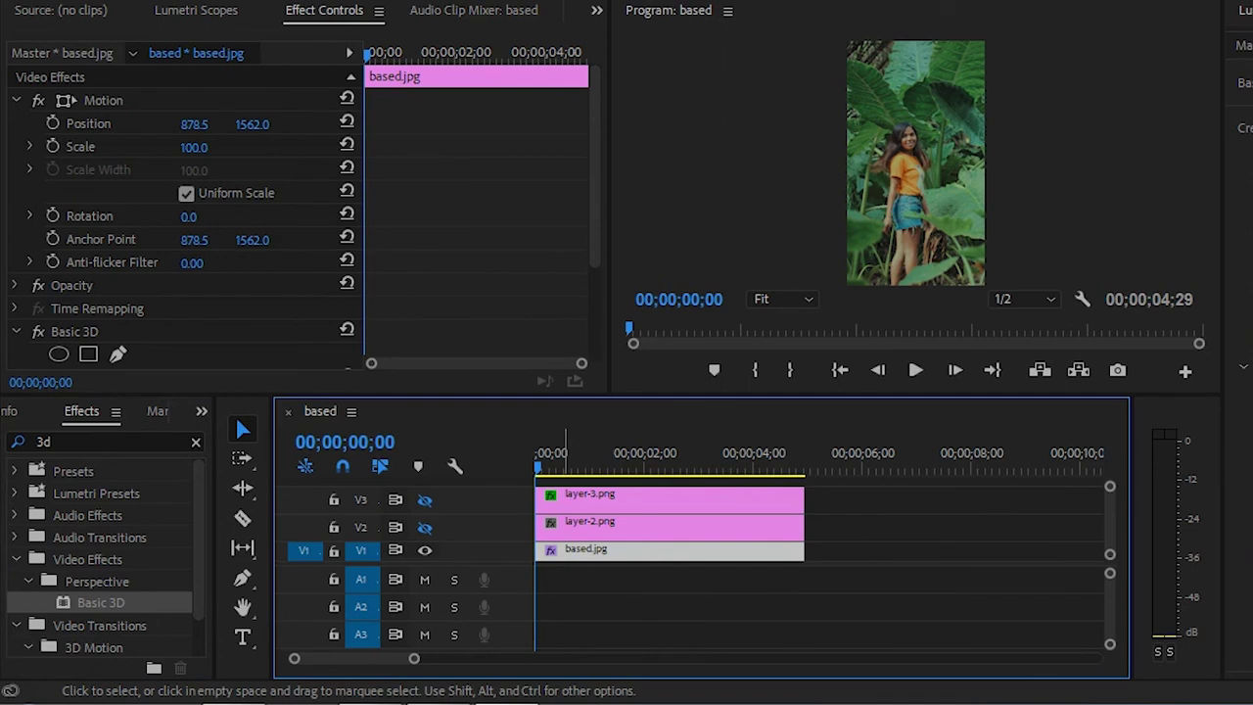
click(195, 124)
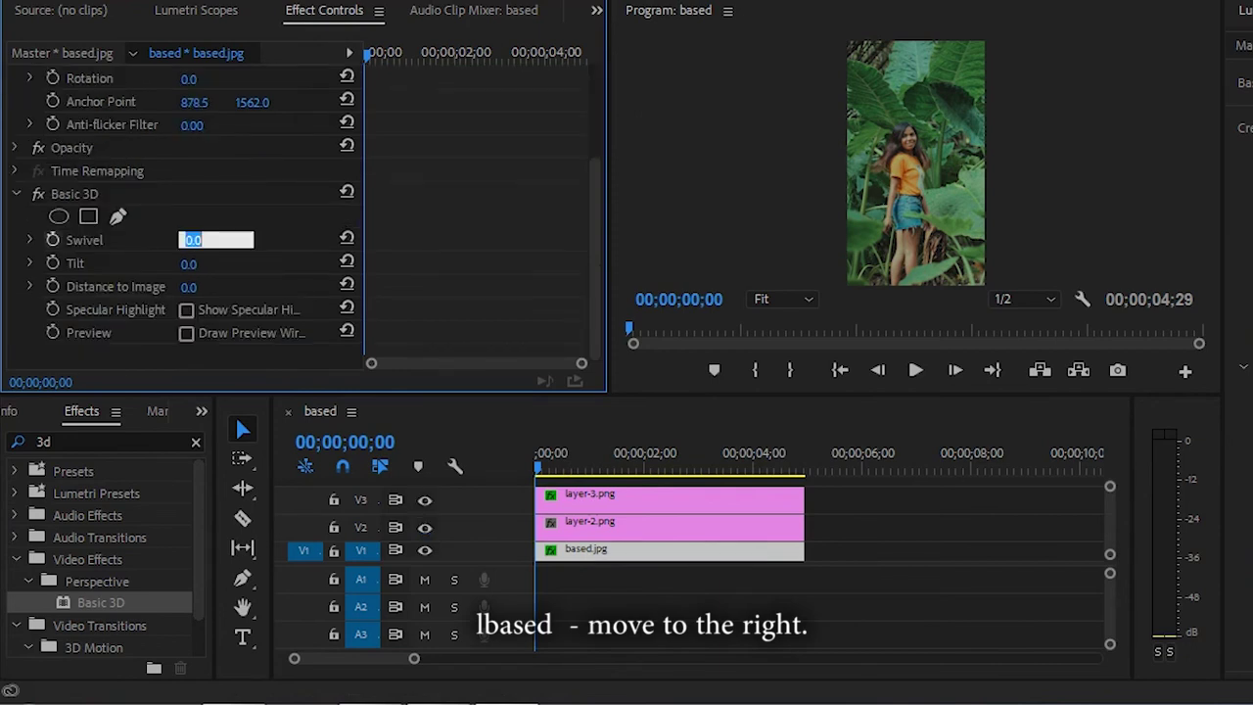
Start keyframing based.jpg's Swivel and paste Swivel keyframes at the playhead.
click(53, 239)
key(Right)
key(Right)
key(Right)
key(Right)
key(Right)
key(Right)
key(Right)
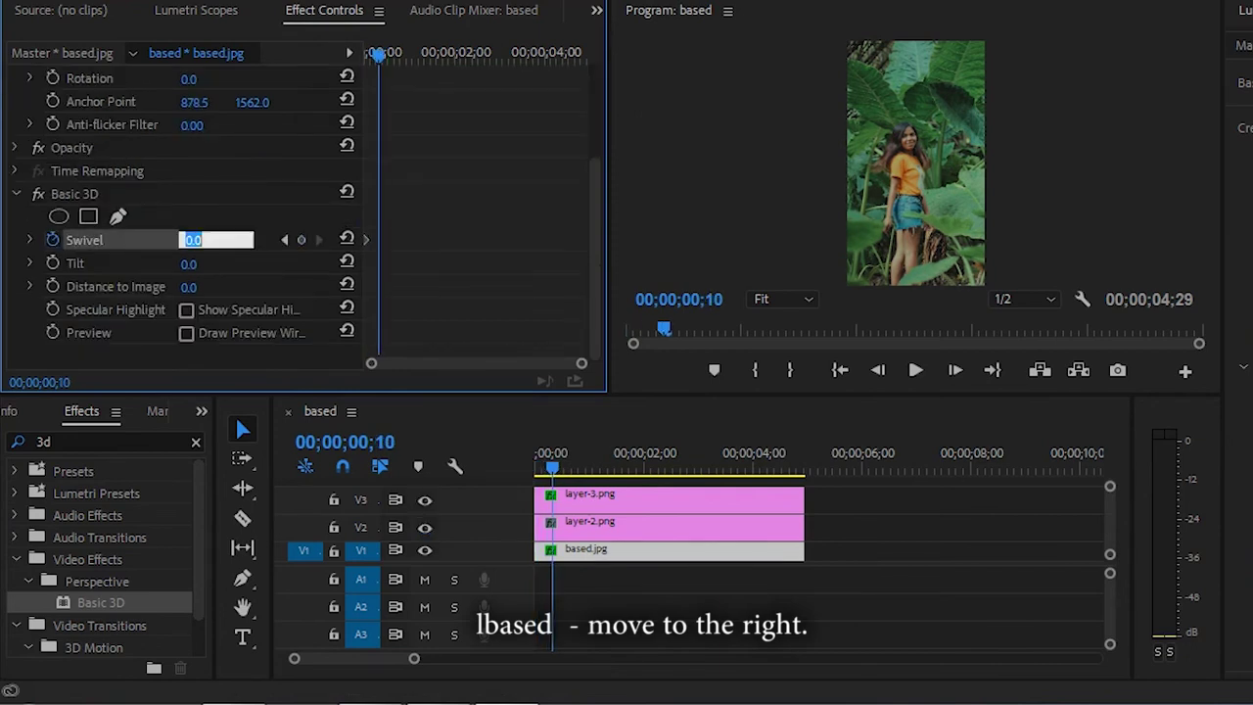
right_click(377, 239)
key(Escape)
key(Right)
key(Right)
key(Right)
key(Right)
key(Right)
key(Right)
right_click(423, 245)
click(476, 344)
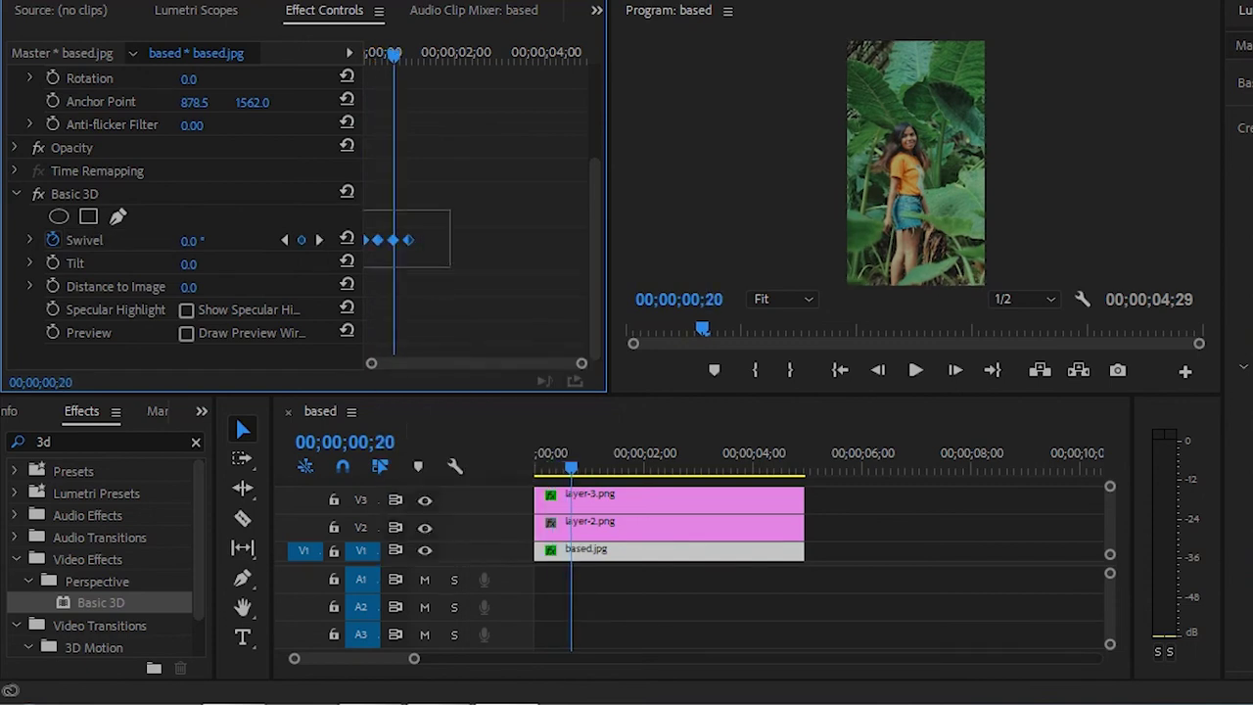
Paste further Swivel keyframes along the rest of the clip.
key(shift+Right)
key(shift+Right)
key(shift+Right)
right_click(499, 243)
click(545, 339)
right_click(421, 241)
click(447, 313)
key(shift+Right)
key(shift+Right)
key(shift+Right)
key(shift+Right)
key(shift+Right)
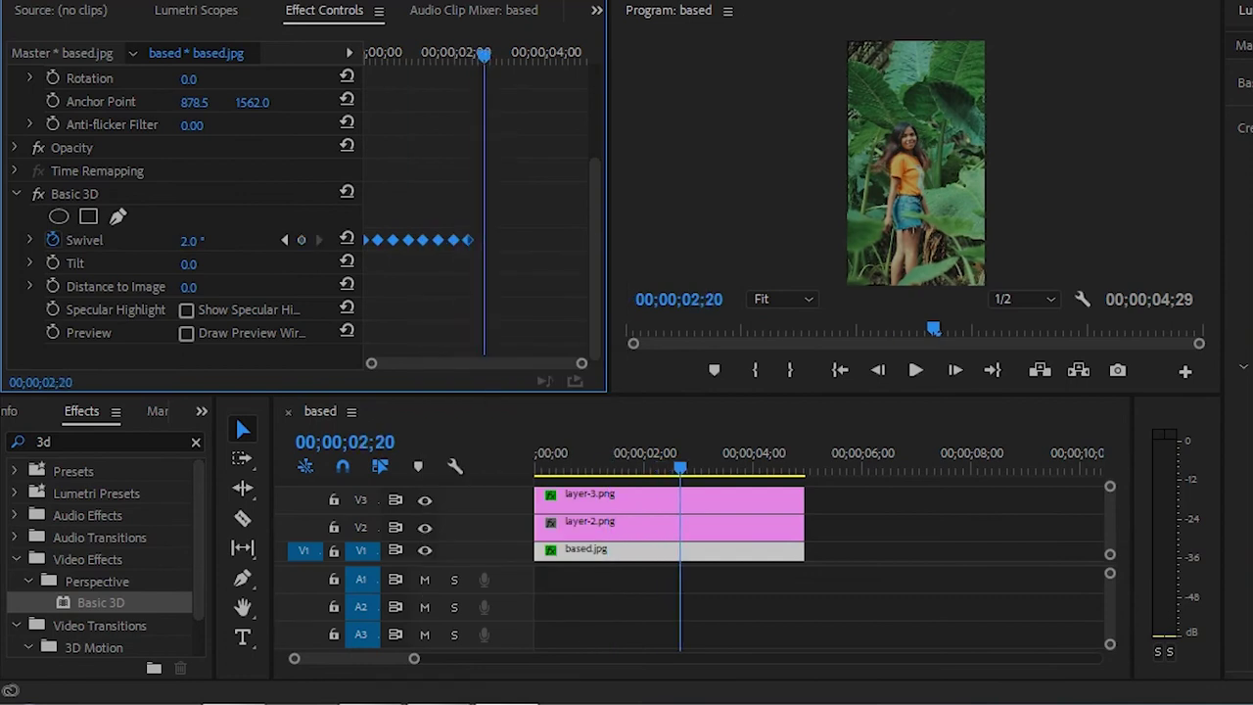
right_click(489, 239)
click(572, 336)
Play the clip from the start to preview the photo's 0–2° sway.
key(Home)
key(space)
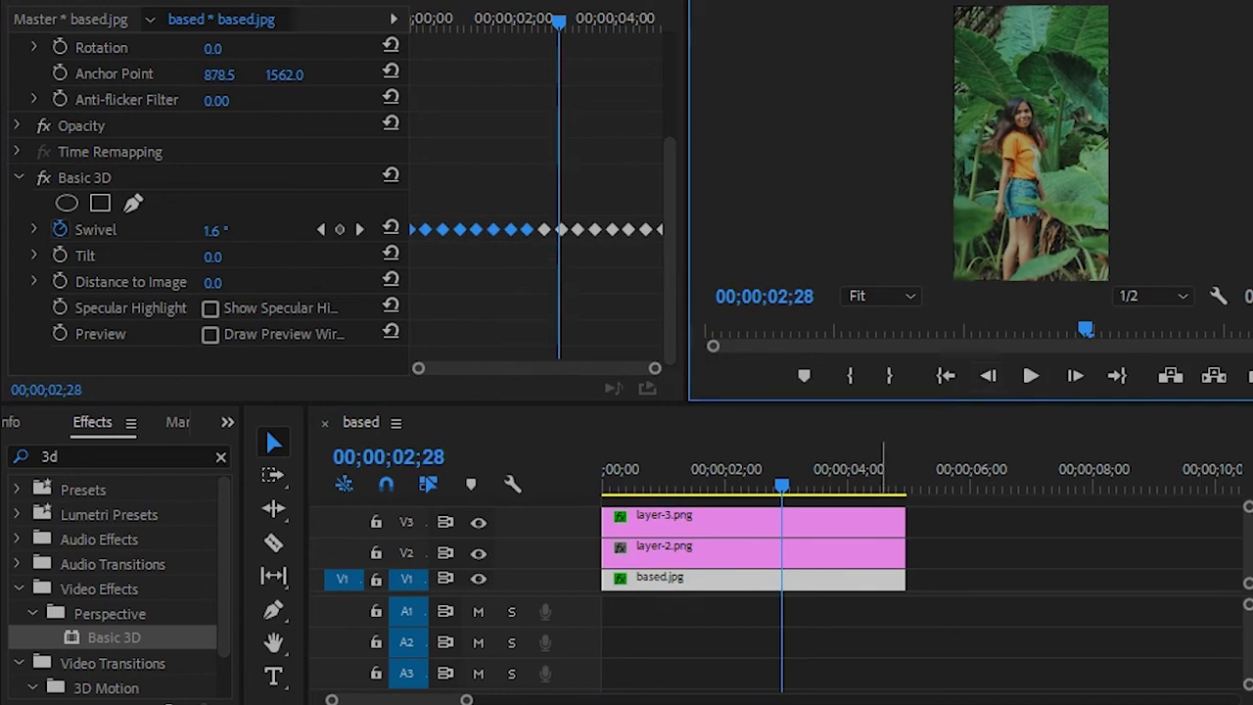
key(Home)
key(space)
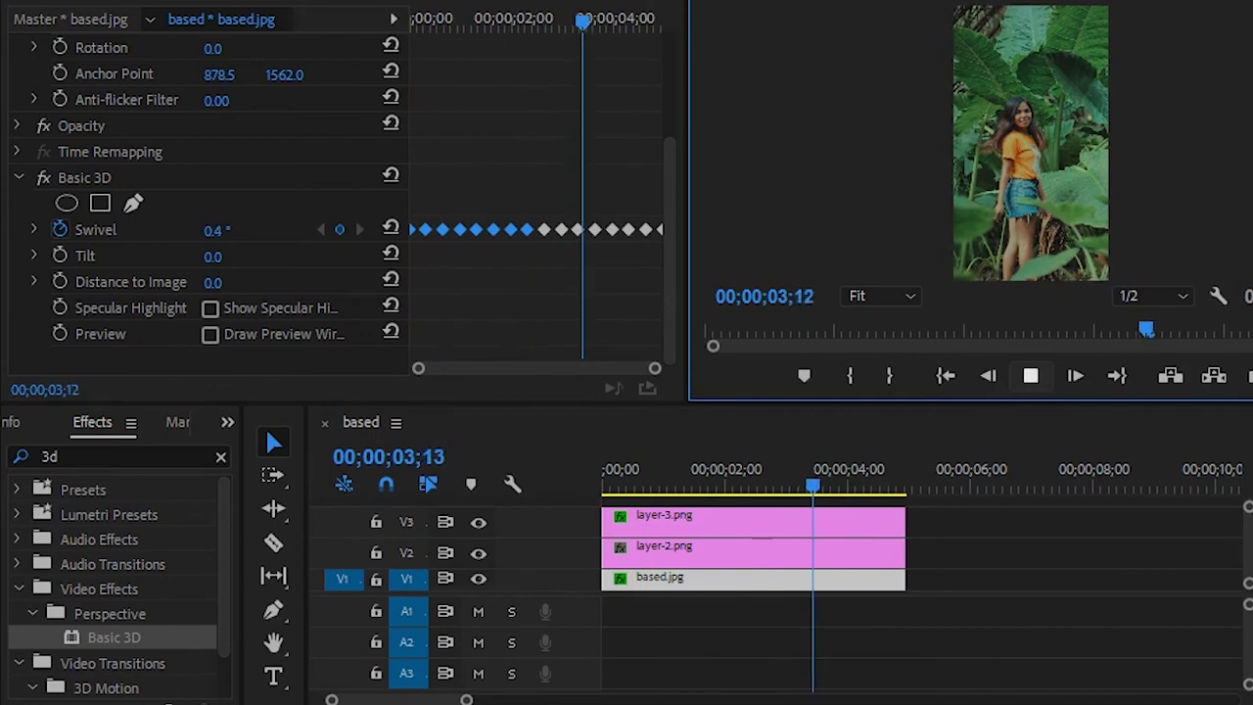
key(space)
key(Home)
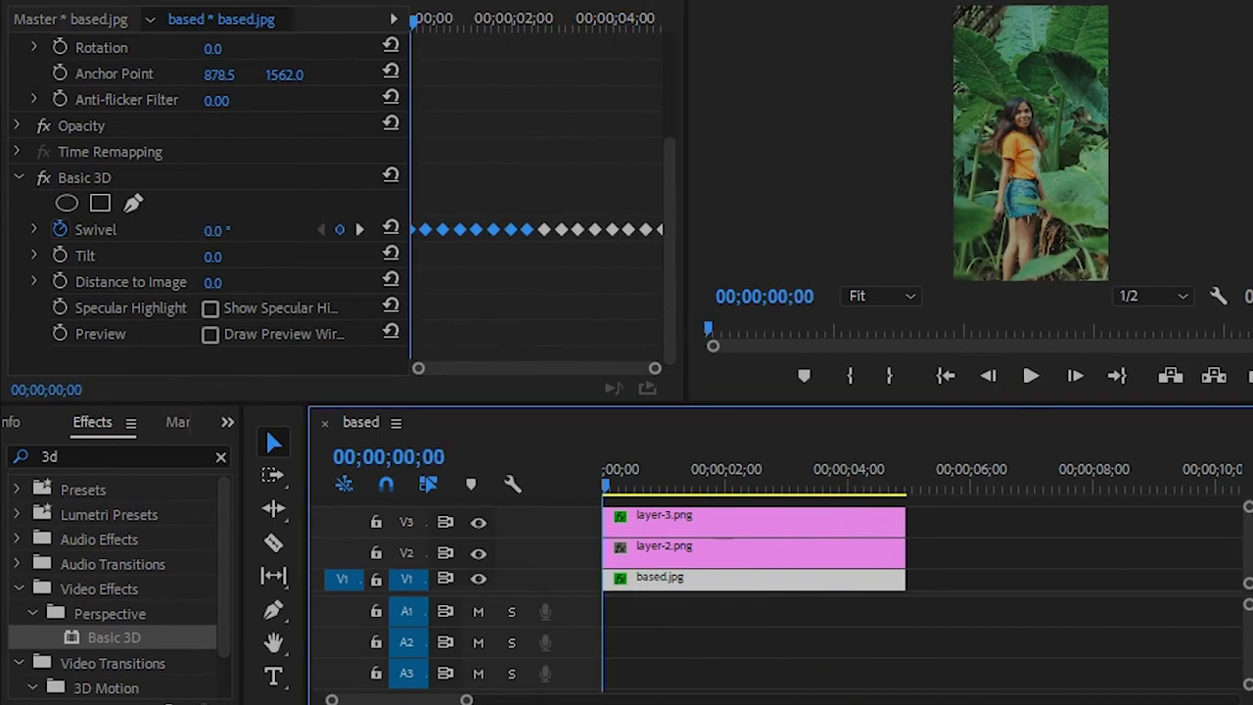
scroll(206, 195, up, 3)
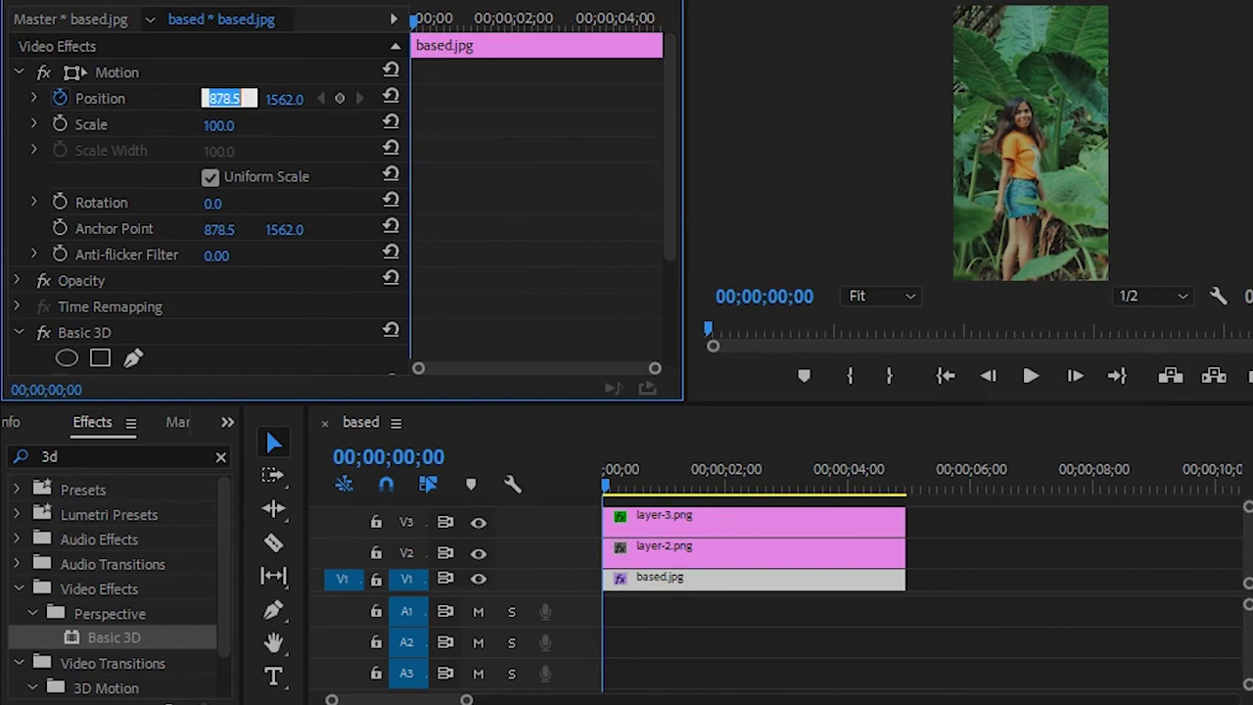
Keyframe based.jpg's Position X at 878.5 and 885.0, then copy the keyframes.
key(Return)
key(Right)
key(Right)
key(Right)
key(Right)
key(Right)
key(Right)
key(Right)
Paste the Position keyframes at later playhead positions up to about 02:00.
key(Right)
key(Right)
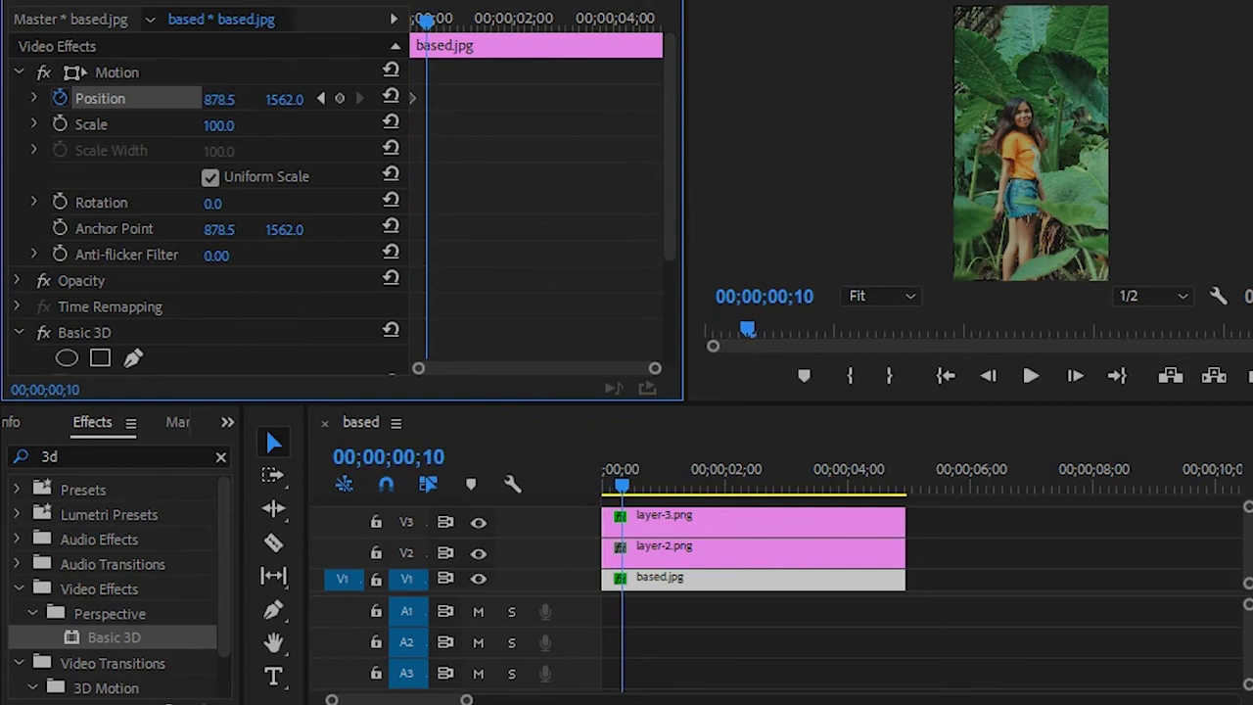
text(5)
key(Return)
right_click(424, 98)
click(467, 174)
key(Right)
key(Right)
key(Right)
key(Right)
key(Right)
key(Right)
key(Right)
key(Right)
right_click(463, 122)
click(524, 230)
right_click(448, 91)
key(Escape)
key(Right)
key(Right)
key(Right)
key(Right)
key(Right)
key(Right)
key(Right)
key(Right)
key(Right)
key(Right)
key(Right)
key(Right)
key(Right)
key(Right)
key(Right)
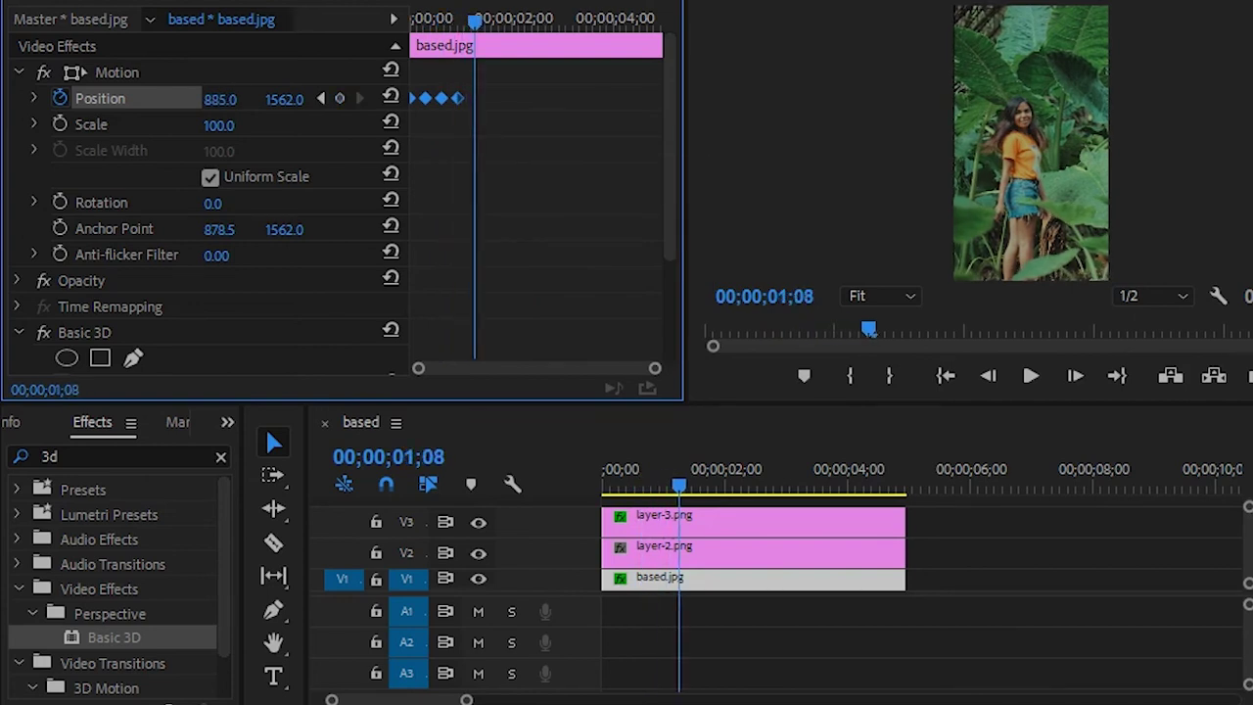
right_click(538, 95)
click(566, 202)
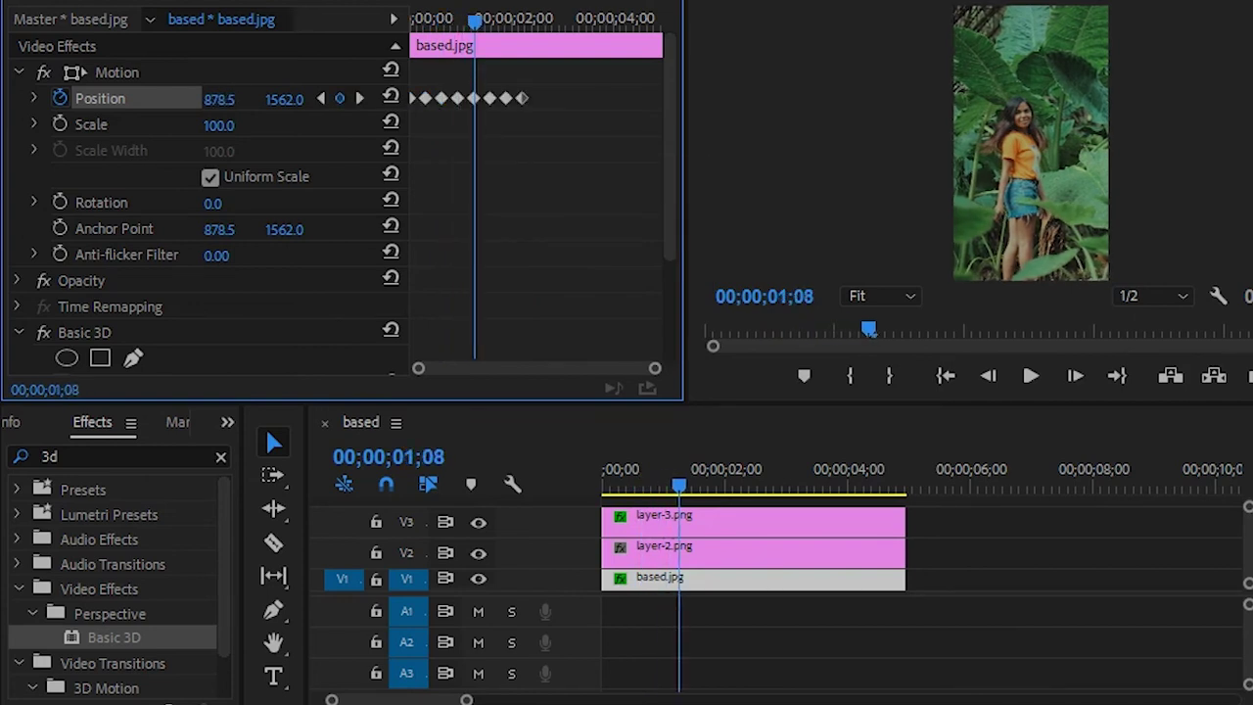
right_click(525, 94)
key(Escape)
Paste the last run of based.jpg's Position keyframes to the clip end.
key(shift+Right)
key(shift+Right)
key(shift+Right)
key(Right)
key(Right)
key(Right)
key(Right)
key(Right)
key(Right)
key(Right)
key(Right)
key(Right)
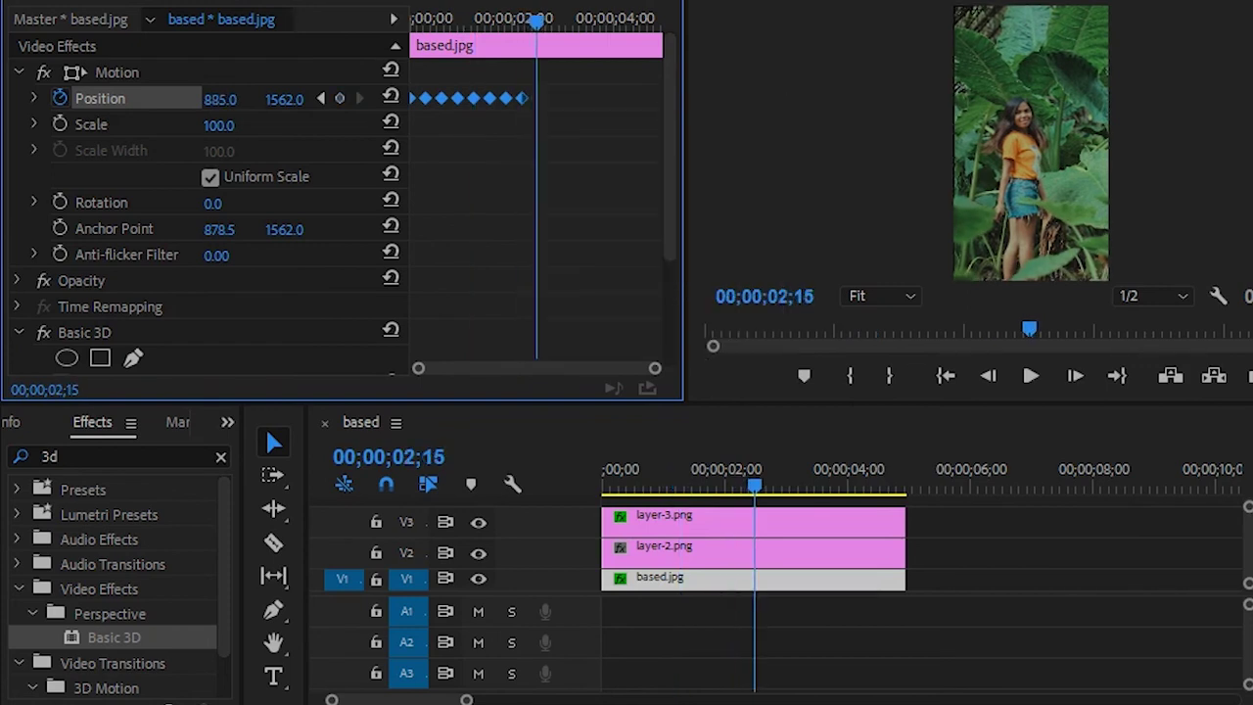
right_click(566, 95)
click(597, 203)
Replay the sequence from the start several times to check the position motion.
key(Home)
key(space)
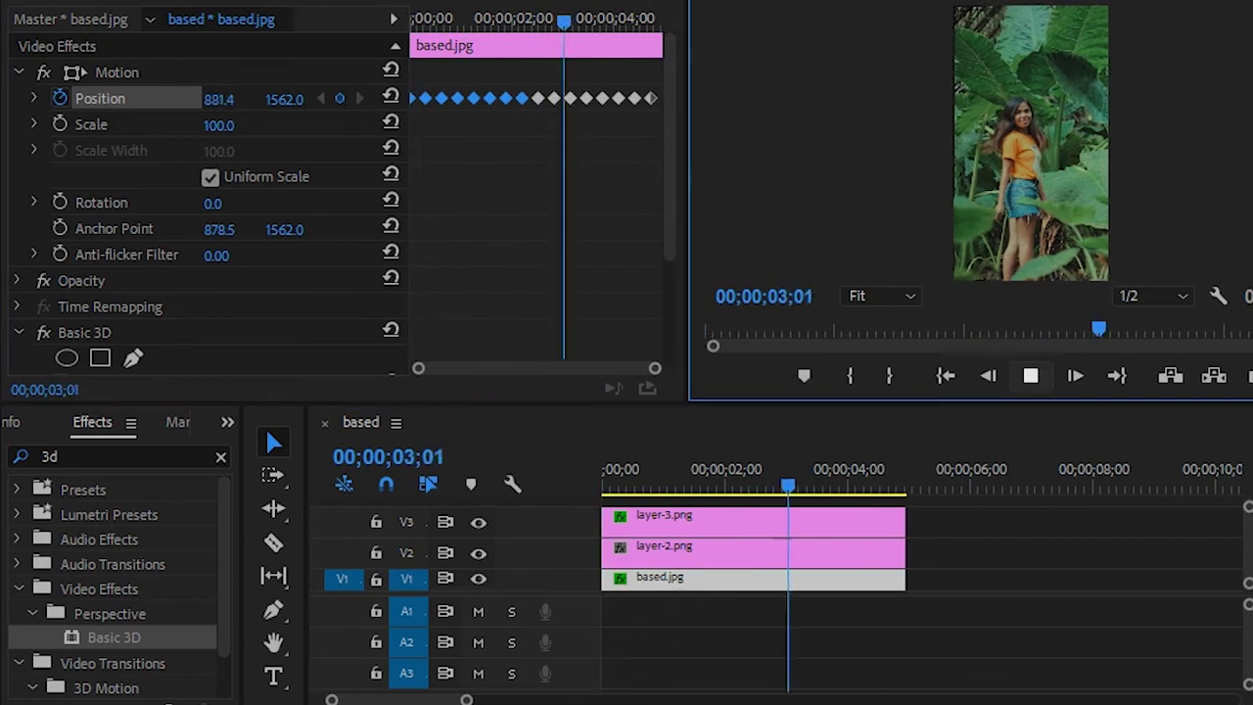
key(Home)
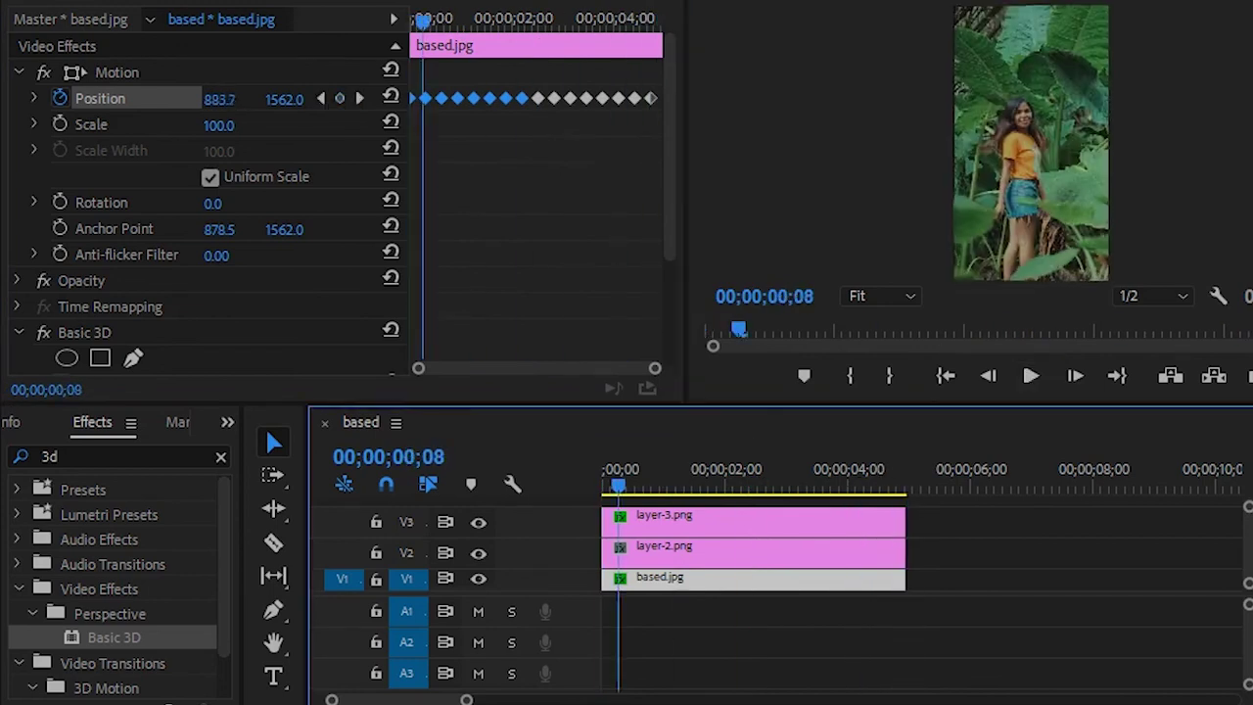
key(space)
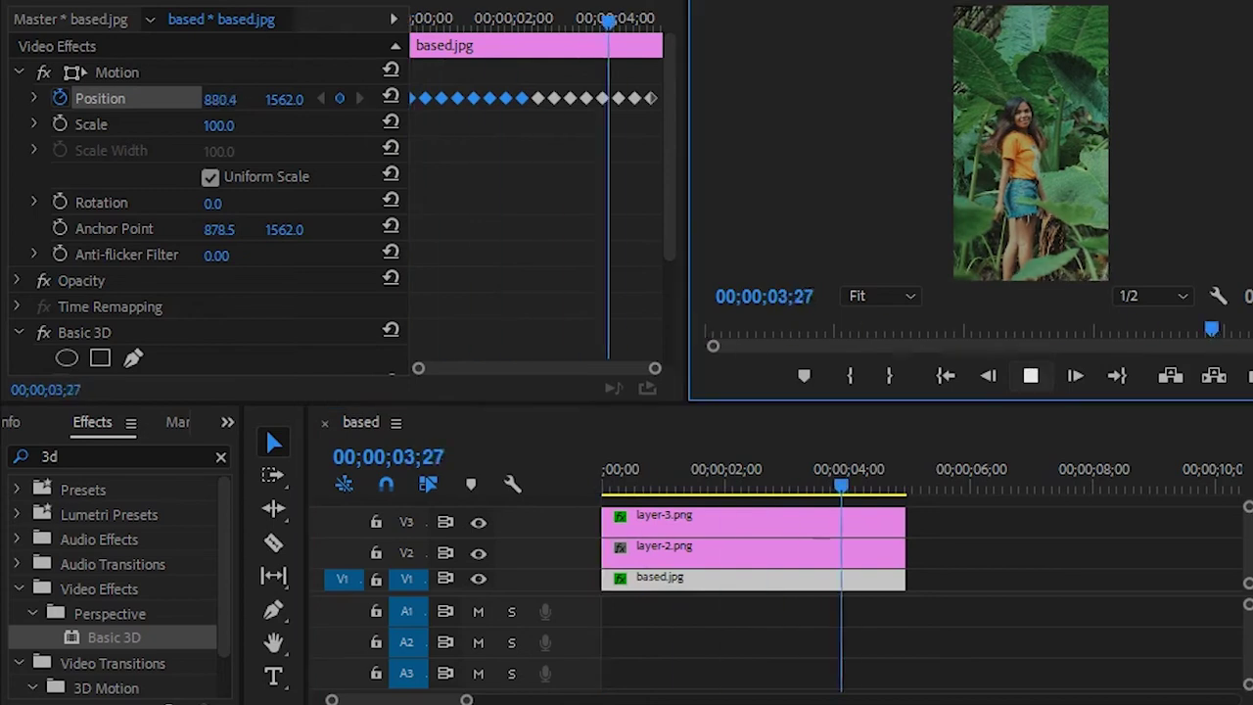
key(space)
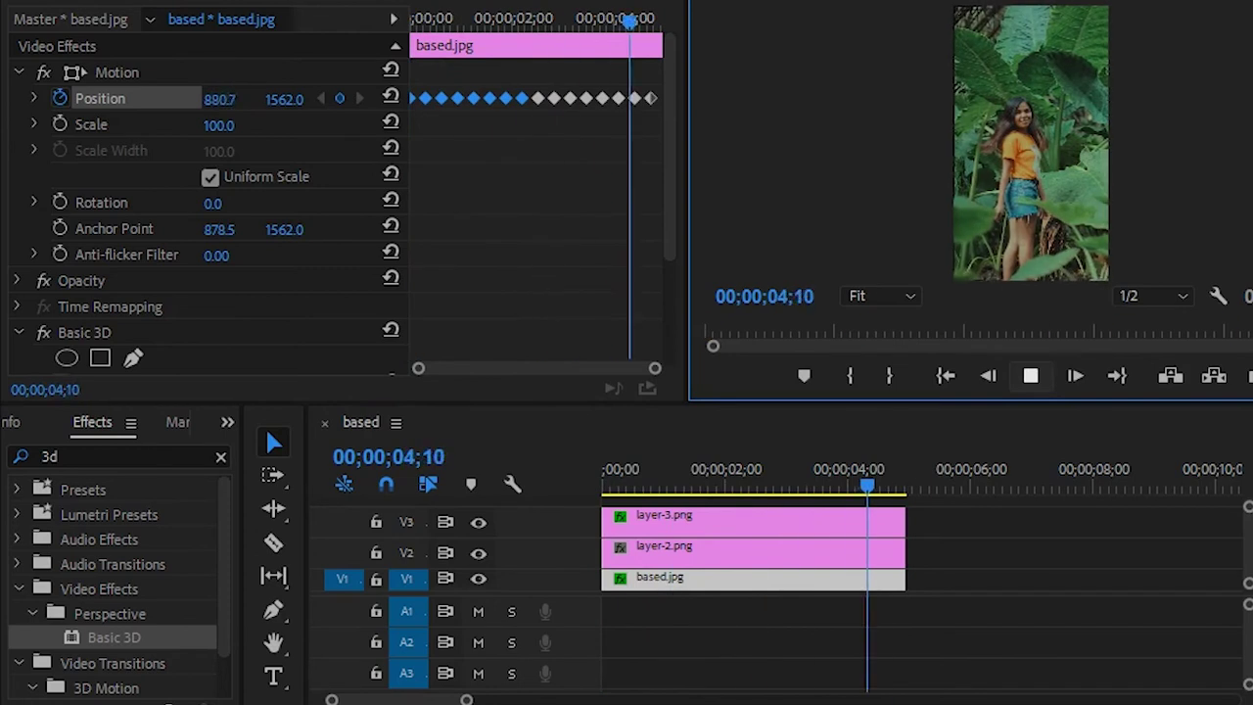
key(space)
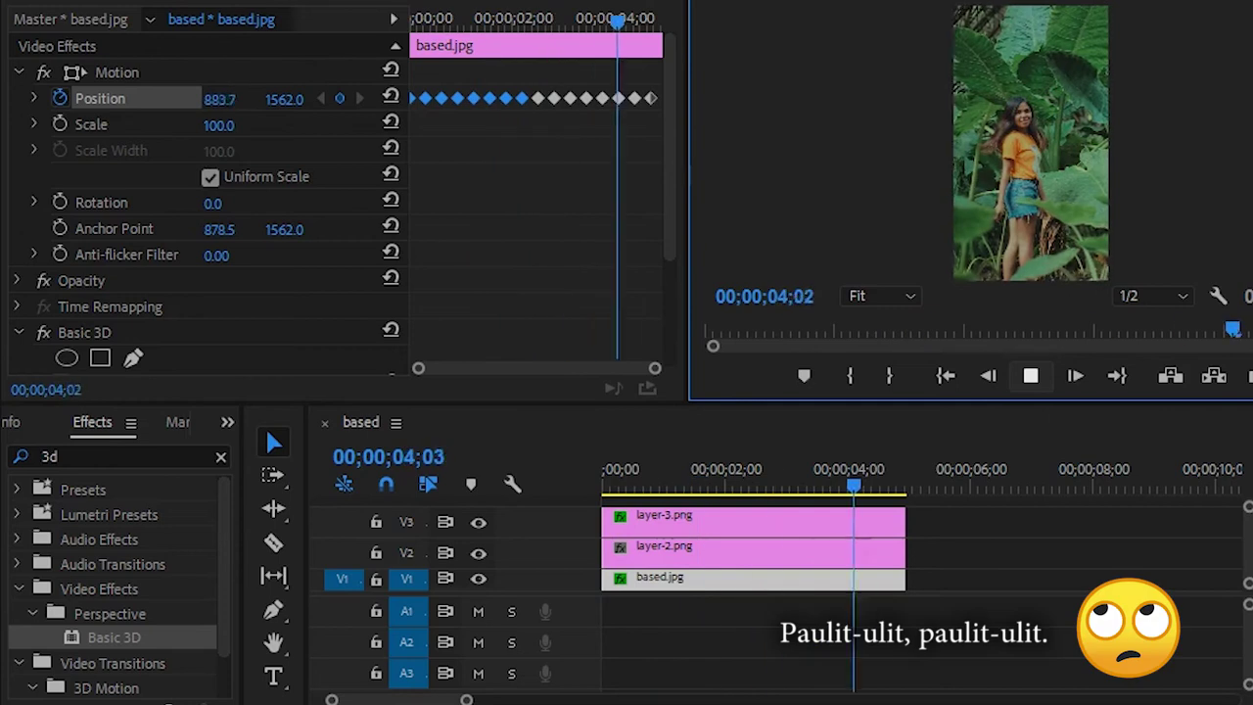
key(space)
key(space)
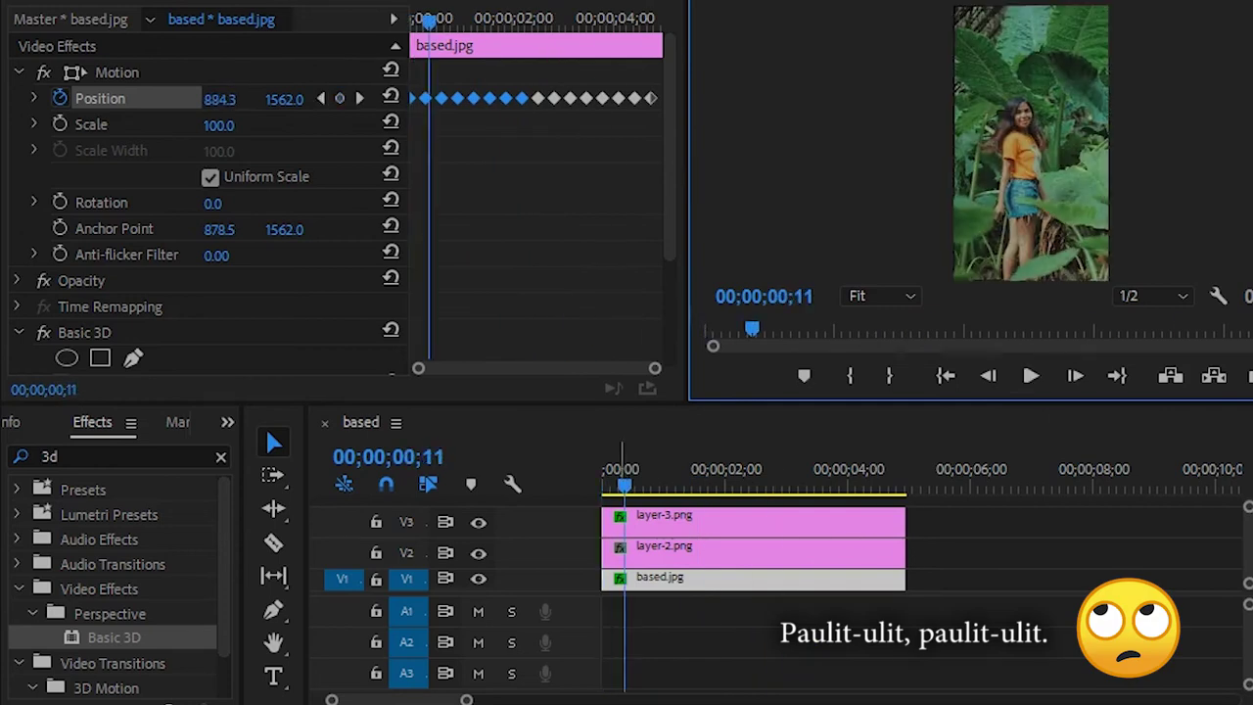
key(Home)
click(753, 518)
Set Scale to 105 on layer-3.png, layer-2.png and based.jpg.
click(218, 124)
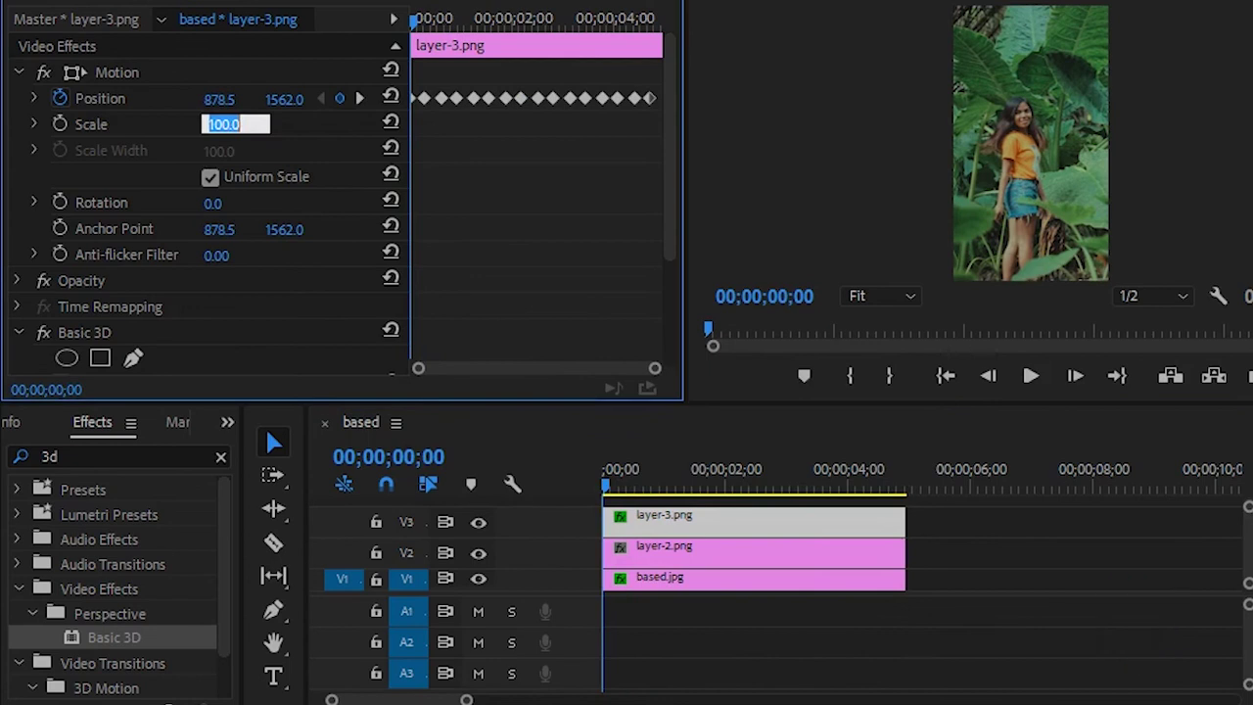
text(105)
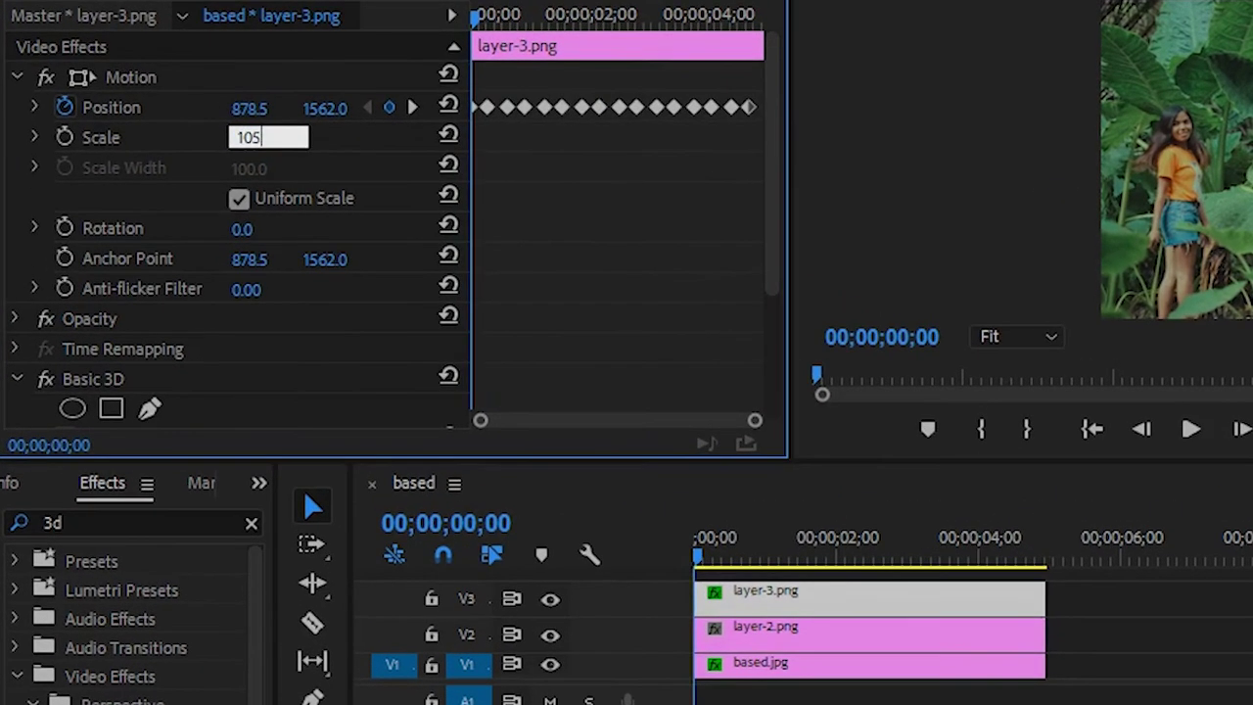
key(Return)
click(832, 634)
click(255, 137)
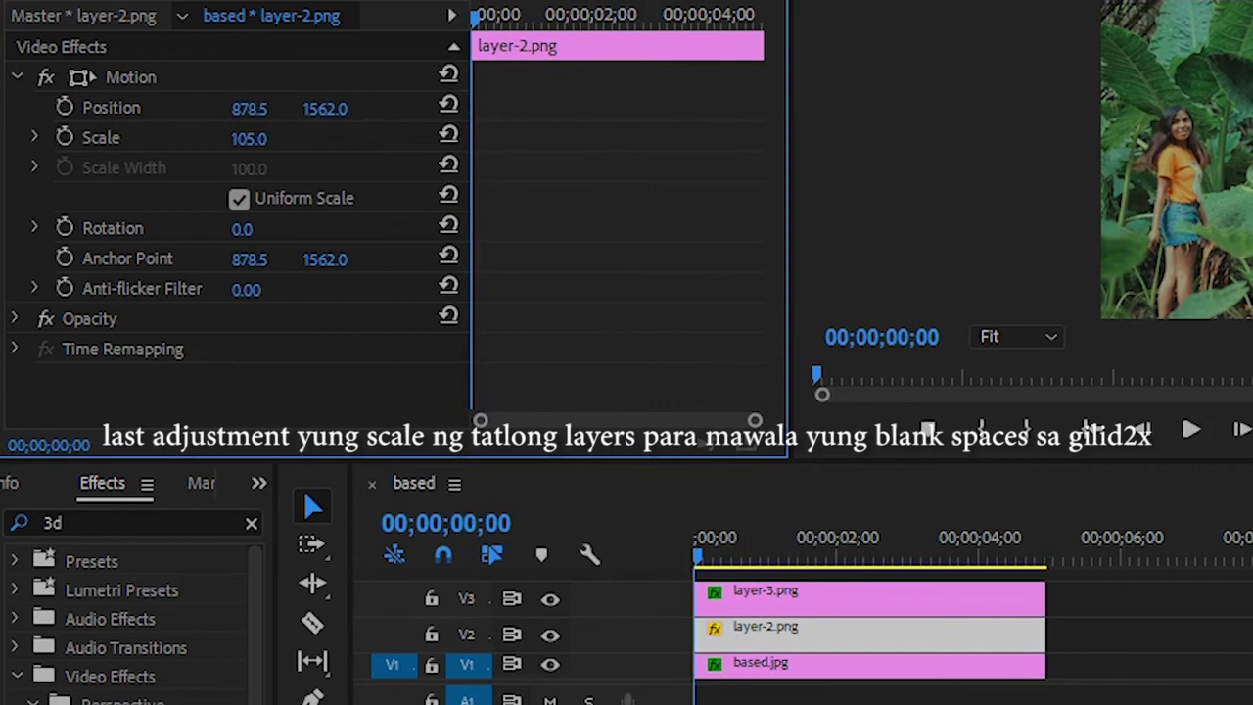
click(832, 662)
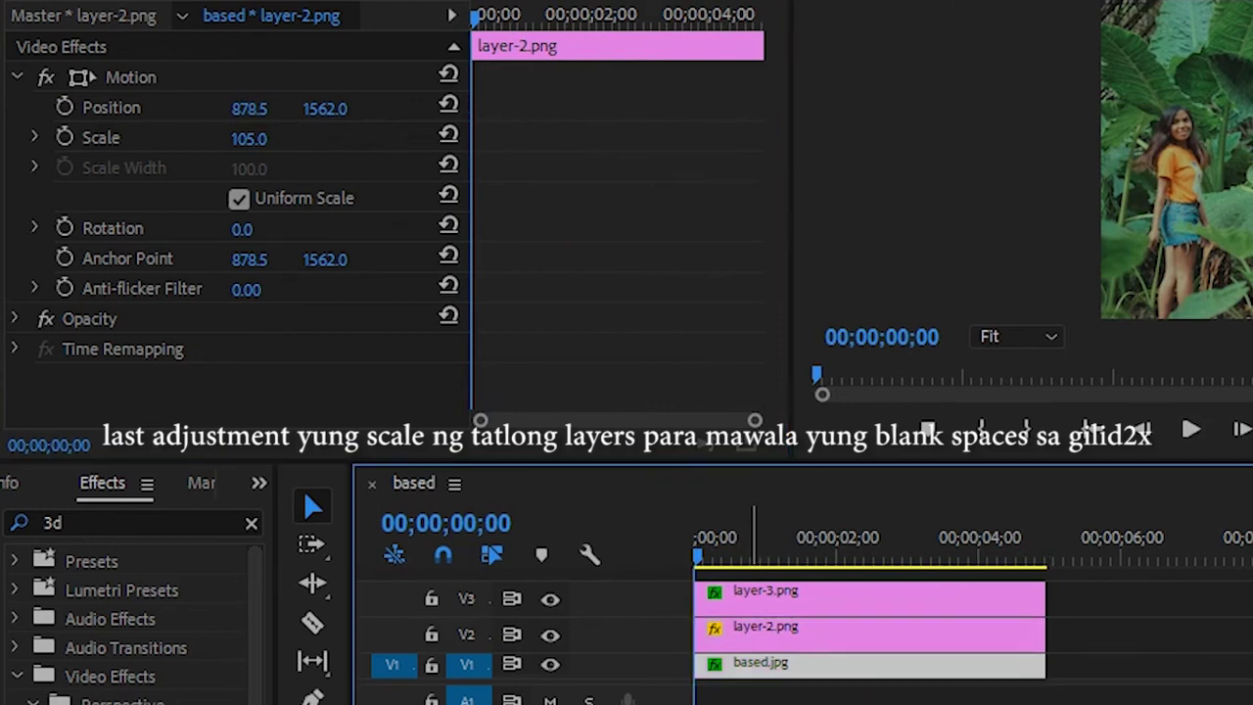
click(254, 138)
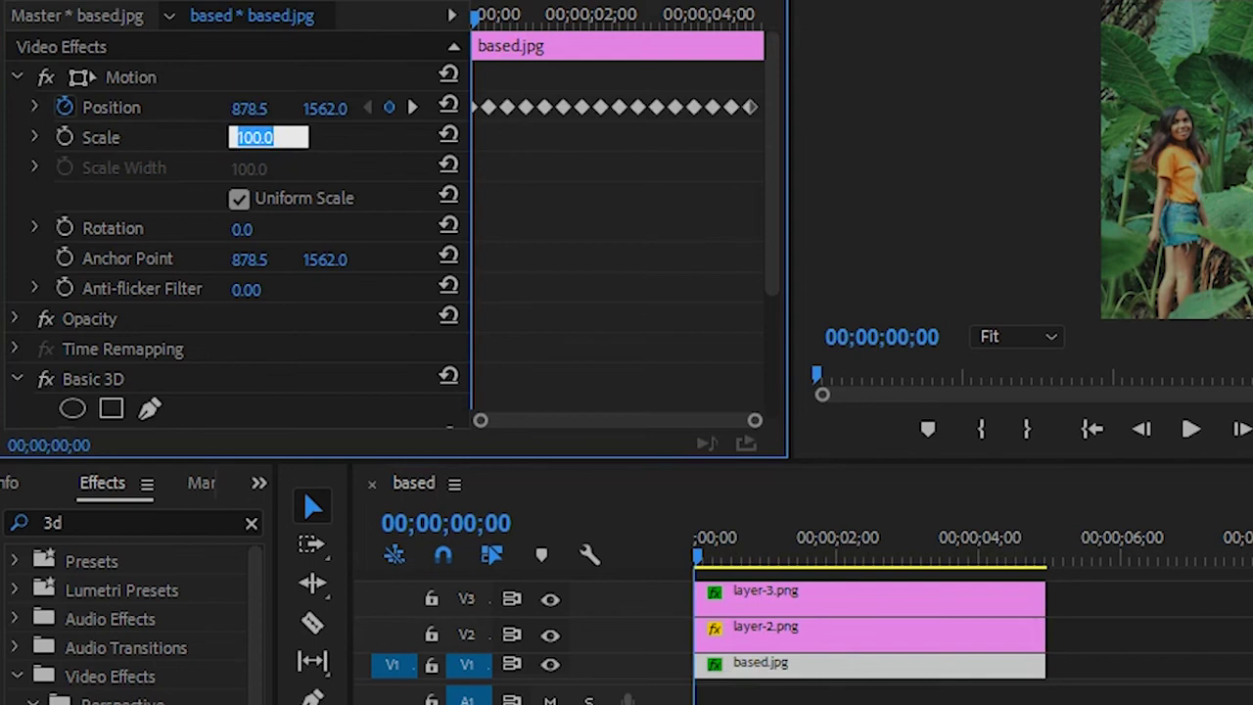
text(05)
key(Return)
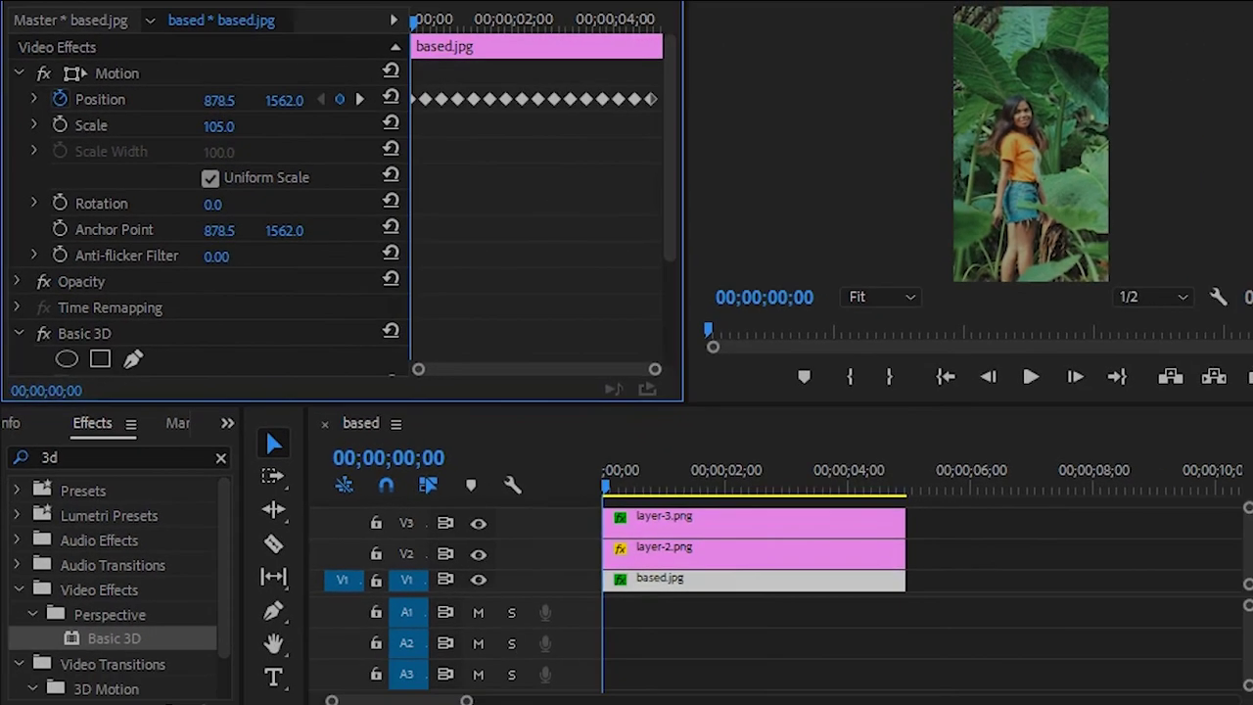
click(1030, 376)
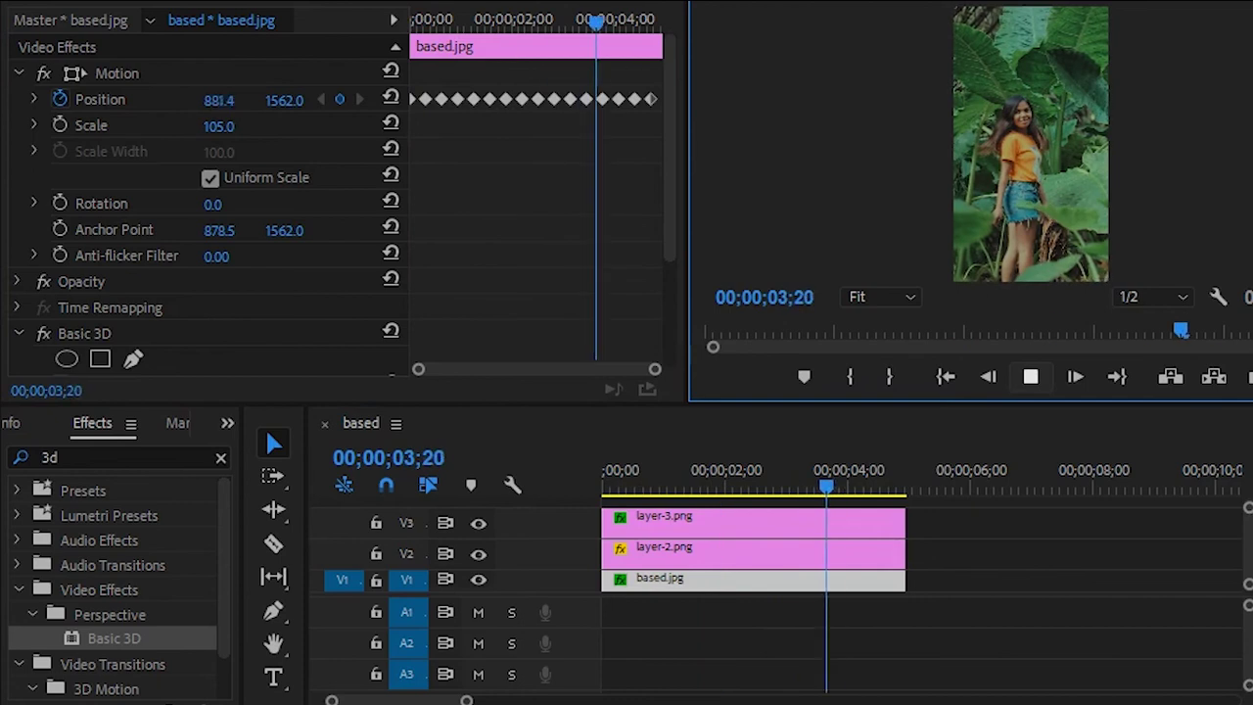
Play the finished sequence and stop near the end.
key(space)
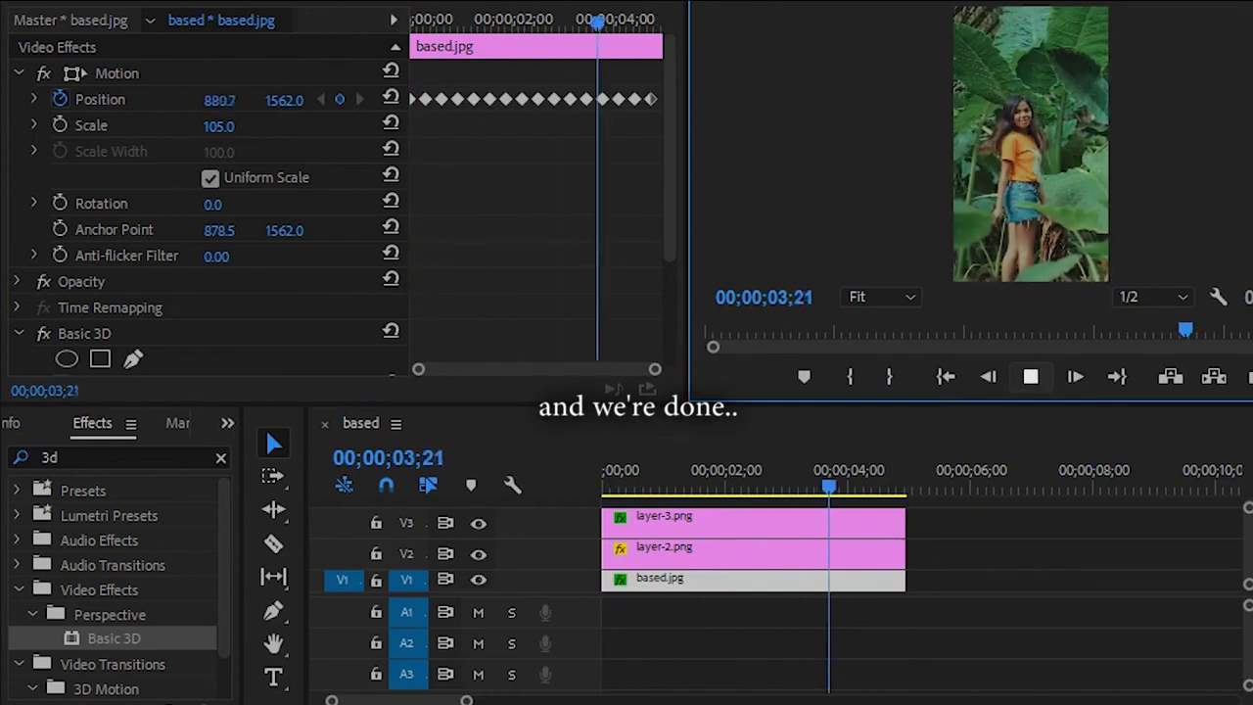
key(space)
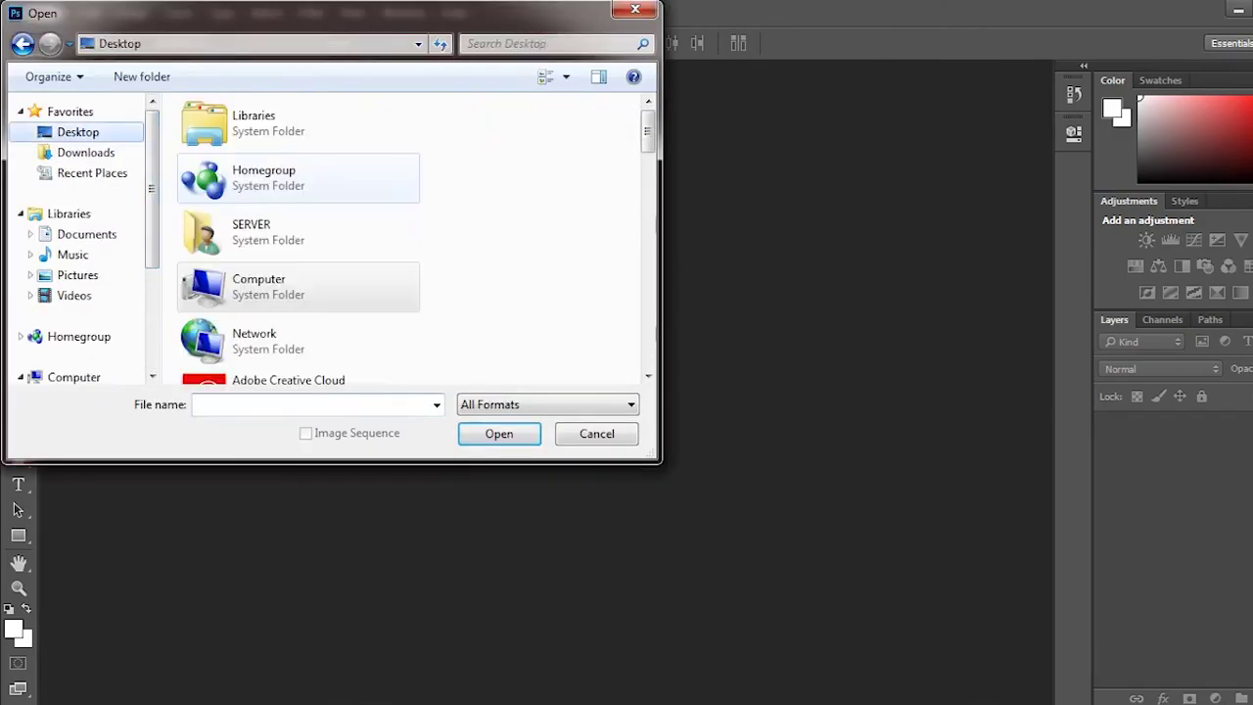
Open IMG_4184.jpg and crop it to a 9:16 portrait frame.
scroll(294, 245, down, 10)
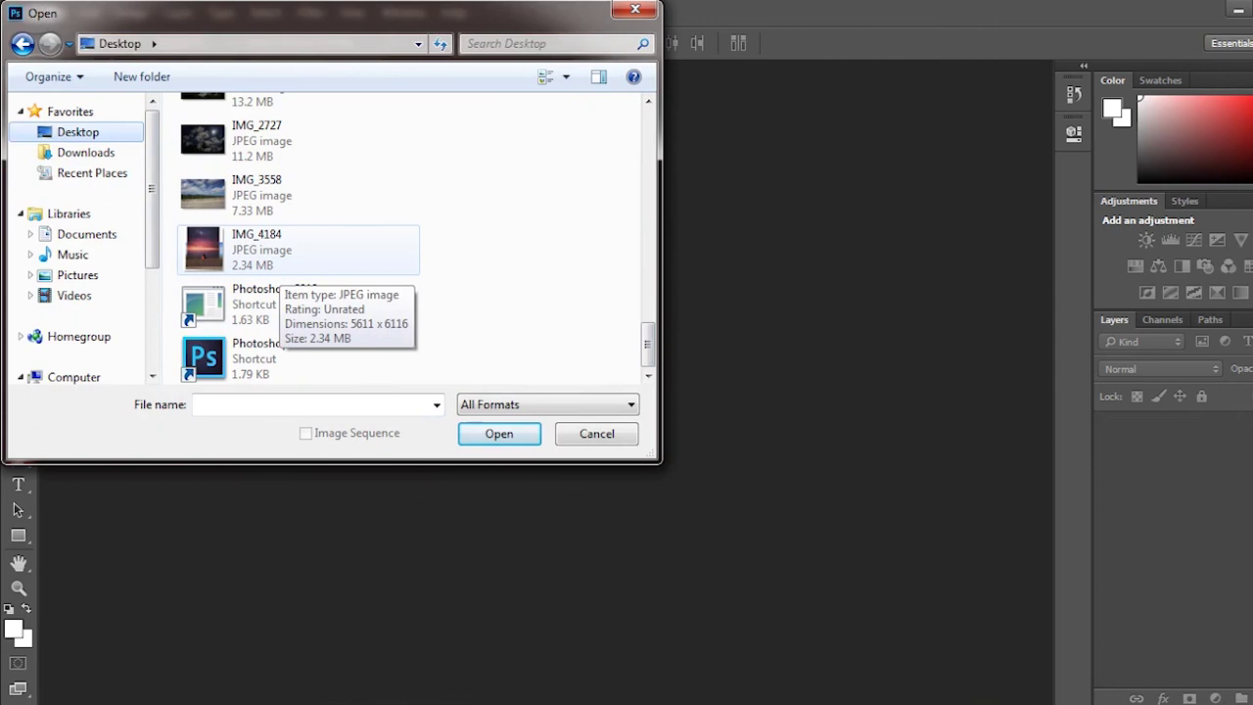
double_click(279, 266)
text(c6)
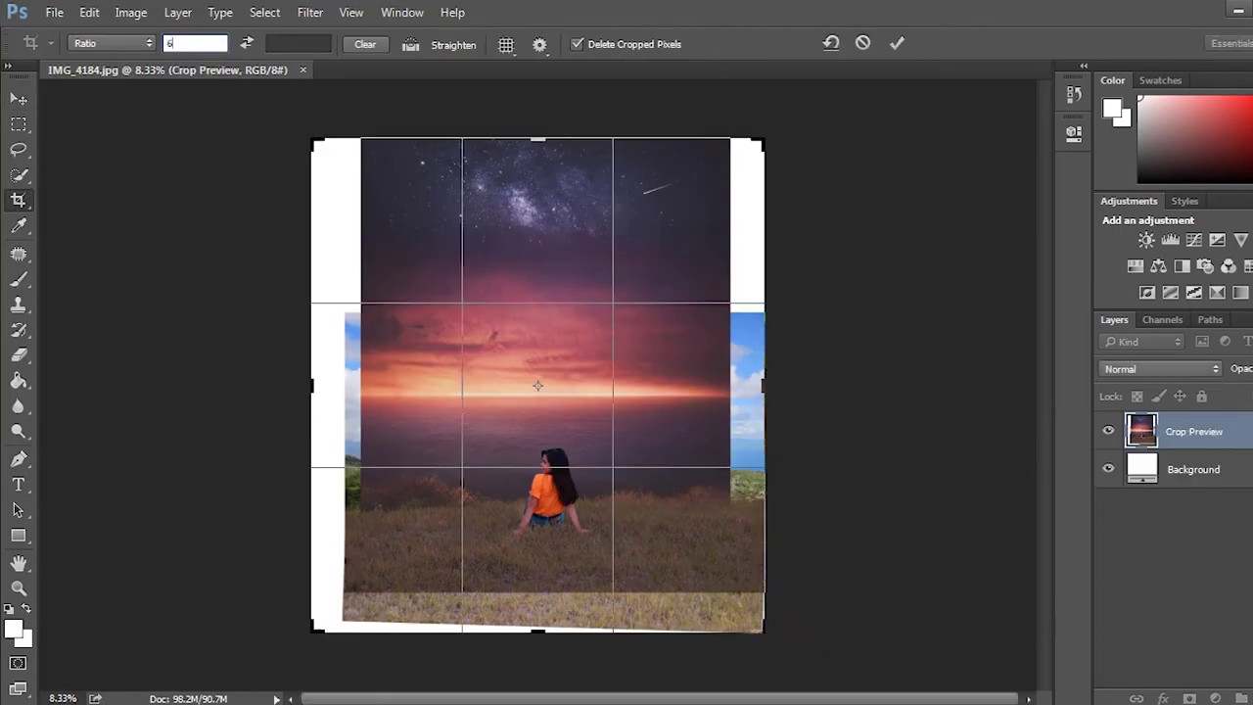
key(Tab)
text(16)
key(shift+Tab)
text(9)
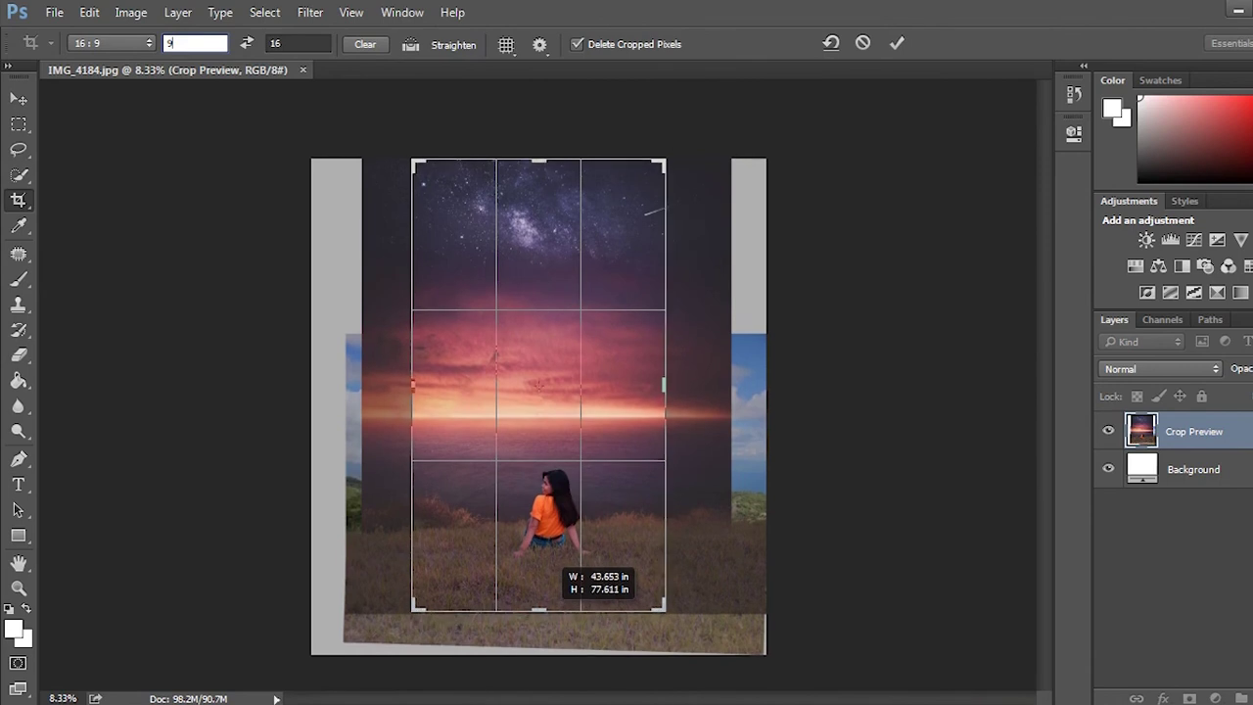
key(Return)
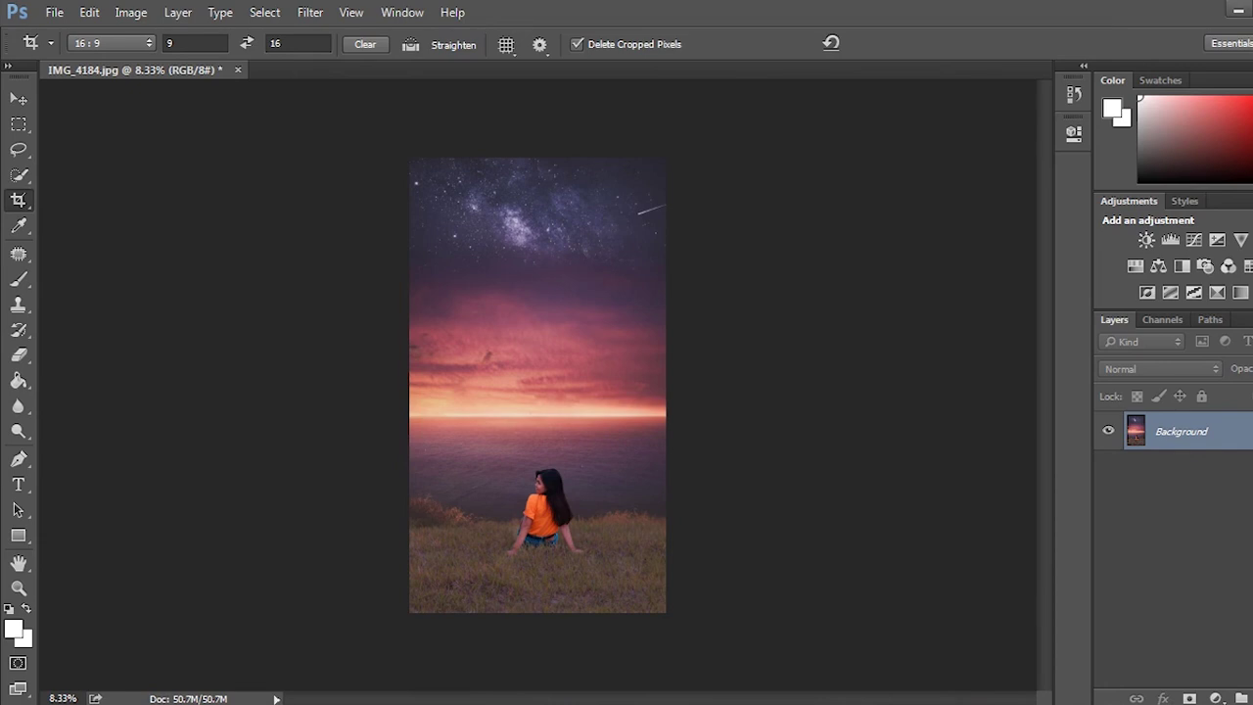
Nudge the right cloud on Layer 1 copy upward with the Move tool.
click(54, 12)
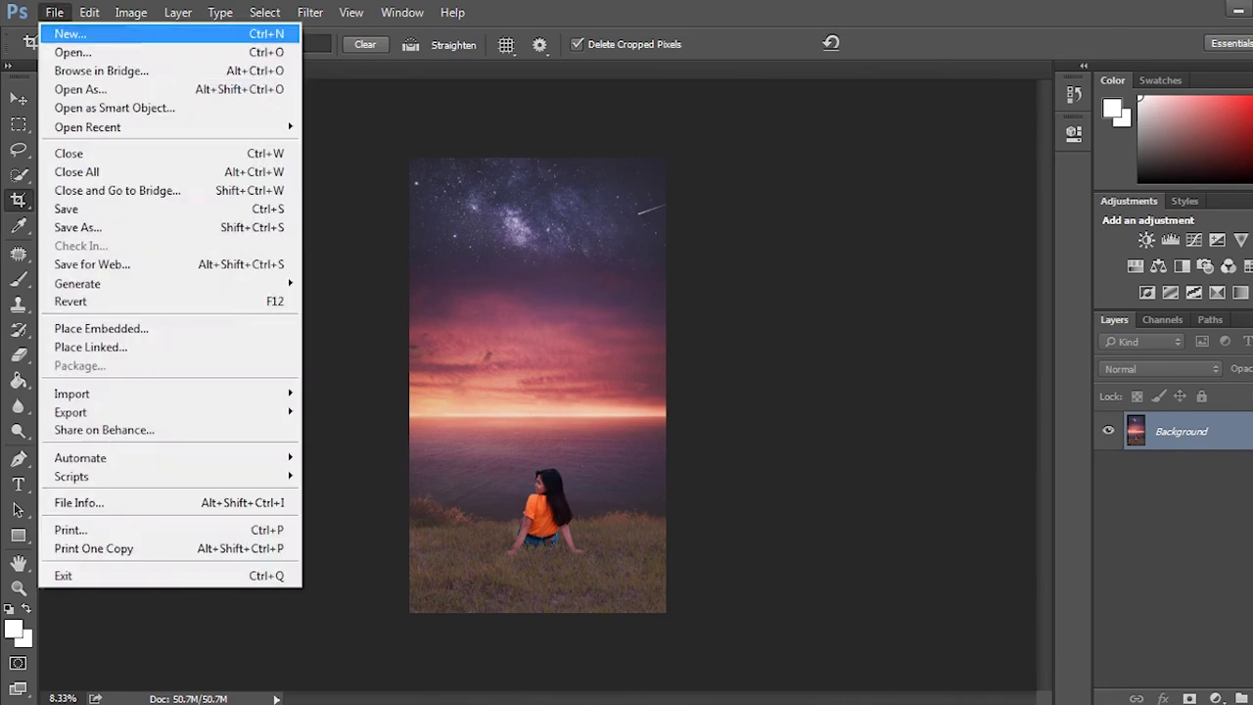
click(79, 48)
scroll(323, 280, down, 5)
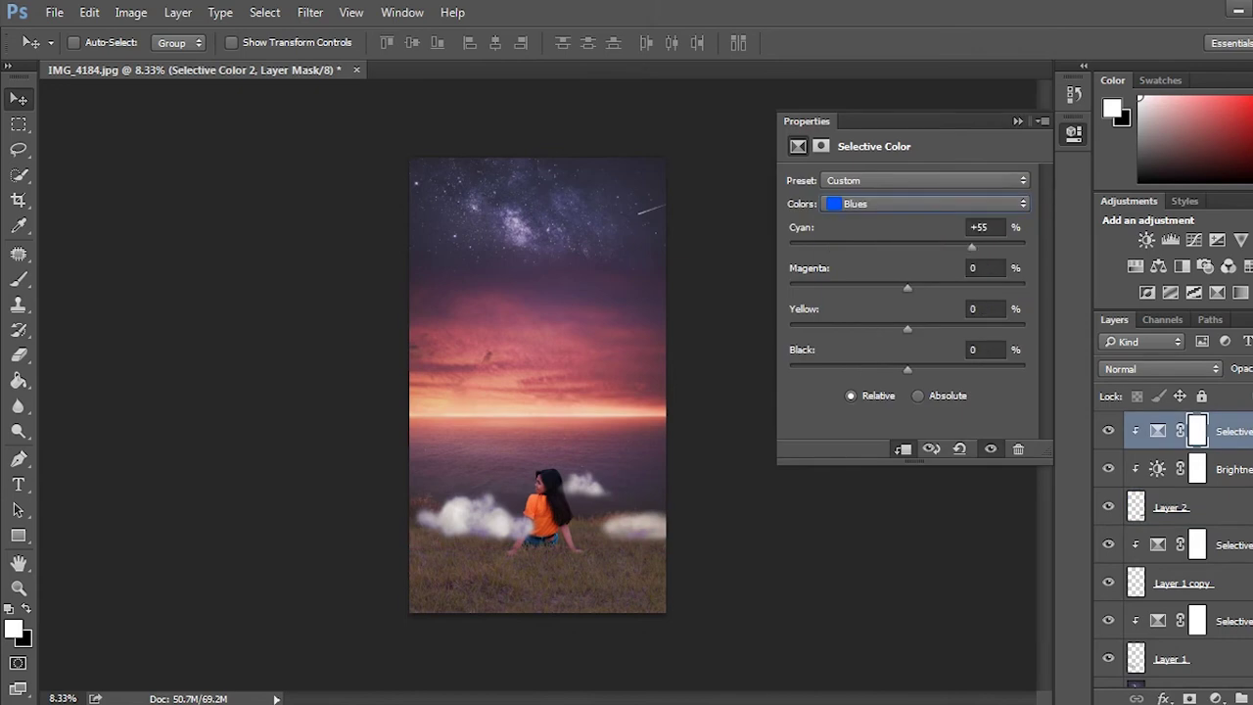
drag(636, 529, 627, 501)
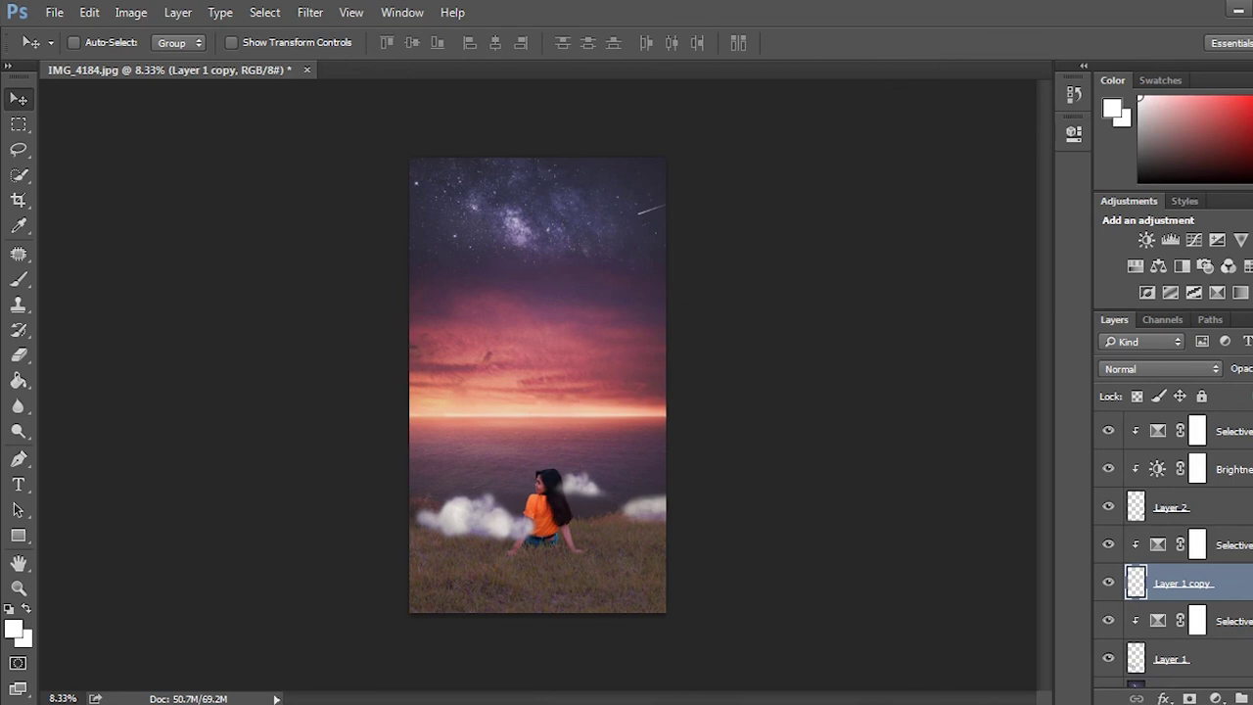
Select the Background layer and hide Layer 1, Layer 1 copy and Layer 2.
scroll(1108, 675, down, 1)
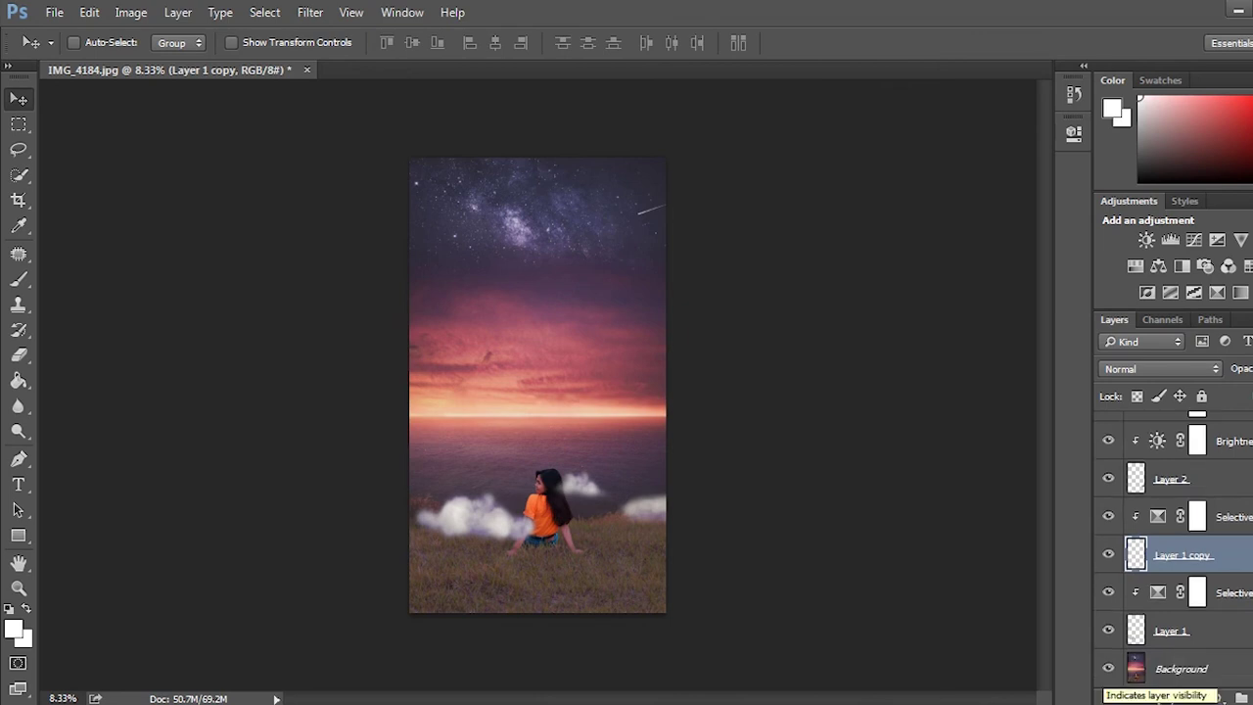
click(1174, 669)
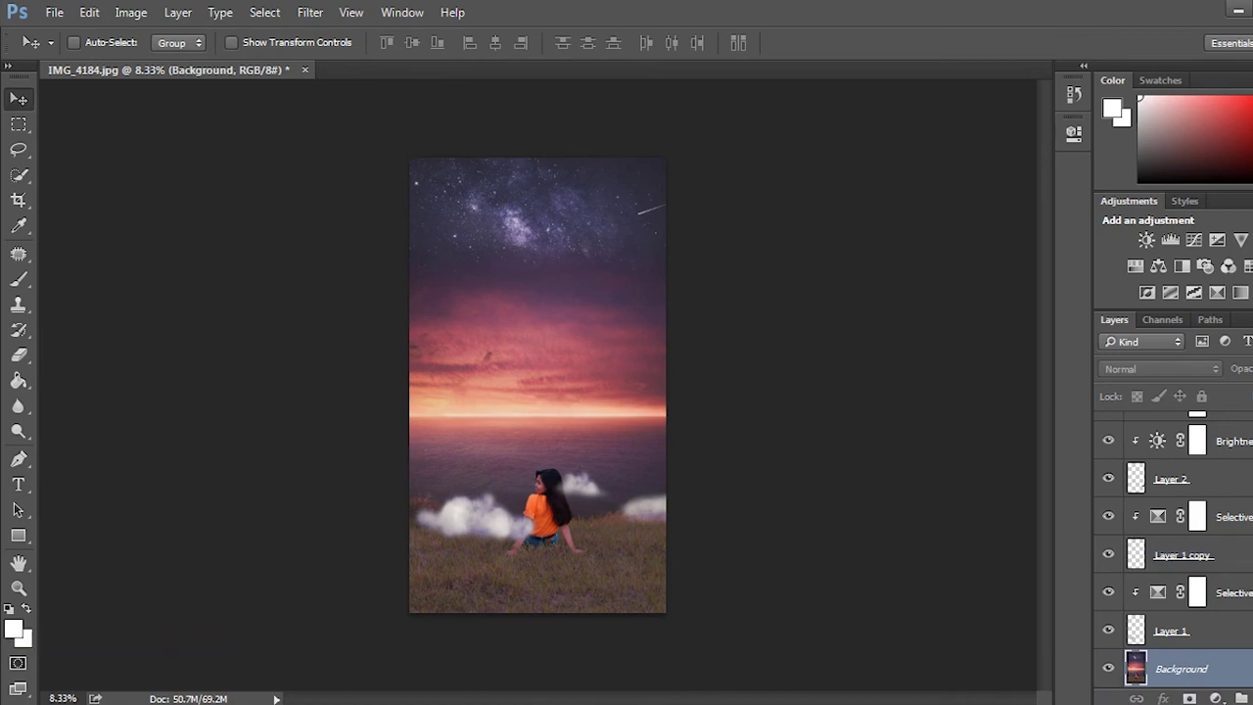
click(1108, 630)
click(1108, 554)
click(1108, 479)
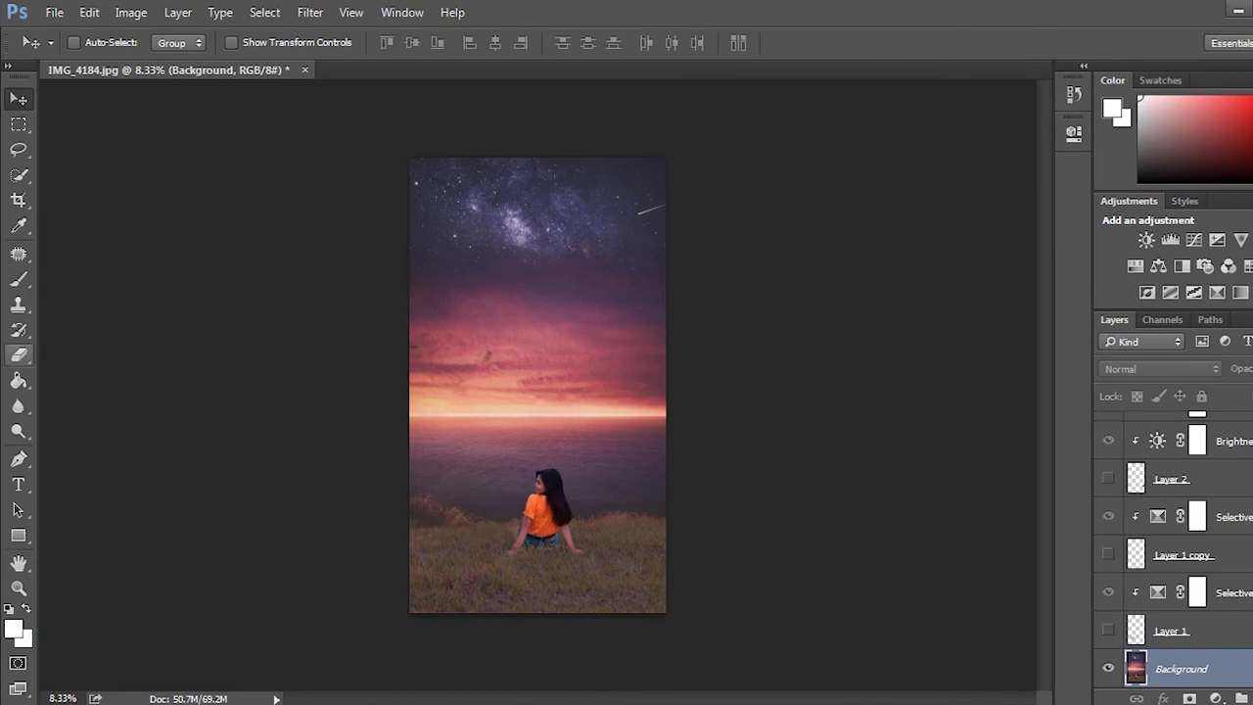
Paint a Quick Mask over the grass with a black brush and exit to a selection.
key(b)
key(d)
key(q)
click(98, 44)
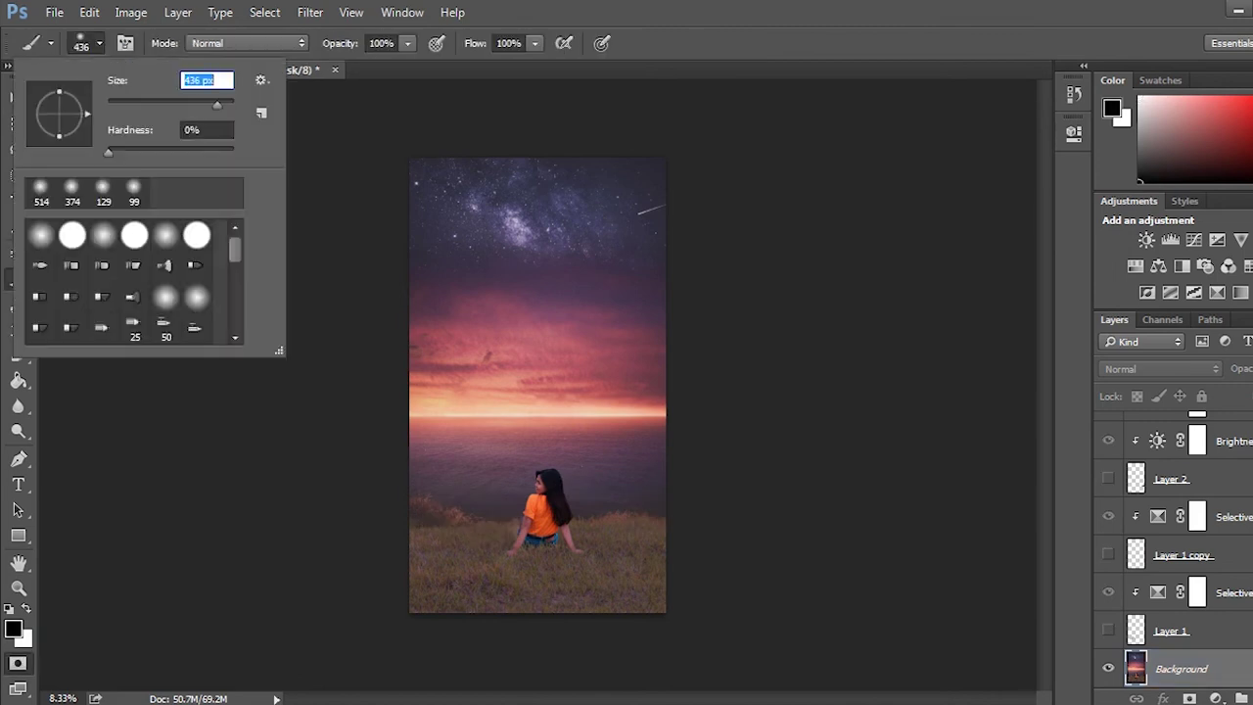
key(Return)
click(427, 519)
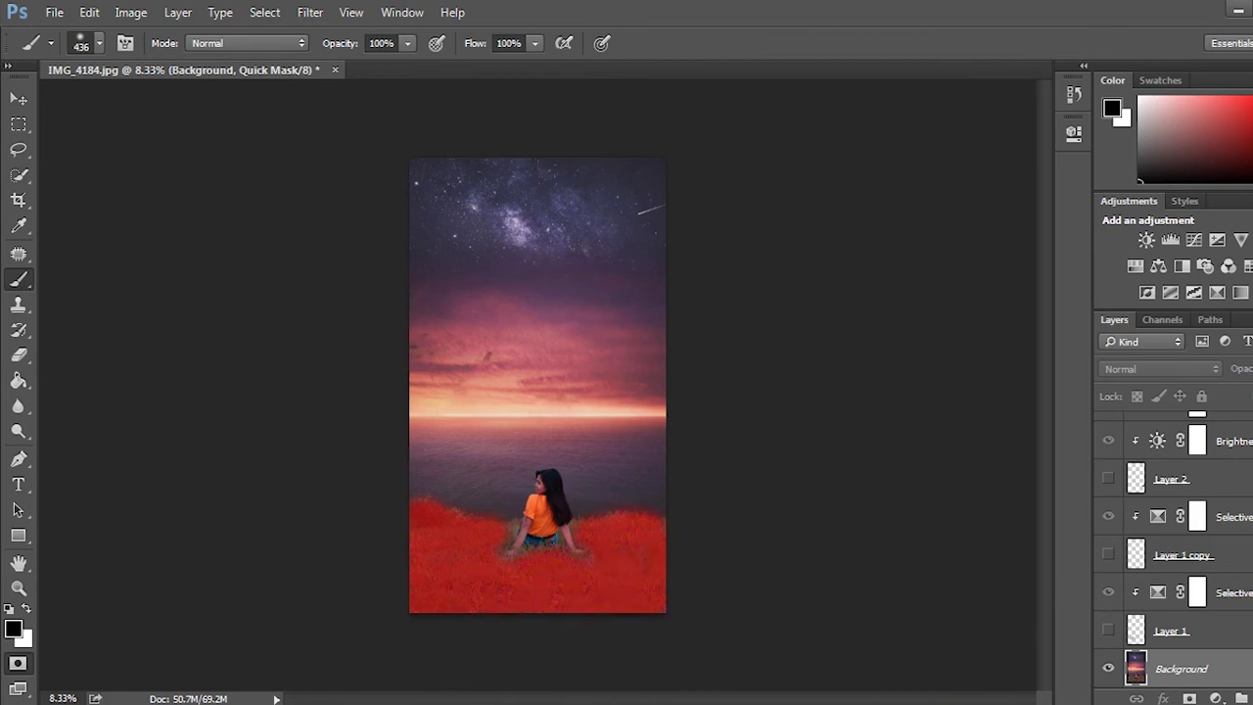
key(q)
Copy the selection onto a new Layer 3 with Layer Via Copy.
key(w)
right_click(572, 118)
click(615, 206)
click(822, 213)
right_click(657, 304)
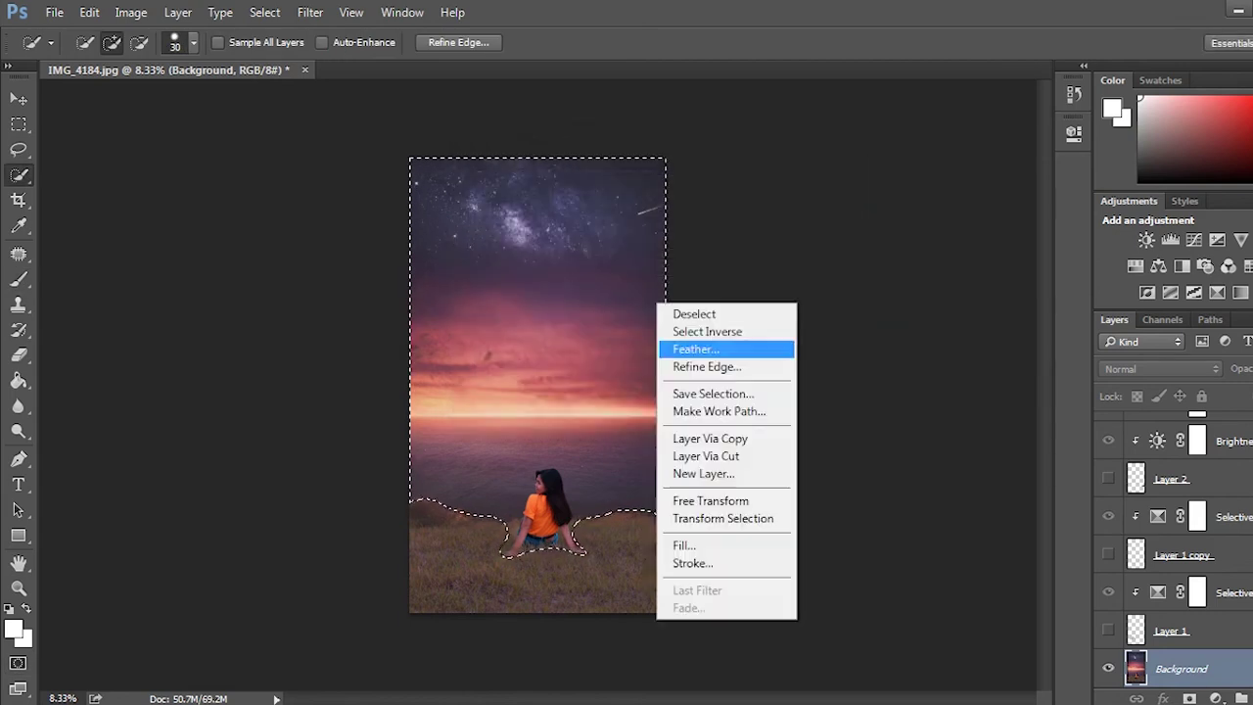
right_click(607, 196)
click(646, 334)
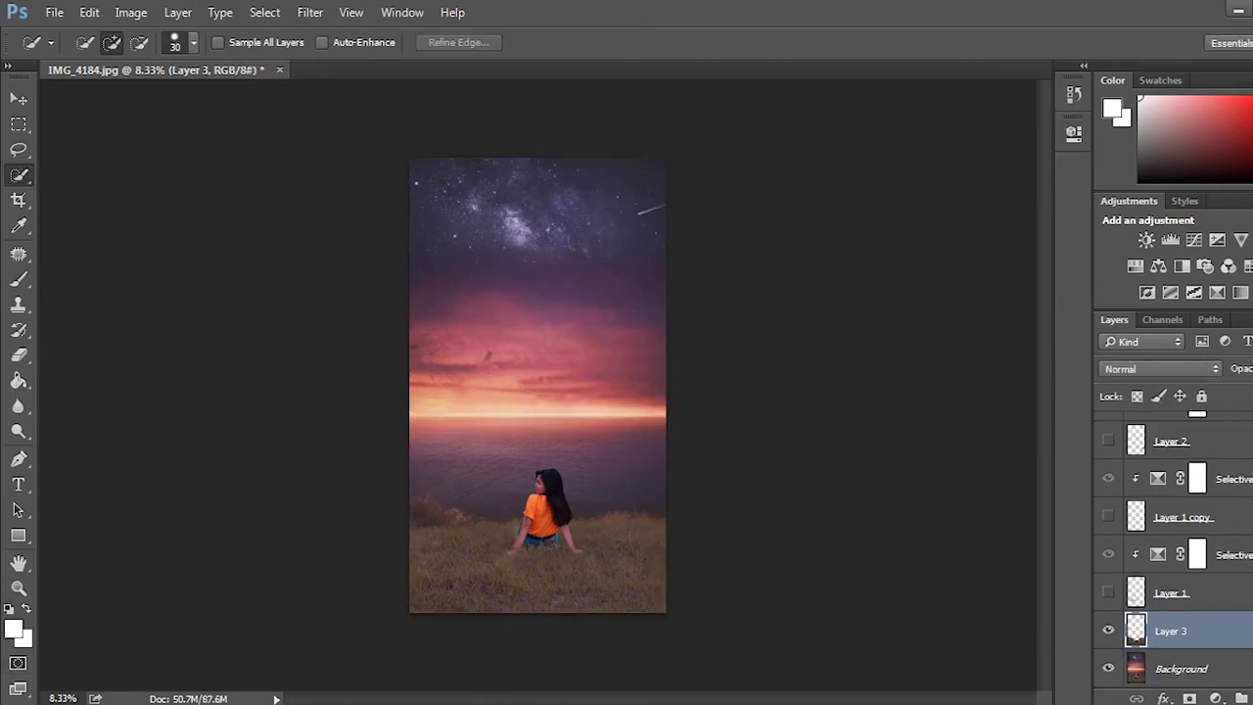
Hide the Background layer, show Layer 1, and open Save for Web.
click(1108, 669)
click(1108, 592)
click(54, 11)
click(88, 315)
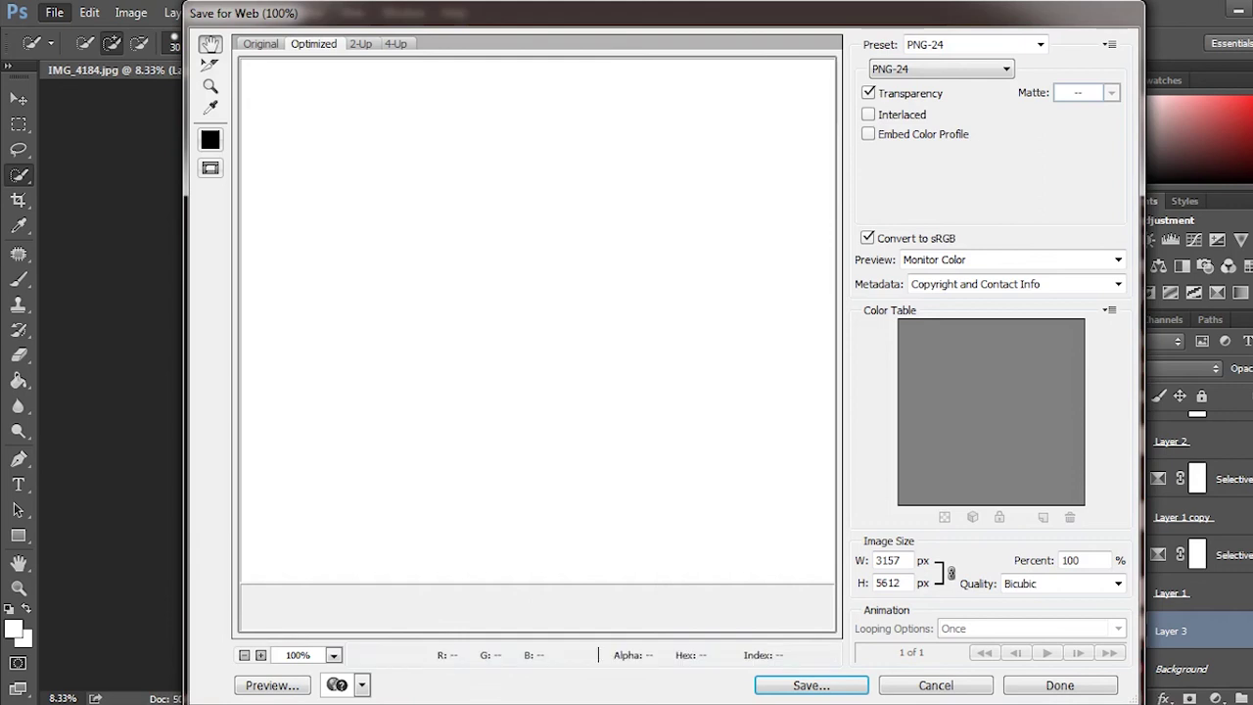
Save the PNG as layer 3 on the Desktop and turn the Background layer back on.
key(Return)
text(layer-3)
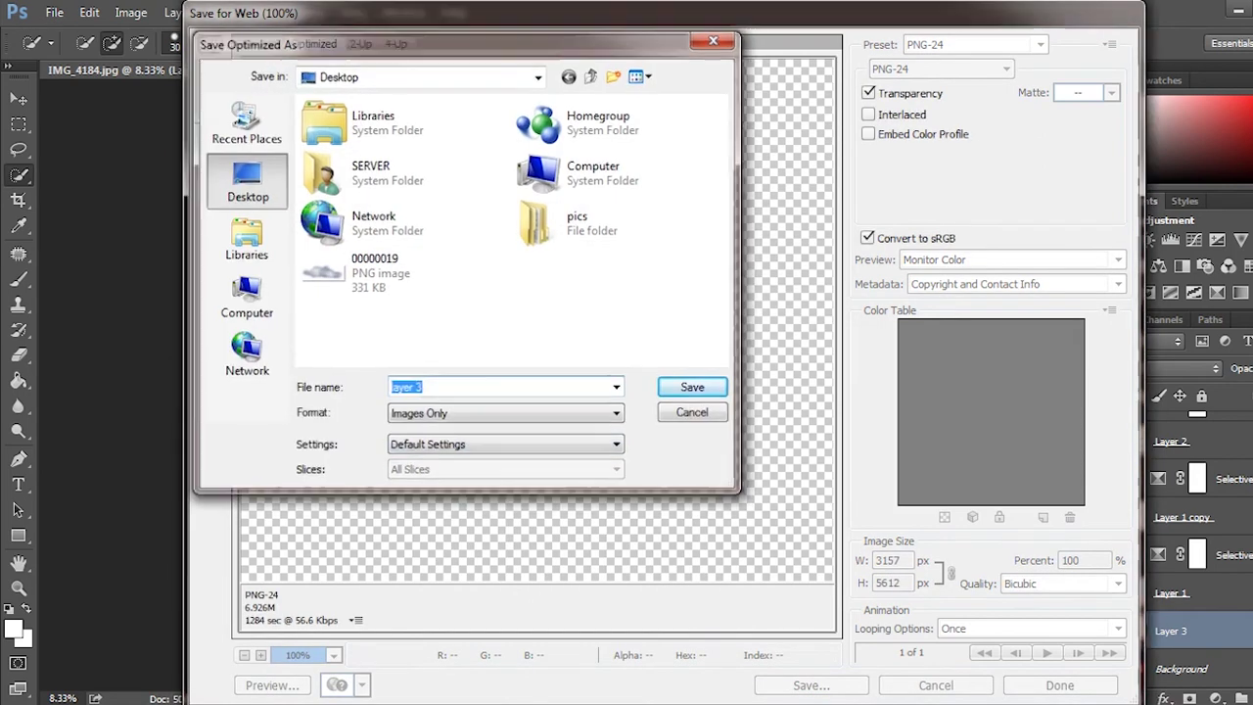
key(Return)
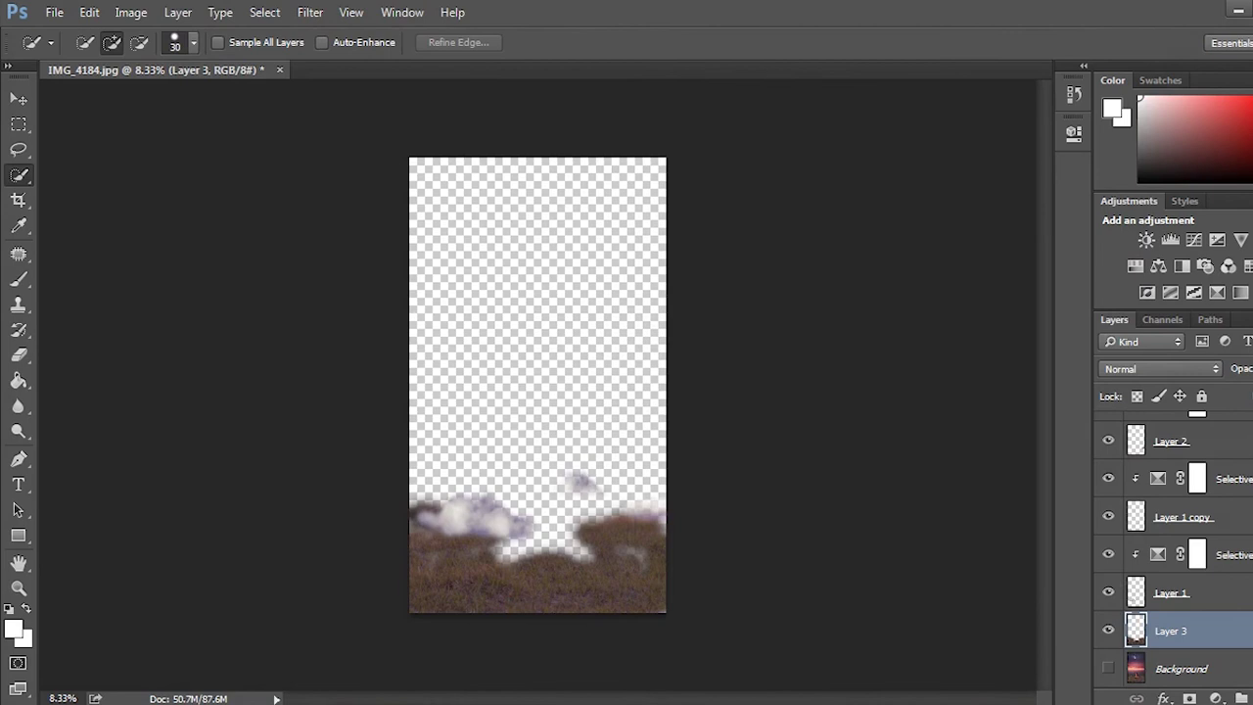
click(1108, 669)
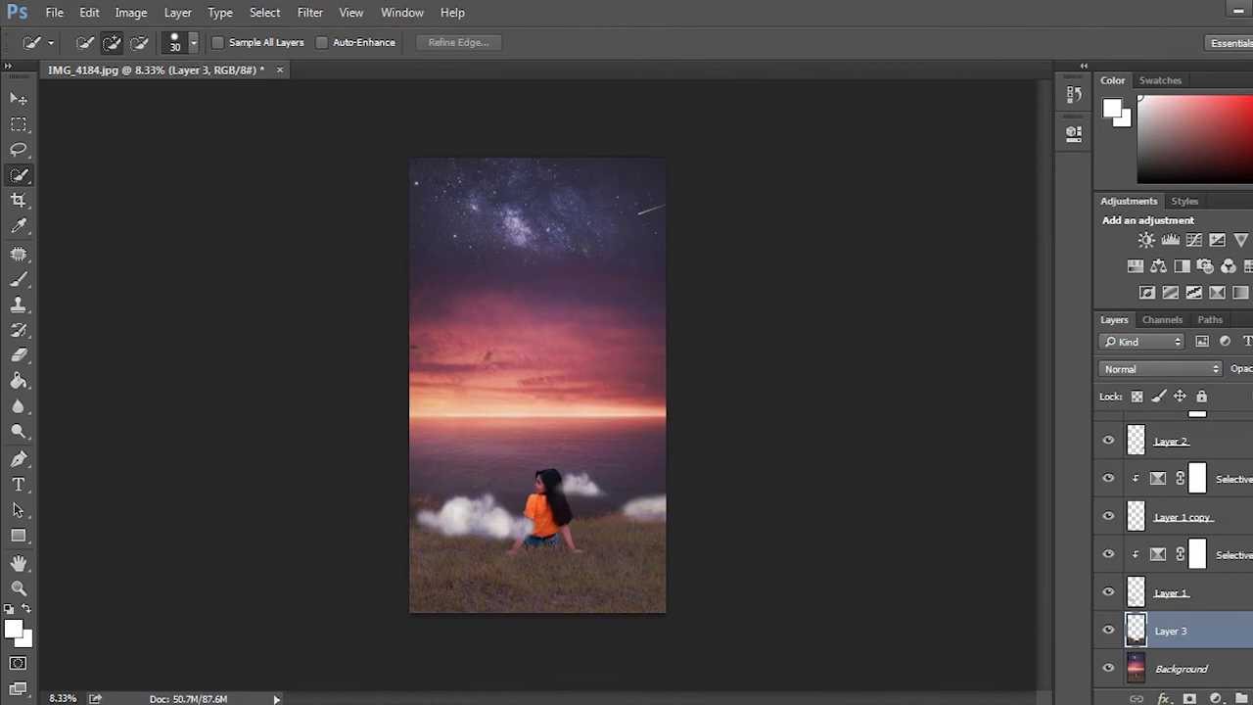
Zoom in and Quick Select the girl from head to jeans and arm.
click(1182, 668)
key(z)
click(546, 545)
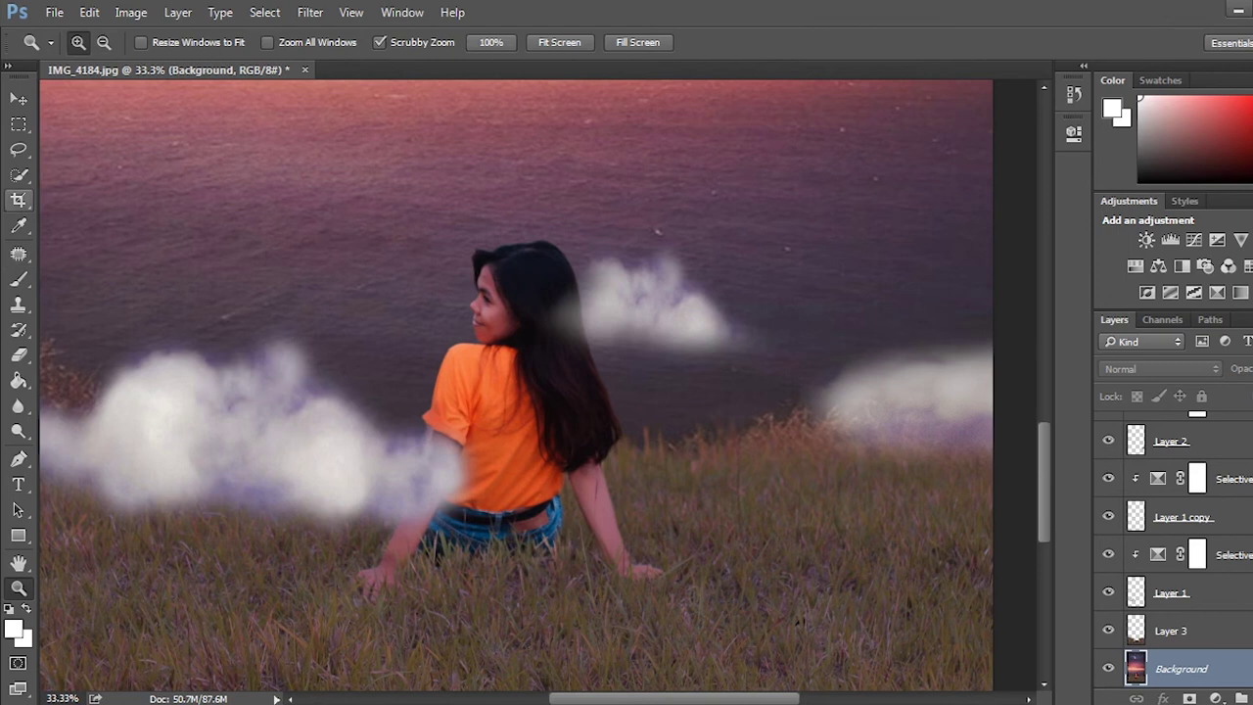
key(w)
mouse_move(519, 323)
mouse_down()
mouse_move(451, 509)
mouse_move(376, 583)
mouse_up()
mouse_move(489, 538)
mouse_down()
mouse_move(538, 536)
mouse_move(558, 509)
mouse_move(637, 568)
mouse_up()
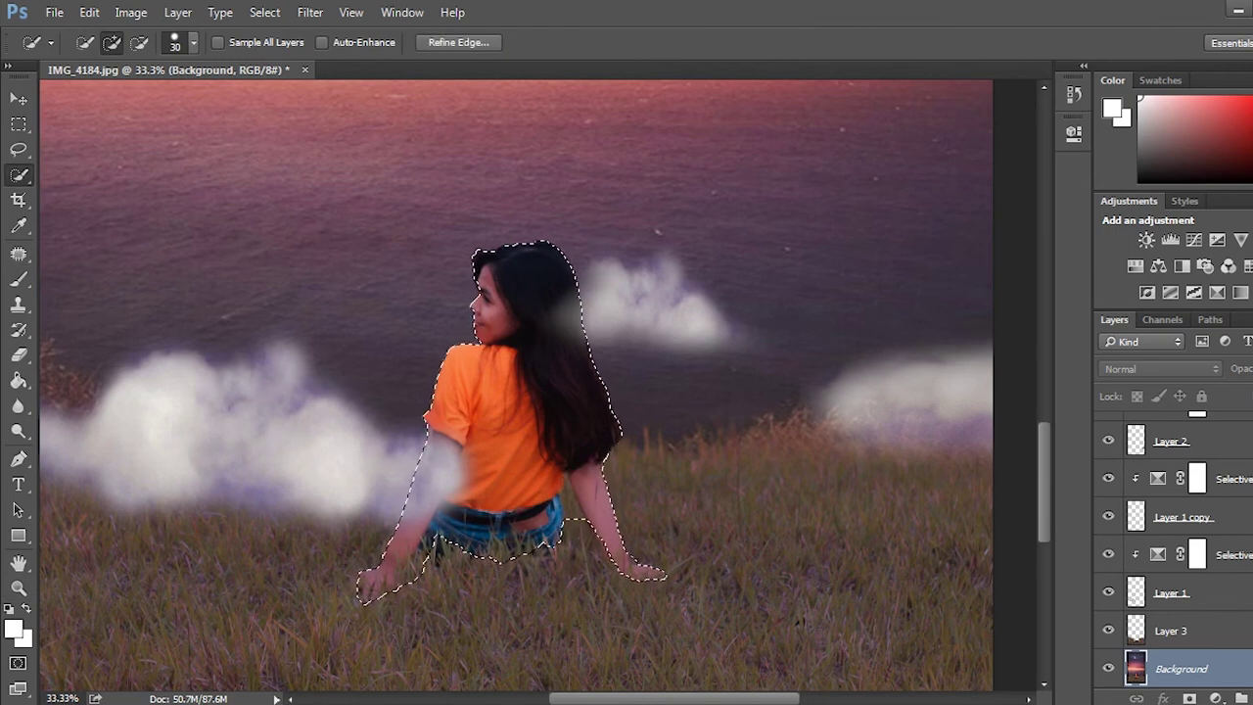
Refine the selection edge: Smooth 81, Contrast 19, Shift Edge +35, with feathering.
key(ctrl+alt+r)
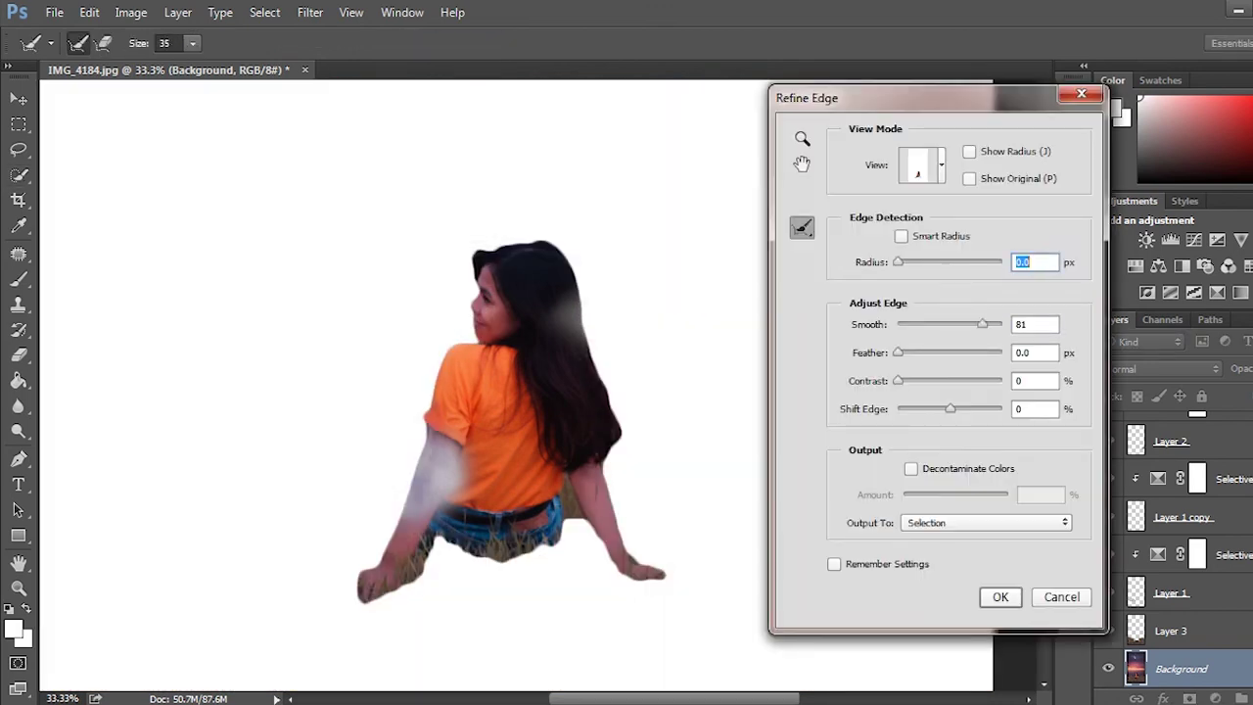
text(19)
key(Tab)
text(-31)
drag(934, 408, 967, 408)
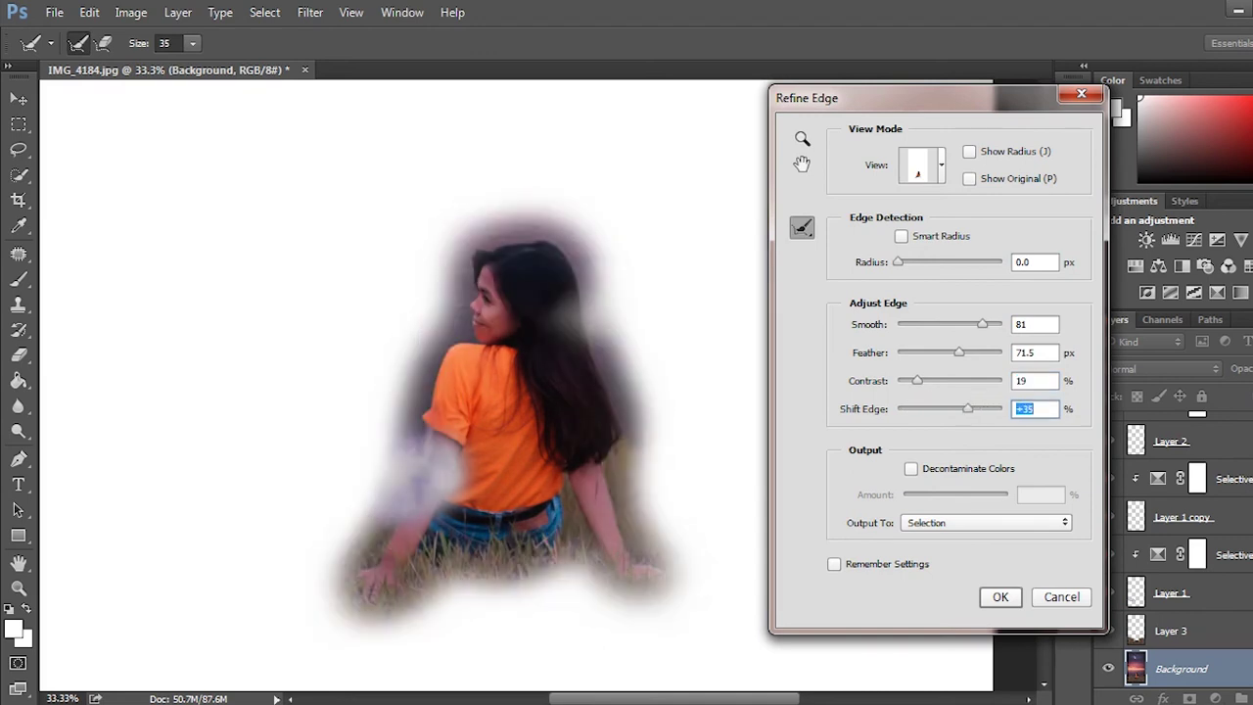
drag(958, 353, 940, 352)
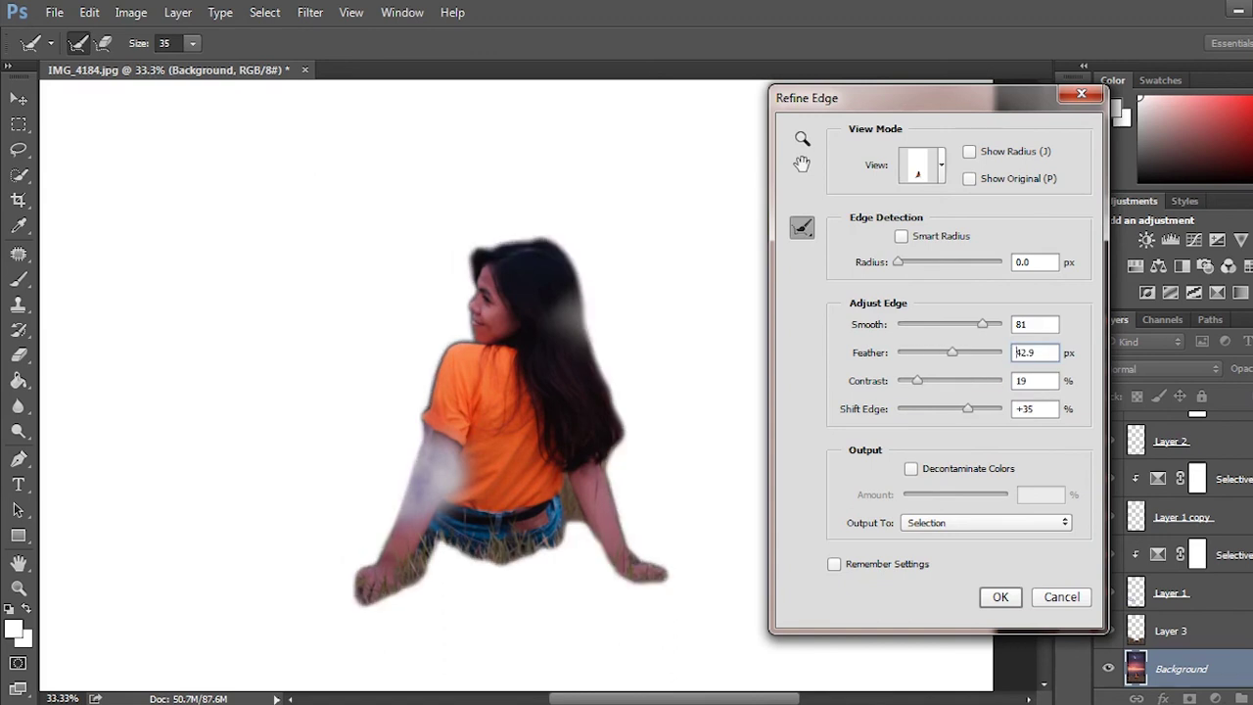
key(Return)
Copy the girl onto a new Layer 4 and hide Background, Layer 3 and the cloud layers.
right_click(556, 244)
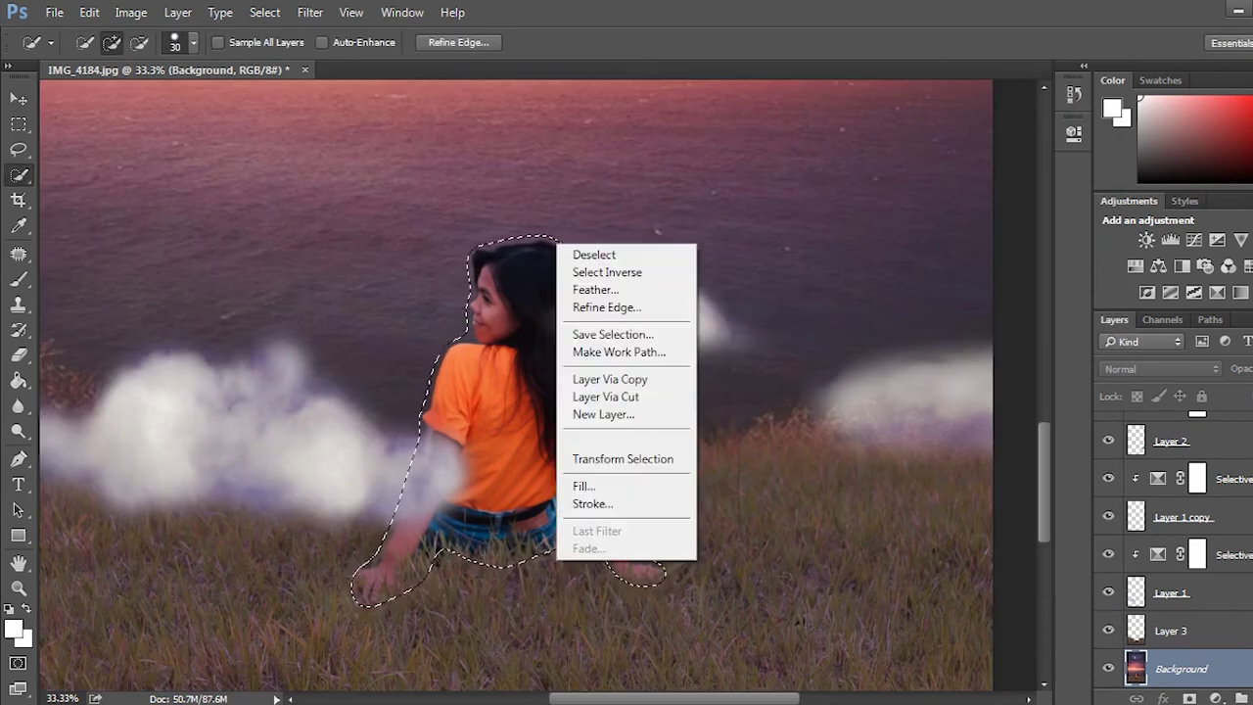
click(610, 379)
click(1108, 669)
click(1108, 592)
click(1108, 554)
click(1108, 554)
click(1108, 554)
scroll(1165, 548, up, 2)
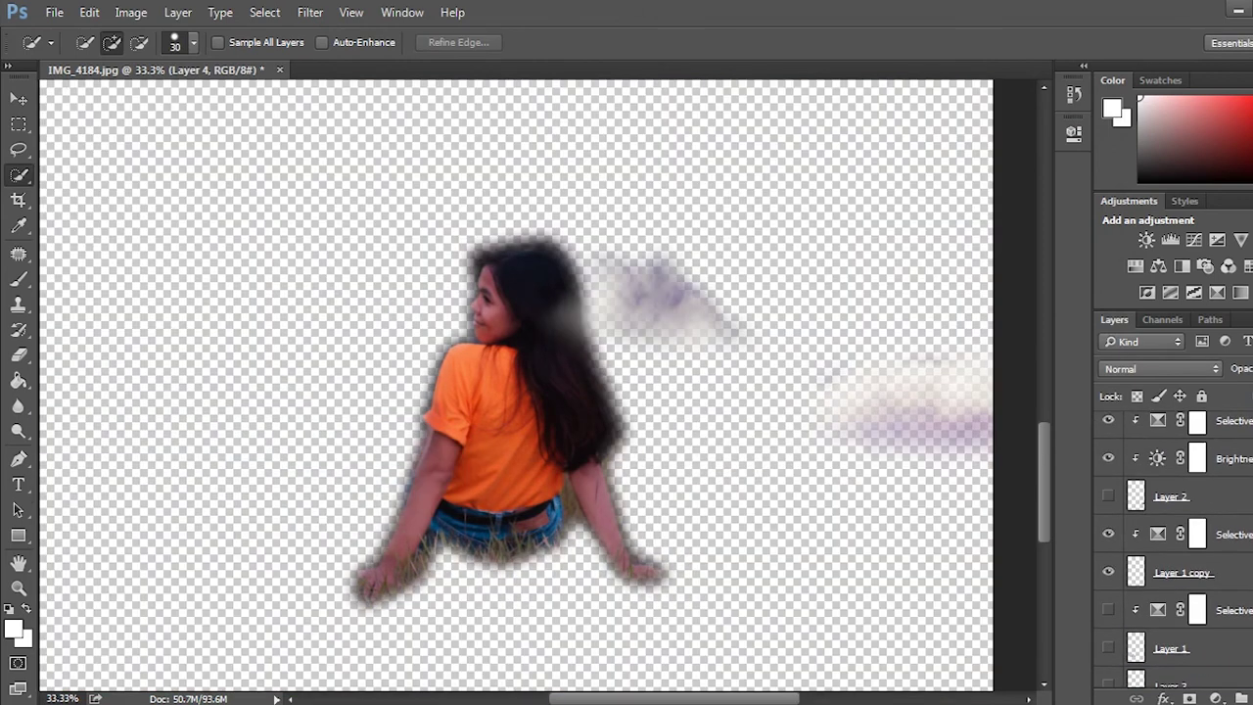
click(1108, 572)
scroll(1165, 549, up, 1)
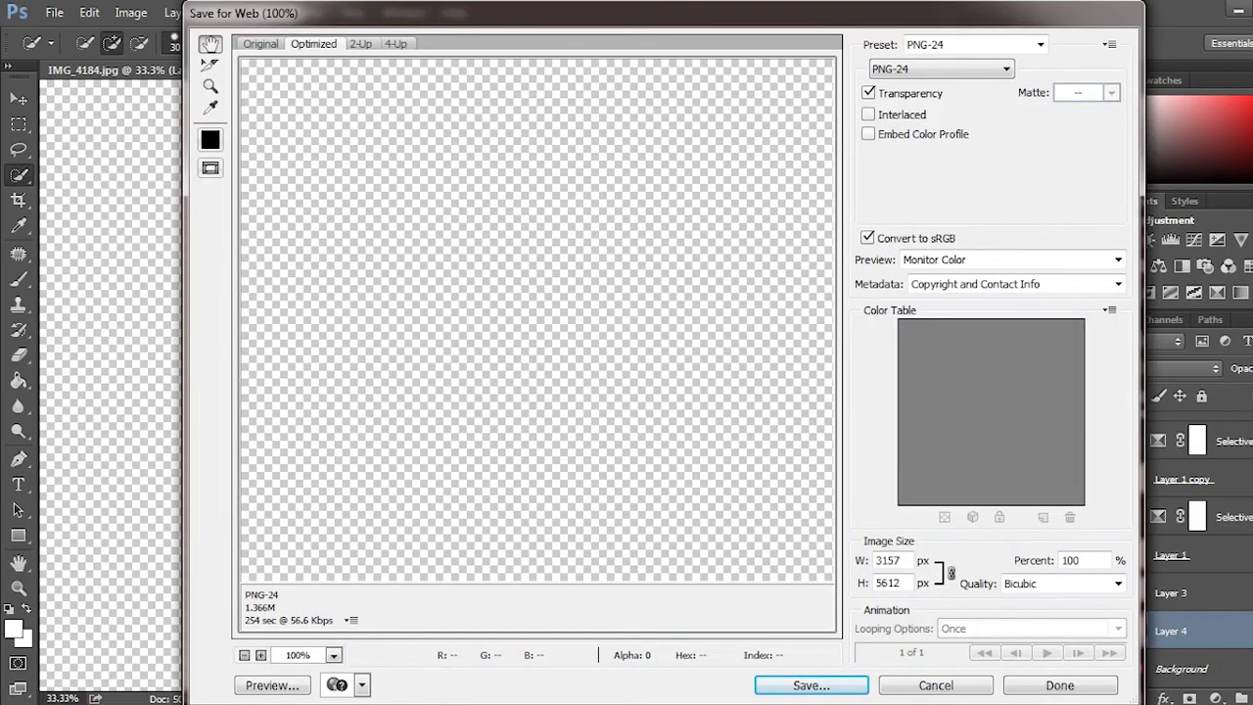
Save the girl cutout as the layer-2 PNG on the Desktop.
key(Return)
text(la)
key(Return)
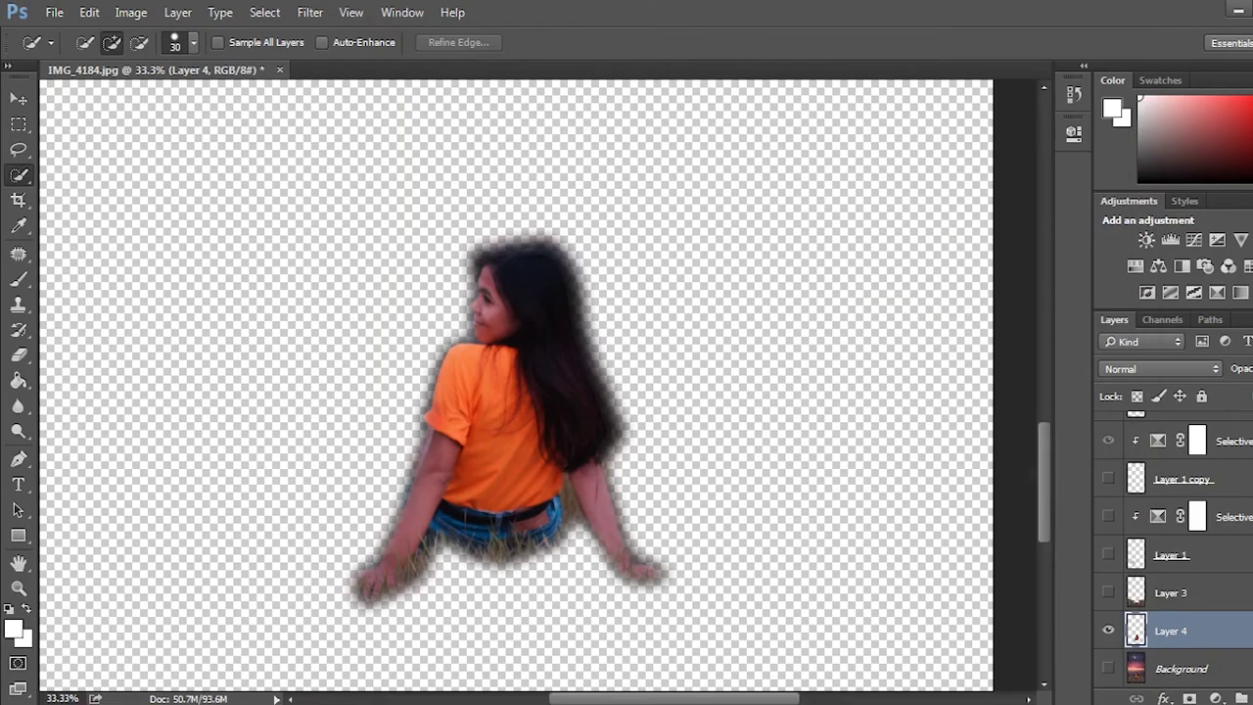
Zoom in to inspect the cutout edges, then hide Layer 4 and show Background.
key(z)
click(533, 462)
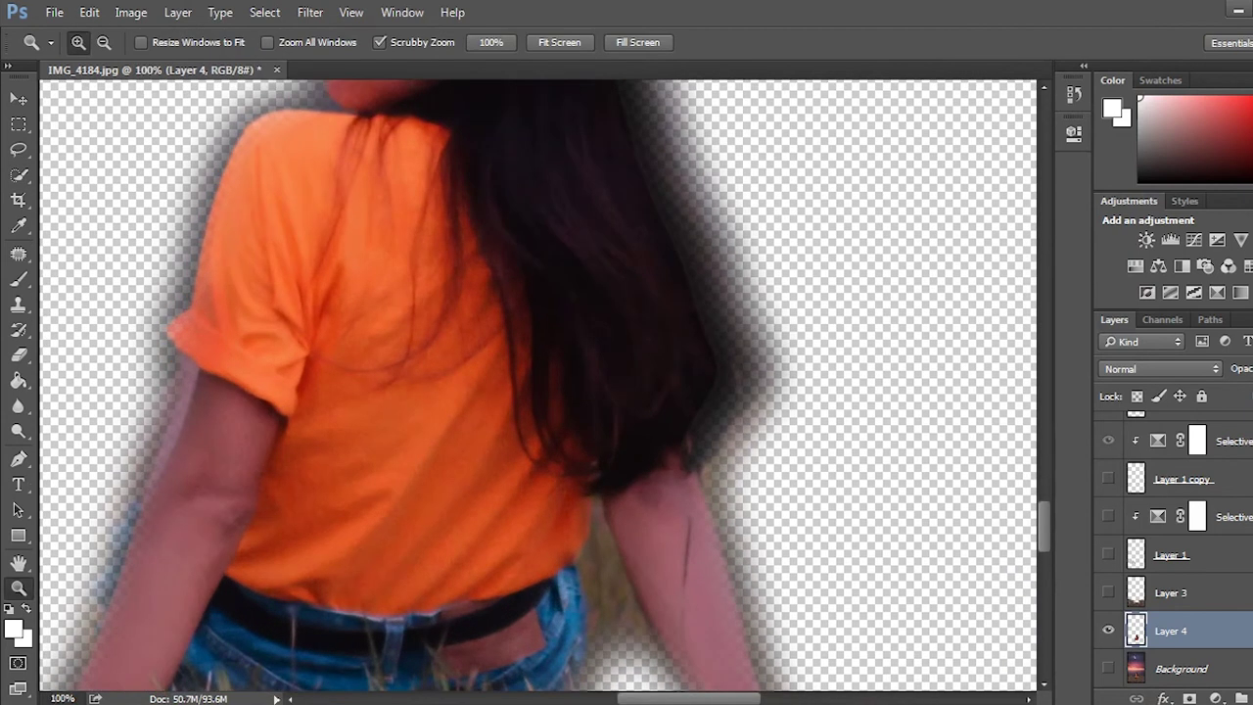
alt+click(533, 463)
alt+click(534, 462)
alt+click(533, 462)
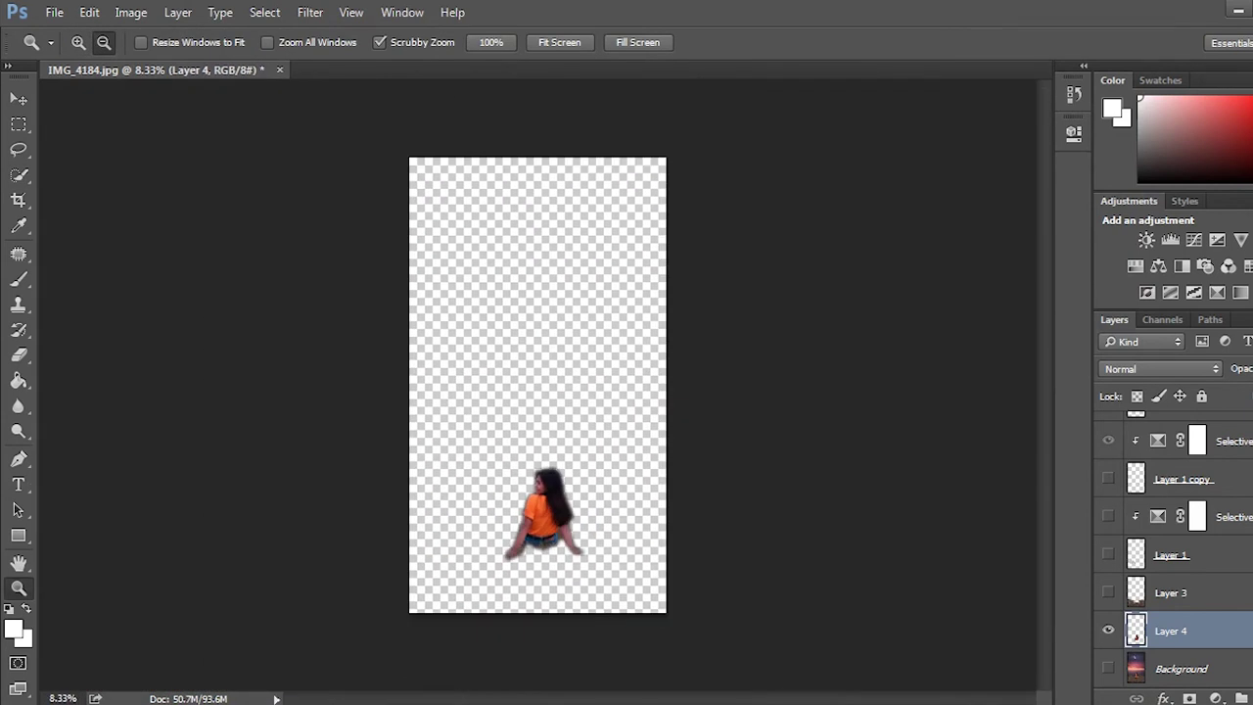
click(1109, 631)
click(1108, 669)
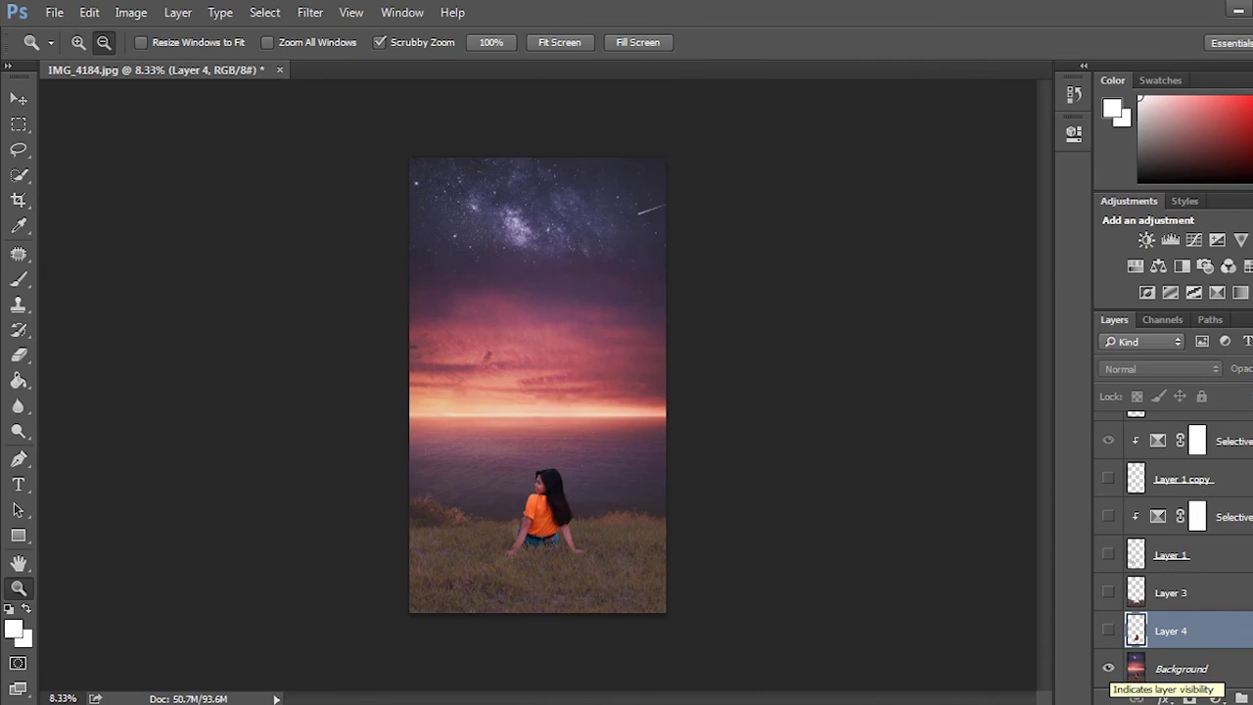
scroll(1174, 548, up, 1)
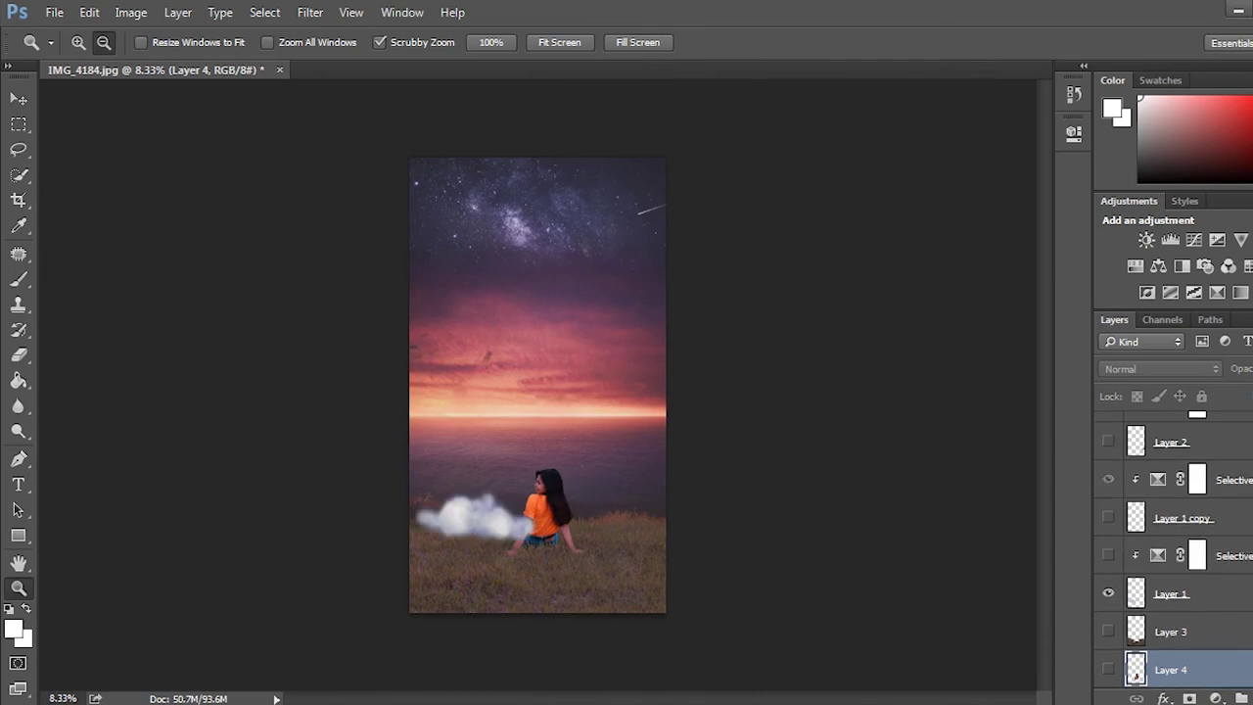
Create a new Premiere Pro project named 3d effect2 in the solo edited folder.
click(54, 12)
click(195, 260)
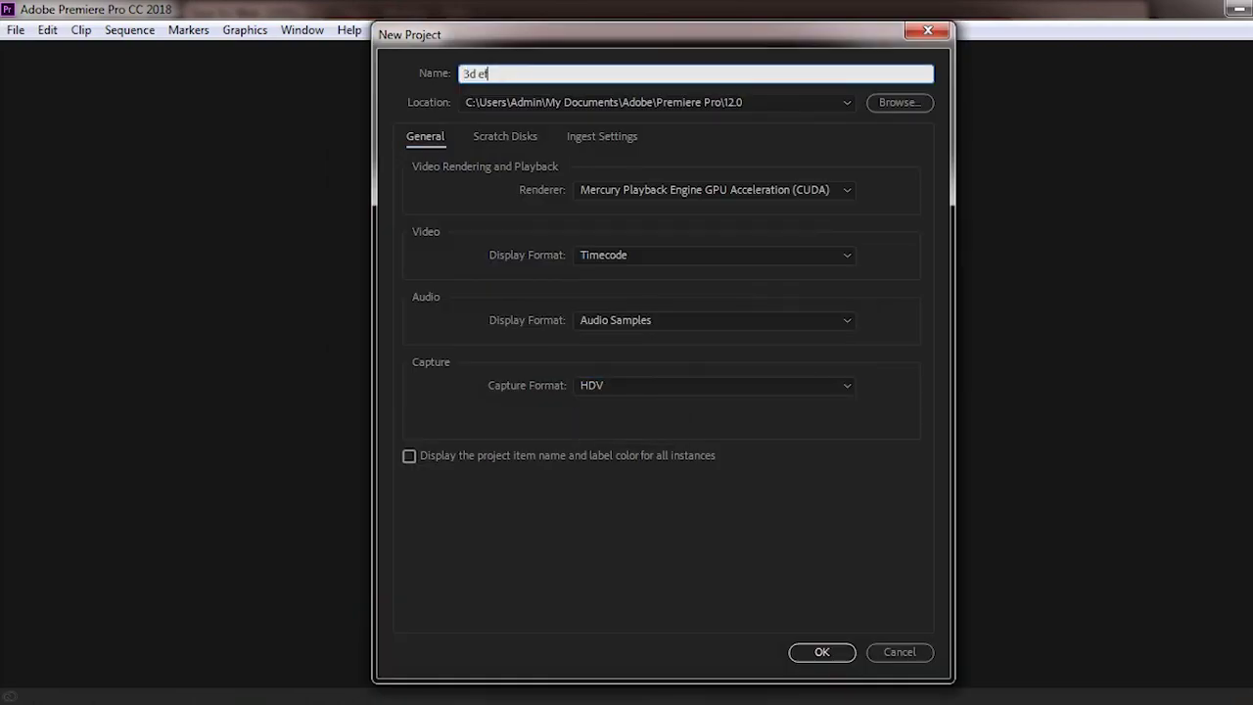
text(fect)
click(898, 102)
click(875, 480)
text(2)
key(Return)
key(ctrl+i)
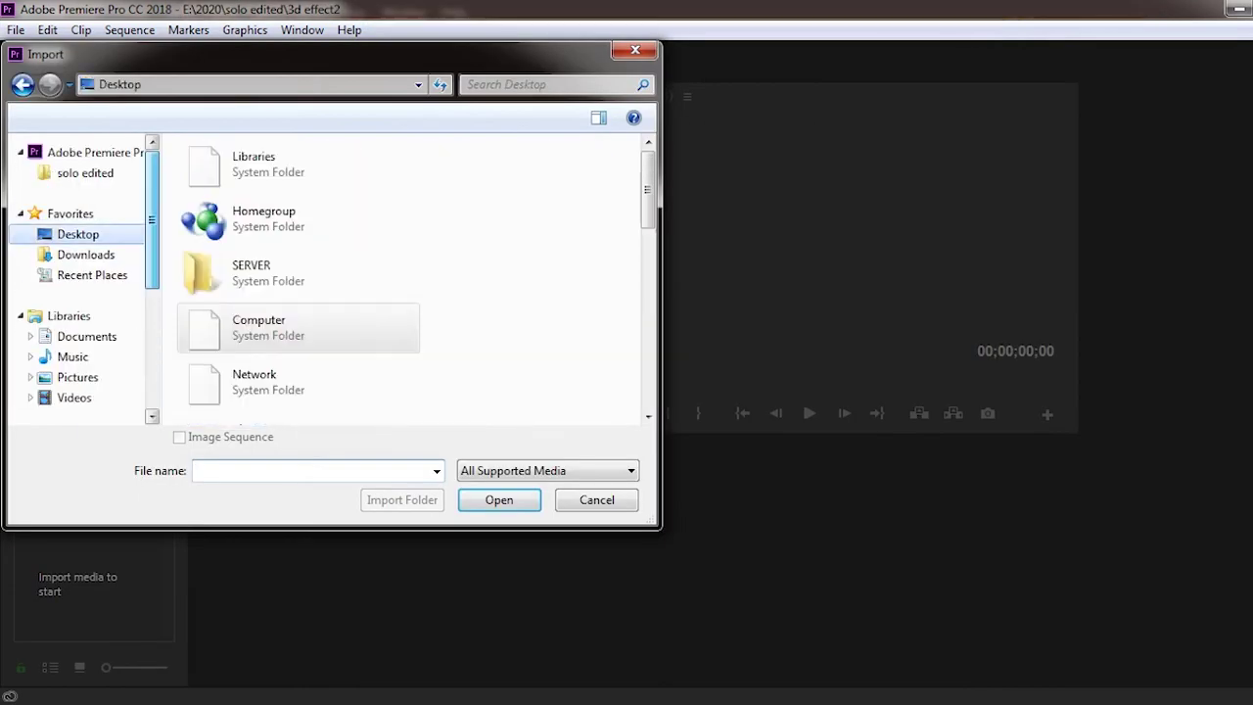
Import layer-2 and layer-3 PNGs and stack them on V2 and V3 above based.png.
scroll(299, 328, down, 10)
drag(421, 421, 288, 355)
scroll(298, 284, up, 5)
scroll(299, 283, up, 3)
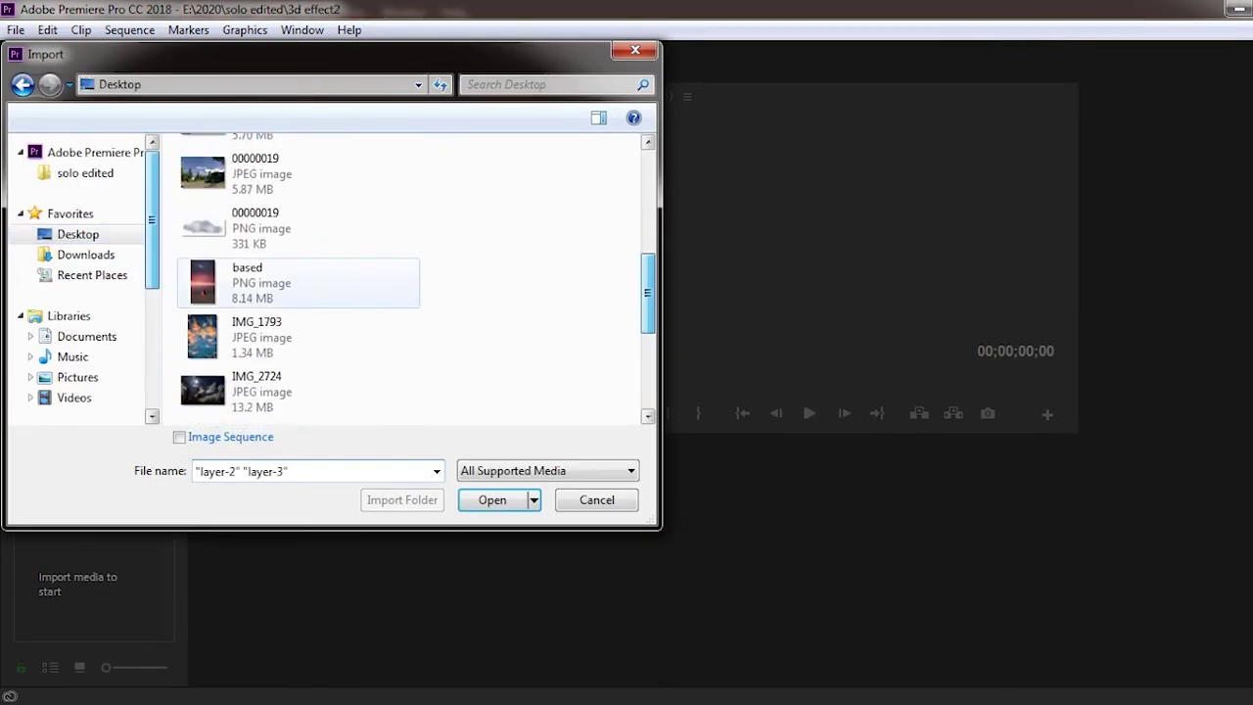
key(Return)
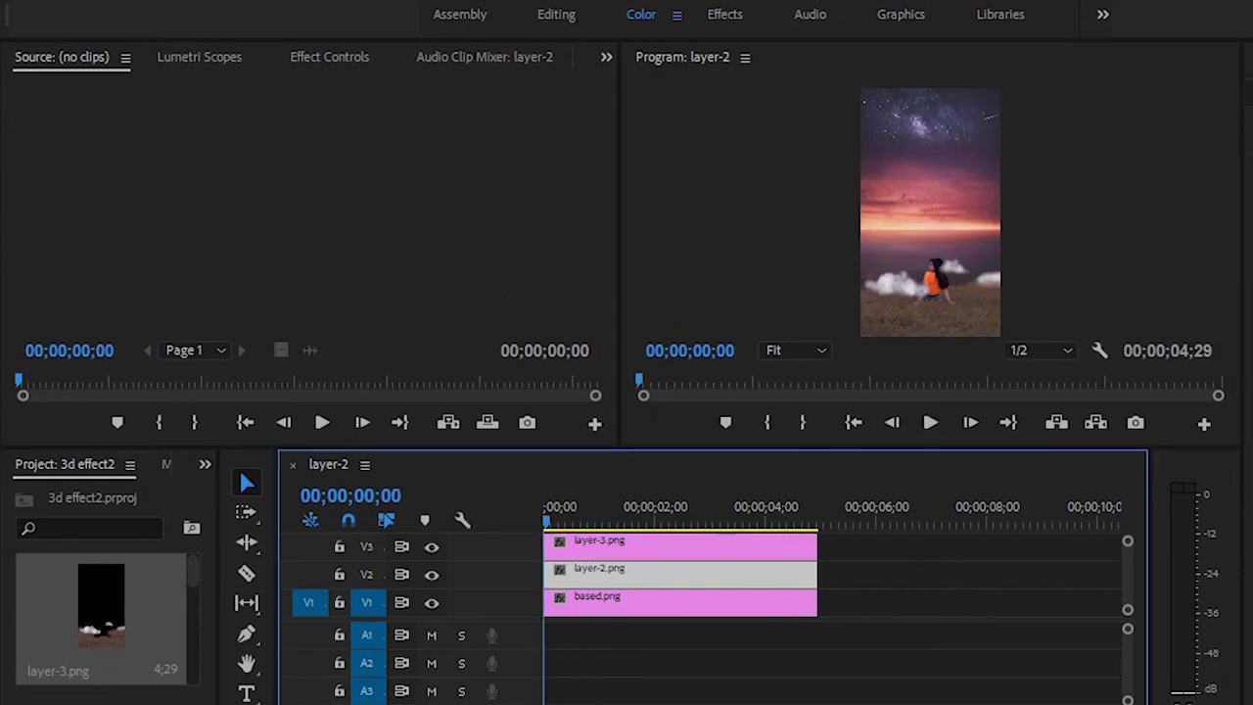
Enable layer-3's Position stopwatch, add a keyframe, and clear an unwanted one.
click(602, 544)
click(329, 56)
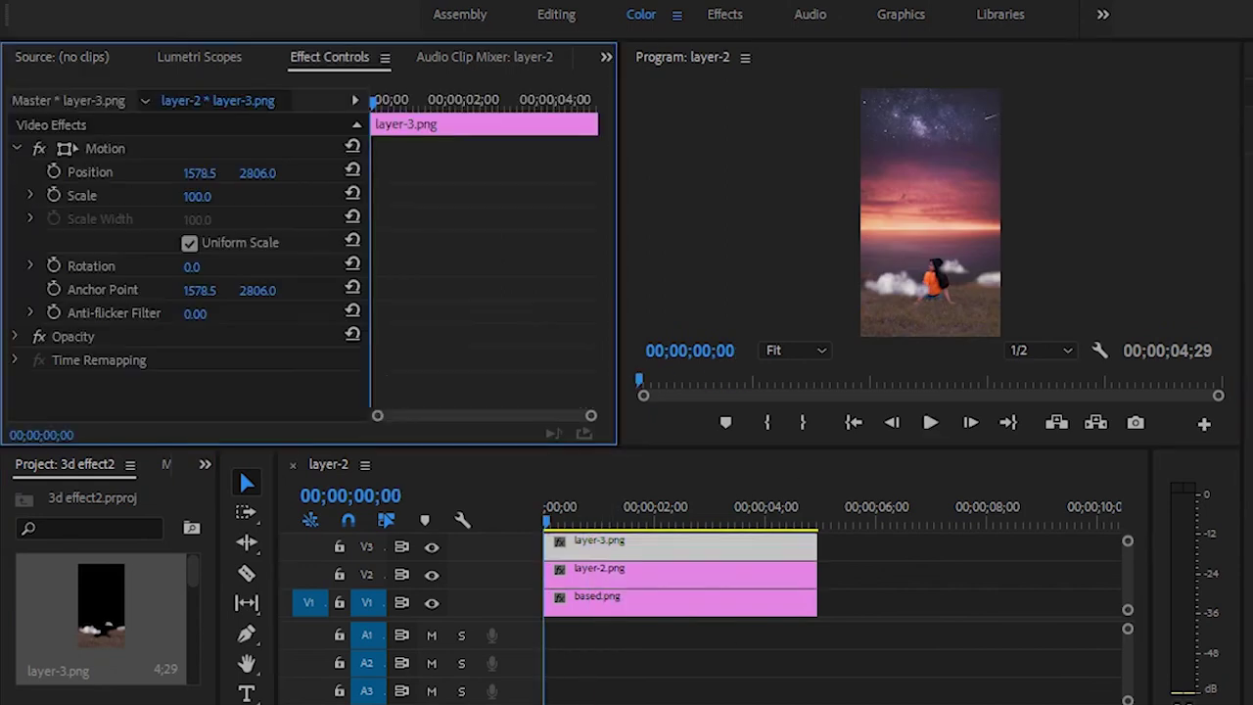
click(54, 172)
key(Right)
key(Right)
key(Right)
key(Right)
key(Right)
key(Right)
key(Right)
click(306, 172)
click(199, 173)
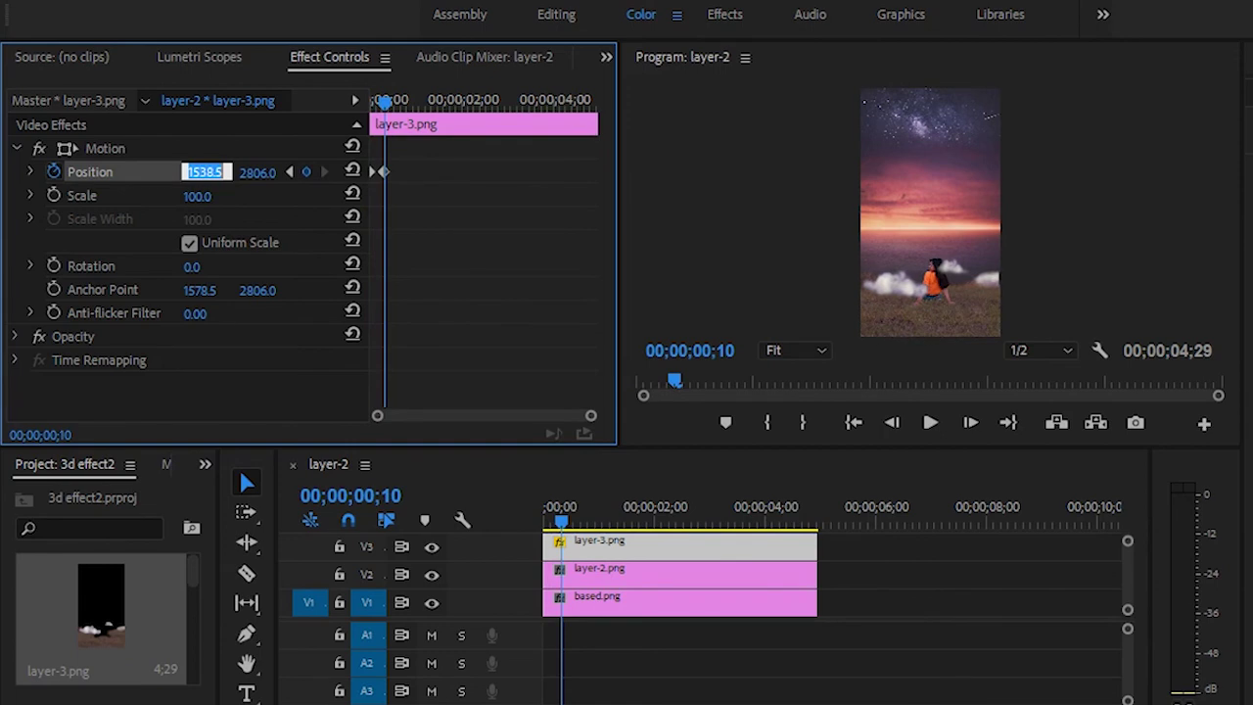
right_click(382, 171)
click(440, 299)
Move to frame 10 and set layer-3's Position Y to 2690.
drag(371, 101, 381, 100)
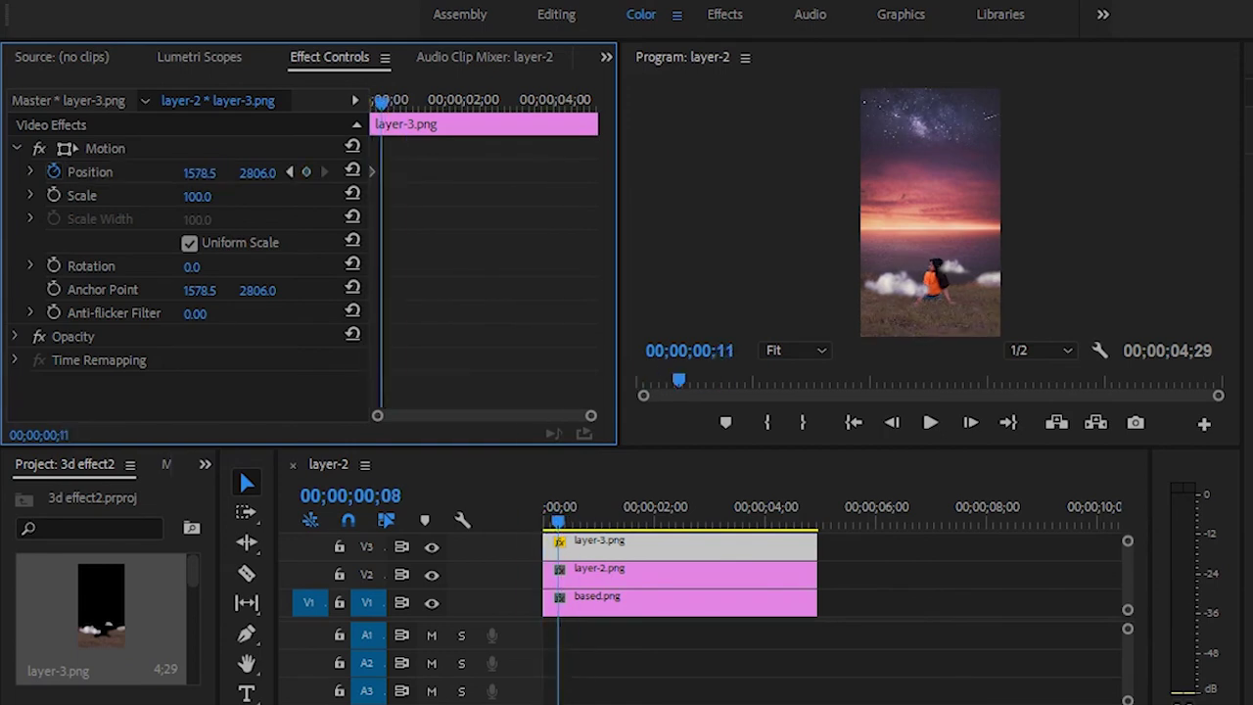
click(550, 506)
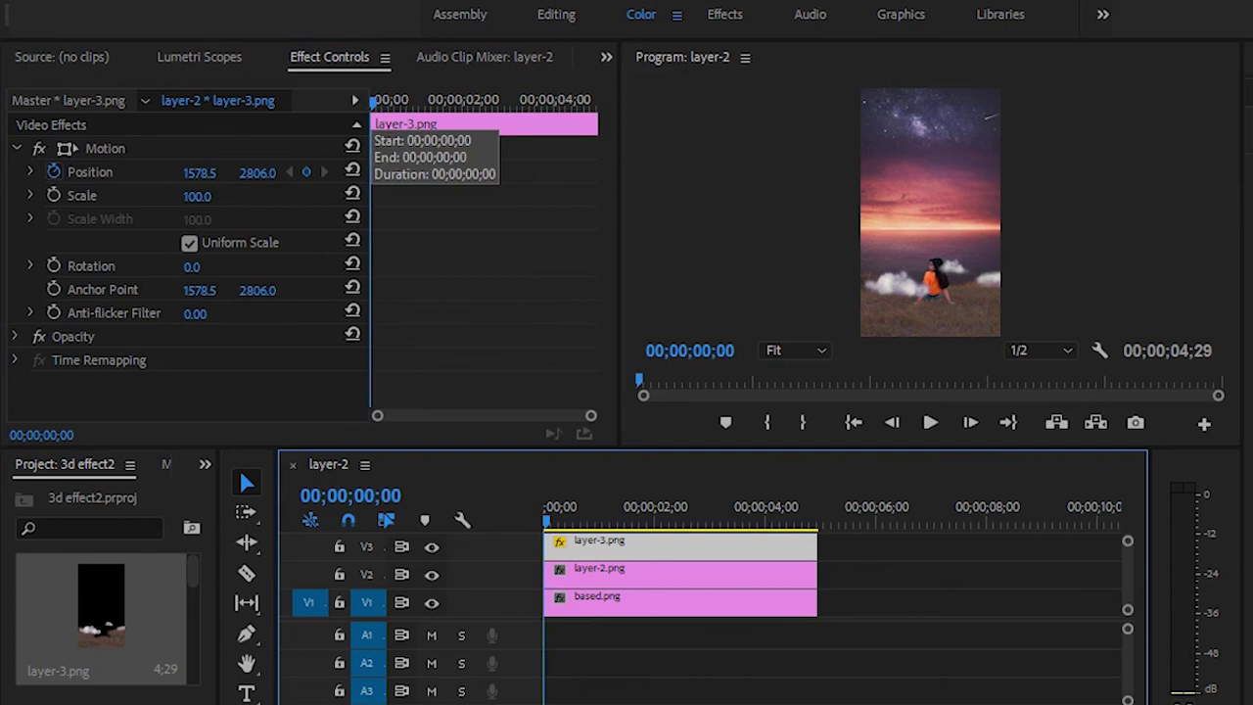
key(Right)
key(Right)
key(Right)
key(Right)
key(Right)
drag(257, 171, 247, 172)
click(259, 171)
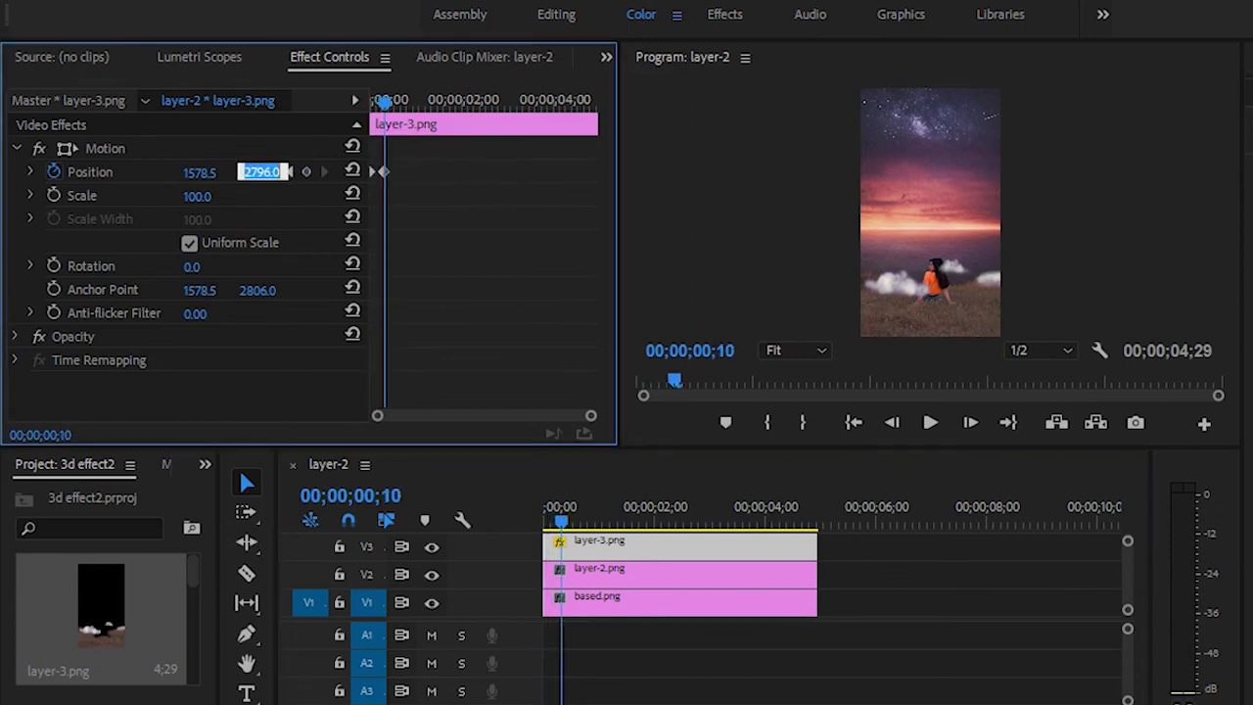
text(2690)
key(Return)
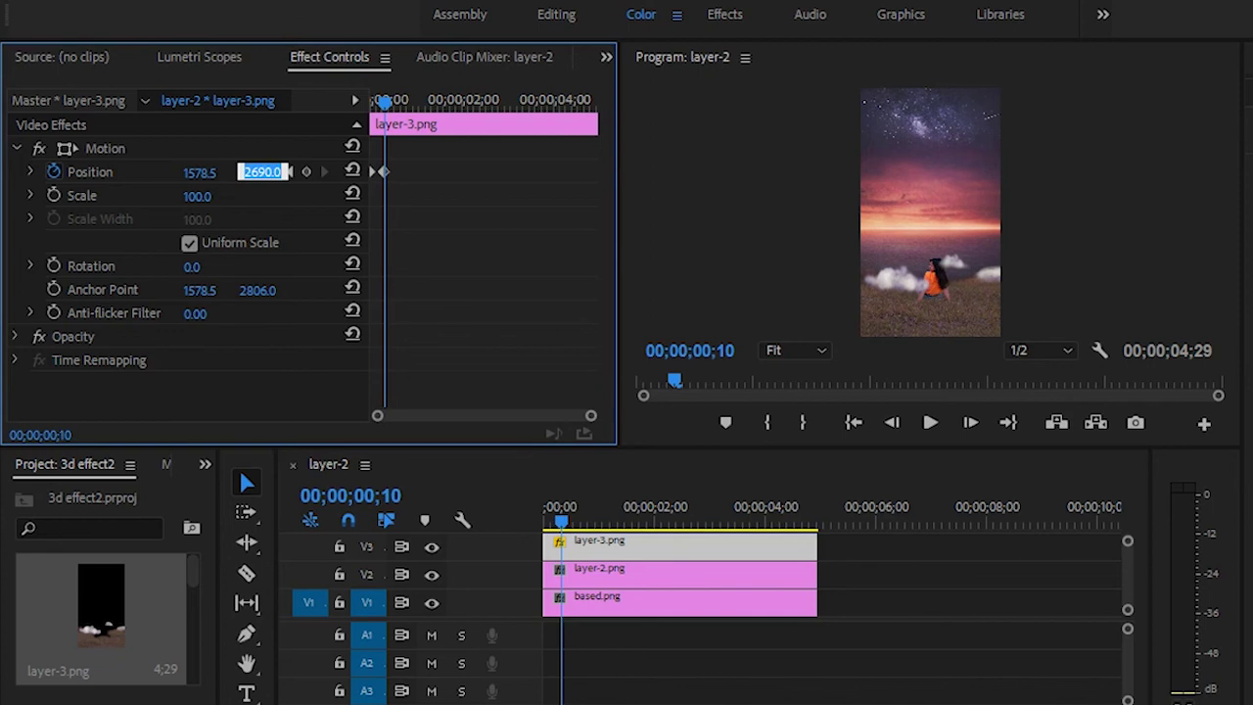
Set layer-3's Position Y to 2780, play back the motion, and return to the start.
click(603, 573)
click(603, 542)
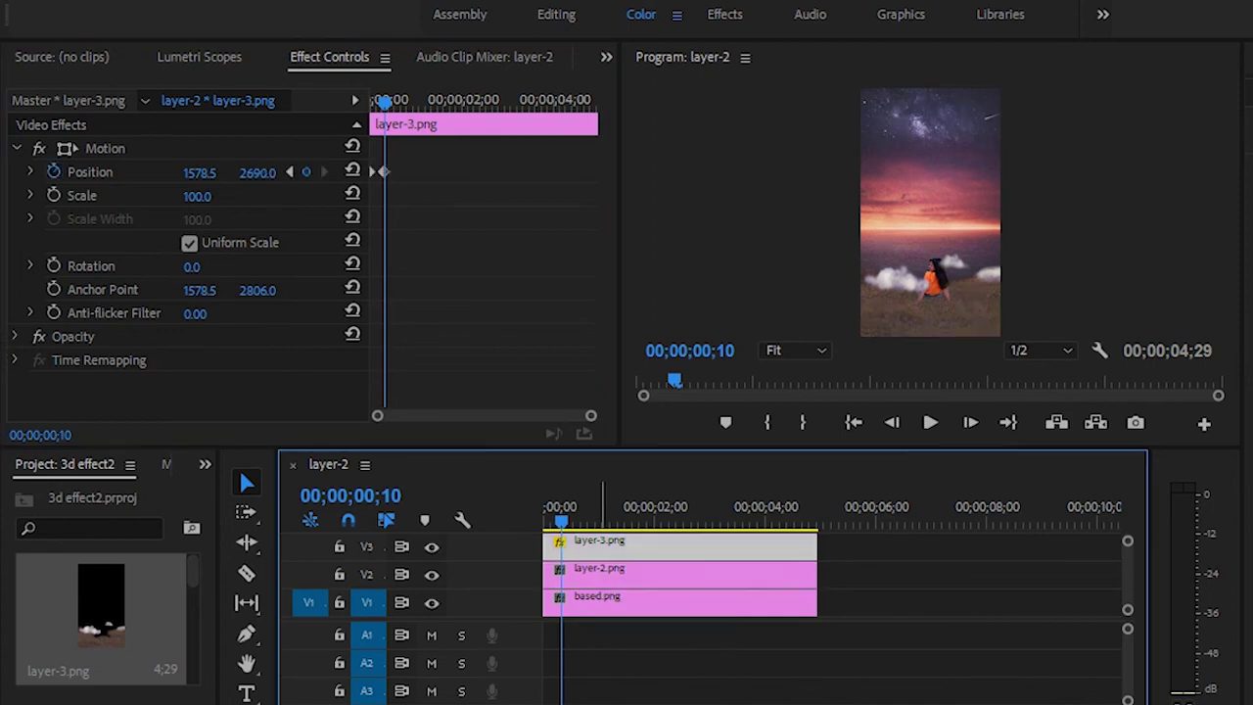
click(257, 172)
text(2780)
key(Return)
key(space)
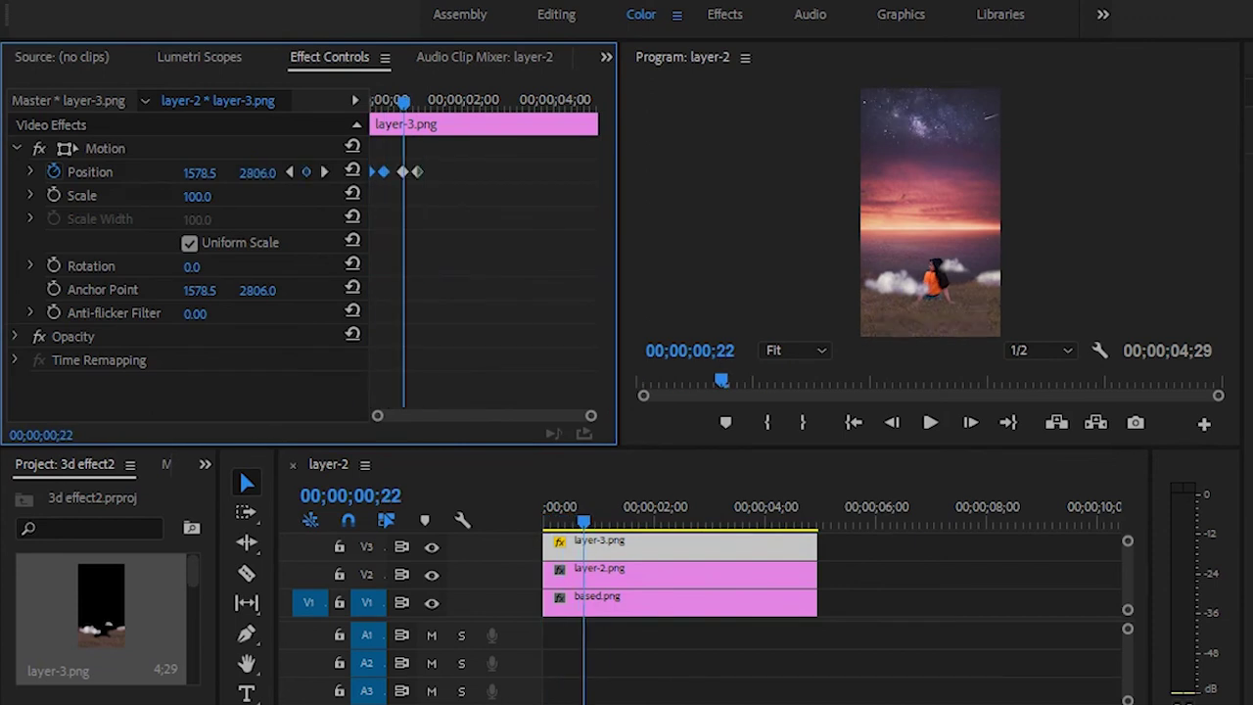
key(space)
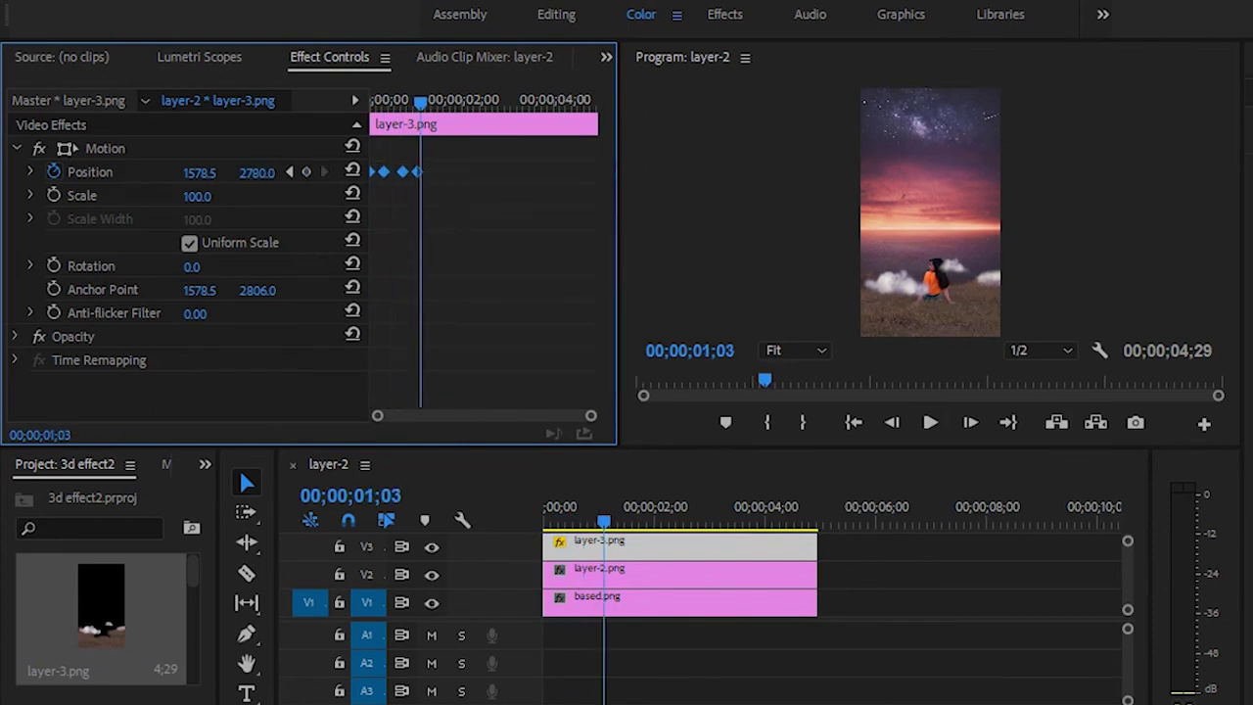
key(space)
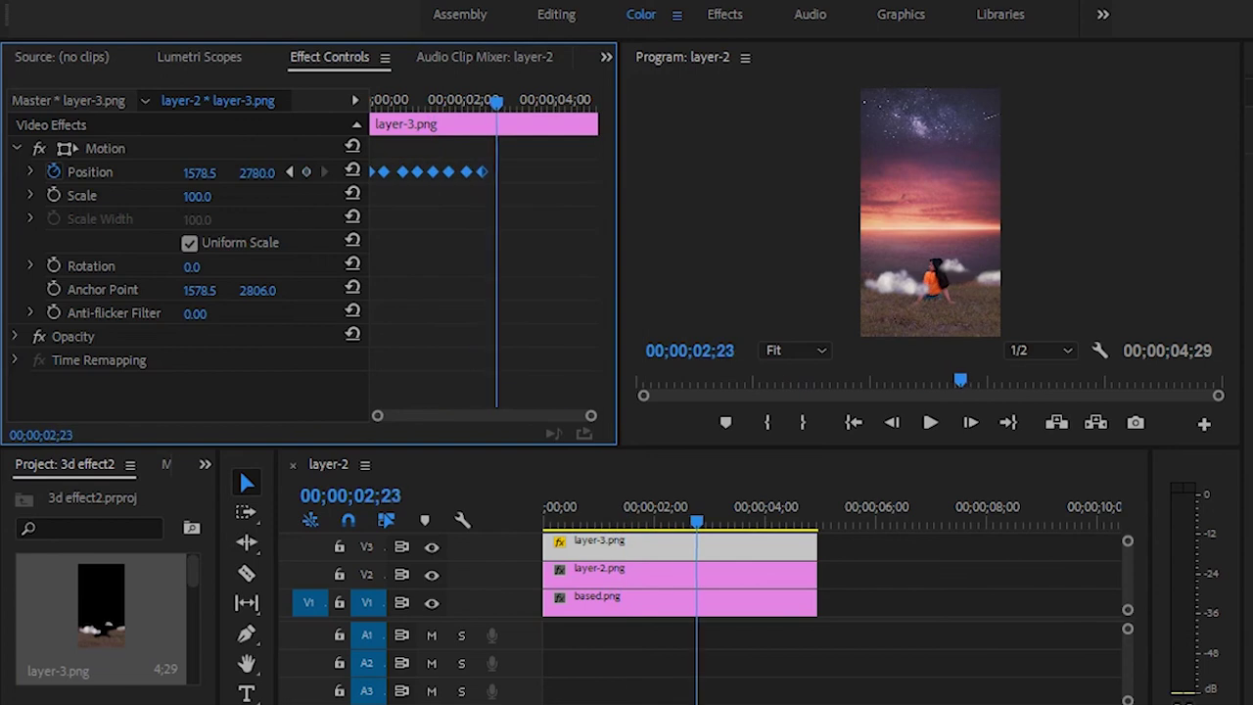
key(Home)
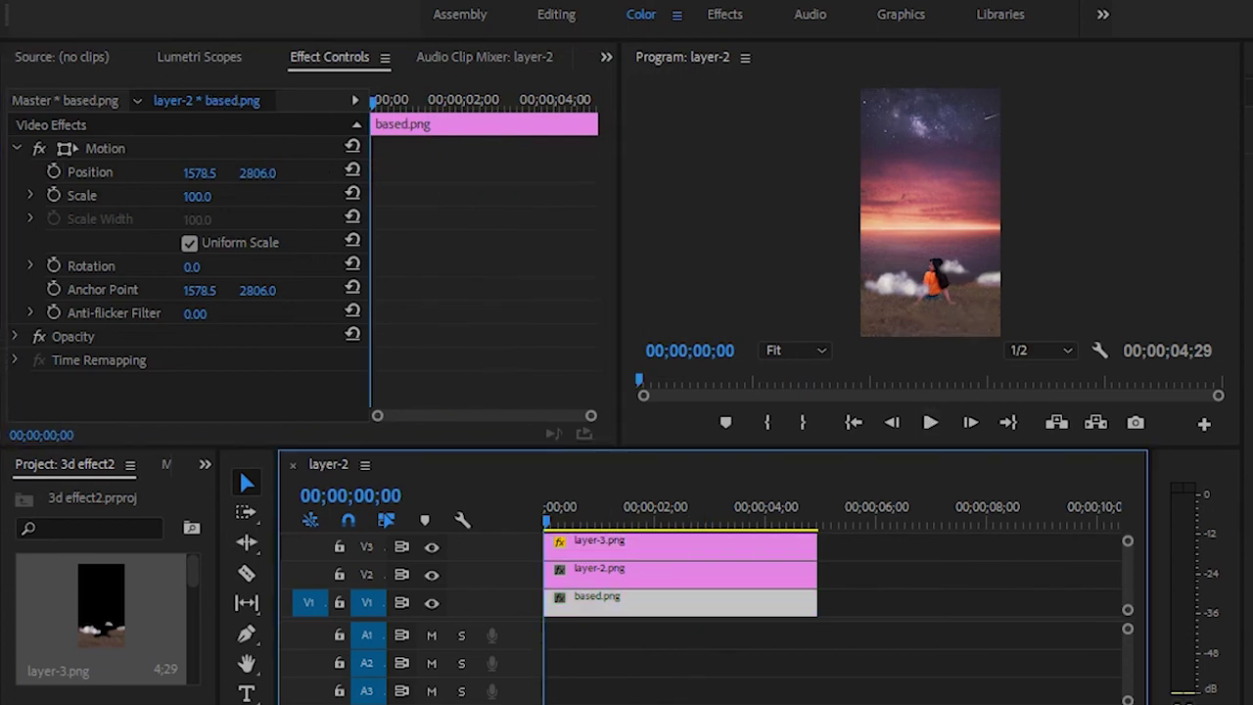
Select based.png and keyframe its Position Y at 2825.
click(680, 544)
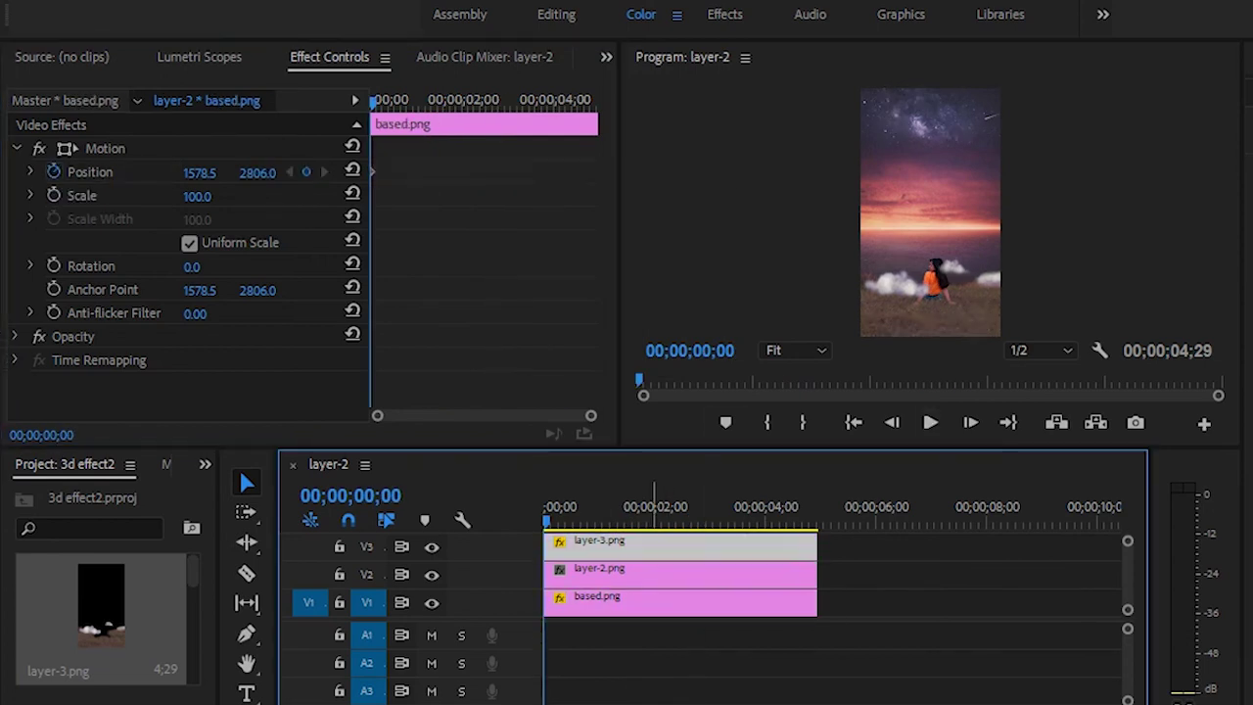
key(Right)
key(Left)
key(Right)
key(Right)
key(Right)
key(Right)
key(Right)
key(Right)
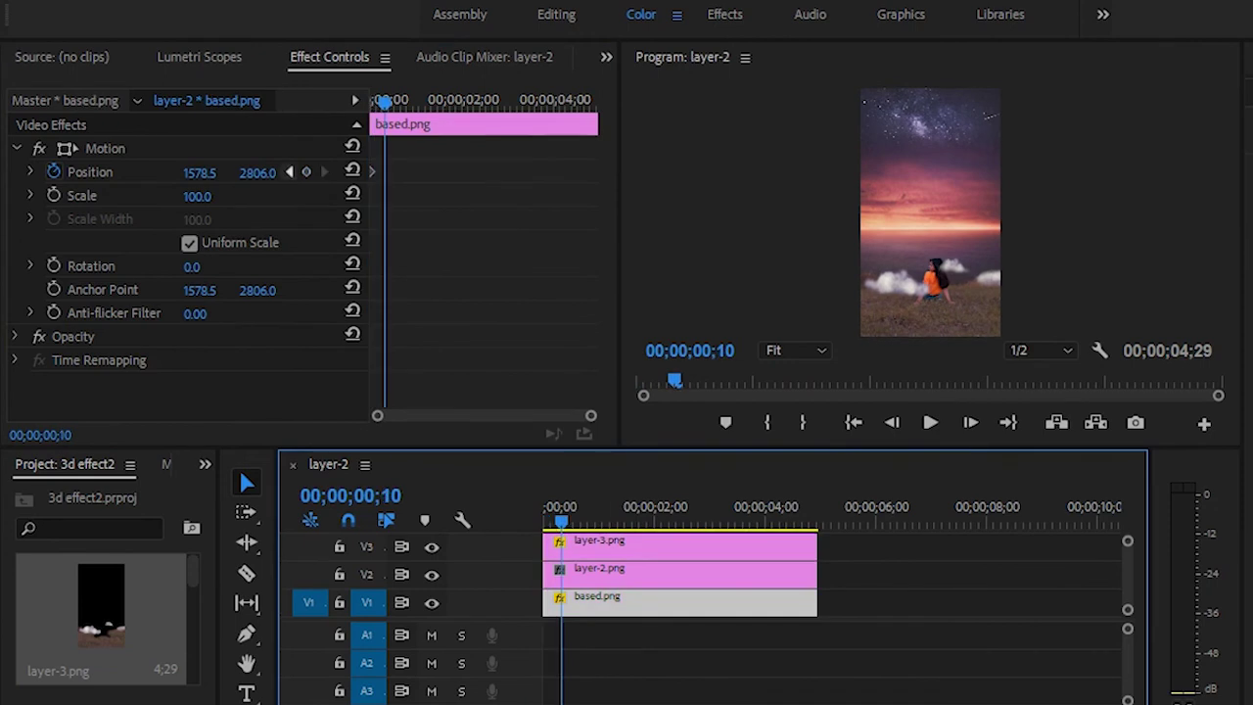
click(259, 172)
text(2825)
key(Return)
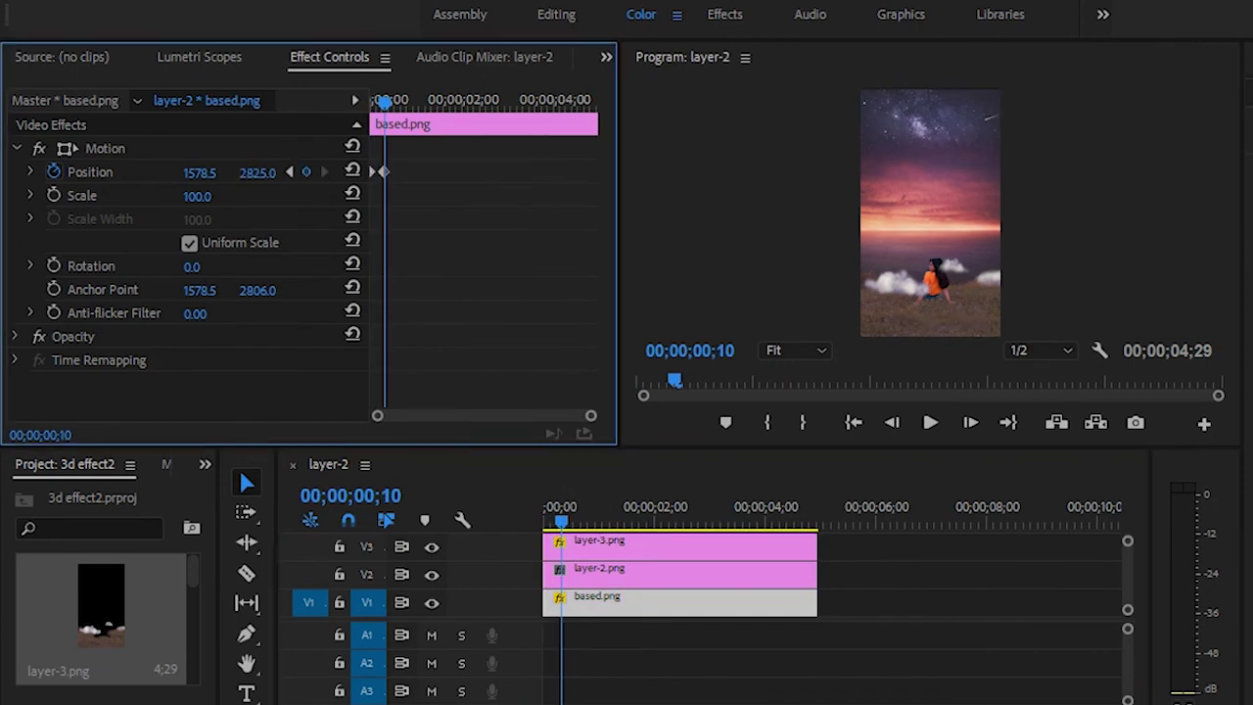
key(Right)
Paste based.png's Position keyframes at later points along the clip.
key(Right)
key(Right)
key(Right)
key(Right)
key(Right)
key(Right)
key(Right)
key(Right)
key(Right)
key(Right)
key(Right)
key(Right)
right_click(460, 164)
key(Escape)
key(Right)
key(Right)
key(Right)
key(Right)
key(Right)
key(Right)
key(Right)
key(Right)
key(Right)
key(Right)
right_click(525, 256)
click(558, 269)
key(Right)
key(Right)
key(Right)
key(Right)
key(Right)
key(Right)
key(Right)
key(Right)
key(Right)
right_click(531, 167)
click(558, 266)
Play back the animated layers, then marquee-select all three clips for duplication.
key(Home)
key(space)
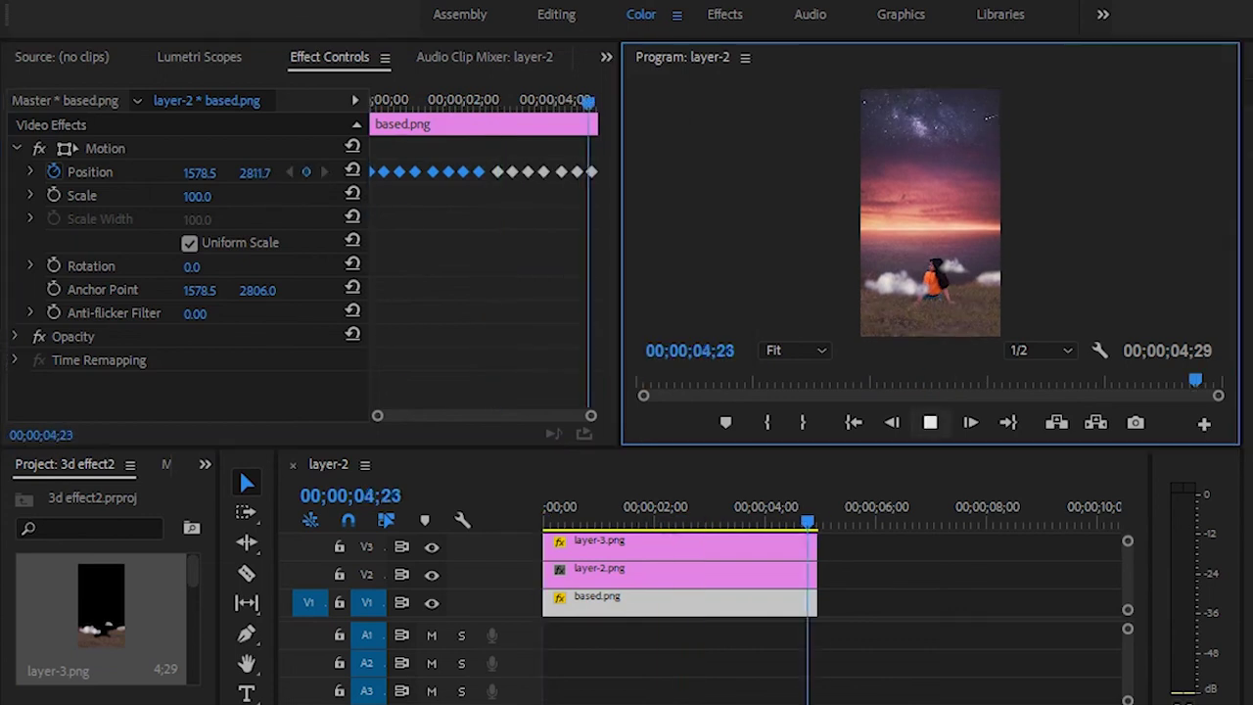
key(space)
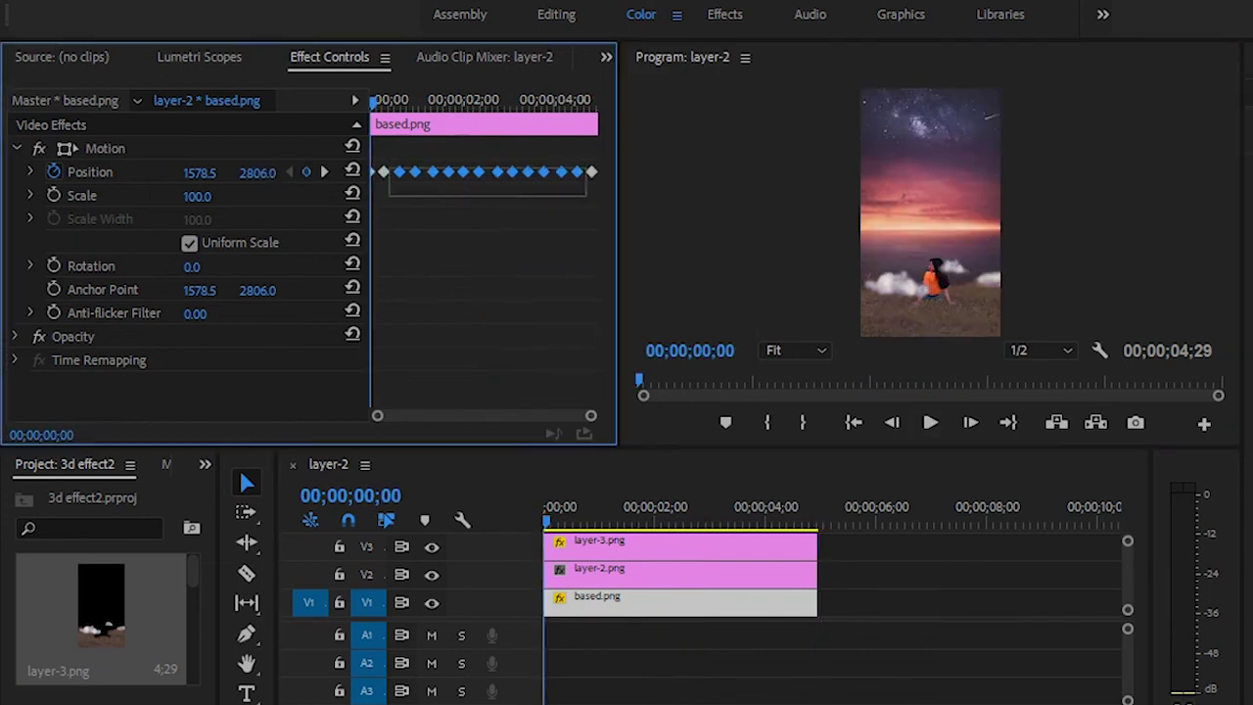
drag(867, 609, 679, 538)
right_click(678, 548)
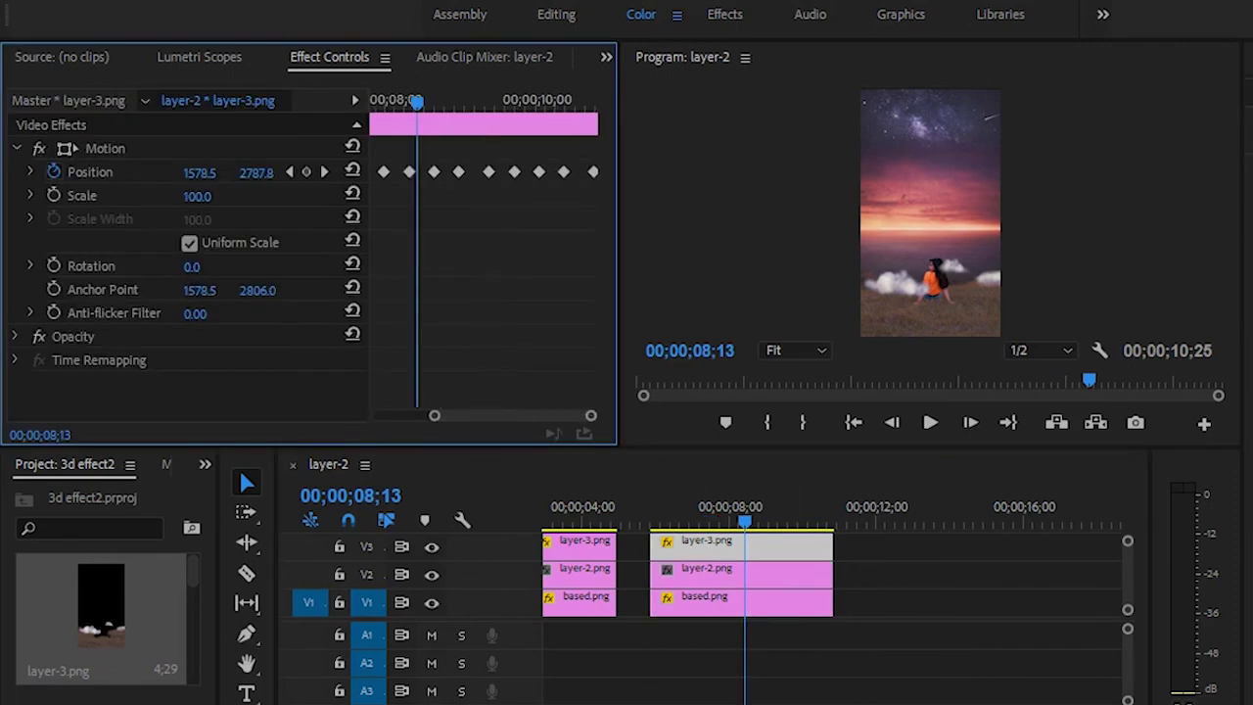
Clear the second layer-3 clip's Position keyframes and re-paste them from 06;06.
drag(592, 415, 539, 415)
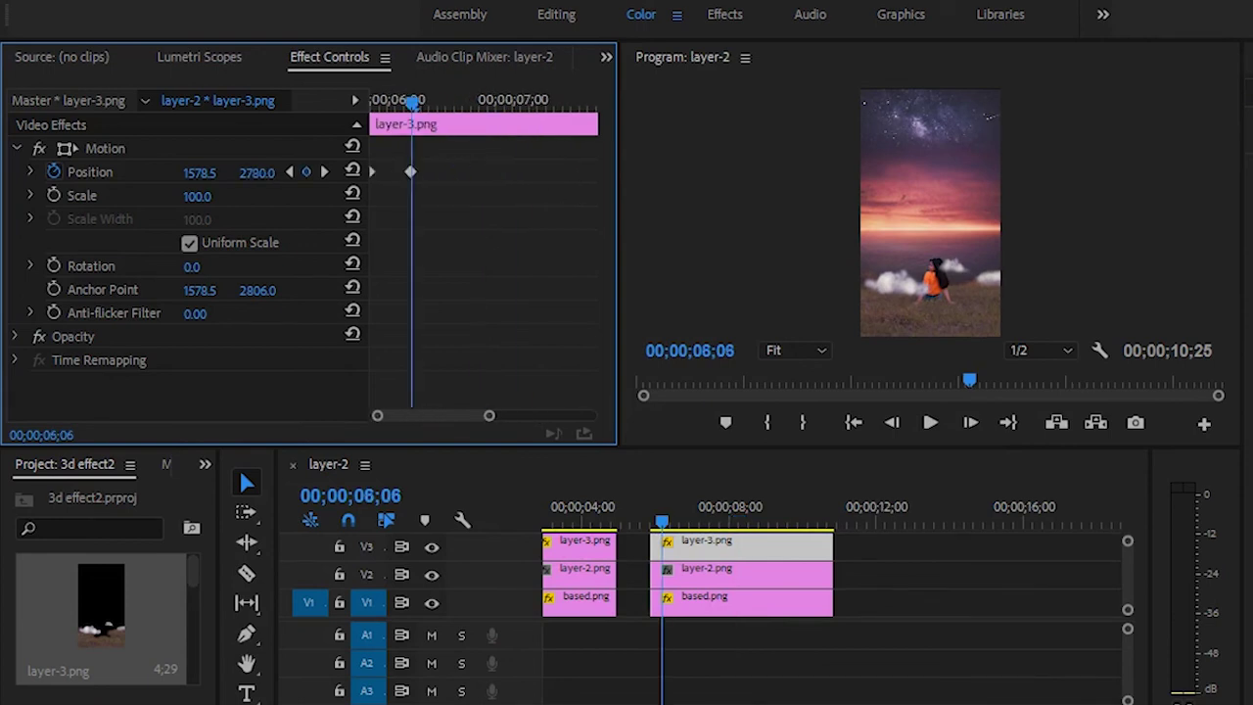
click(739, 568)
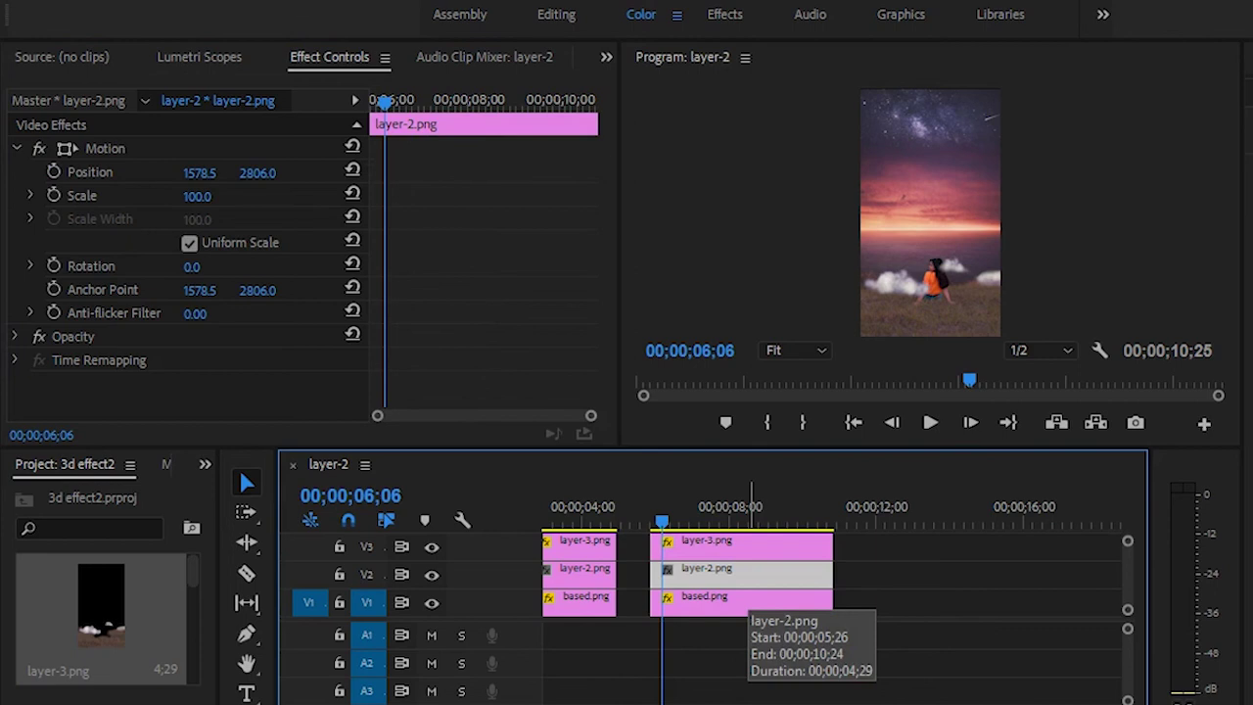
click(740, 541)
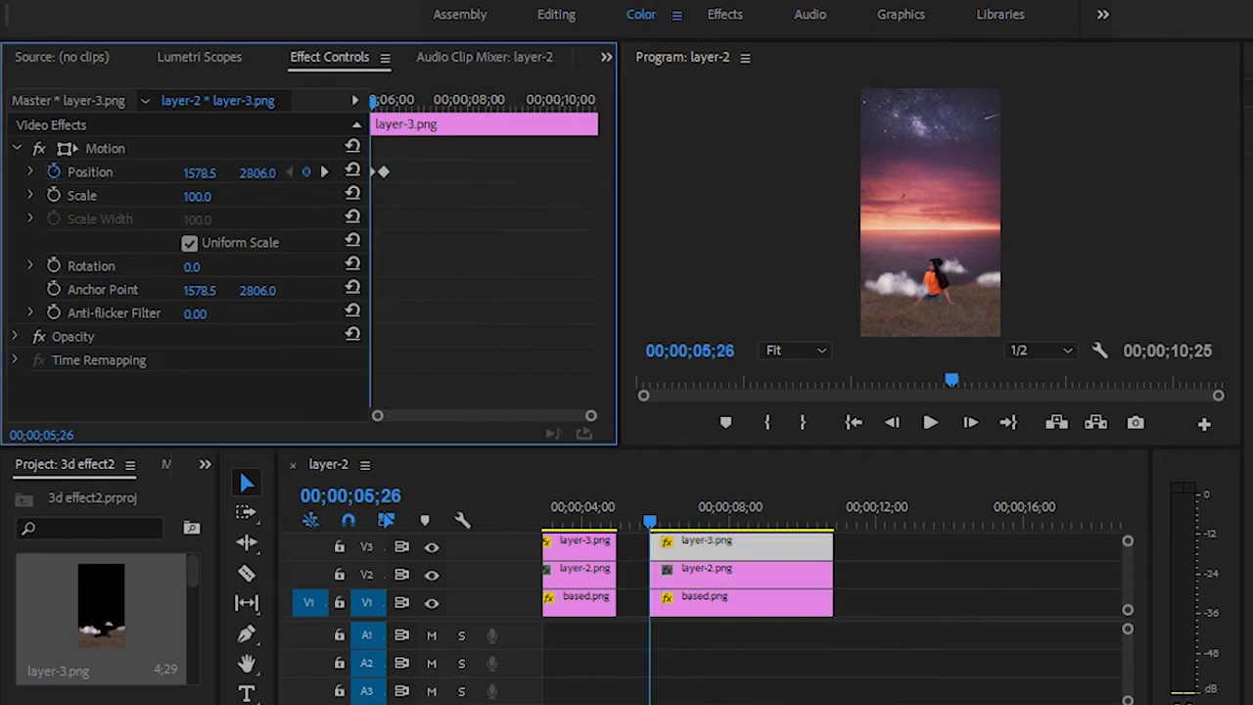
right_click(382, 171)
click(421, 243)
right_click(420, 172)
click(445, 266)
Paste more Position keyframes along the second layer-3 clip, including around 08;16.
right_click(420, 172)
key(Escape)
key(Right)
key(Right)
key(Right)
key(Right)
key(Right)
key(Right)
key(Right)
key(Right)
key(Right)
key(Right)
key(Left)
key(Left)
key(Left)
key(Right)
key(Right)
key(Right)
key(Right)
key(Right)
key(ctrl+v)
drag(474, 100, 493, 100)
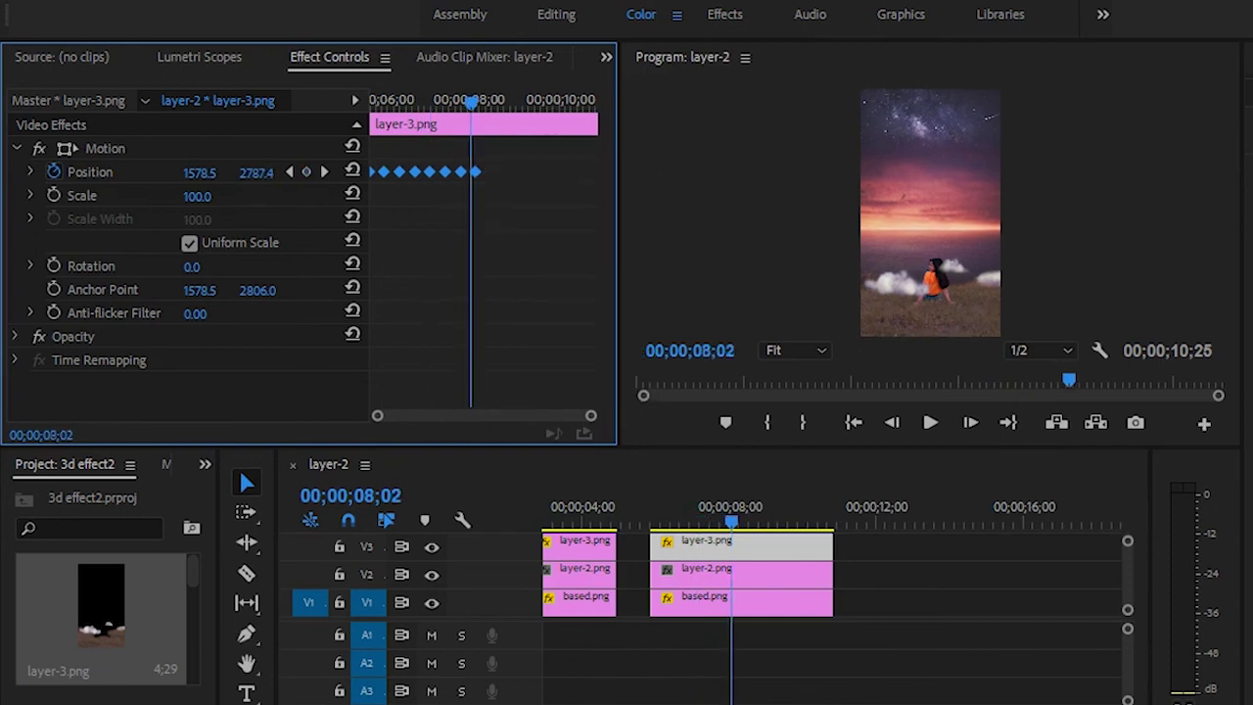
right_click(516, 173)
click(571, 272)
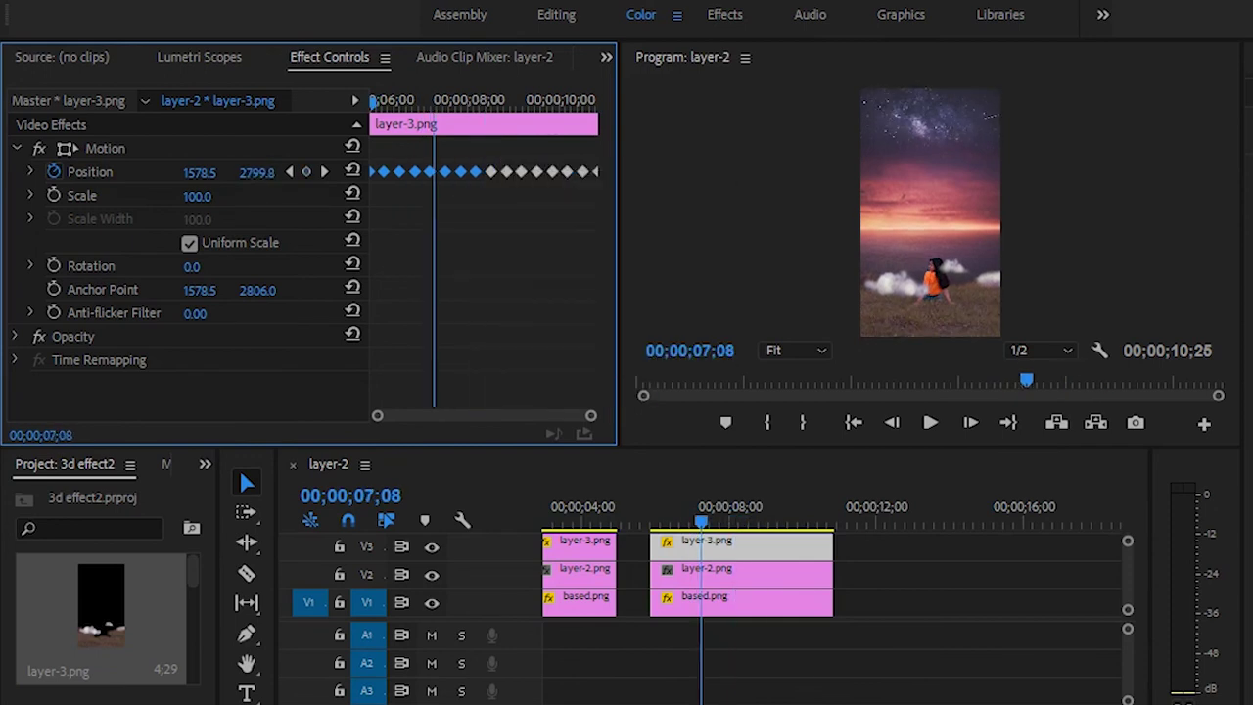
Preview the second section, rewind to the sequence start, and select the second based.png.
click(930, 421)
mouse_move(837, 506)
mouse_down()
mouse_move(546, 506)
mouse_move(760, 506)
mouse_up()
click(850, 596)
Delete the copied keyframes from the second based.png and set up its Position keyframes.
key(Delete)
key(End)
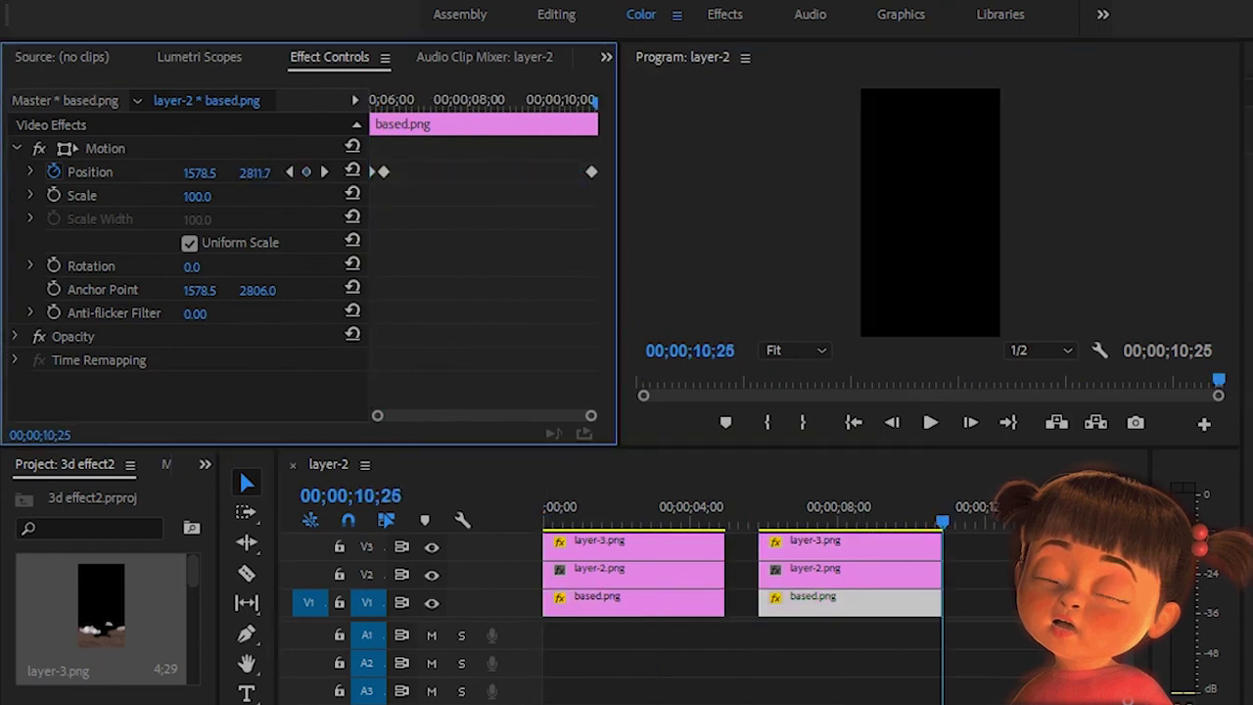
key(shift+k)
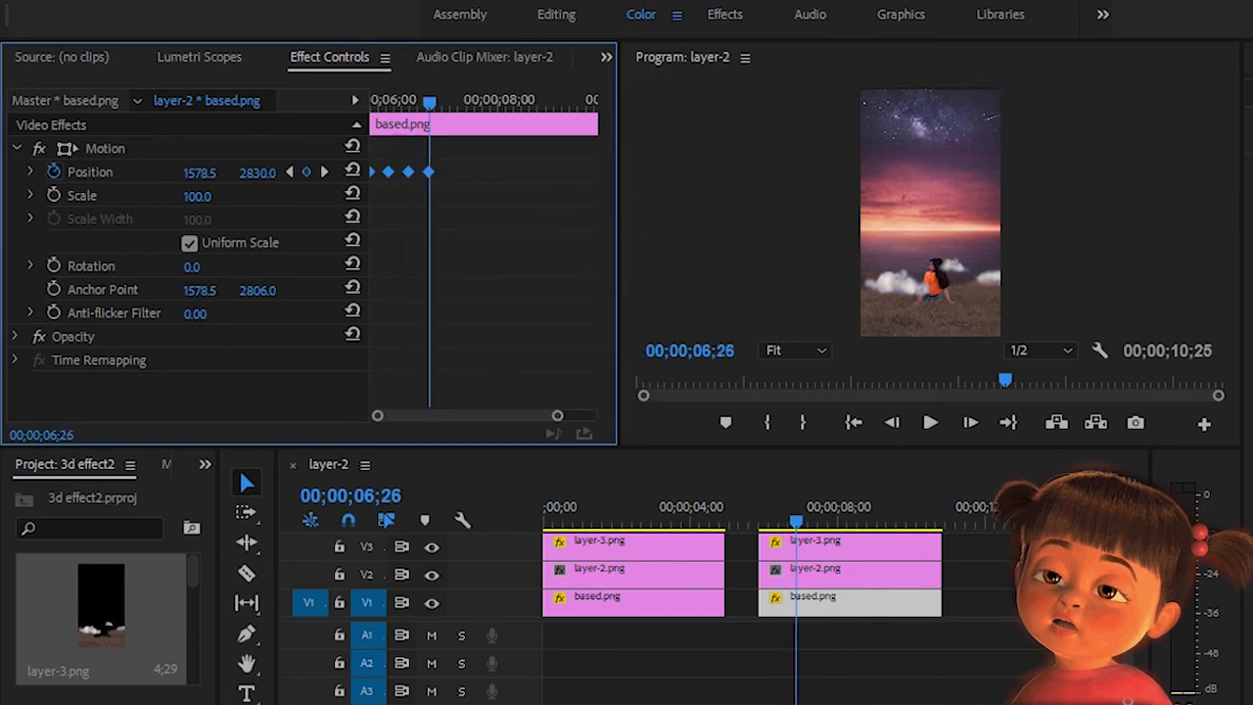
right_click(430, 173)
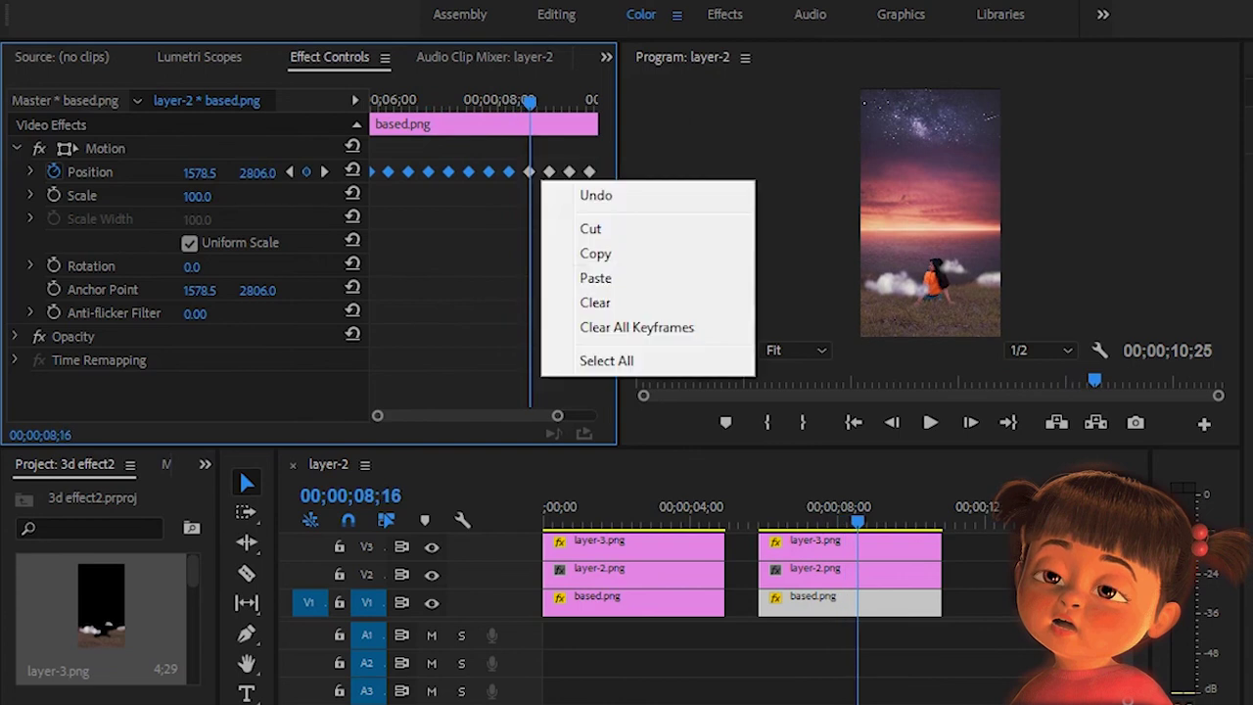
Set Scale to 105 on the second layer-2 and based.png clips, then preview.
click(815, 568)
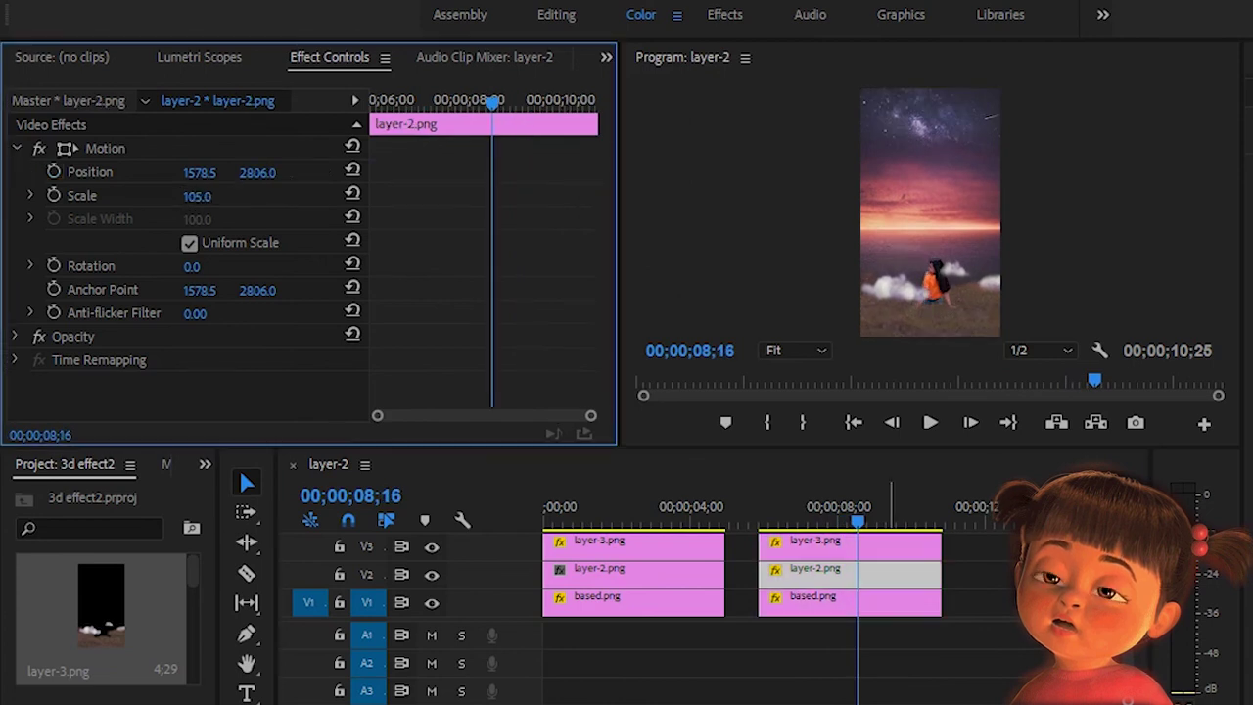
click(812, 596)
click(196, 196)
text(105)
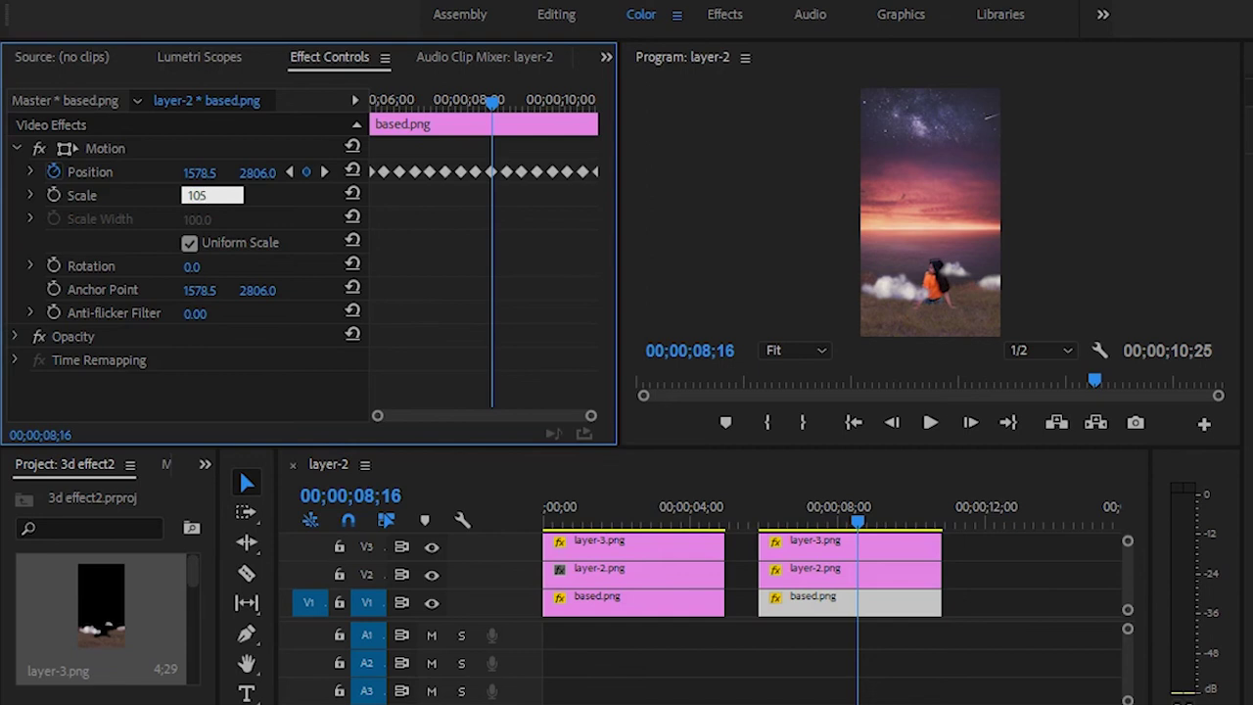
click(930, 422)
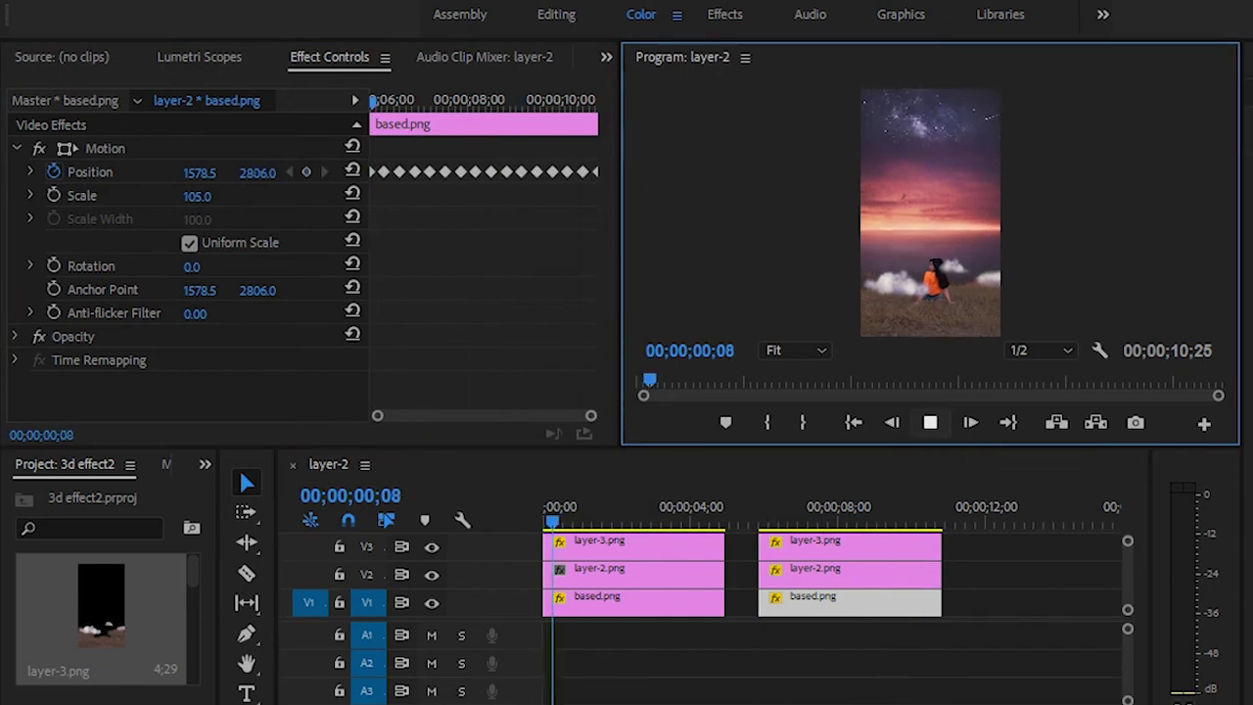